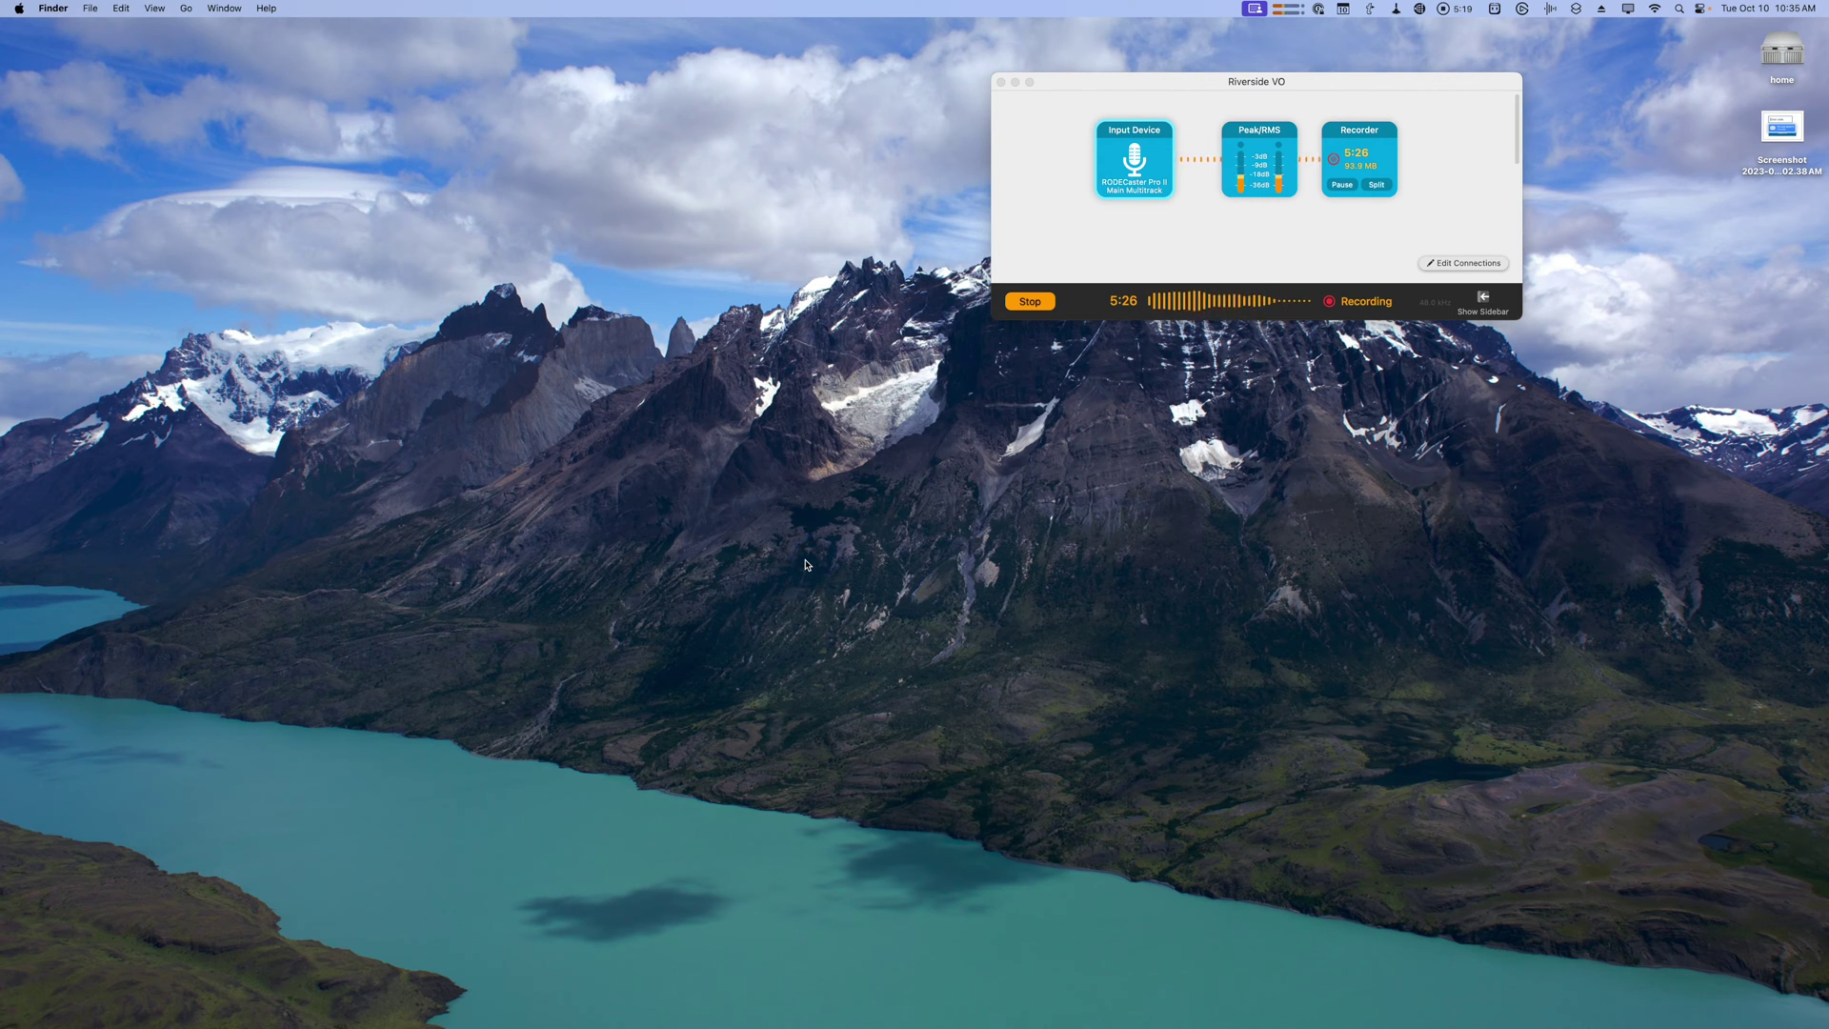
Open Final Cut Pro and import clip C1190 into the New Features 2023 event, keeping the import window open after importing starts
{"action": "key", "text": "super"}
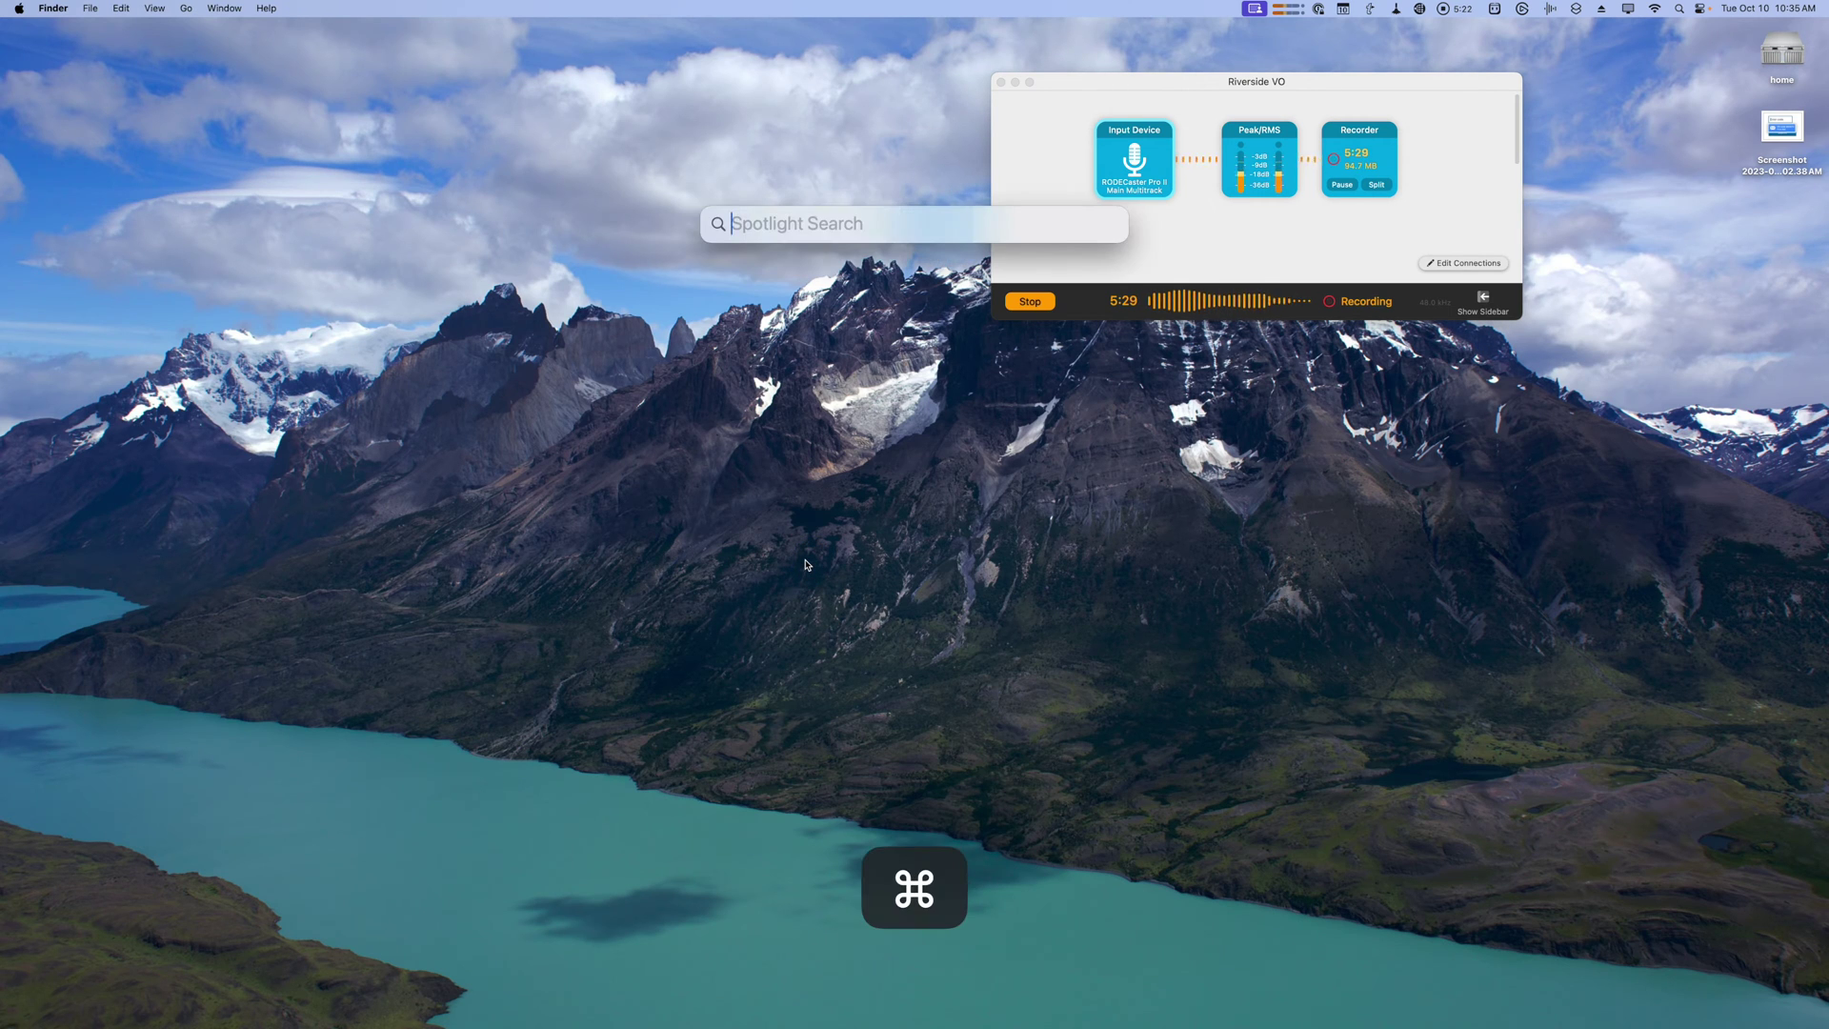
{"action": "key", "text": "super+space"}
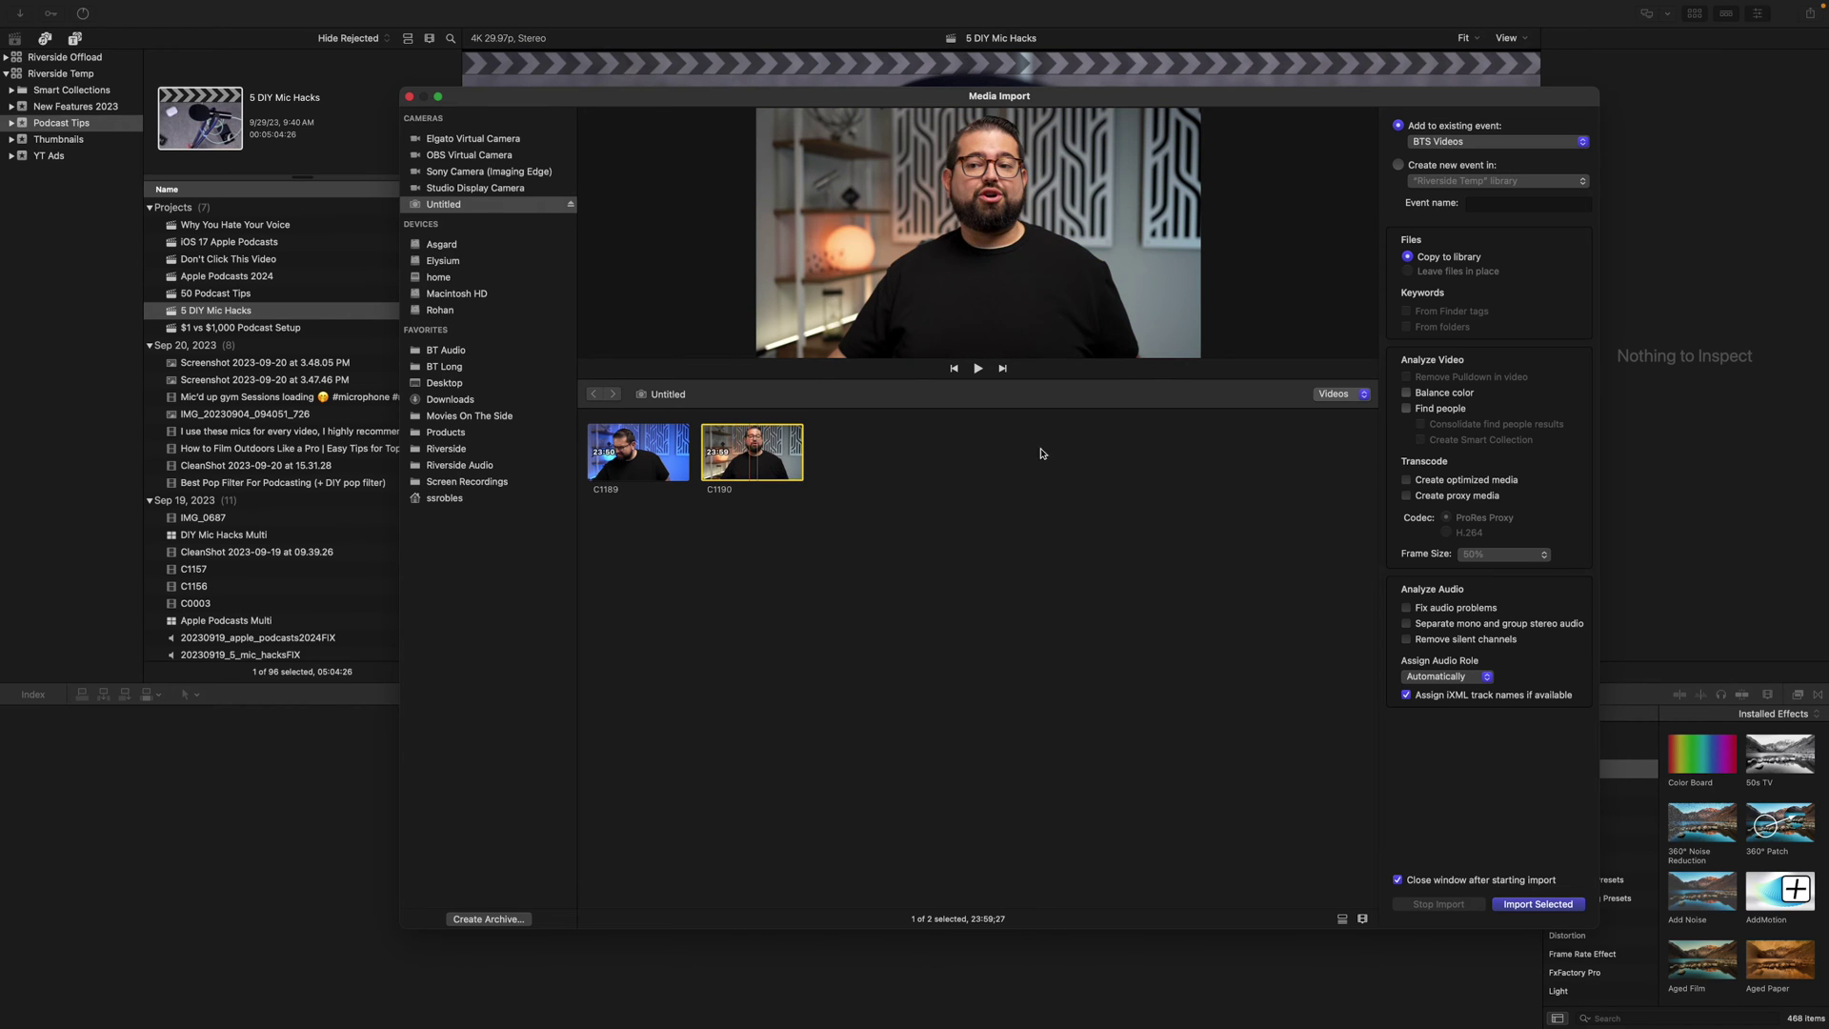
{"action": "left_click", "coordinate": [1470, 143]}
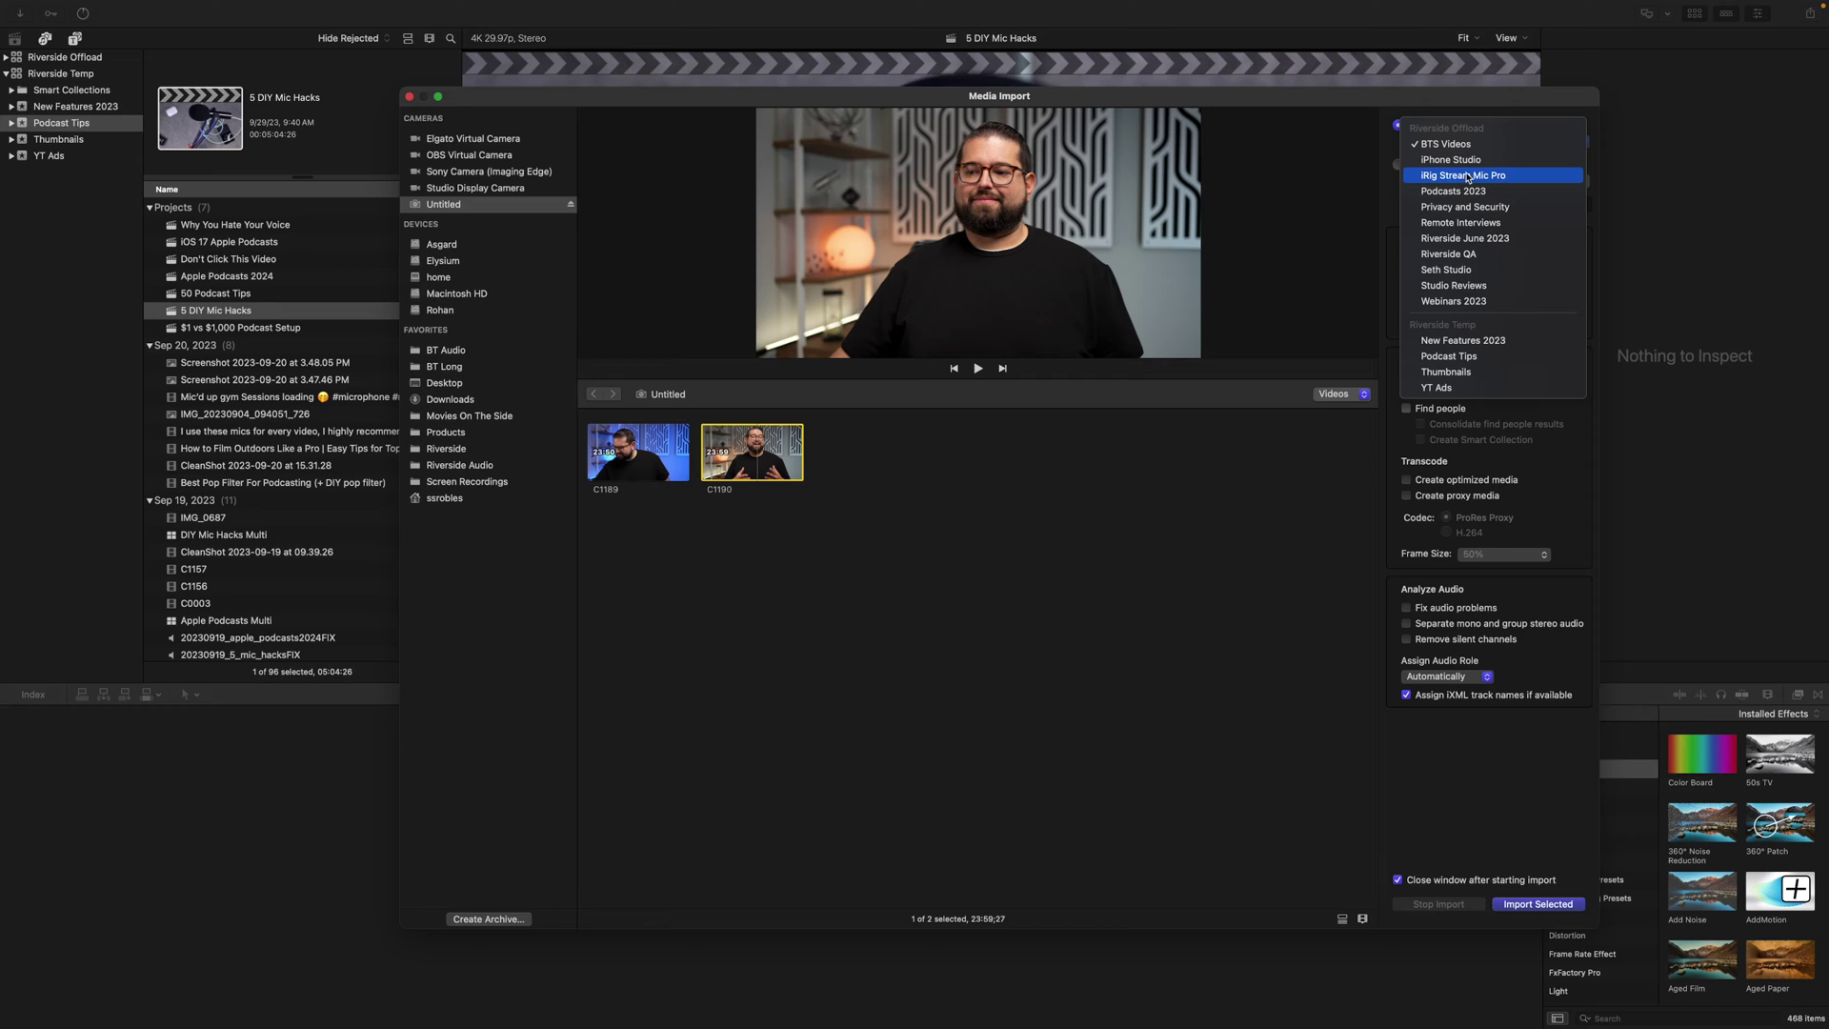
{"action": "left_click", "coordinate": [1497, 345]}
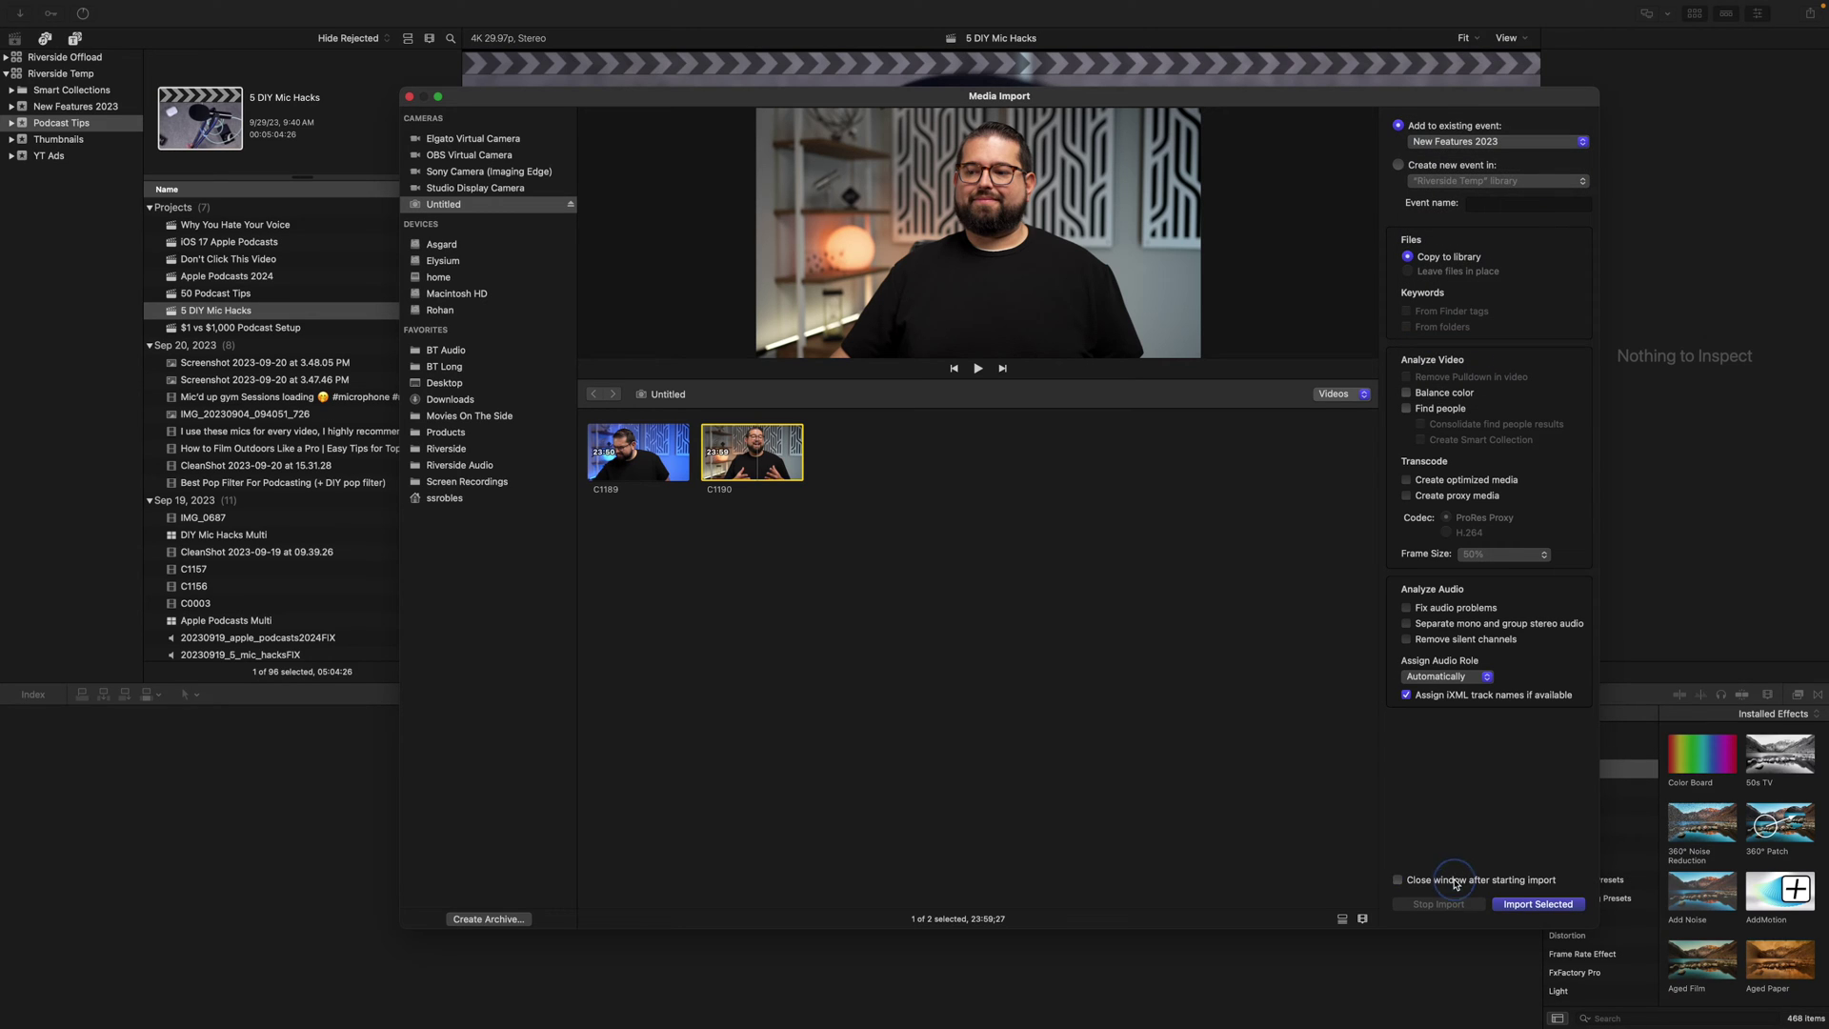
{"action": "left_click", "coordinate": [1519, 908]}
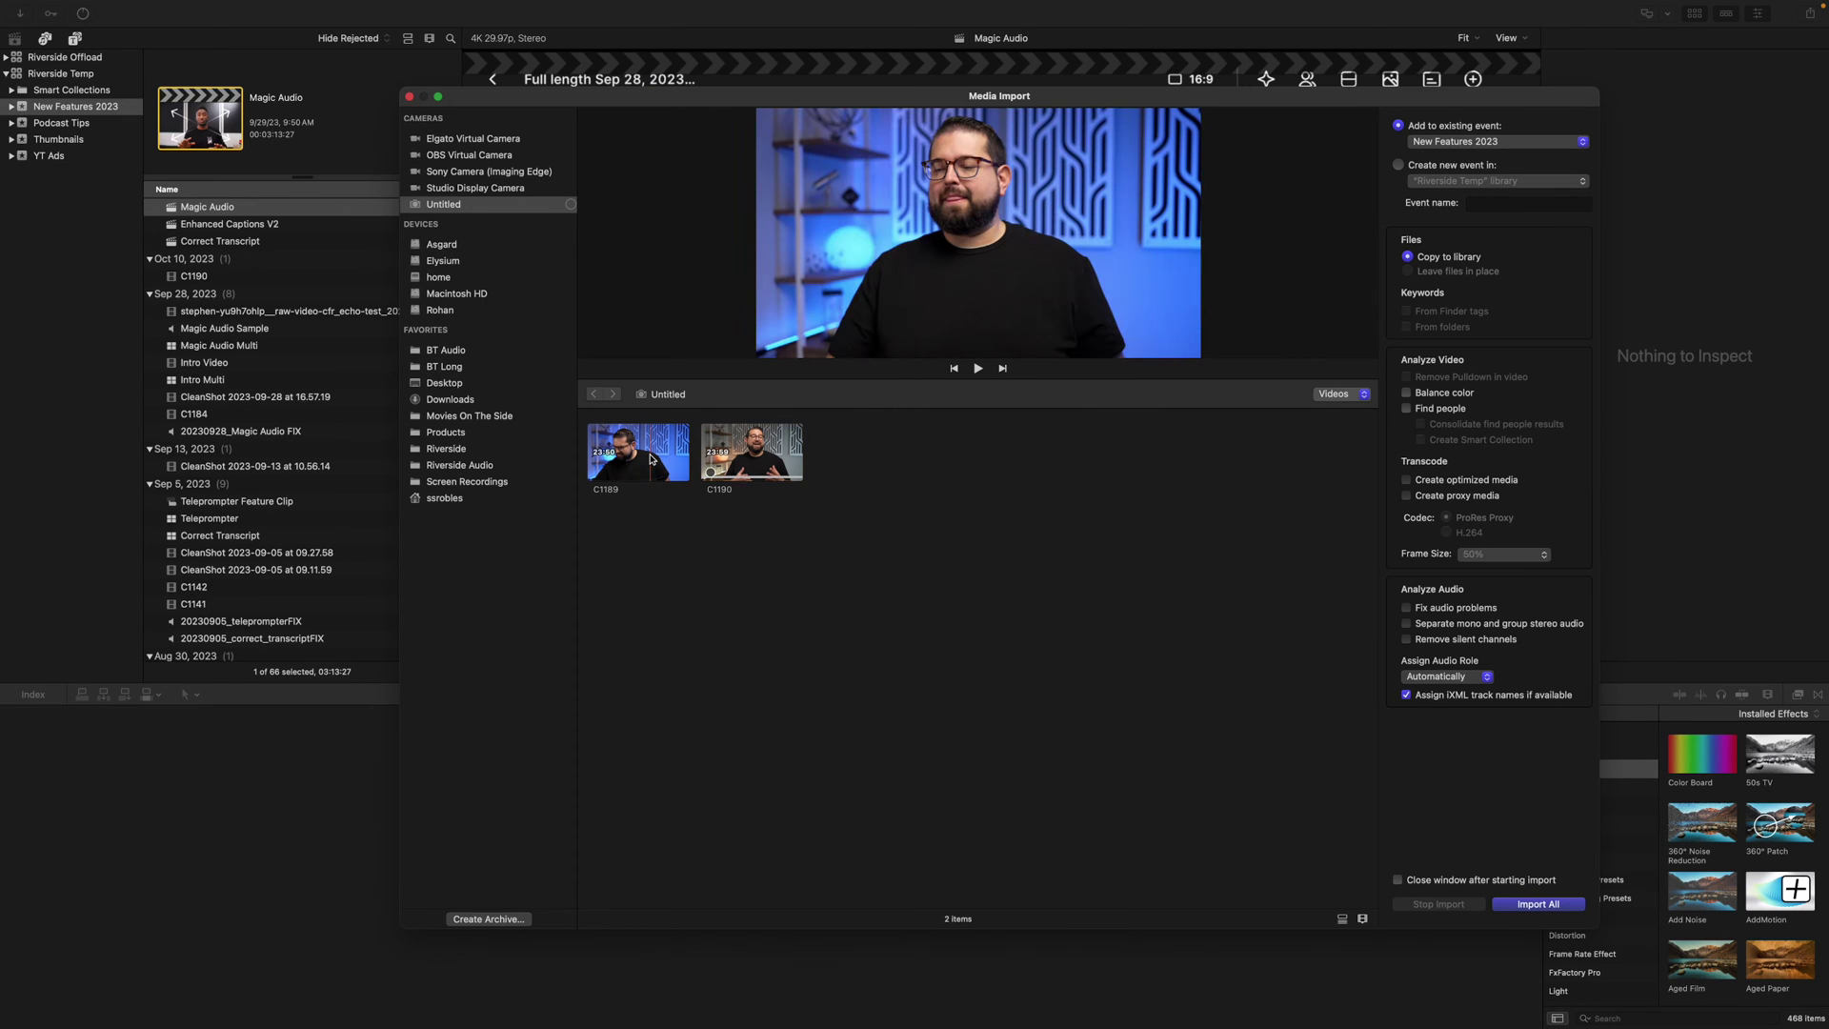
Import clip C1189 from the camera card into the Podcast Tips event
{"action": "left_click", "coordinate": [638, 452]}
{"action": "left_click", "coordinate": [1446, 143]}
{"action": "scroll", "coordinate": [1446, 148], "scroll_direction": "up", "scroll_amount": 3}
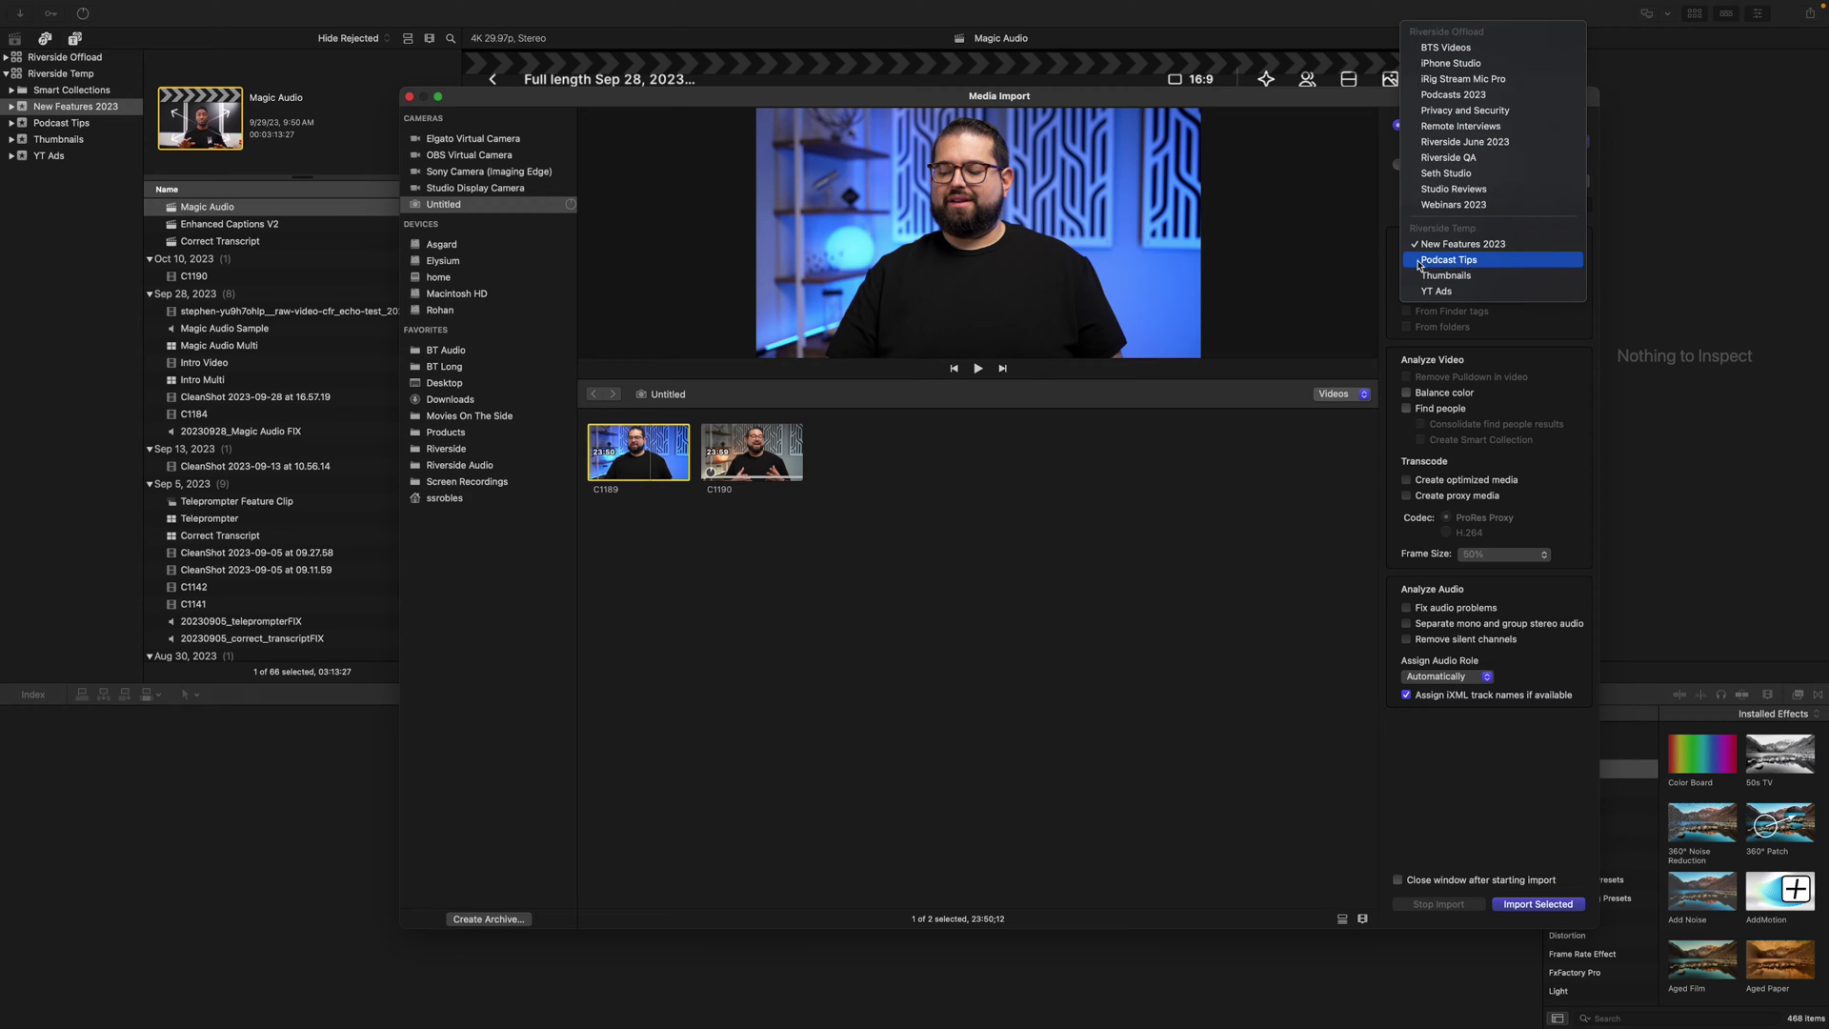
{"action": "left_click", "coordinate": [1419, 261]}
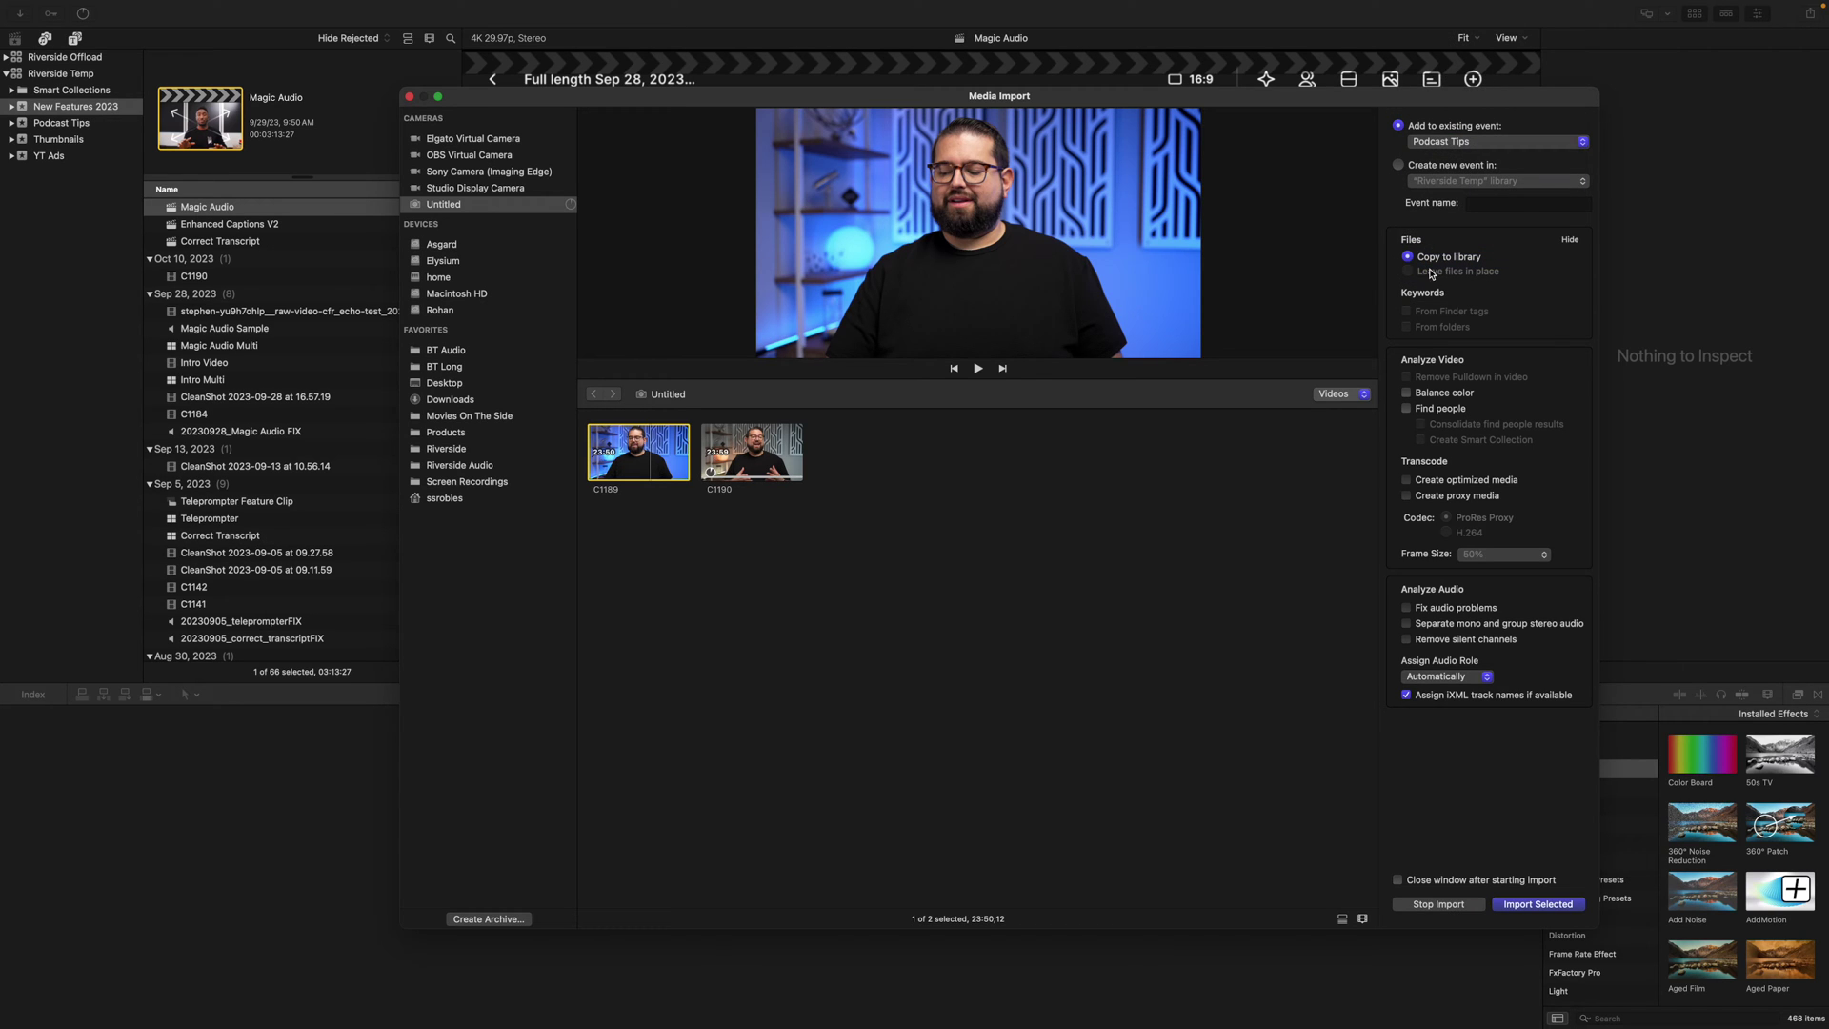
{"action": "left_click", "coordinate": [1537, 904]}
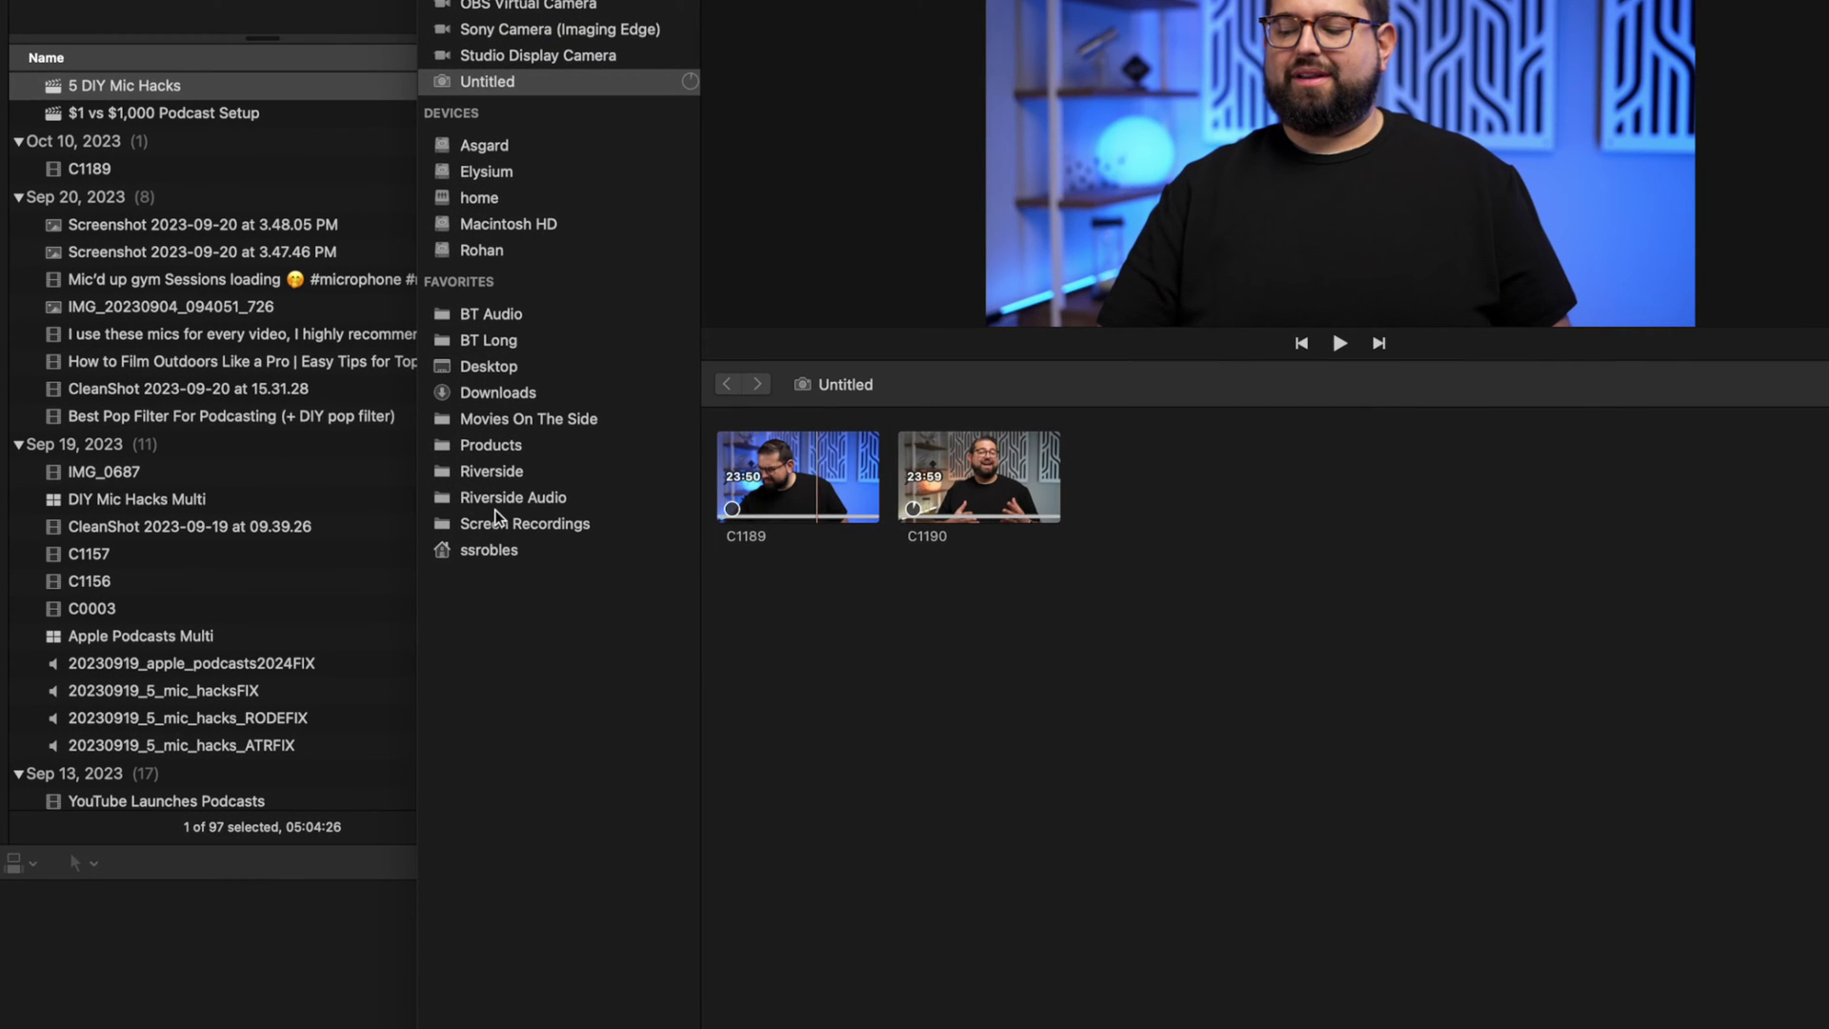
From Screen Recordings, import CleanShot 2023-10-10 at 09.01.30 into Podcast Tips and CleanShot 2023-10-10 at 09.32.59 into New Features 2023
{"action": "left_click", "coordinate": [505, 527]}
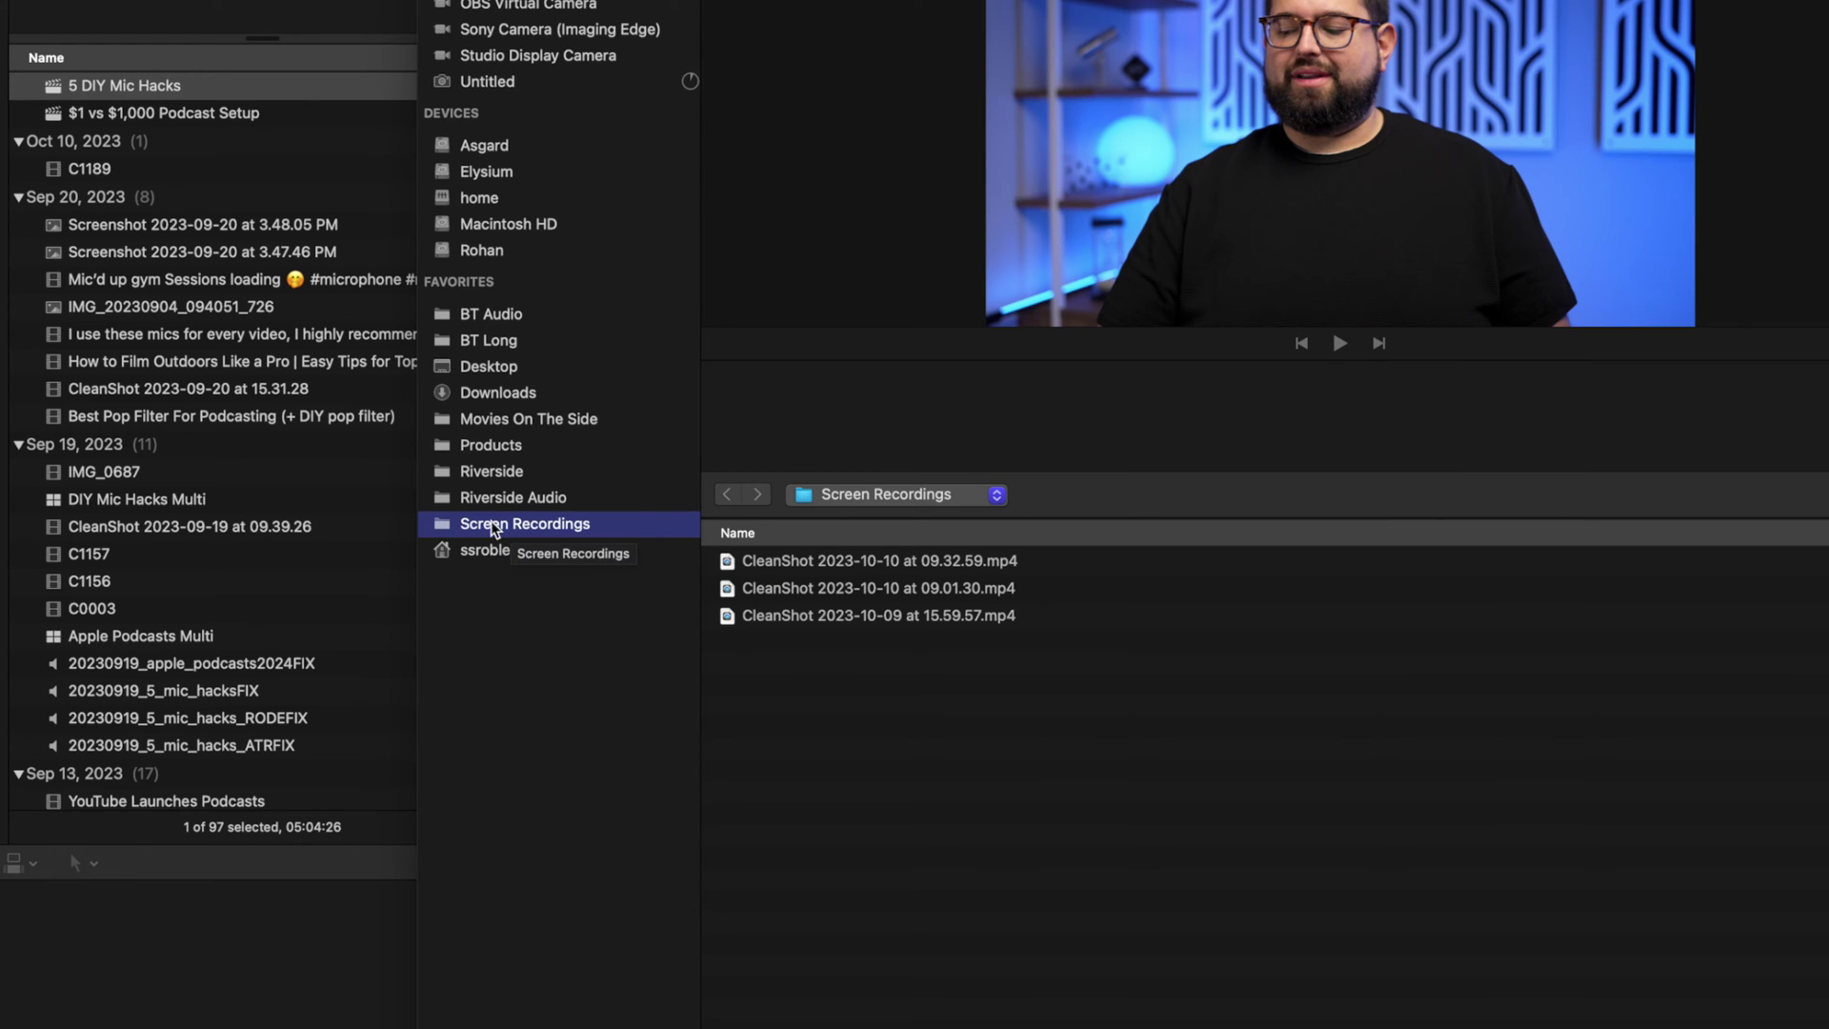
{"action": "left_click", "coordinate": [951, 591]}
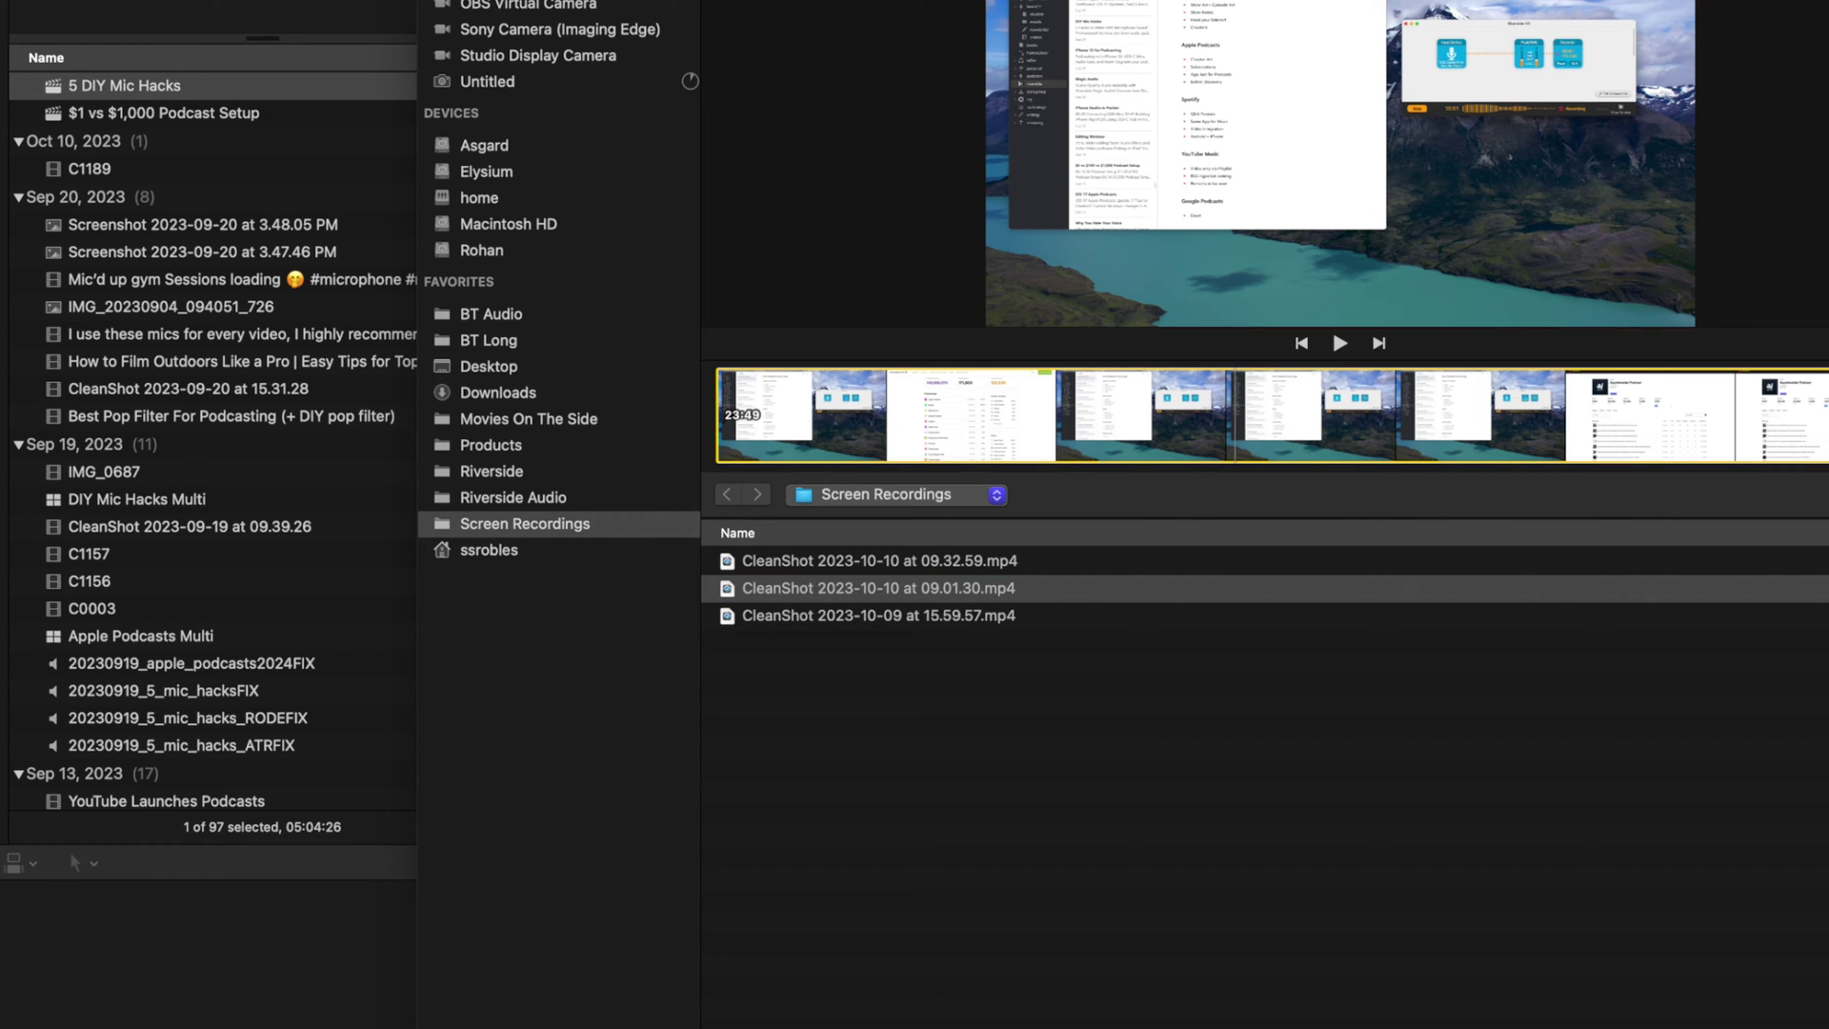
{"action": "left_click", "coordinate": [986, 564]}
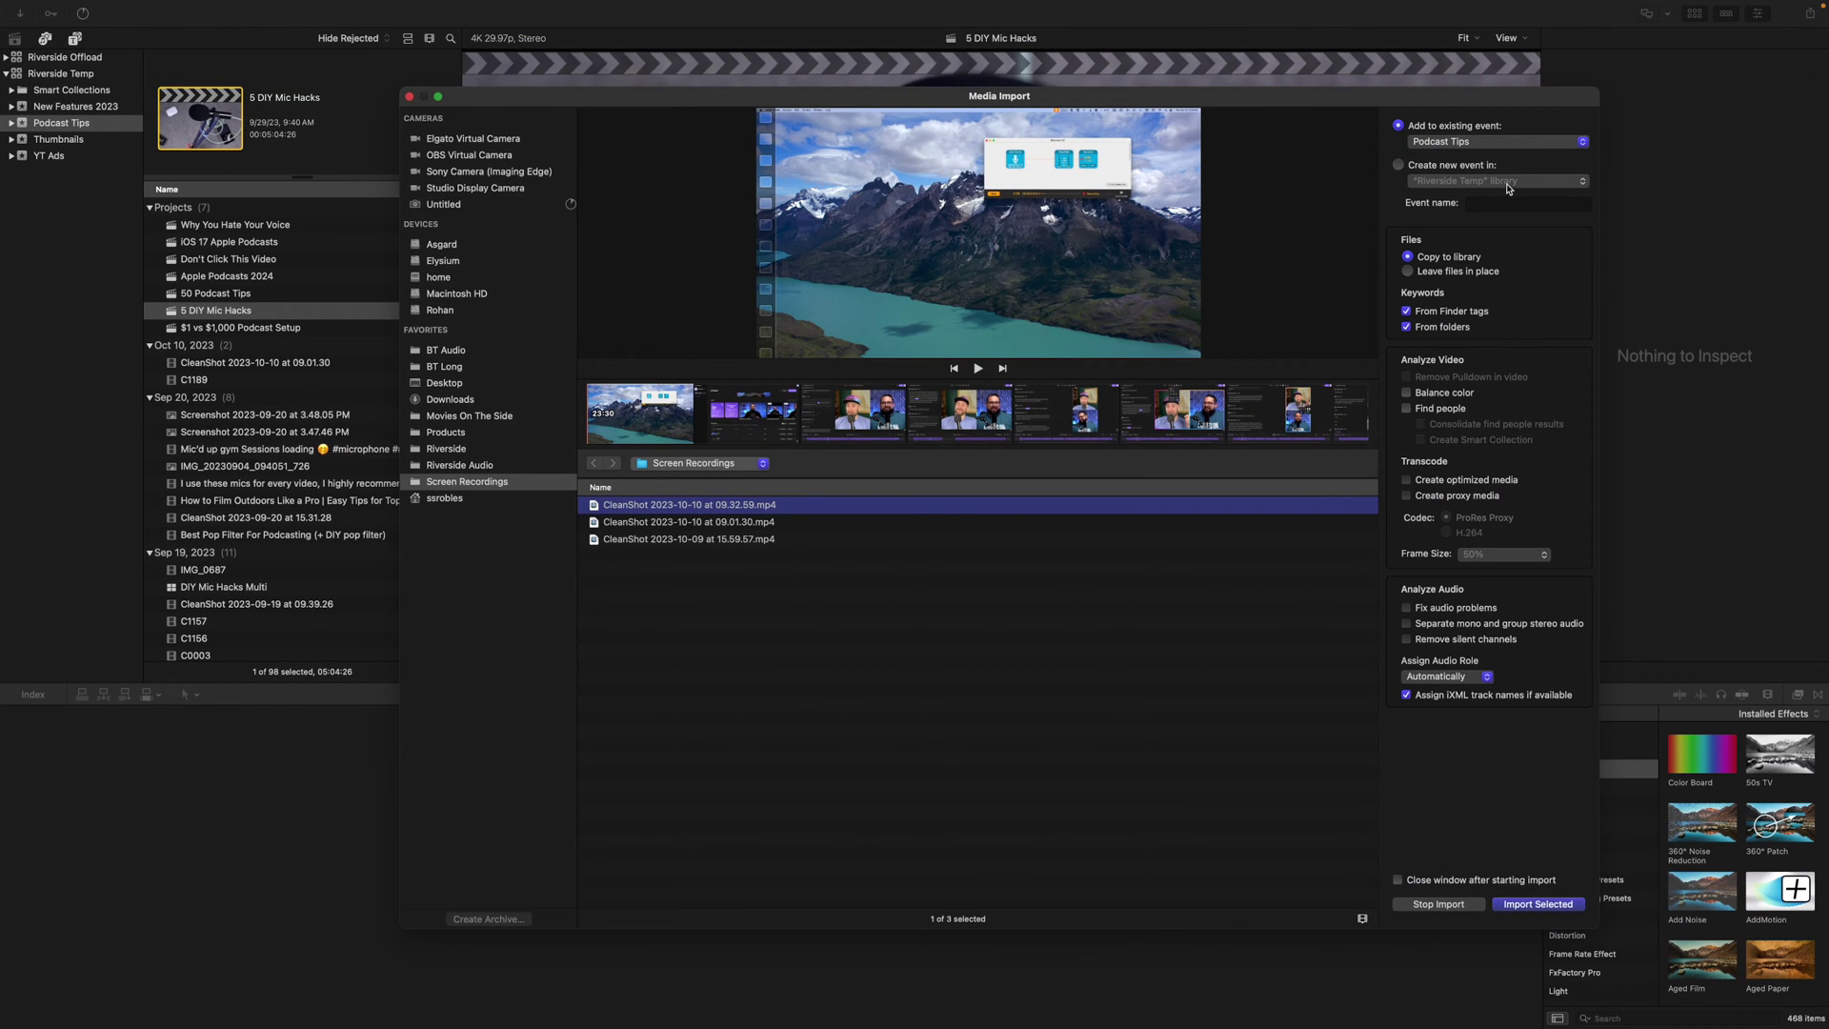
{"action": "left_click", "coordinate": [1484, 145]}
{"action": "left_click", "coordinate": [1484, 125]}
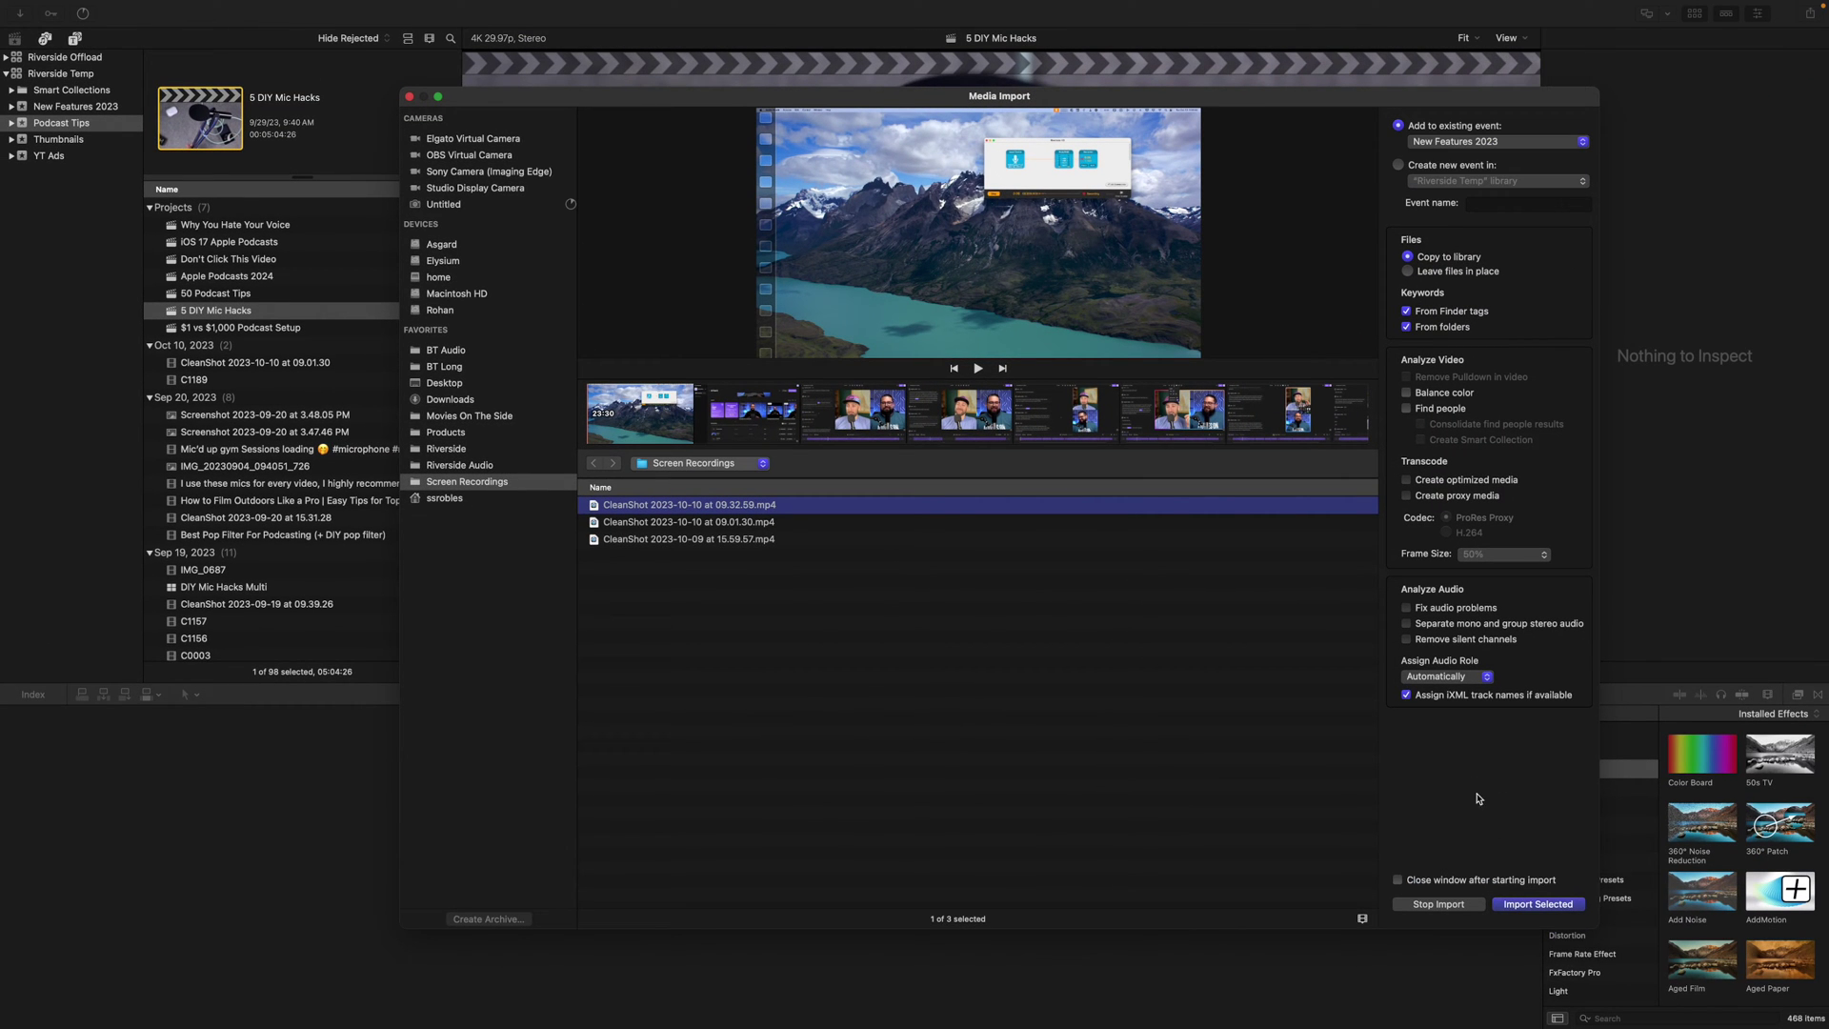
{"action": "left_click", "coordinate": [1529, 907]}
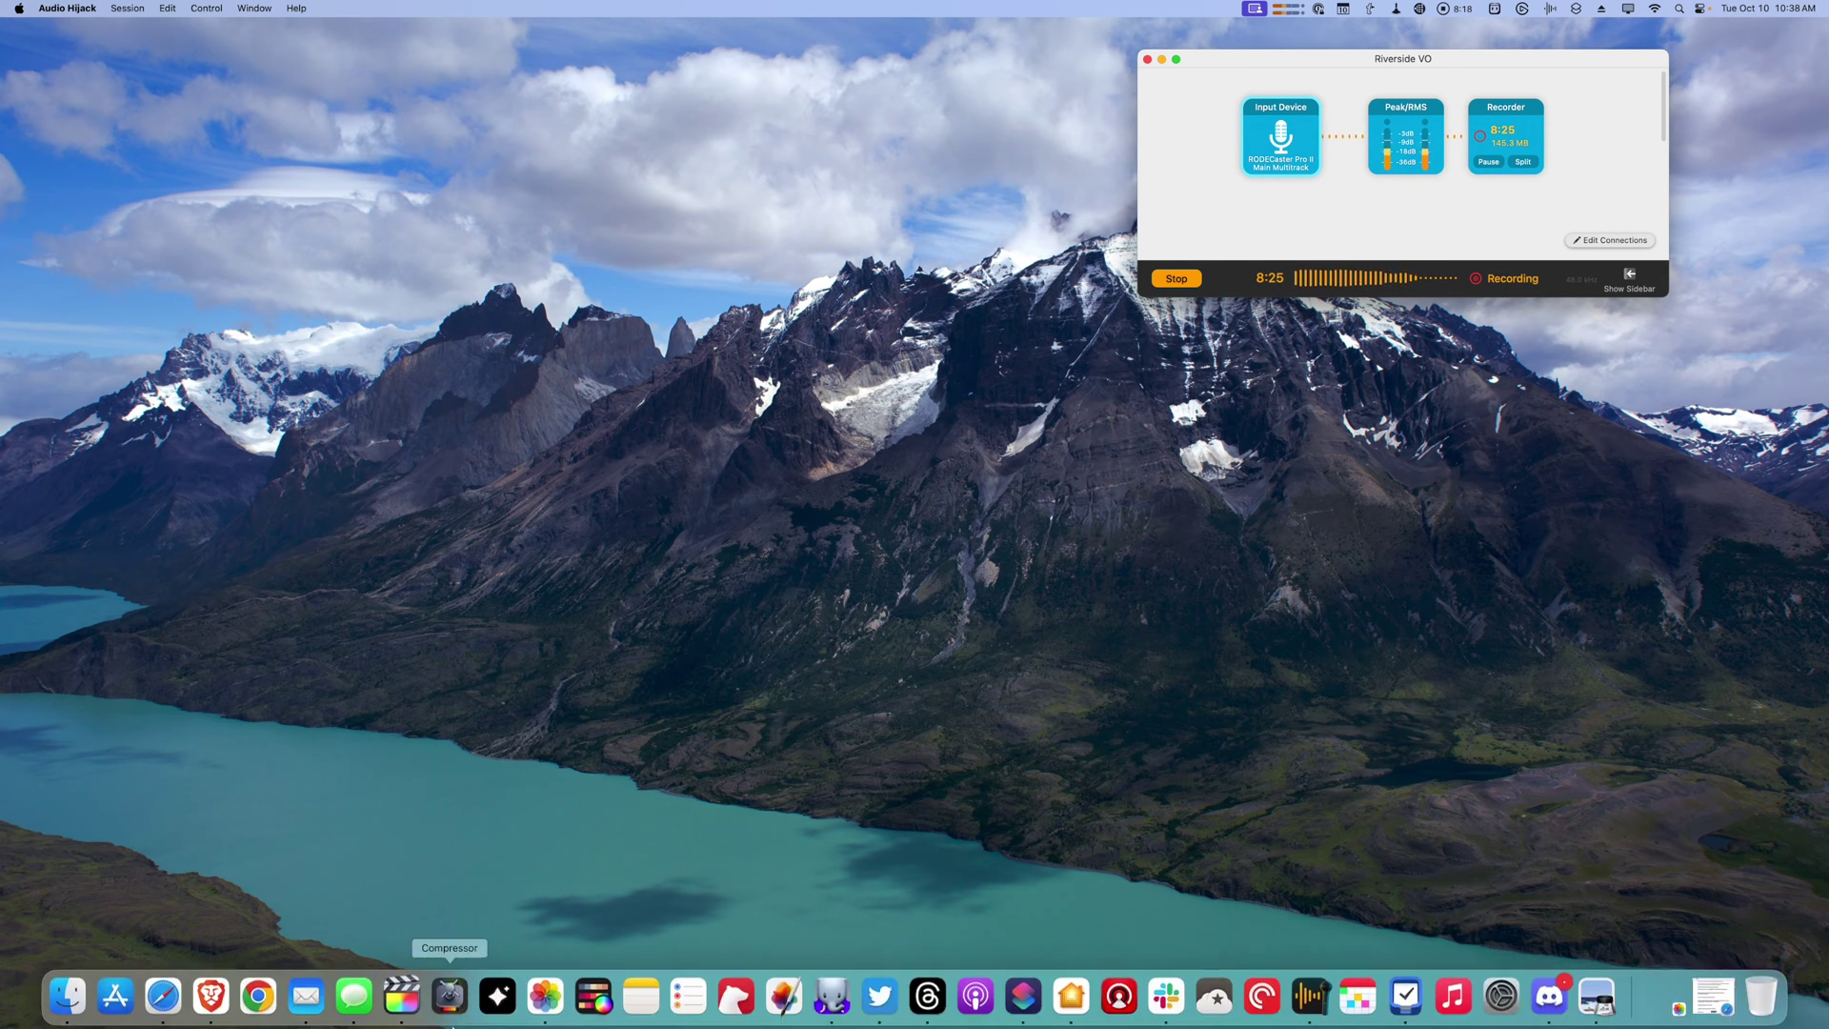
Open 20231010_Podcast In Every App.wav from the Riverside Audio folder in iZotope RX 10 and close the De-ess and Gain module windows
{"action": "left_click", "coordinate": [441, 996]}
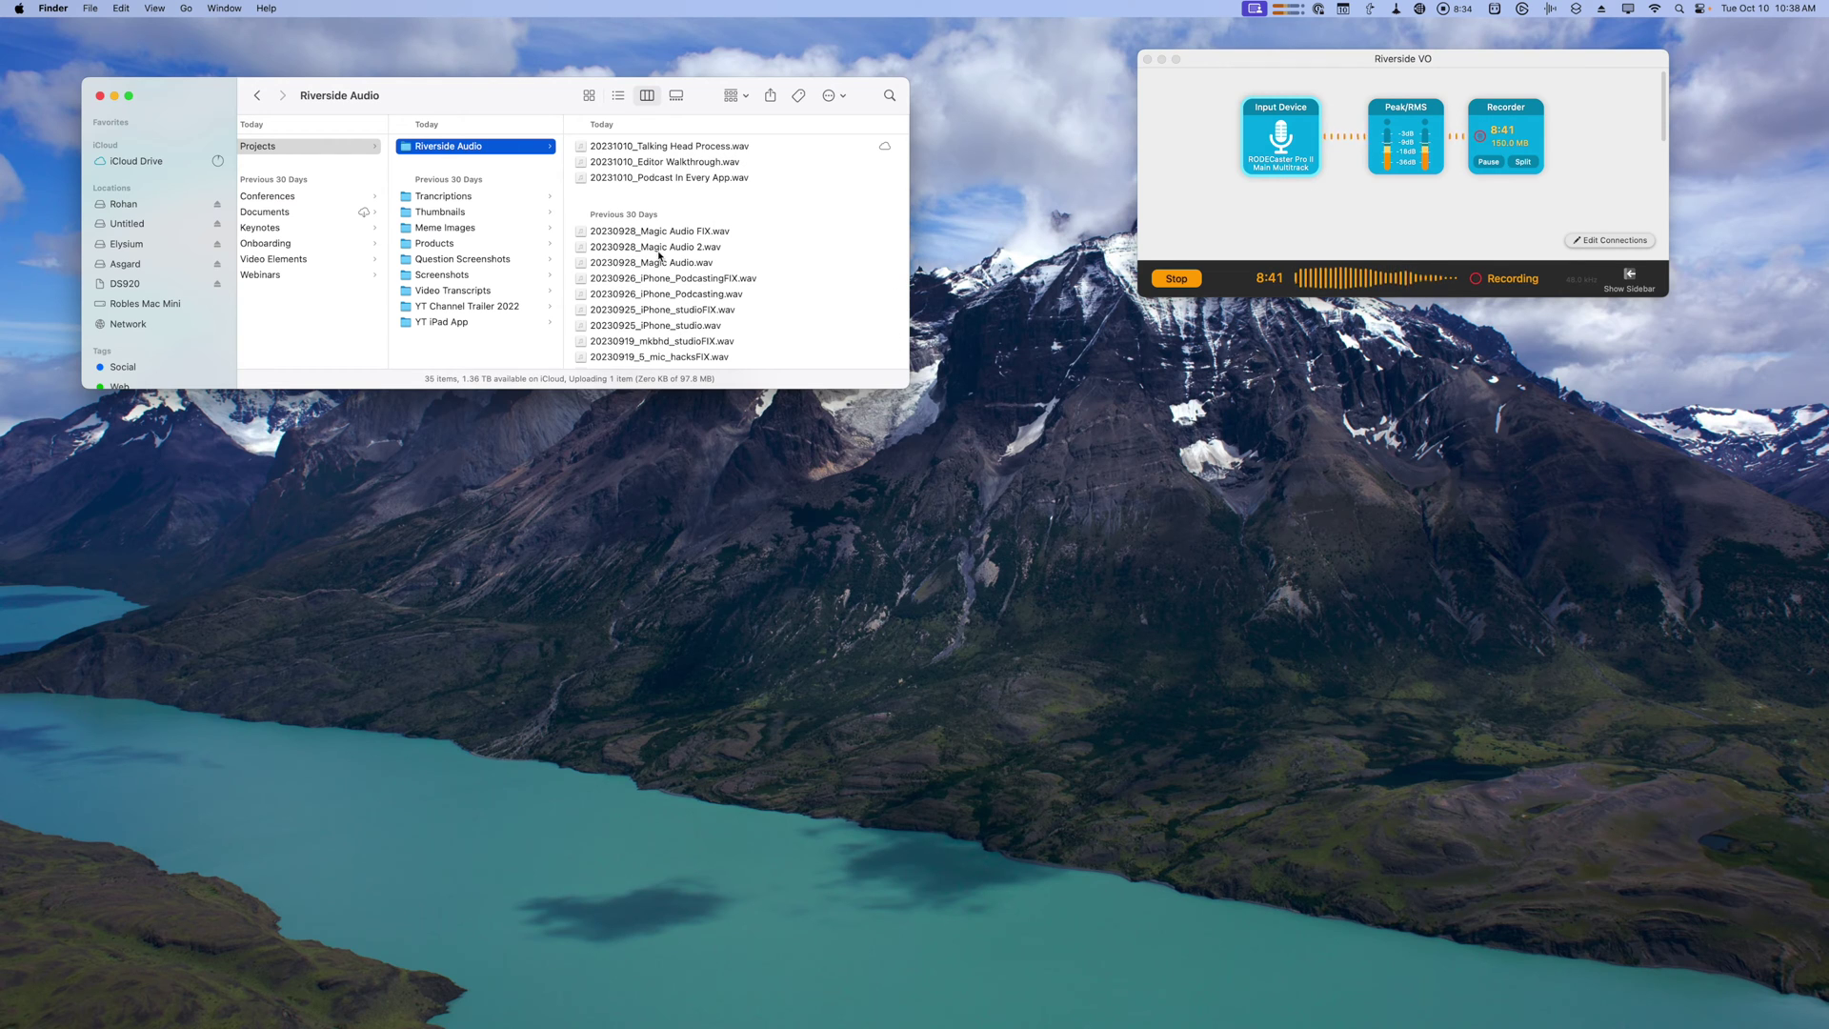
{"action": "left_click", "coordinate": [667, 178]}
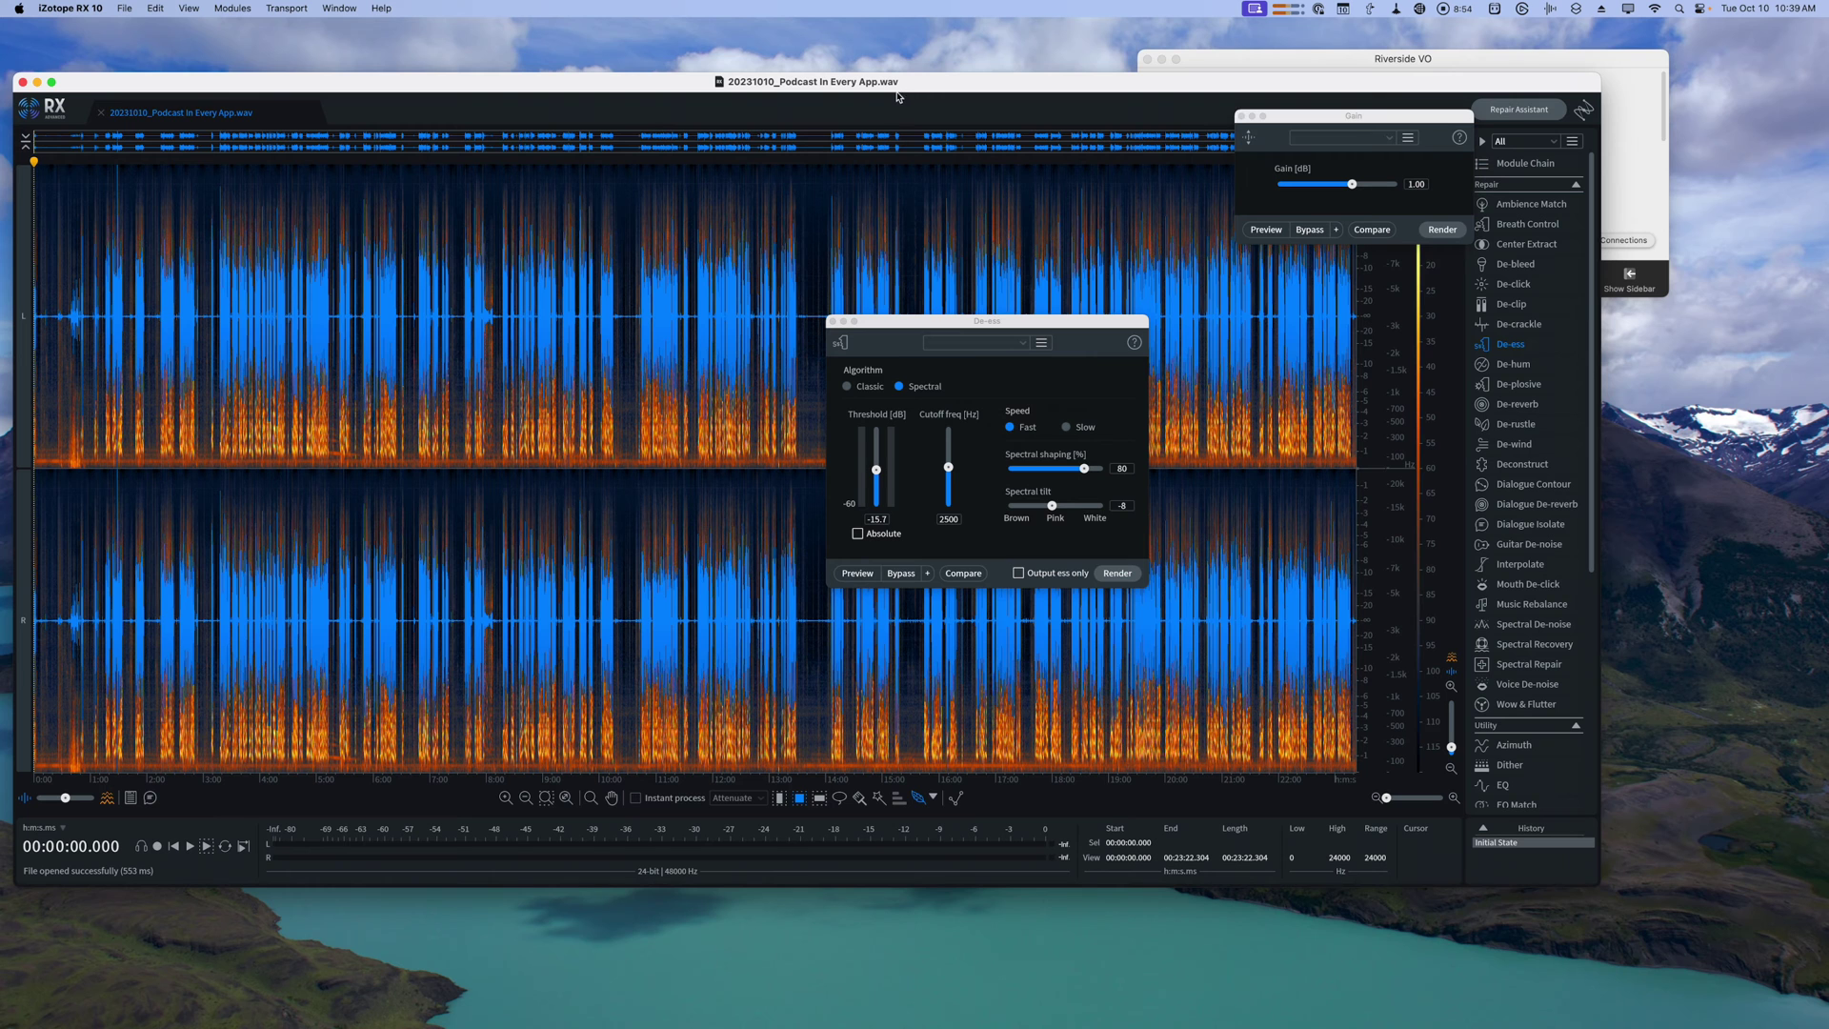
{"action": "left_click", "coordinate": [832, 322]}
{"action": "left_click", "coordinate": [1240, 116]}
{"action": "left_click_drag", "start_coordinate": [1219, 82], "coordinate": [1282, 105]}
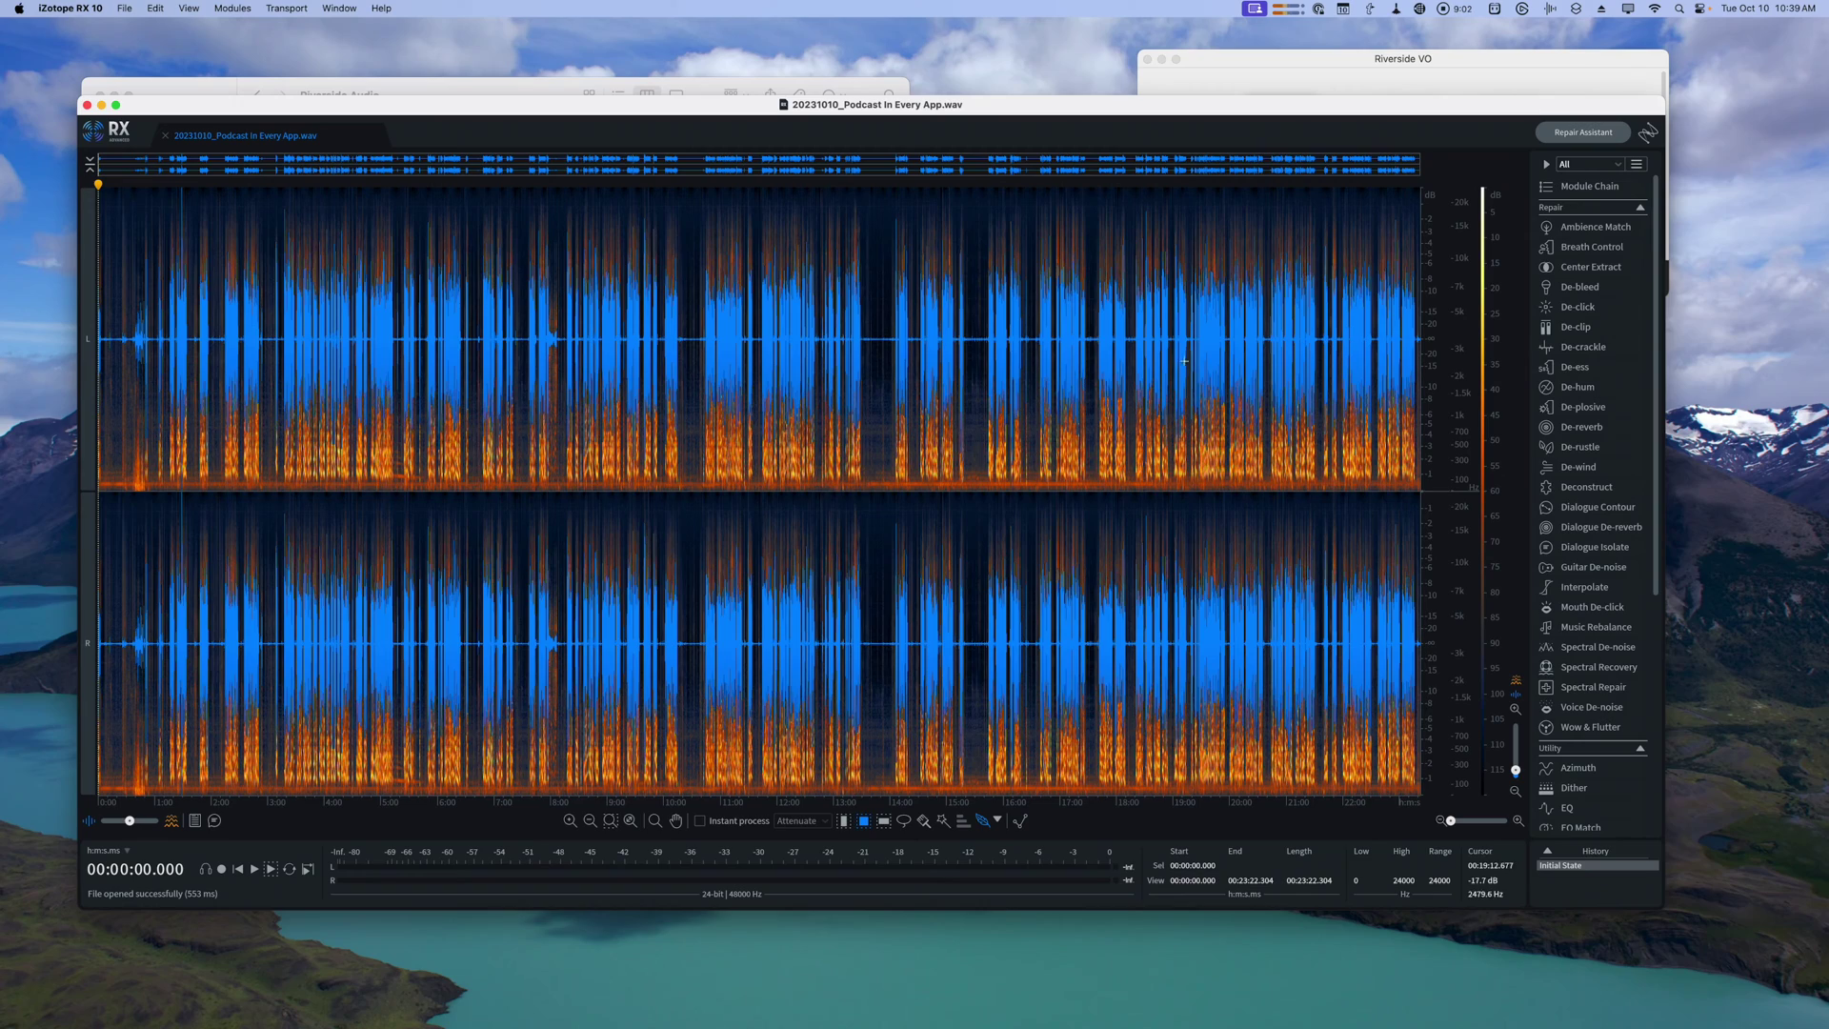
Render Breath Control on the whole recording using the custom mic preset named after the speaker
{"action": "left_click", "coordinate": [1591, 246]}
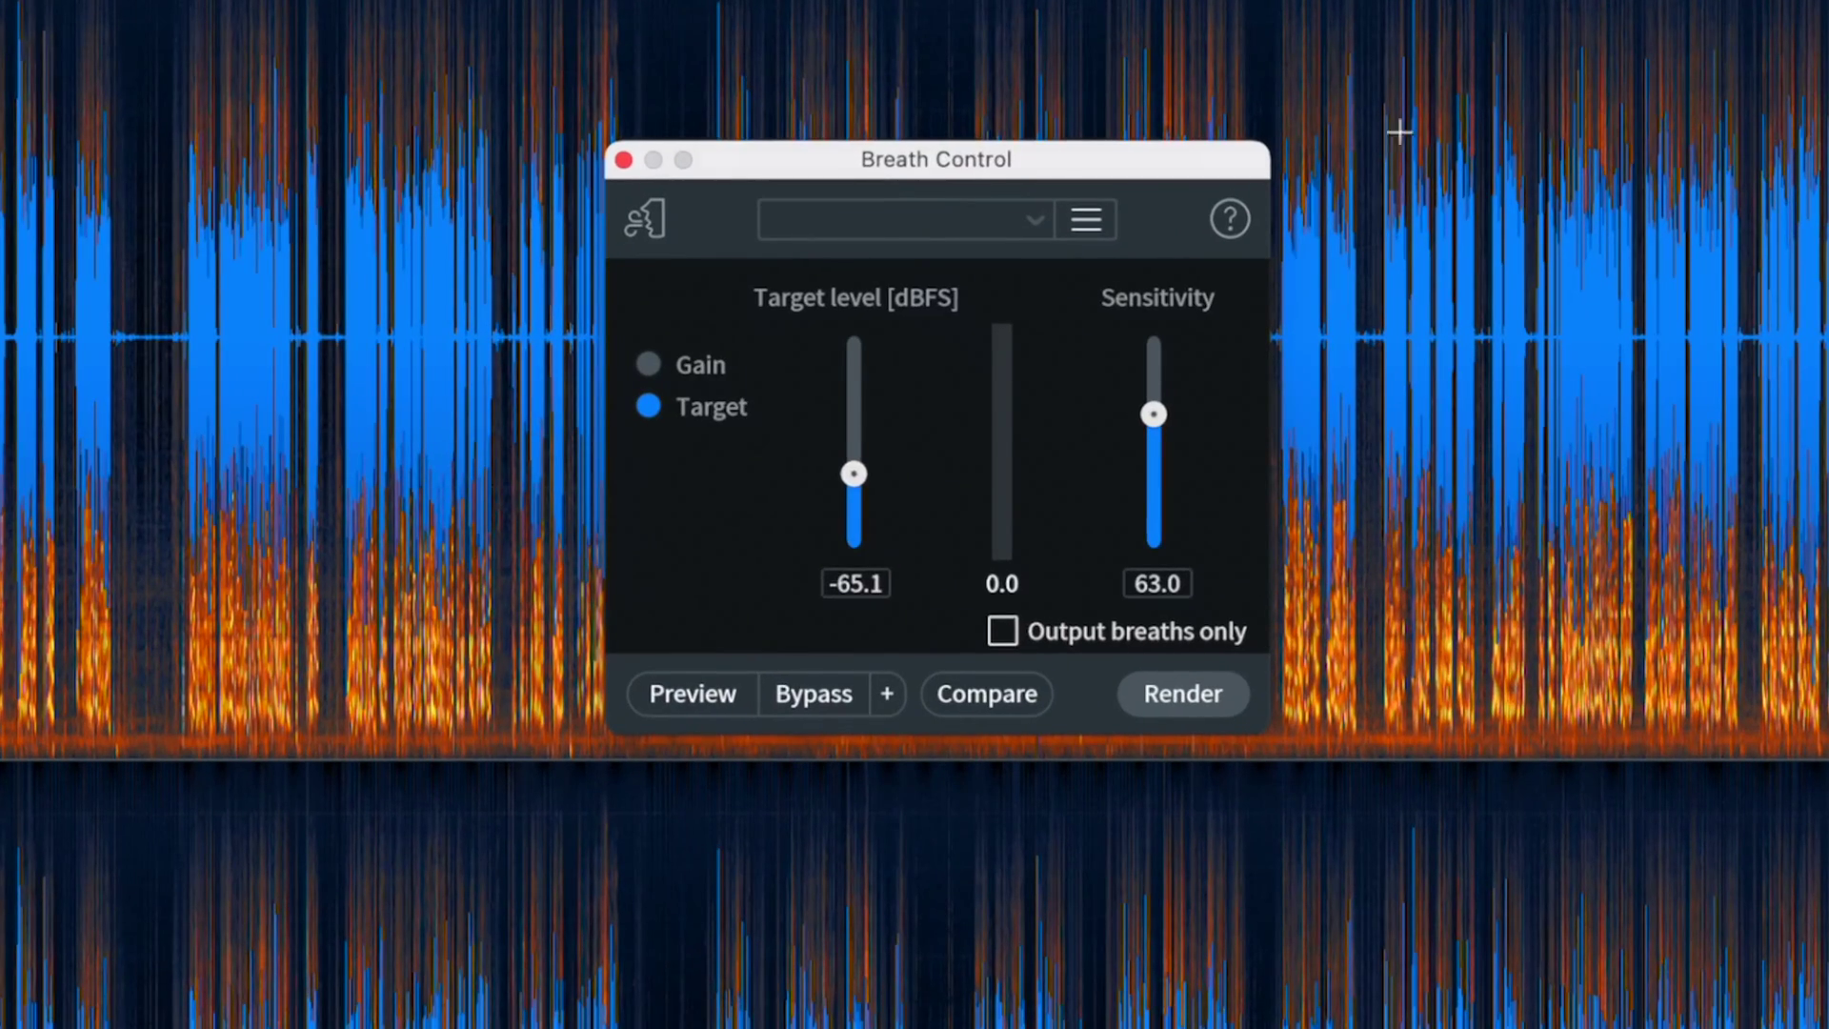
{"action": "left_click", "coordinate": [924, 221]}
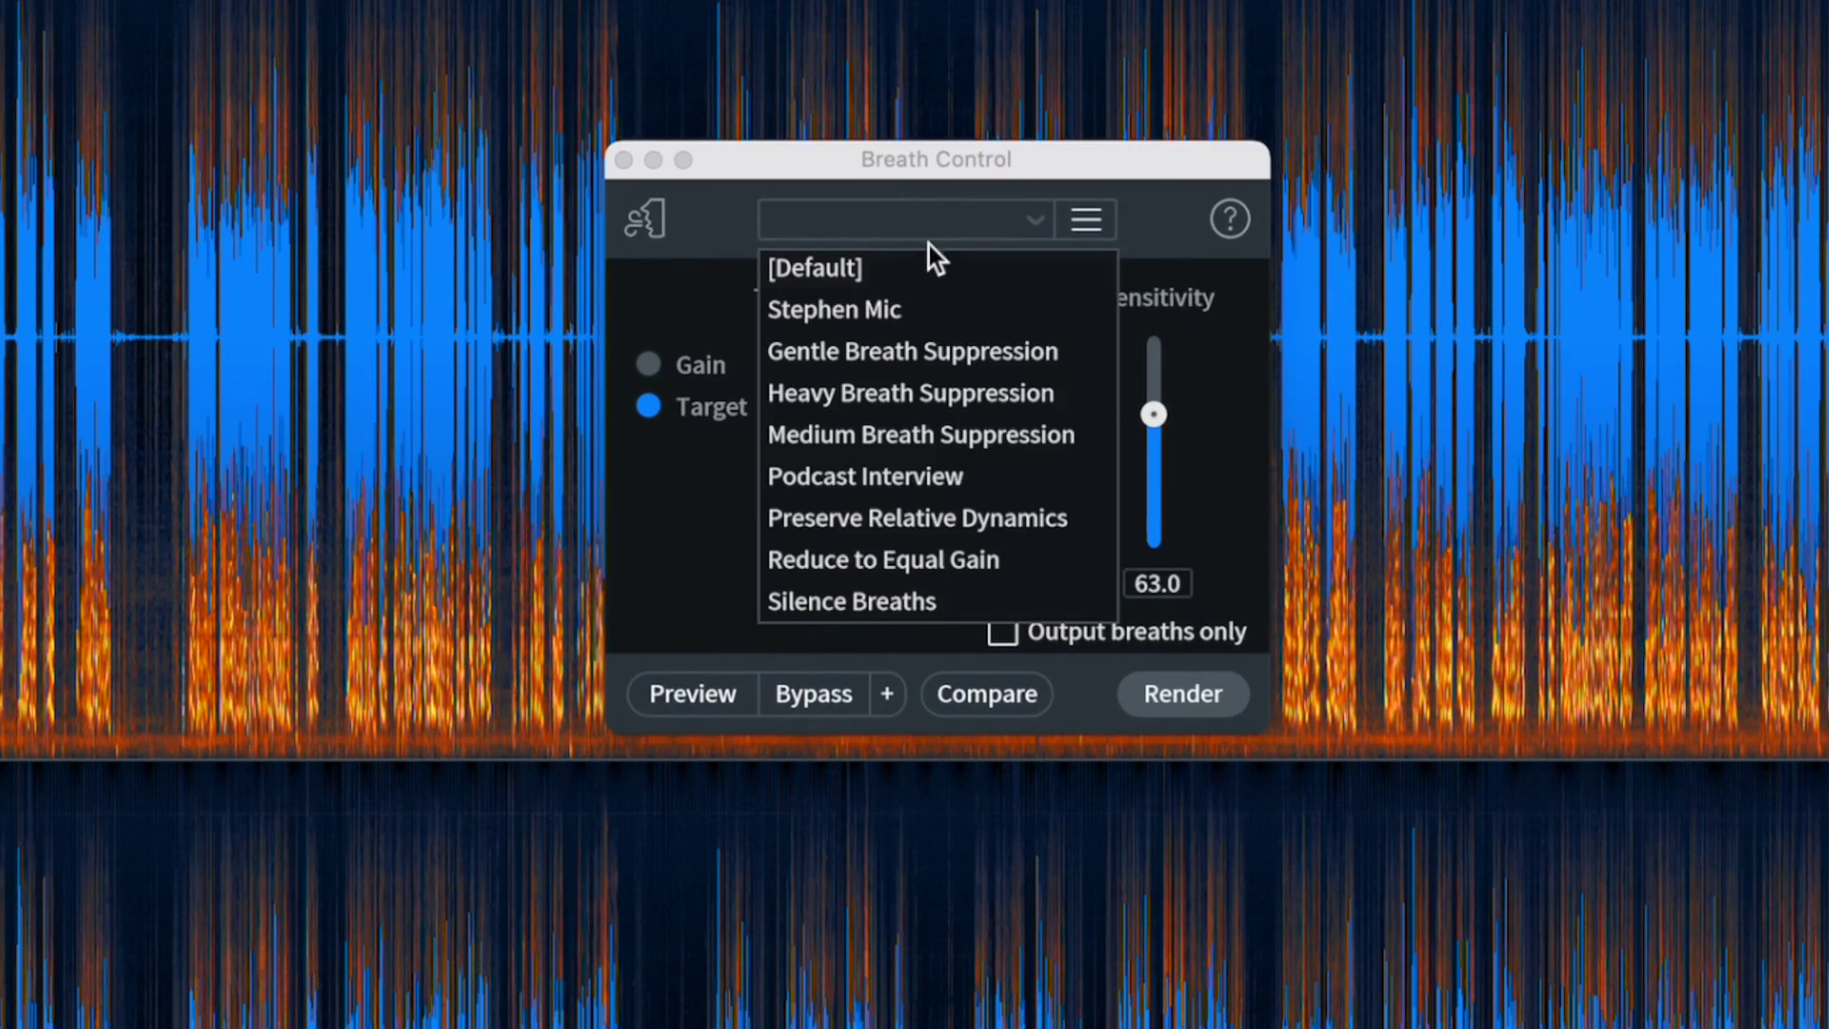
{"action": "left_click", "coordinate": [852, 311]}
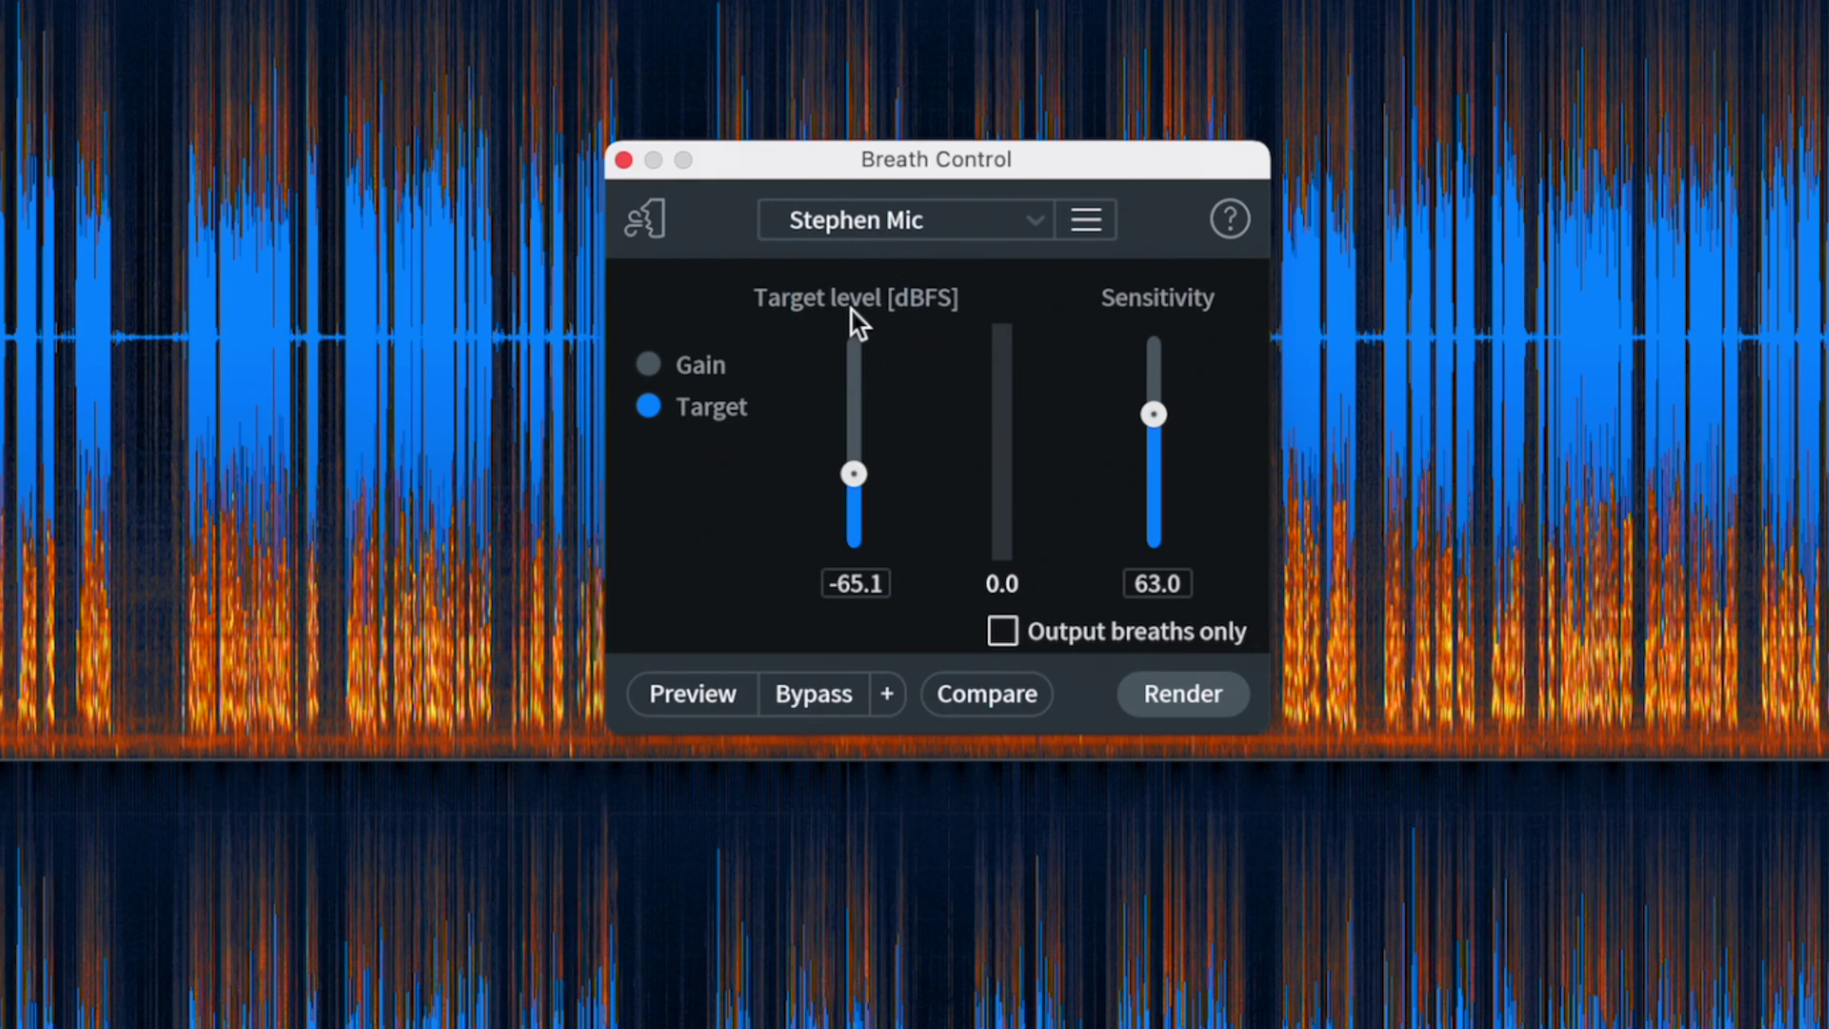
{"action": "left_click", "coordinate": [1172, 691]}
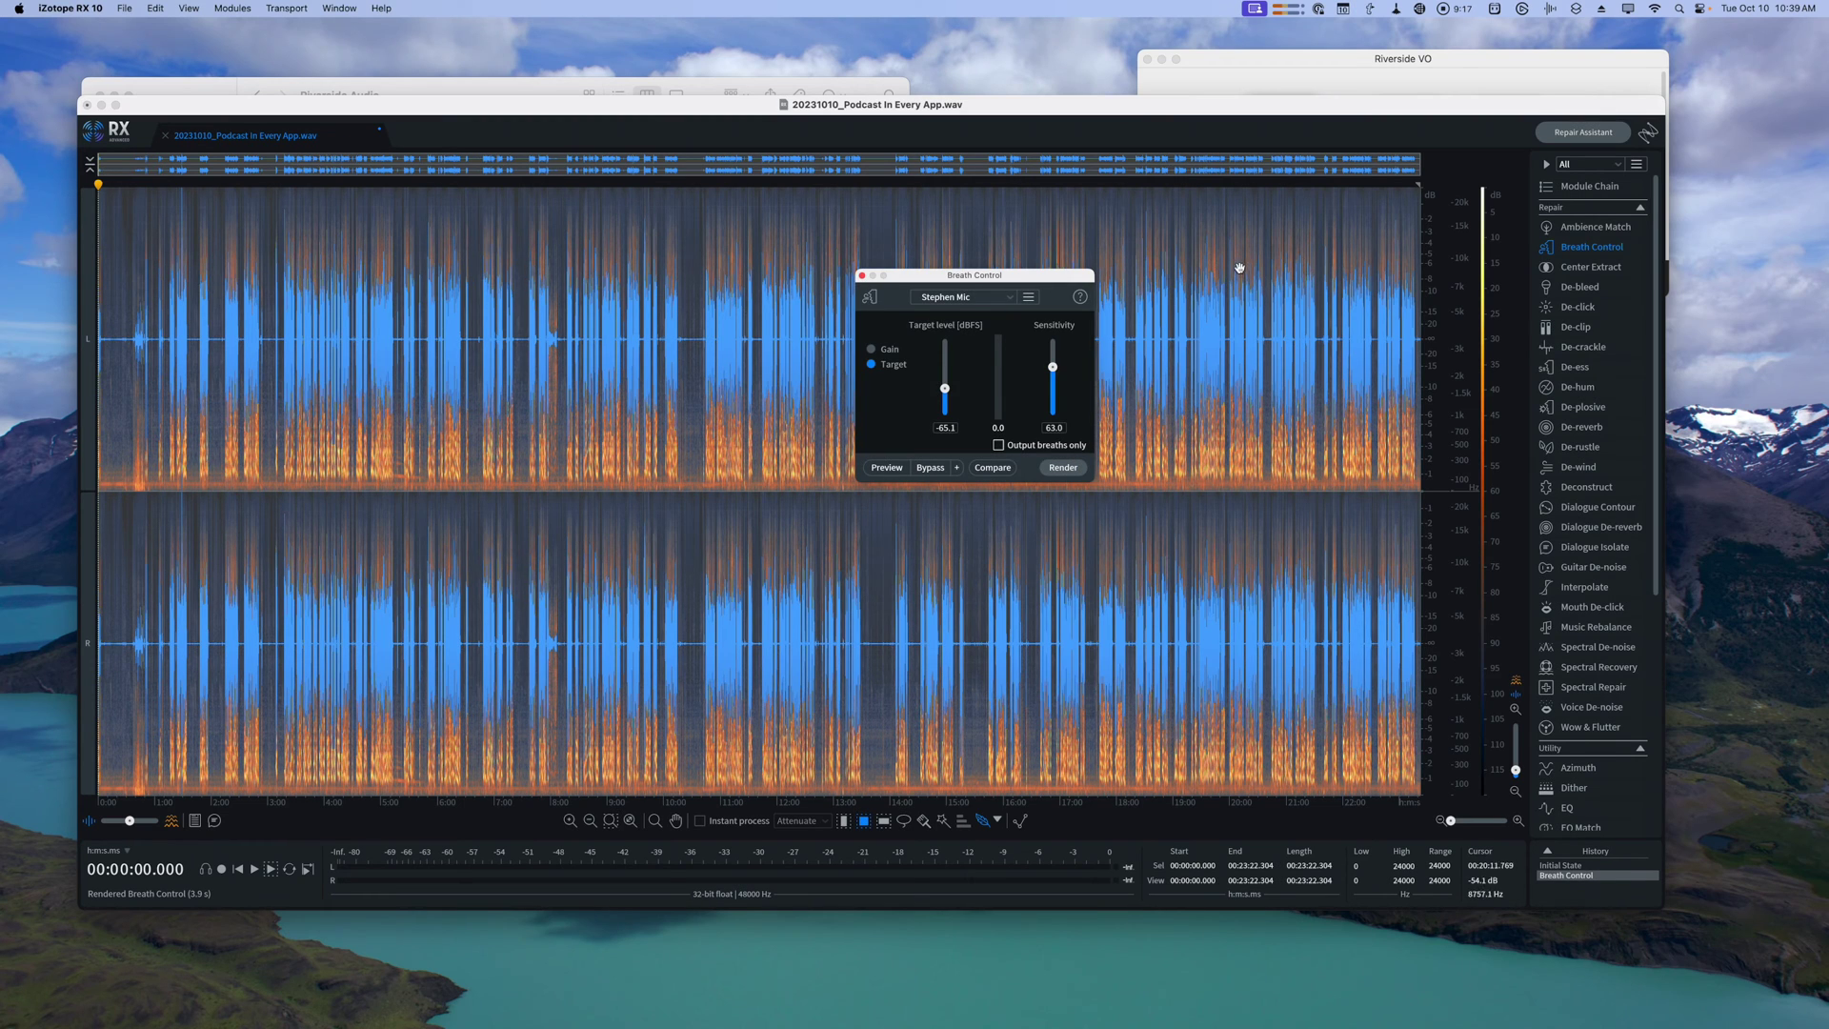
Render De-ess with the Podcast Interview De-ess preset, then close the De-ess and Breath Control windows
{"action": "left_click", "coordinate": [1581, 367]}
{"action": "left_click", "coordinate": [987, 346]}
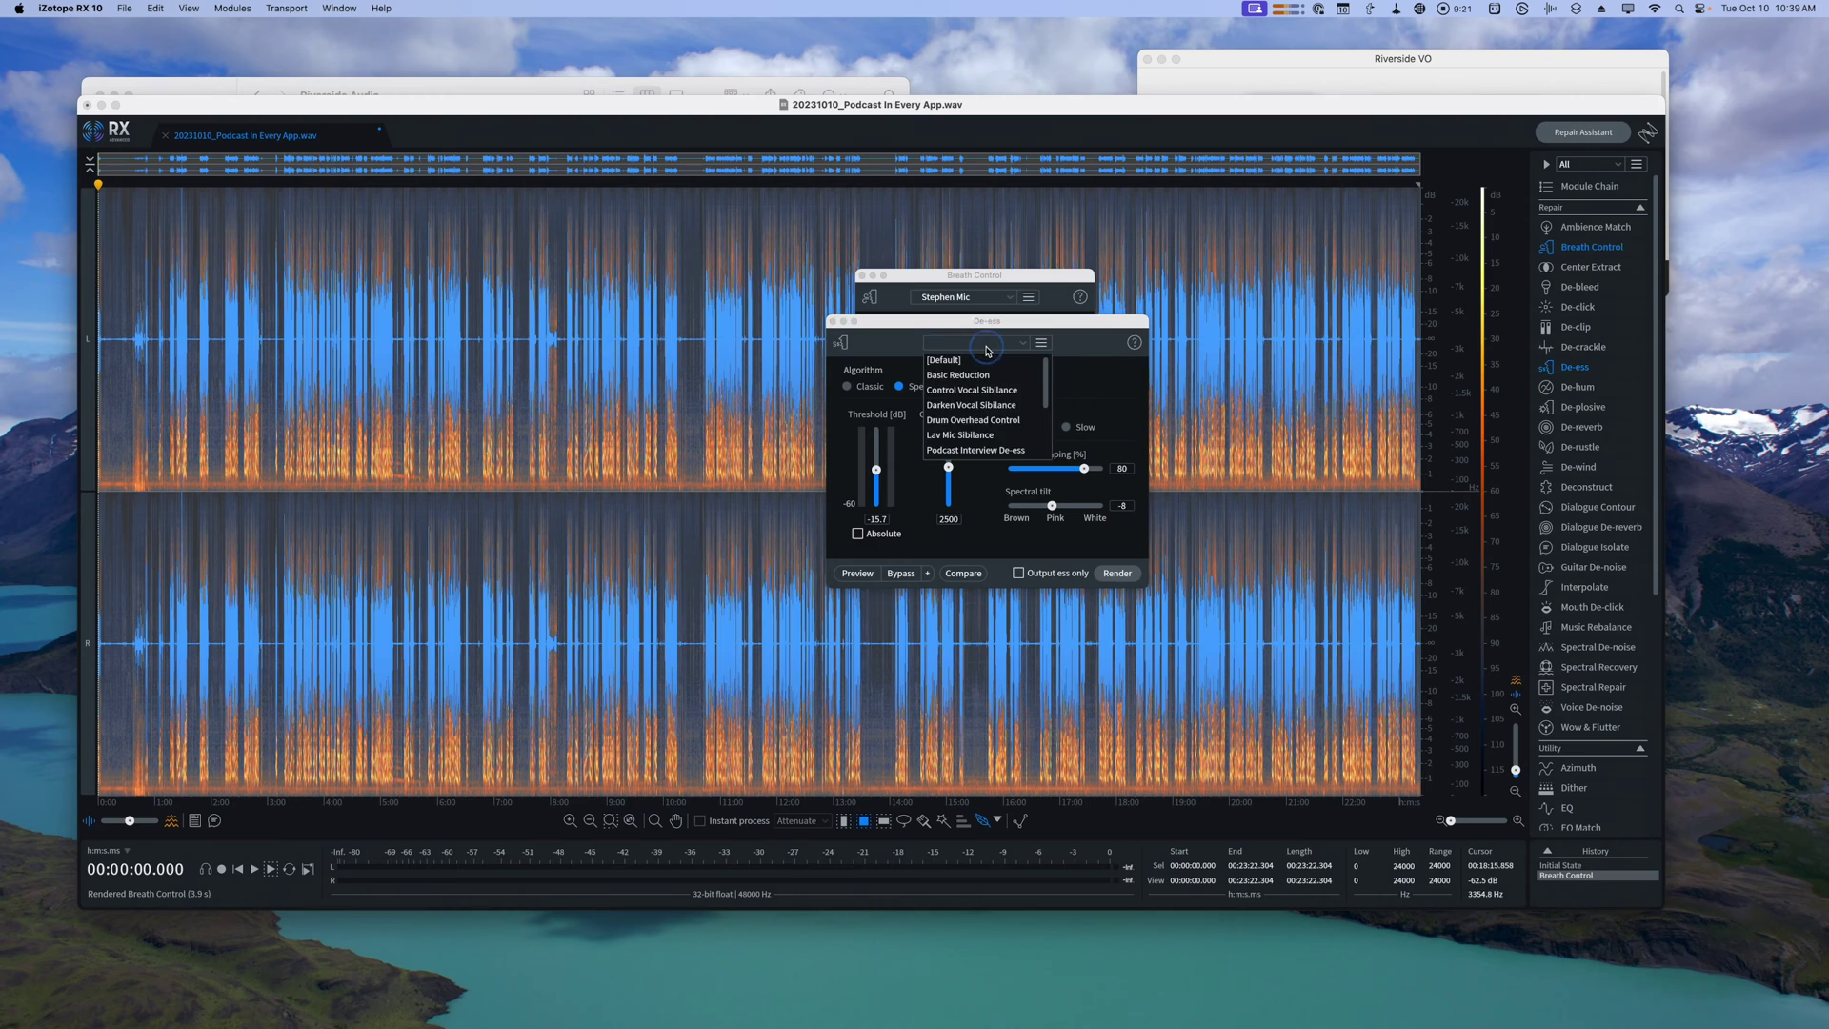
{"action": "left_click", "coordinate": [986, 449]}
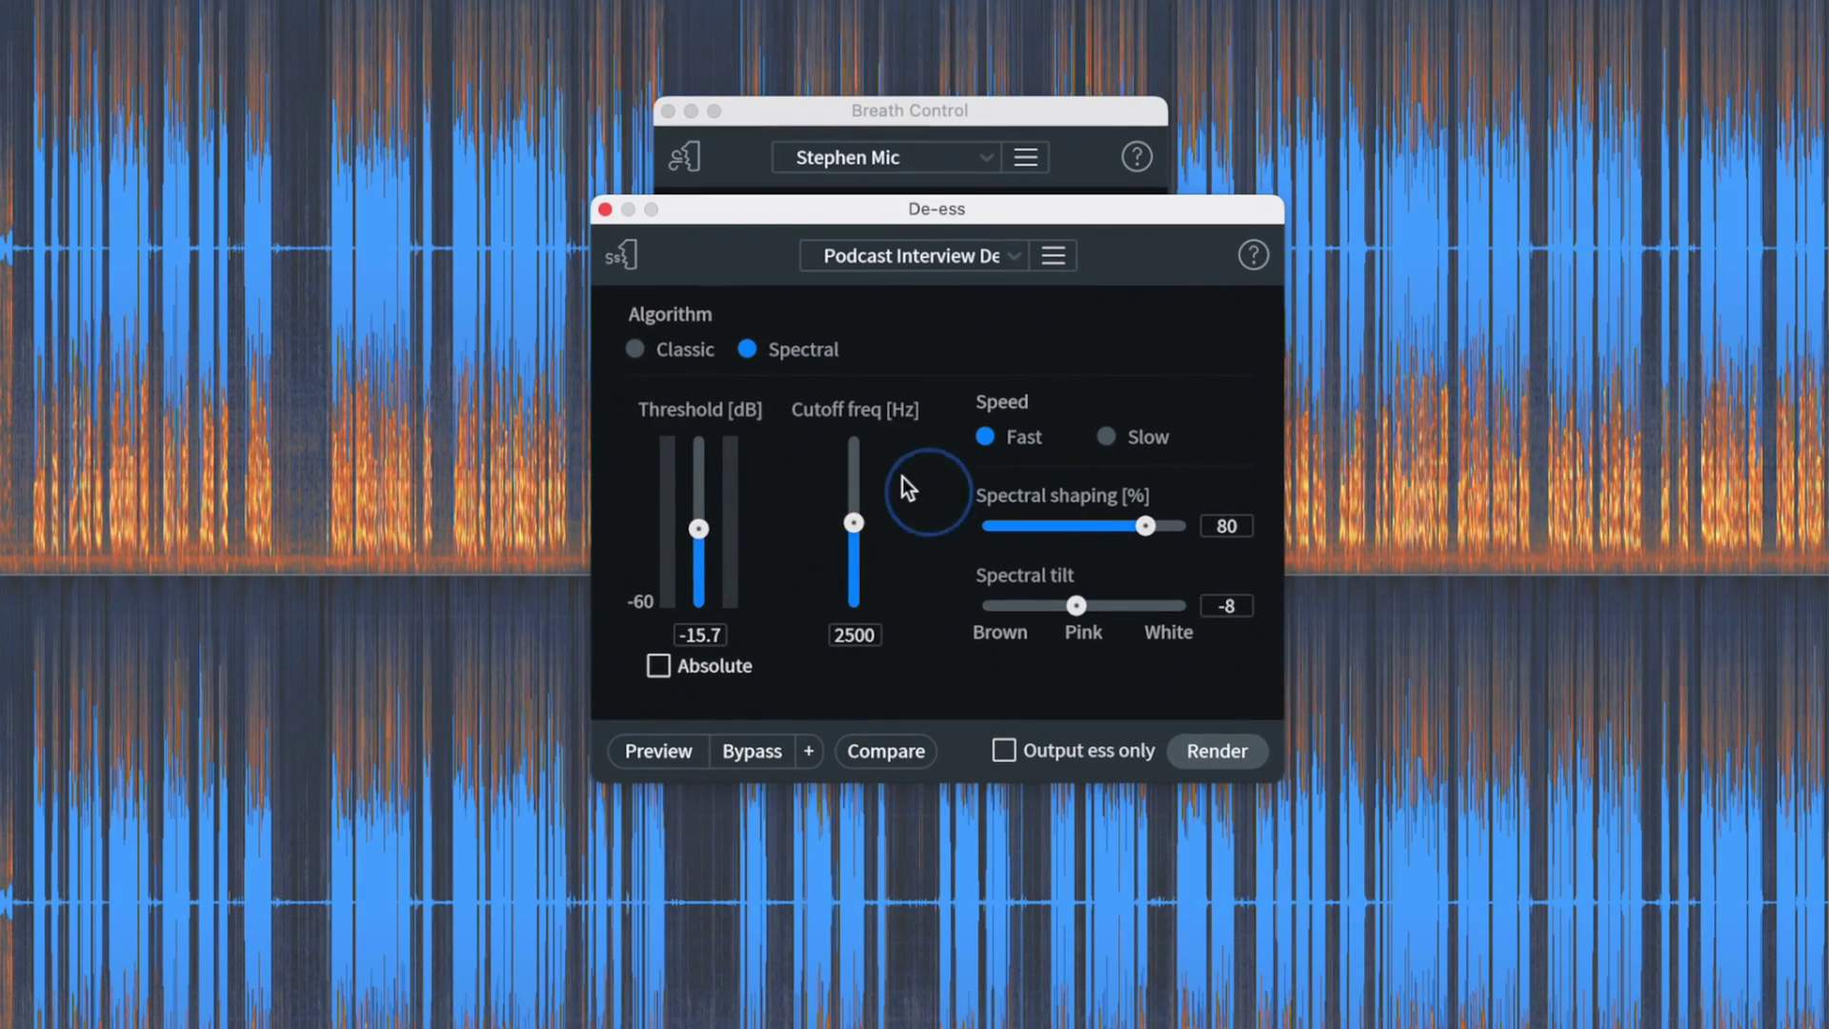
{"action": "left_click", "coordinate": [1217, 751]}
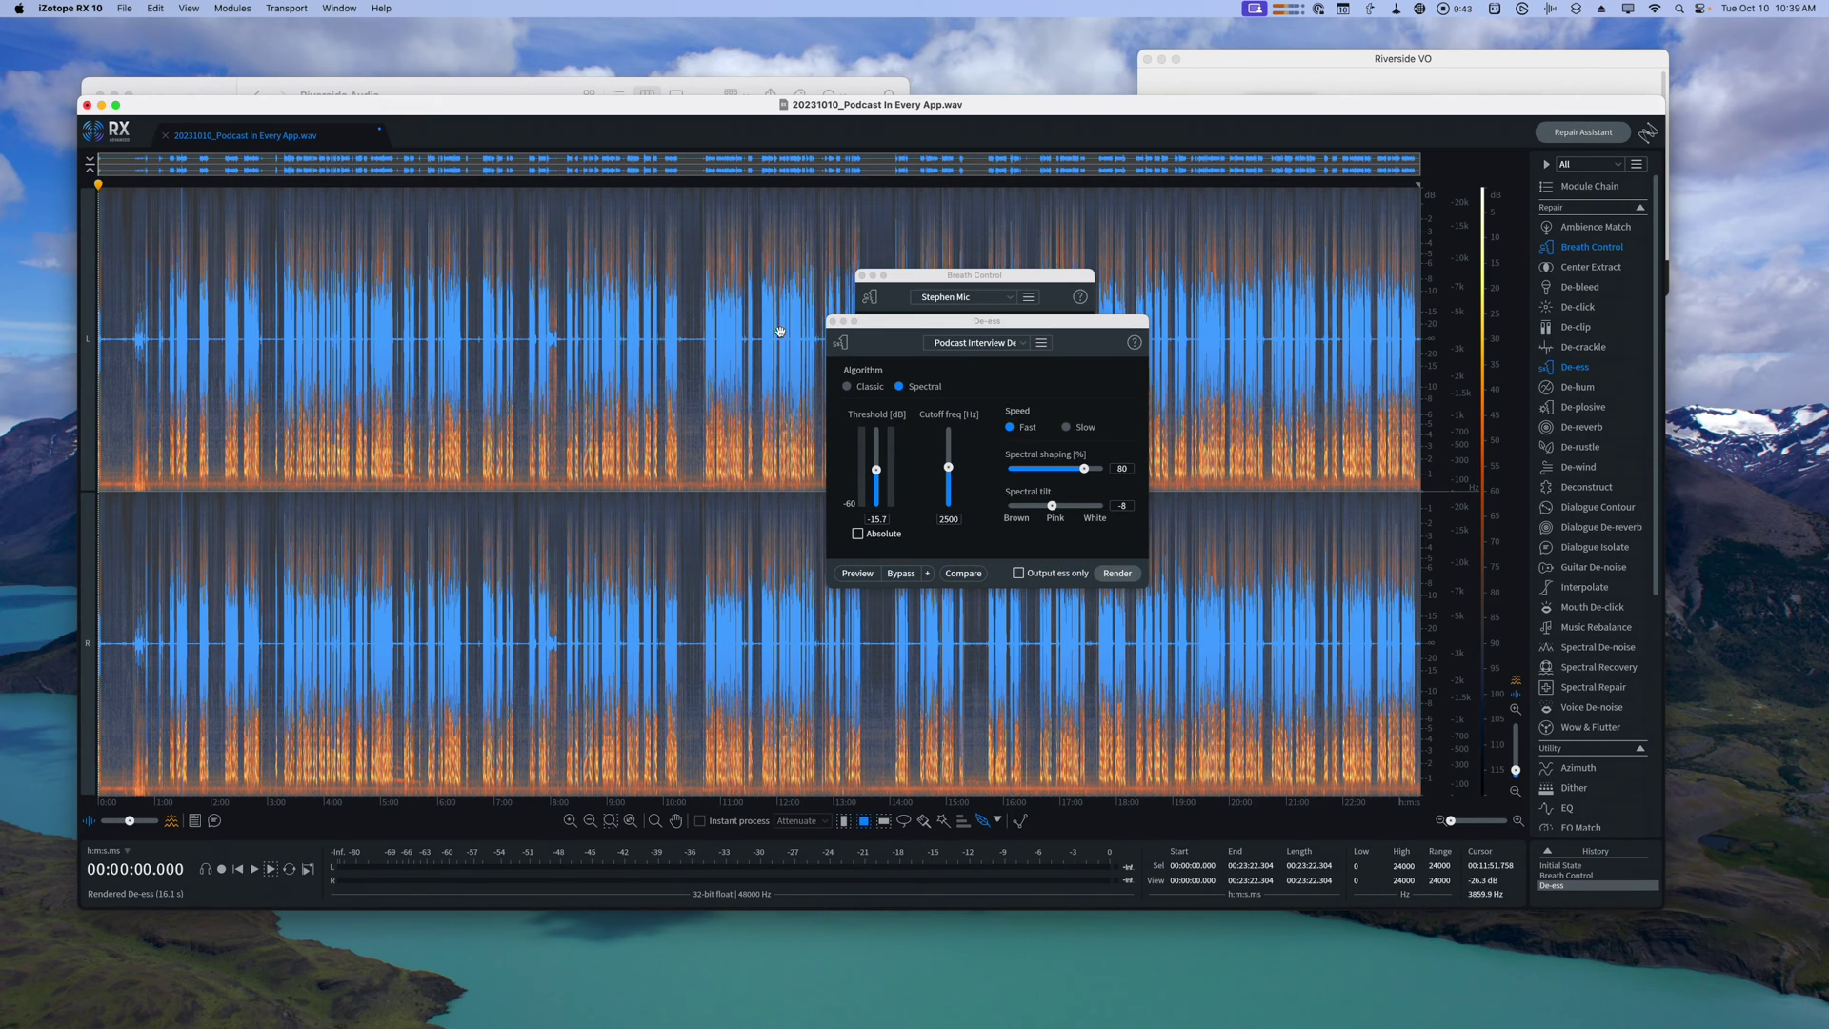
{"action": "left_click", "coordinate": [833, 322]}
{"action": "left_click", "coordinate": [862, 275]}
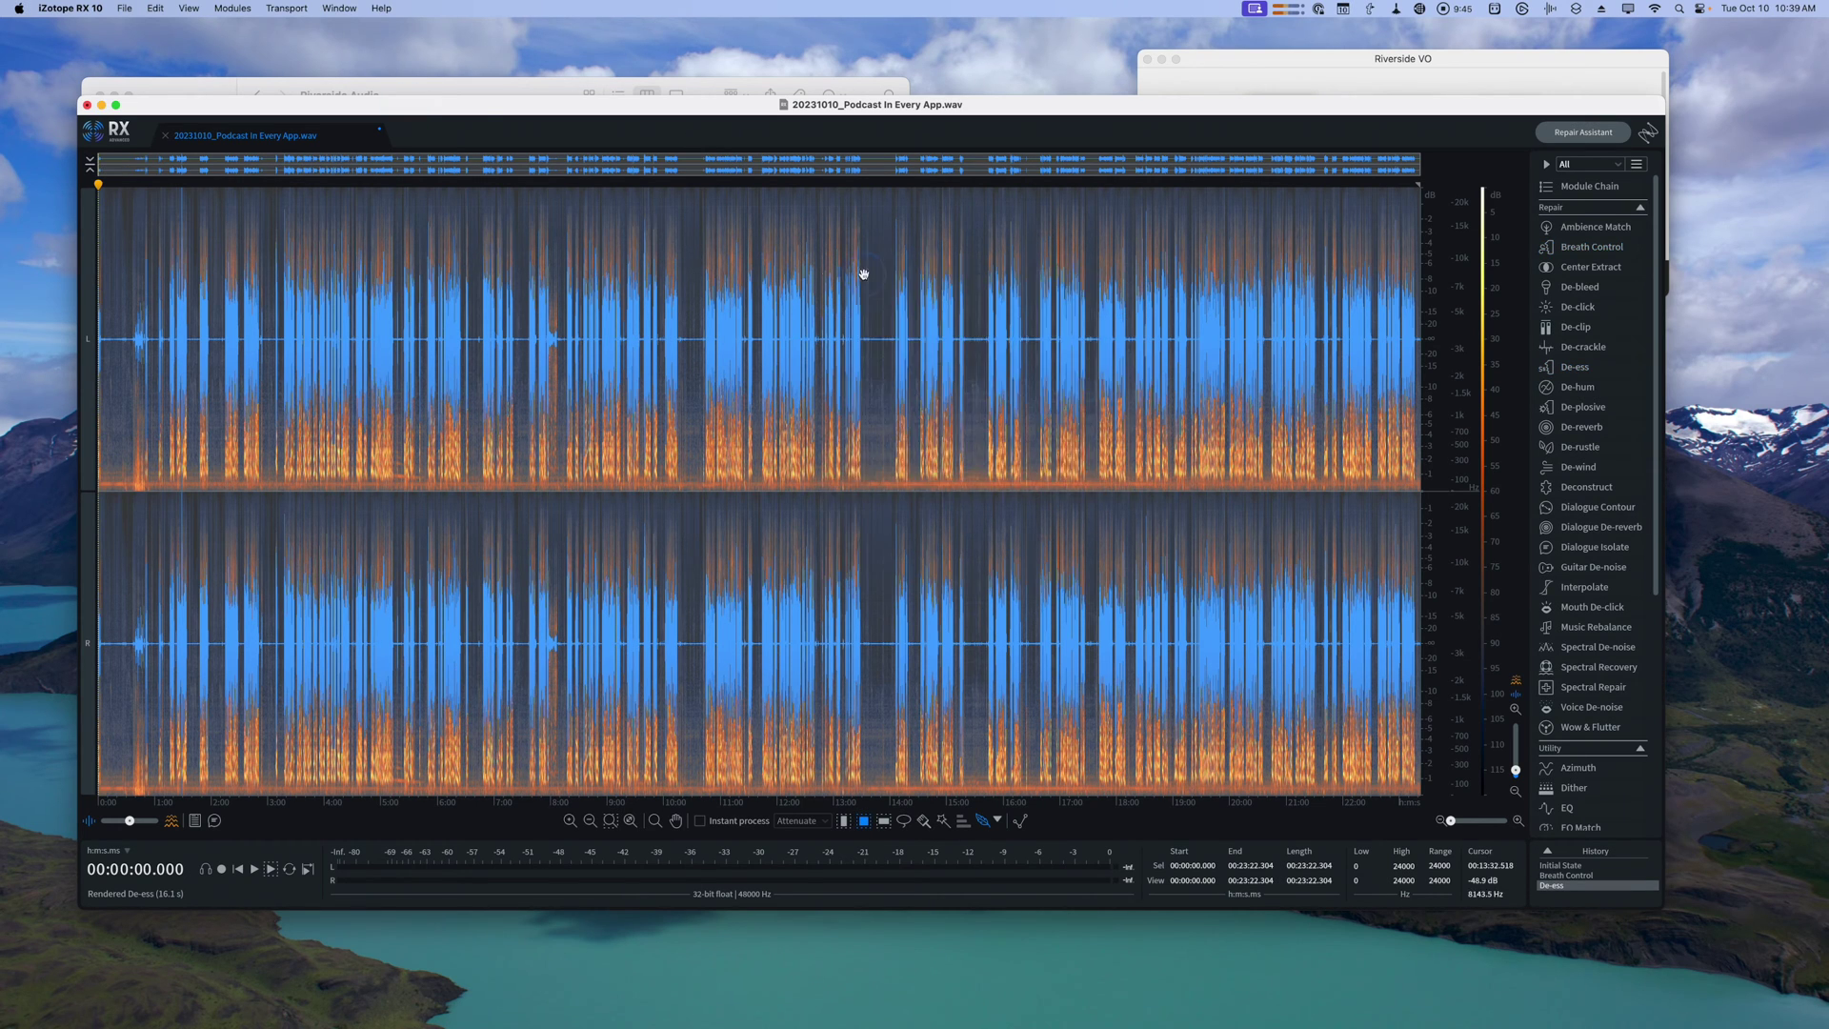
Export the processed audio as a 24-bit WAV named 20231010_Podcast In Every AppFIX.wav in the Riverside Audio folder
{"action": "key", "text": "super+shift+e"}
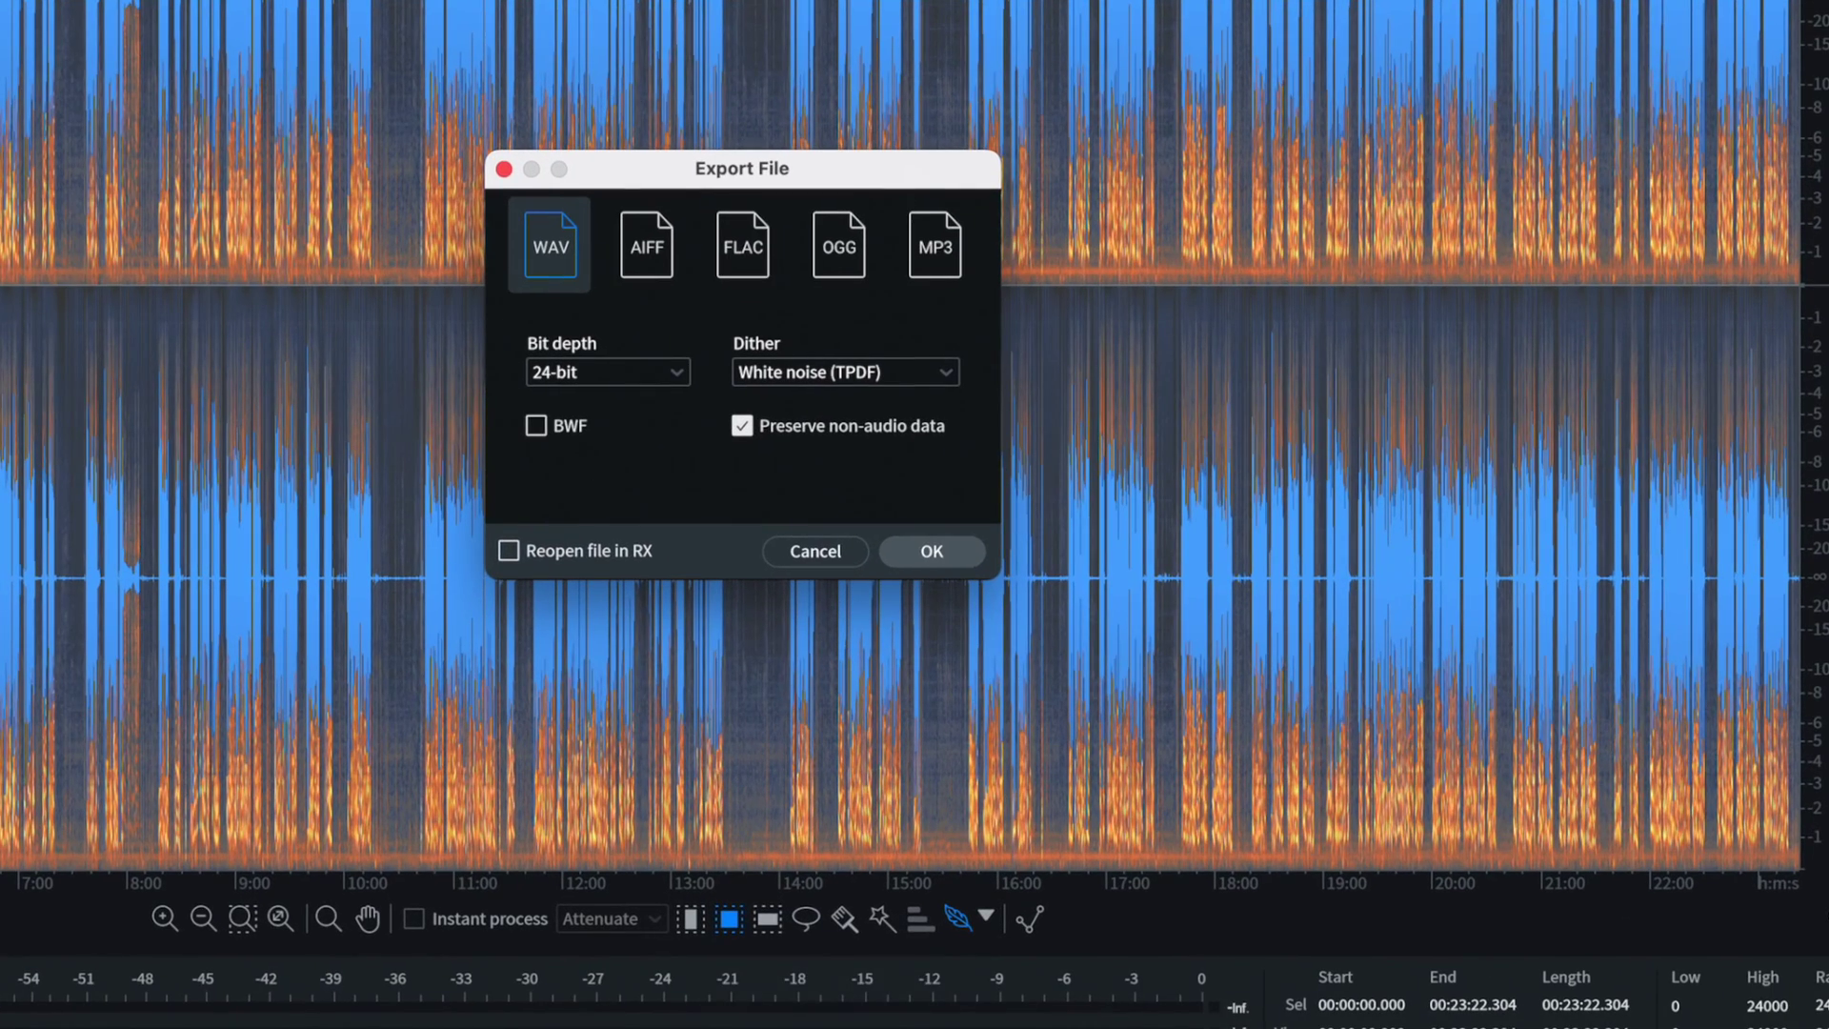
{"action": "key", "text": "Return"}
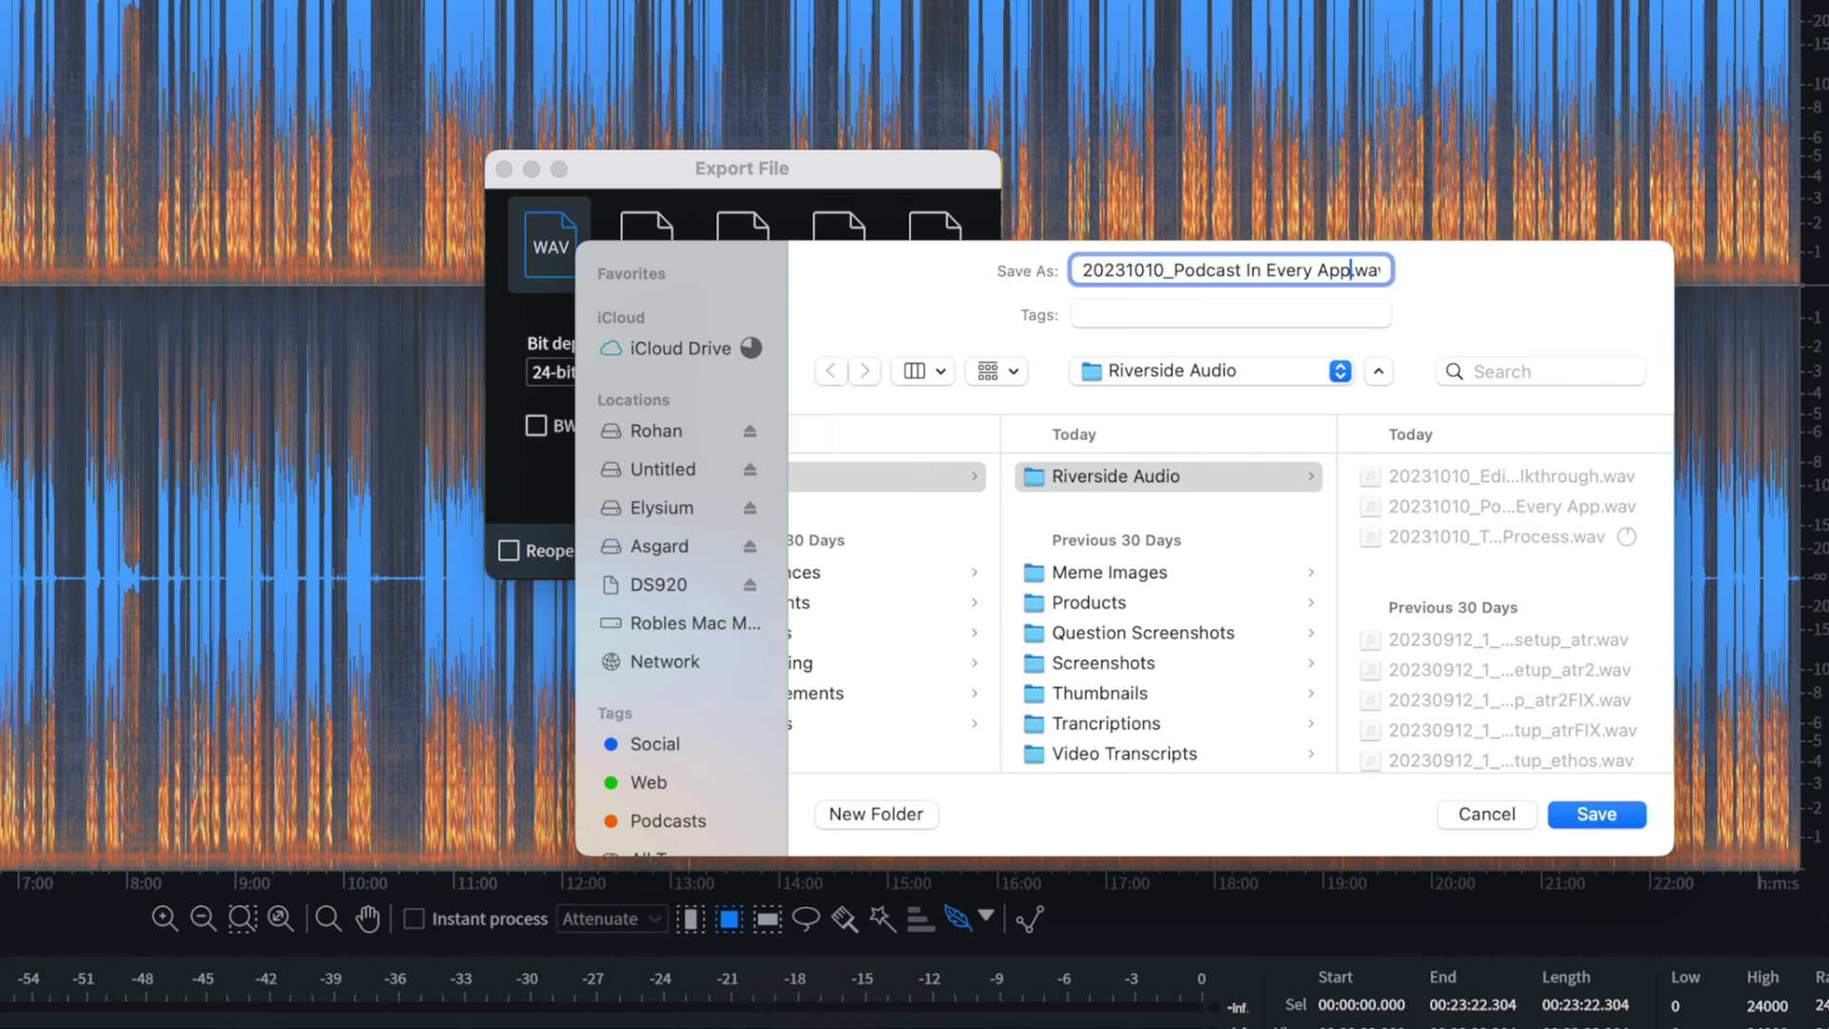
{"action": "type", "text": "FIX"}
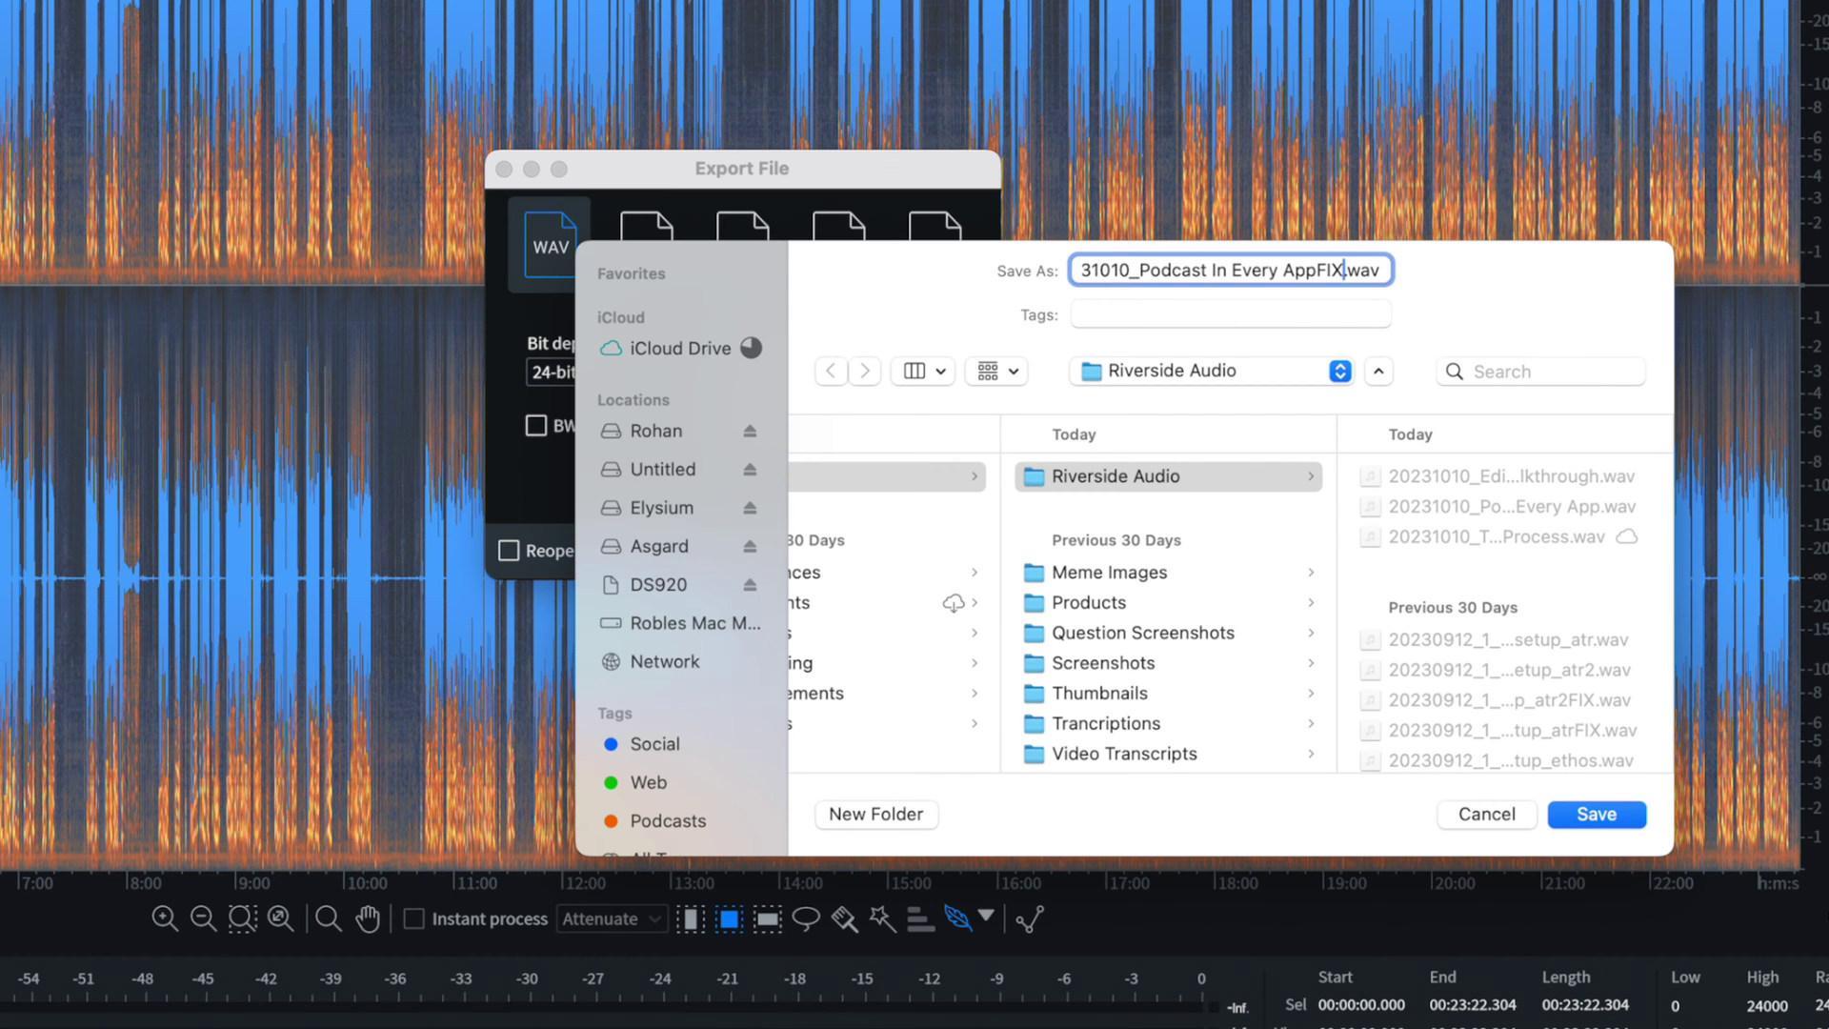
{"action": "key", "text": "Return"}
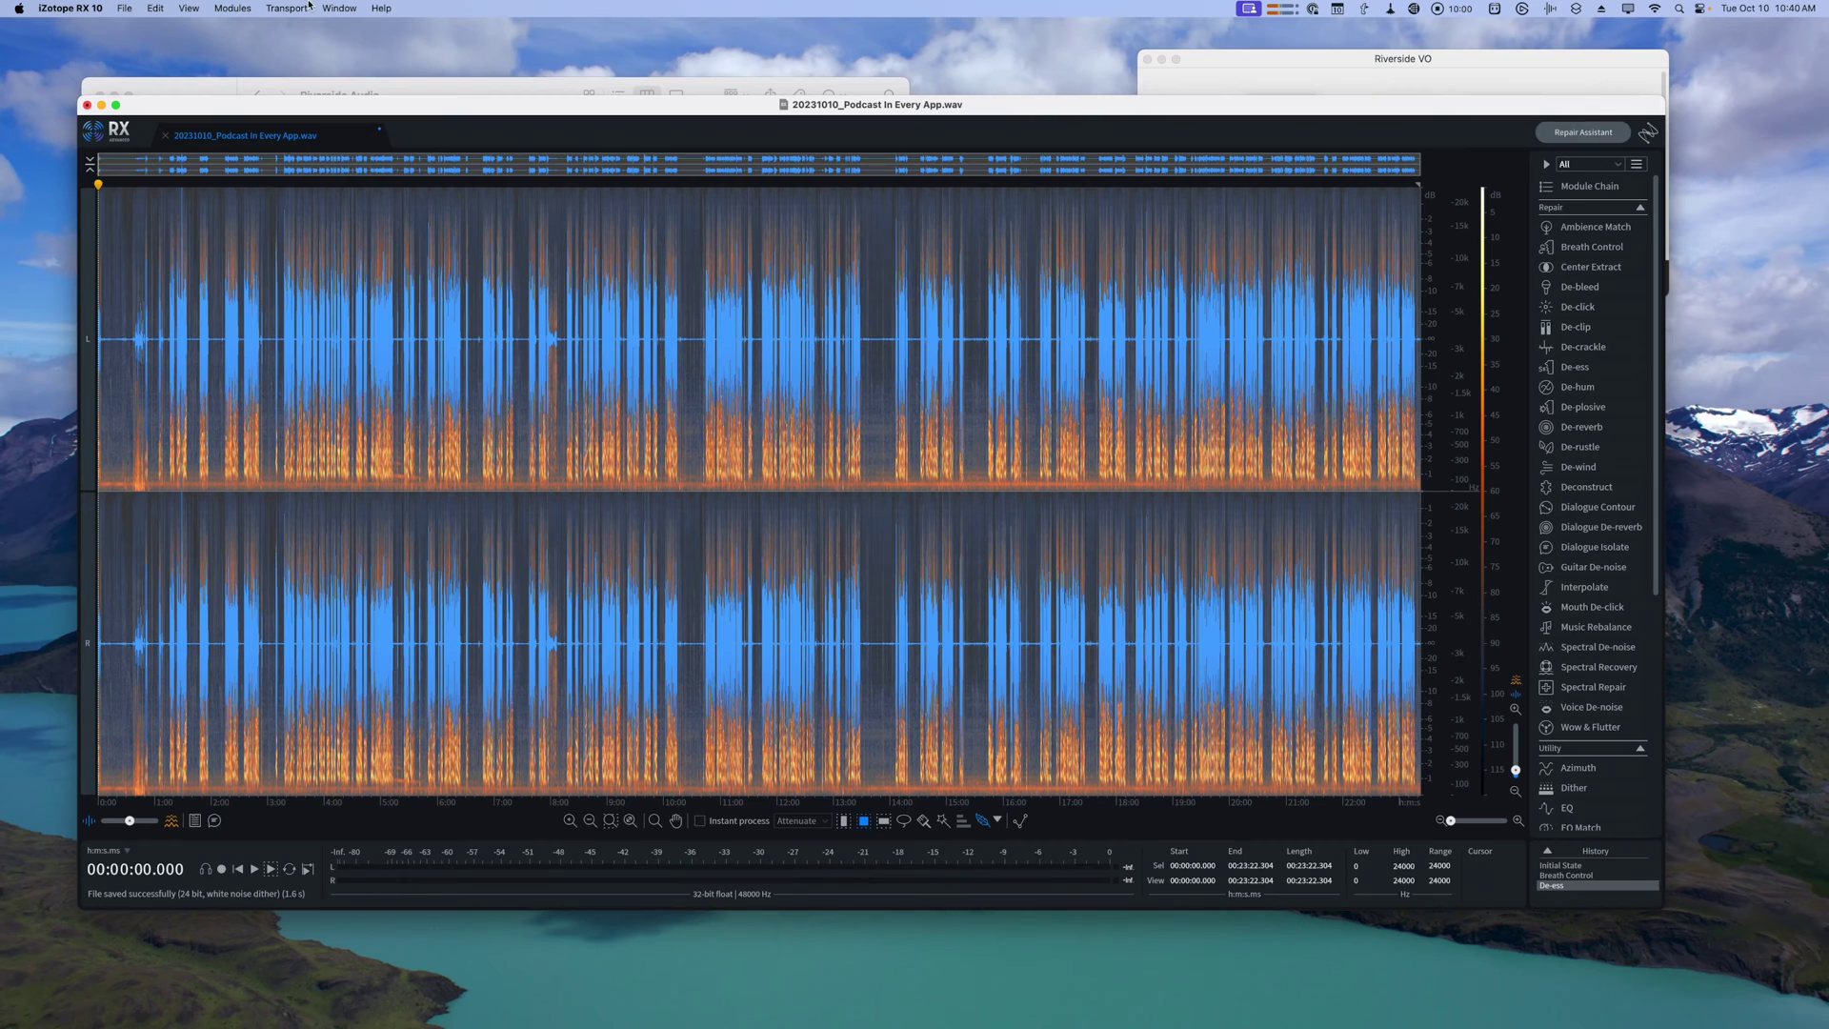
Switch to Final Cut Pro and import 20231010_Podcast In Every AppFIX.wav from Riverside Audio into the Podcast Tips event
{"action": "left_click", "coordinate": [440, 85]}
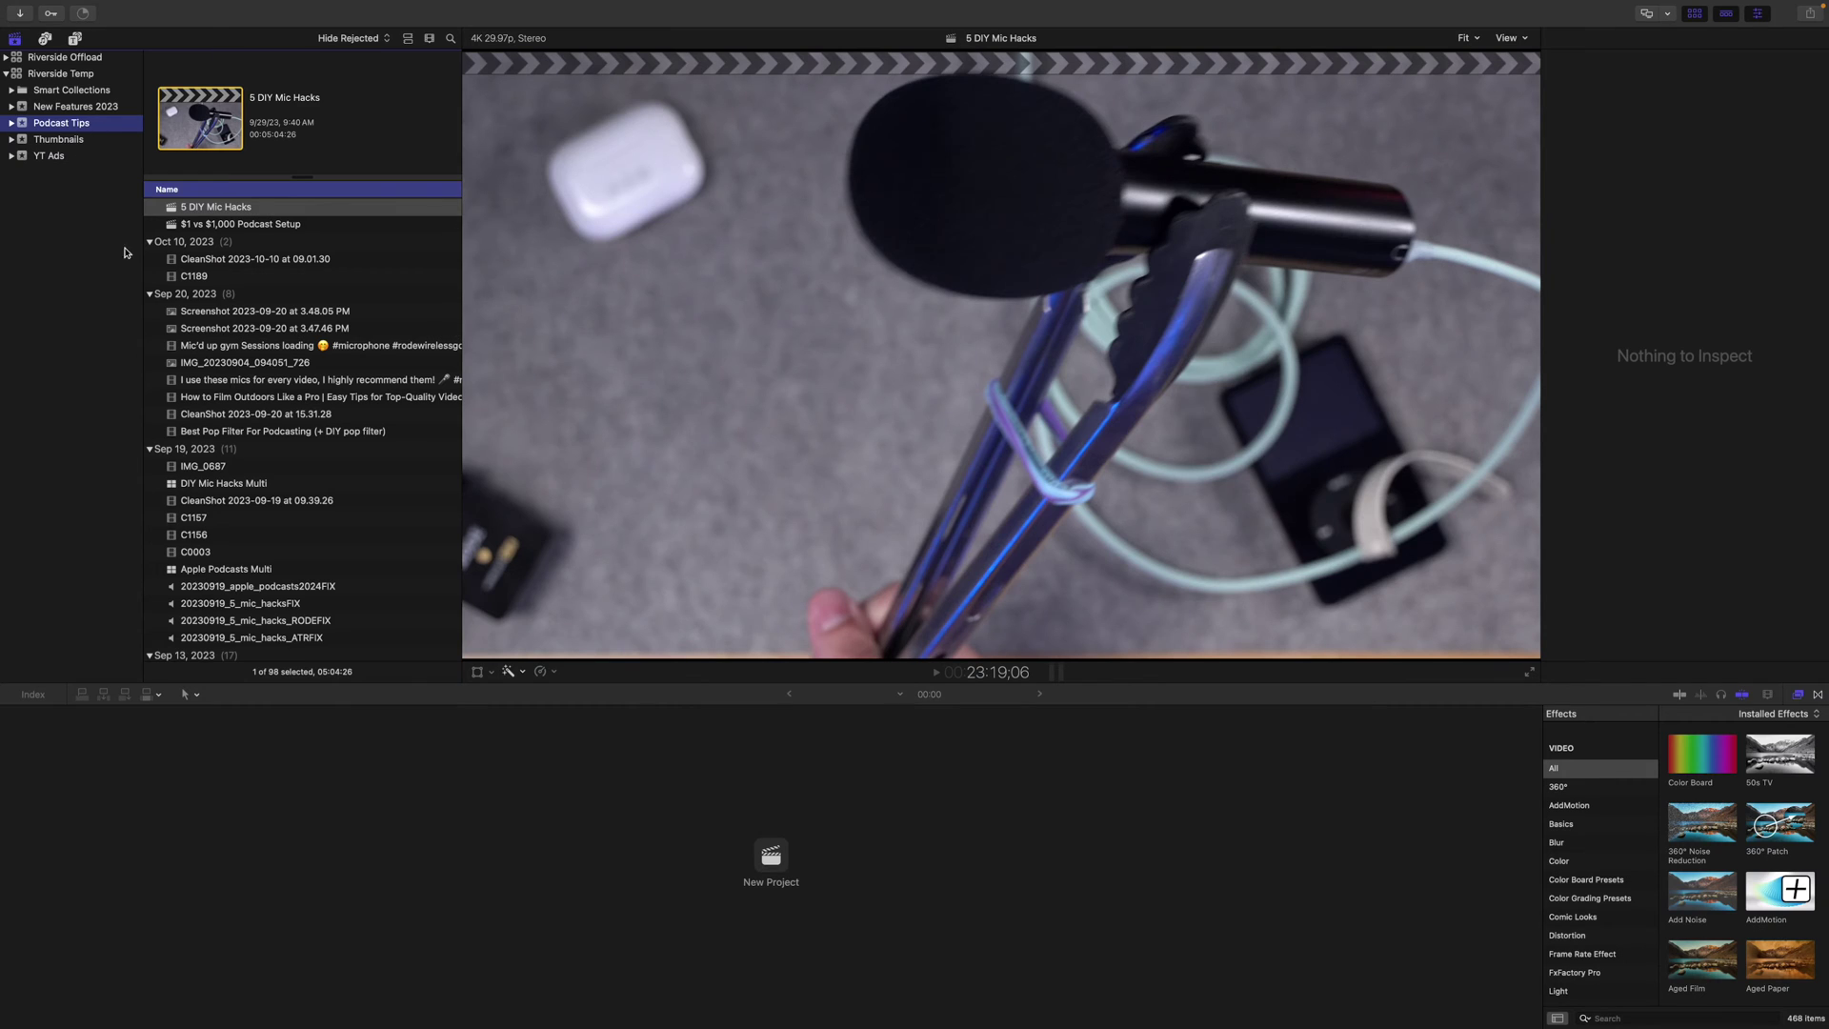
{"action": "scroll", "coordinate": [295, 249], "scroll_direction": "up", "scroll_amount": 3}
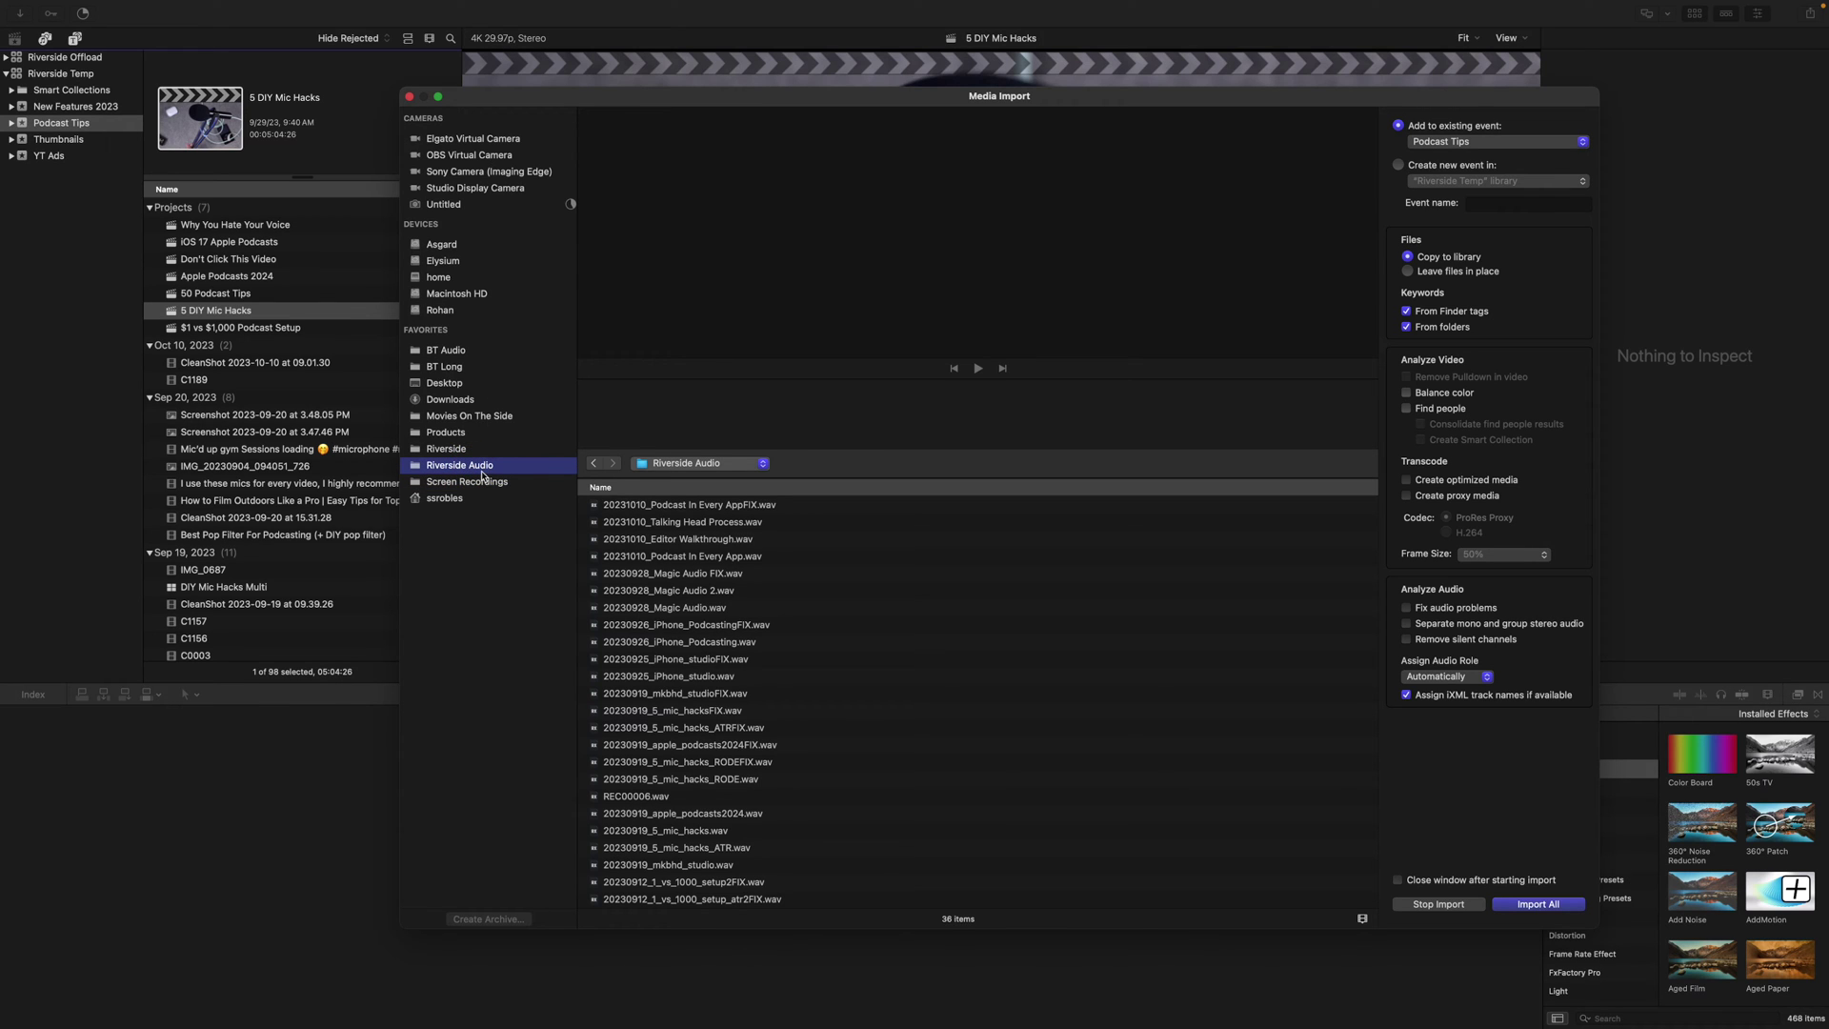
{"action": "left_click", "coordinate": [744, 507]}
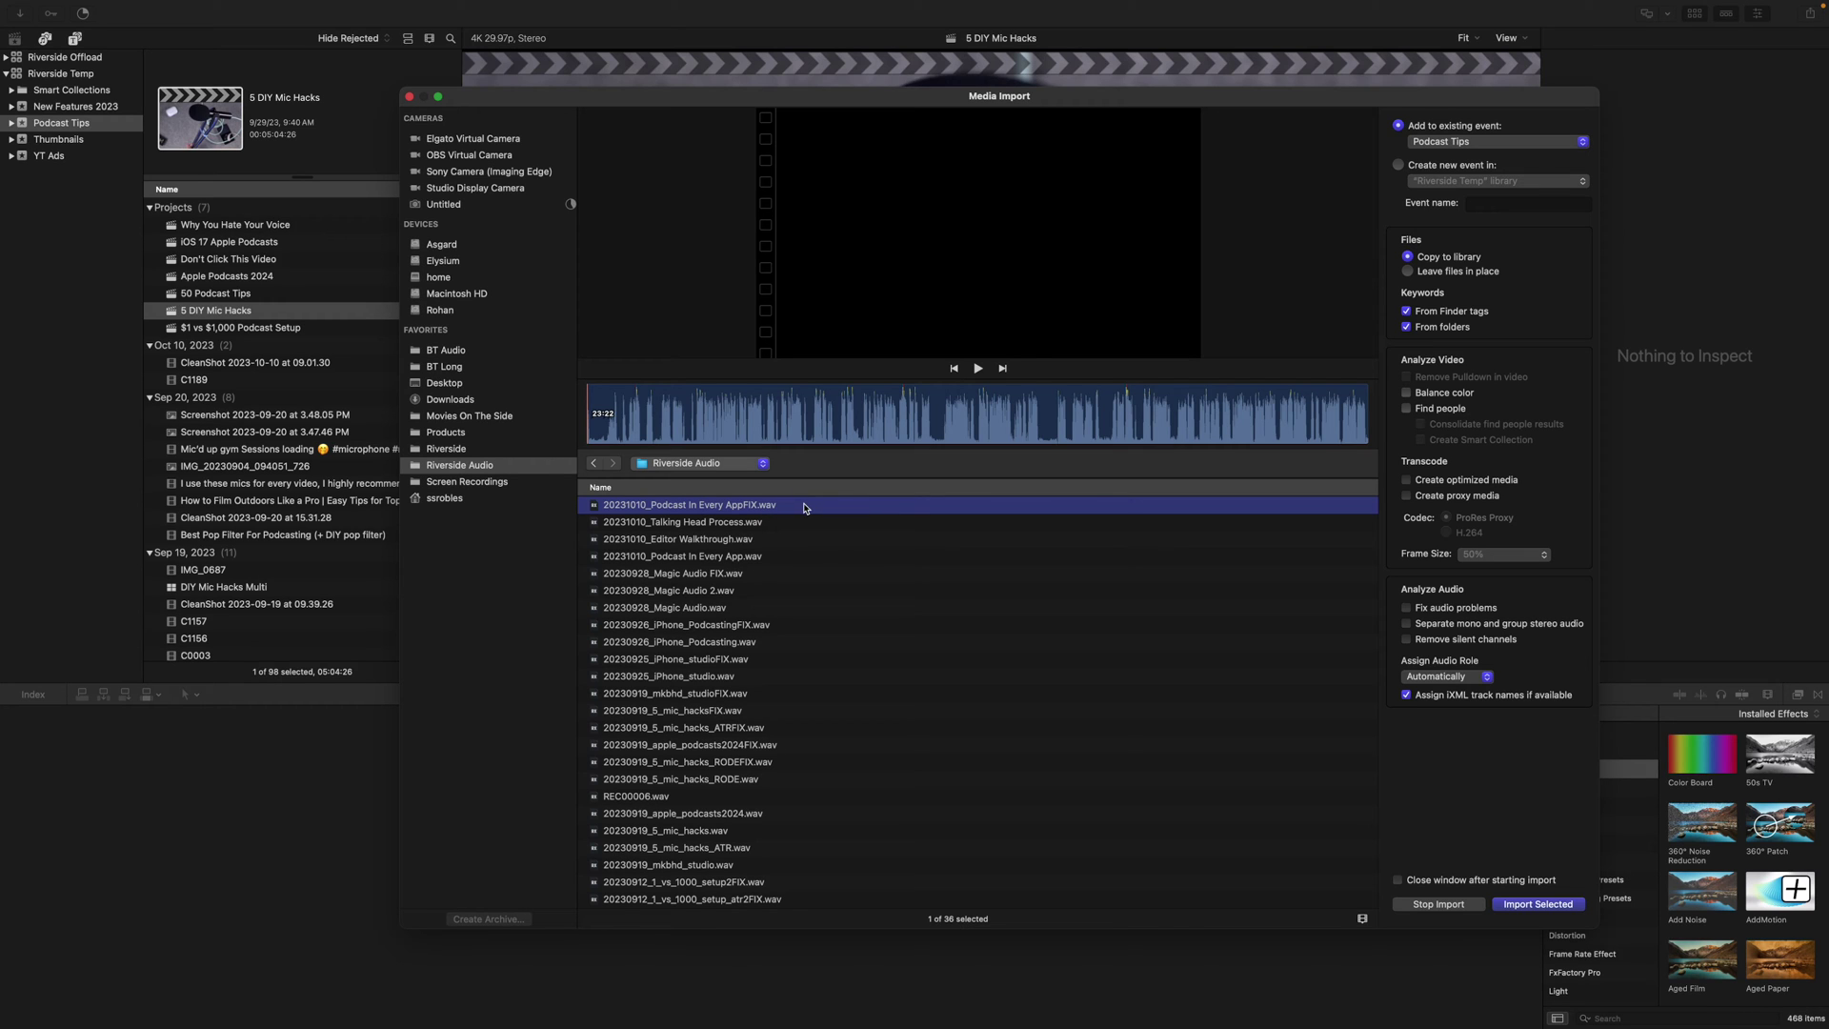
{"action": "left_click", "coordinate": [1539, 904]}
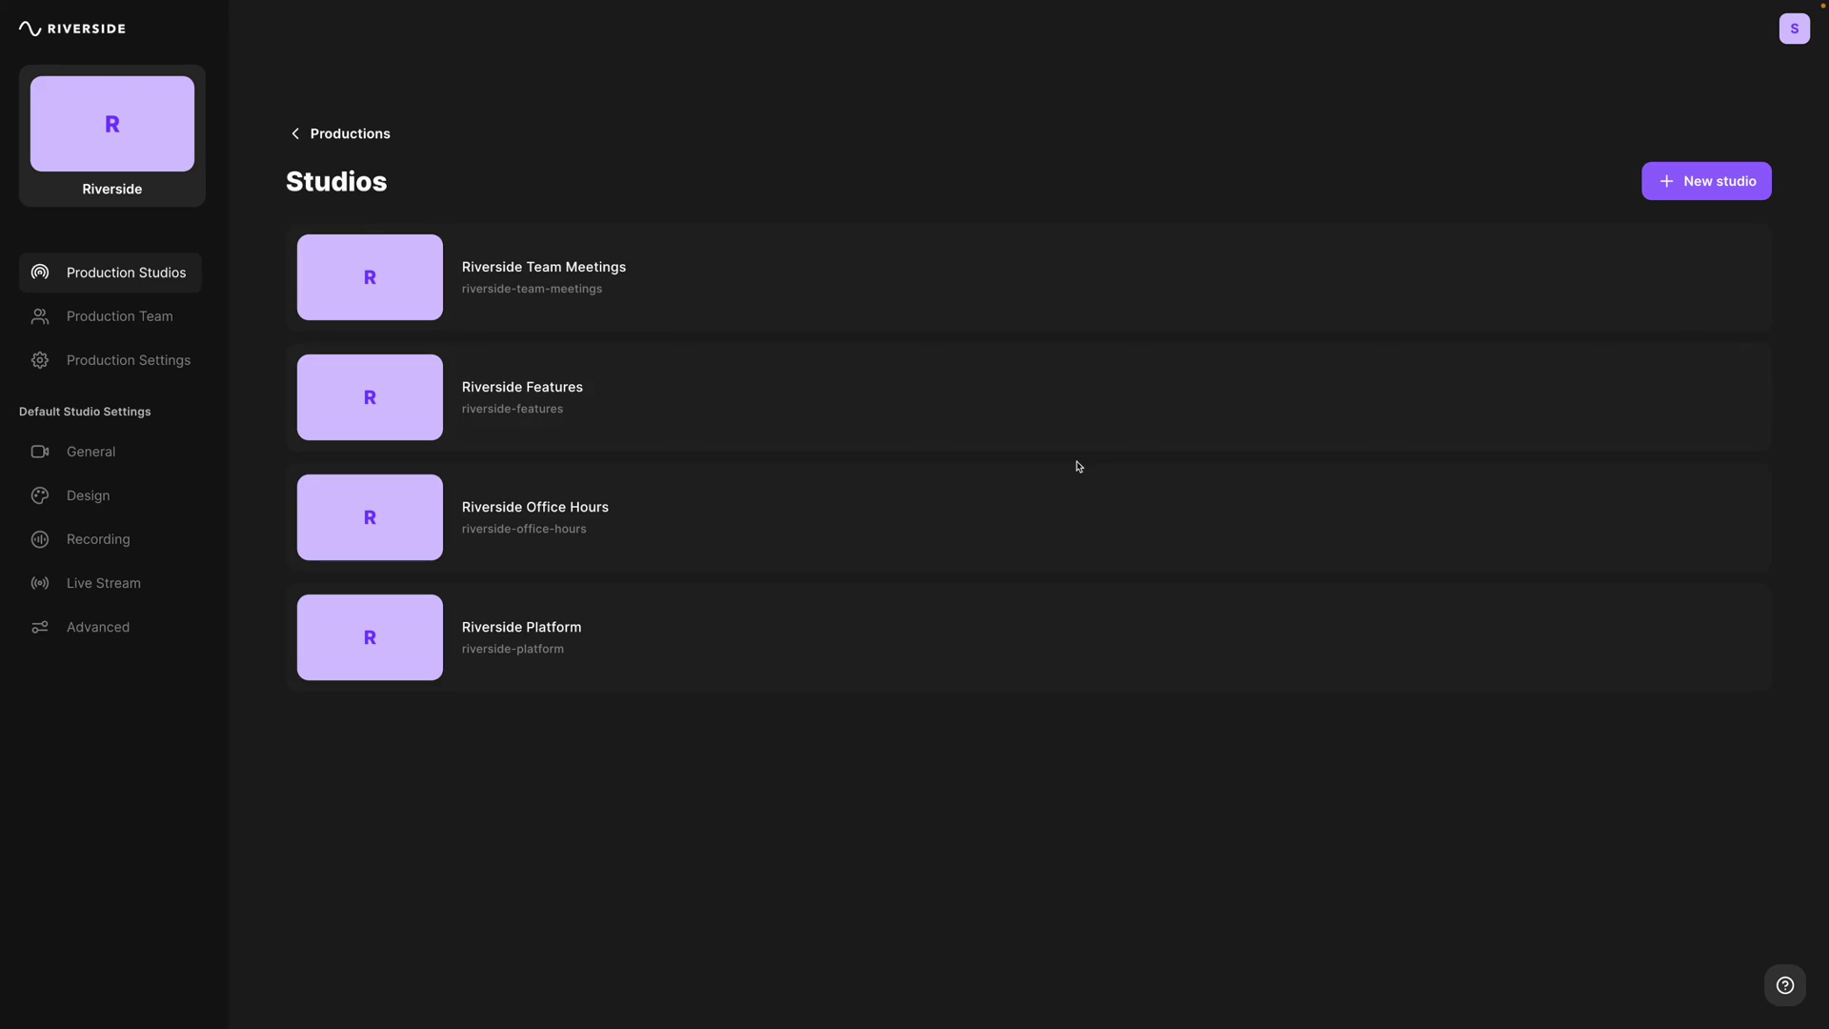
Go to the Riverside Features studio in Riverside and choose Blackmagic Design (1edb:be55) as the camera
{"action": "mouse_move", "coordinate": [1027, 420]}
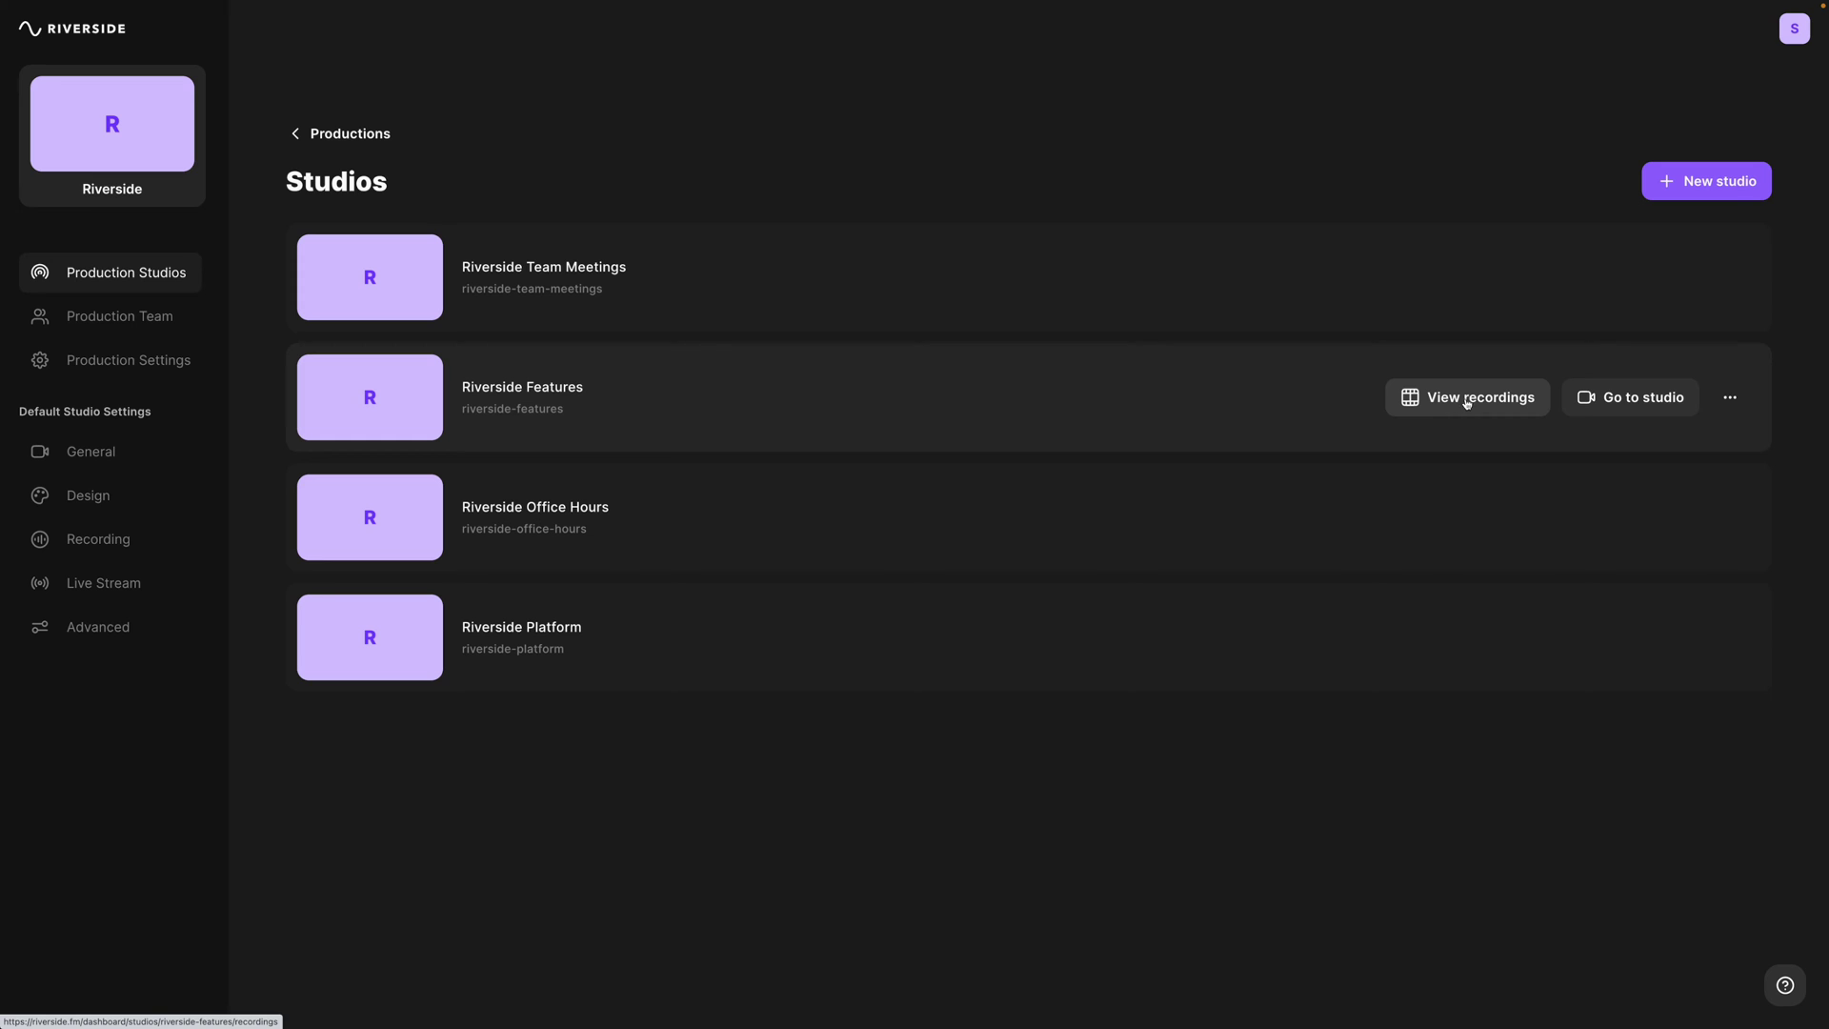
{"action": "left_click", "coordinate": [1631, 399]}
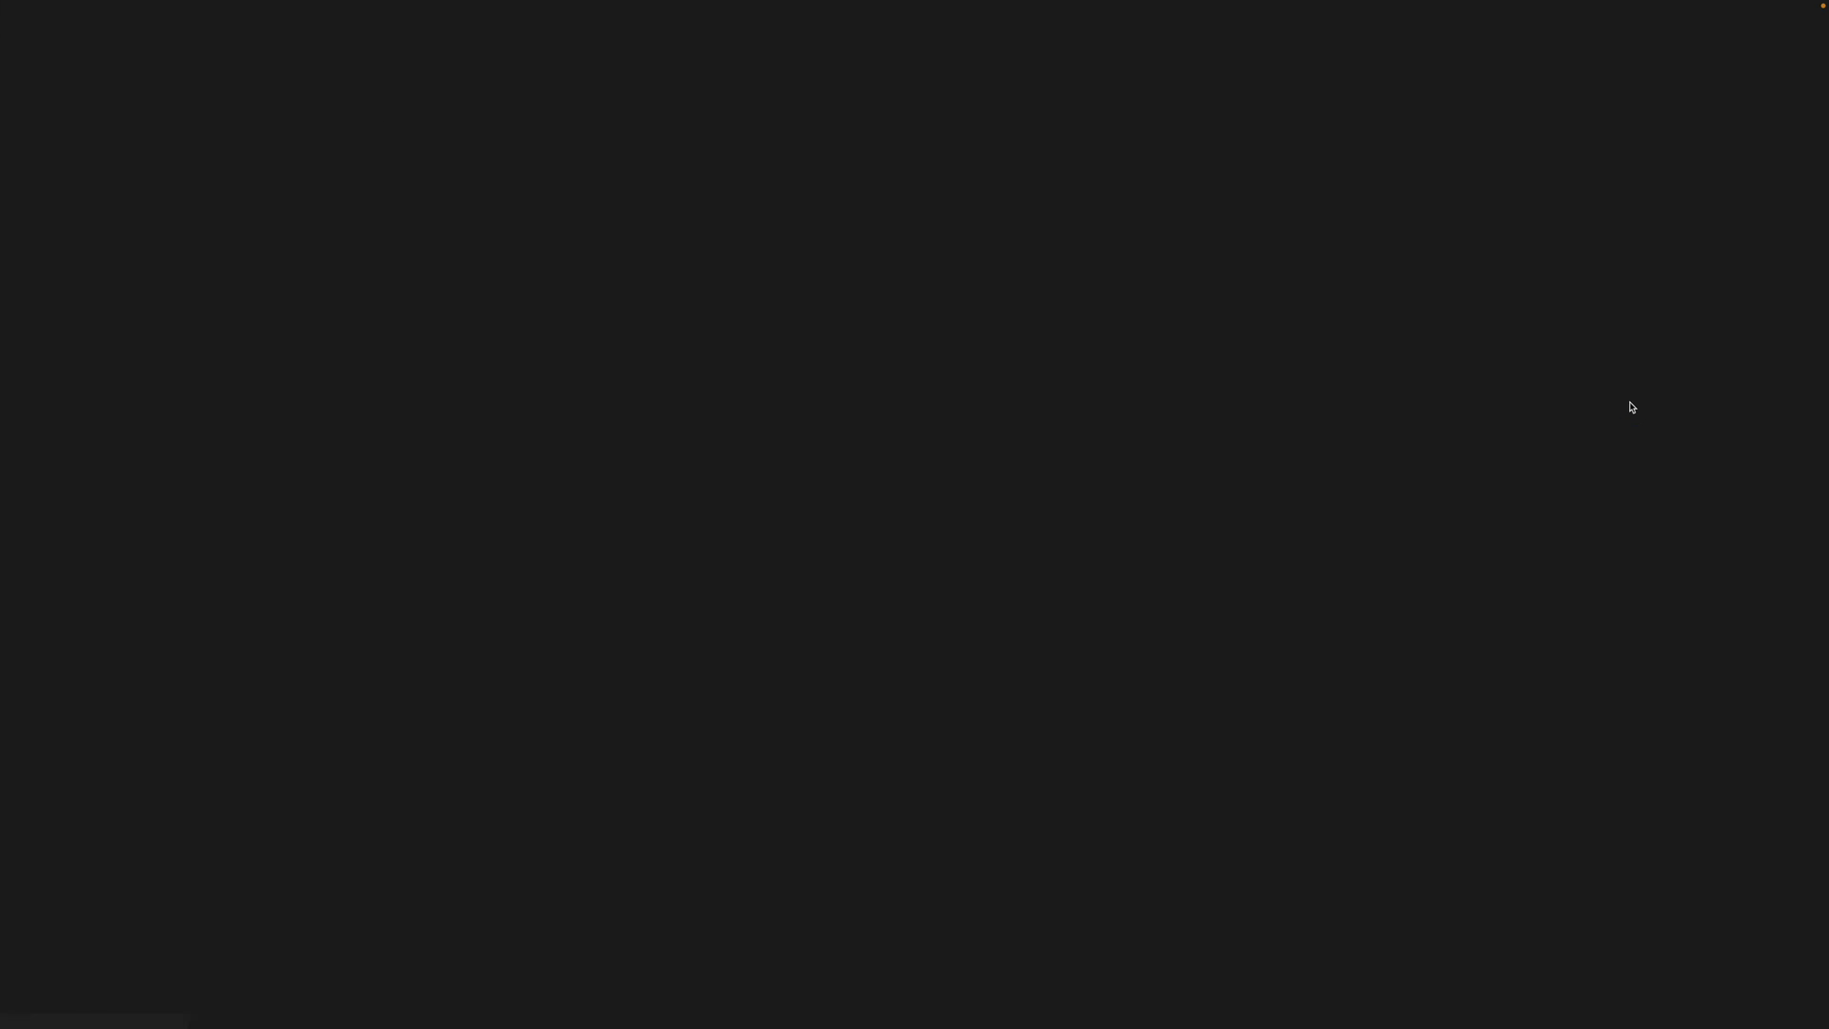
{"action": "left_click", "coordinate": [1152, 579]}
{"action": "left_click", "coordinate": [1156, 639]}
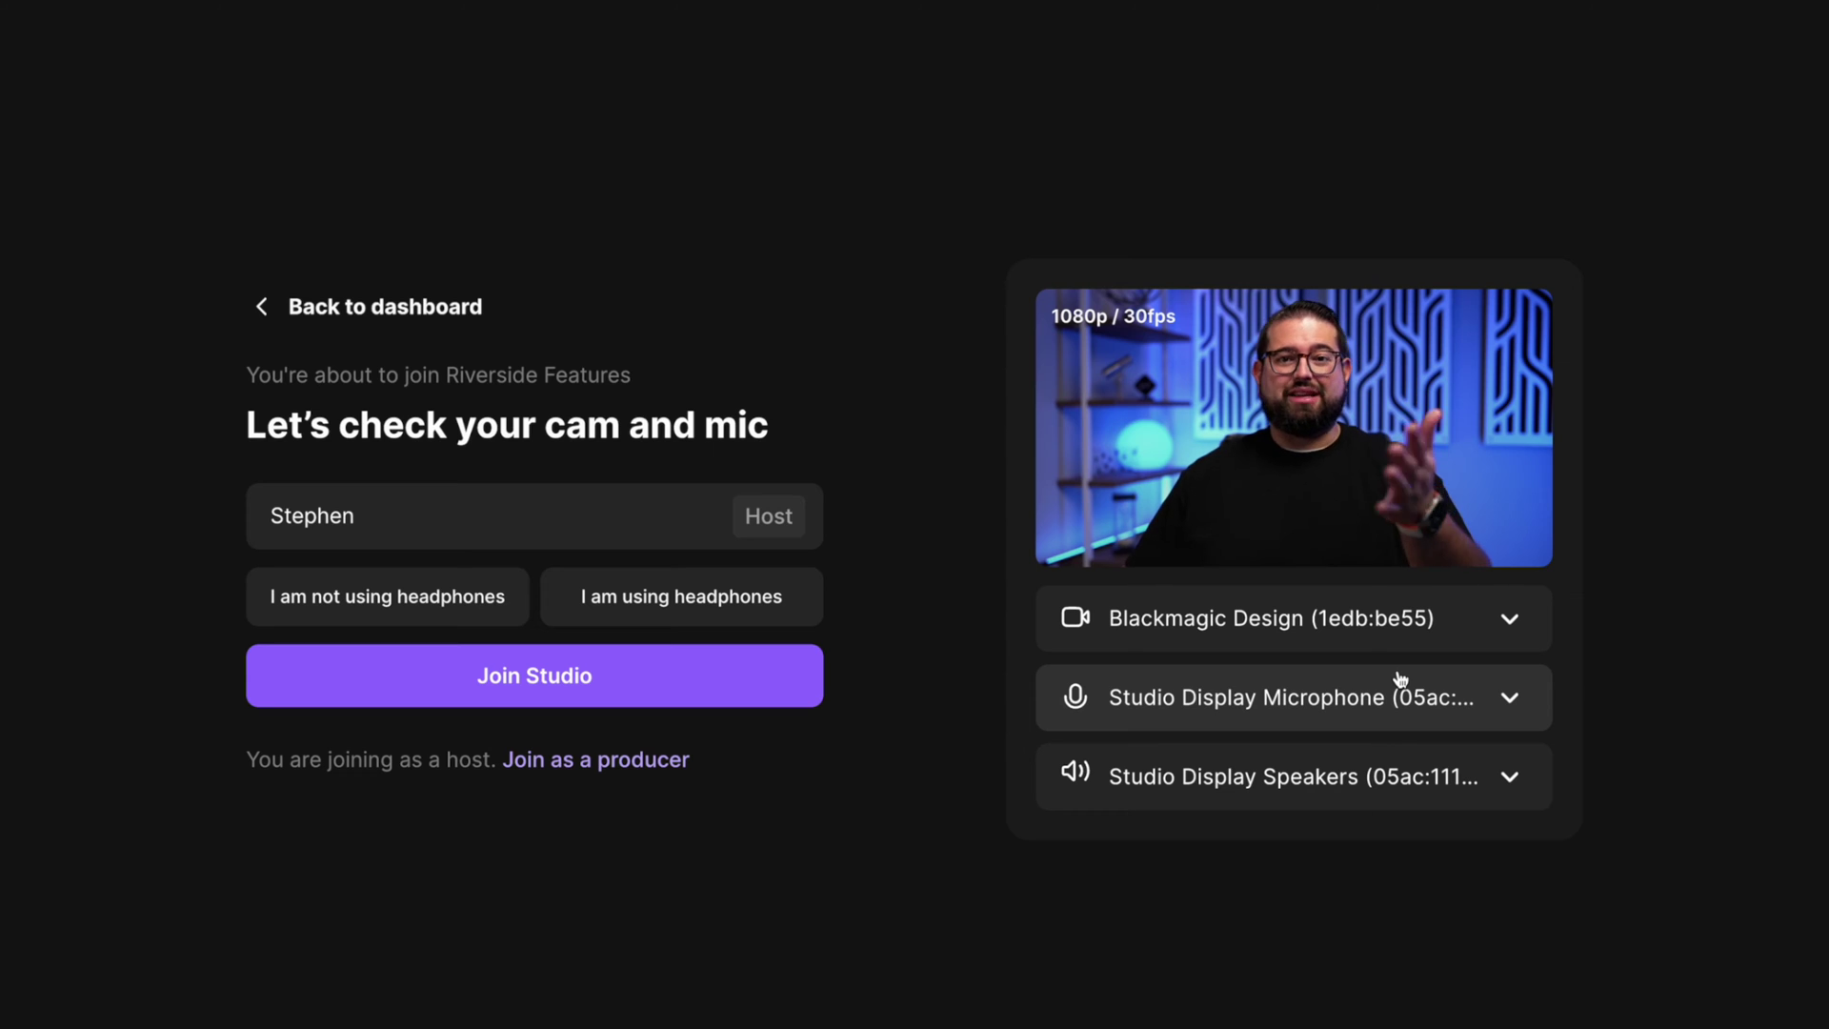
Choose RODECaster Pro II Main Multitrack as both microphone and speaker, declare headphone use, and join the Riverside Features studio
{"action": "left_click", "coordinate": [1287, 721]}
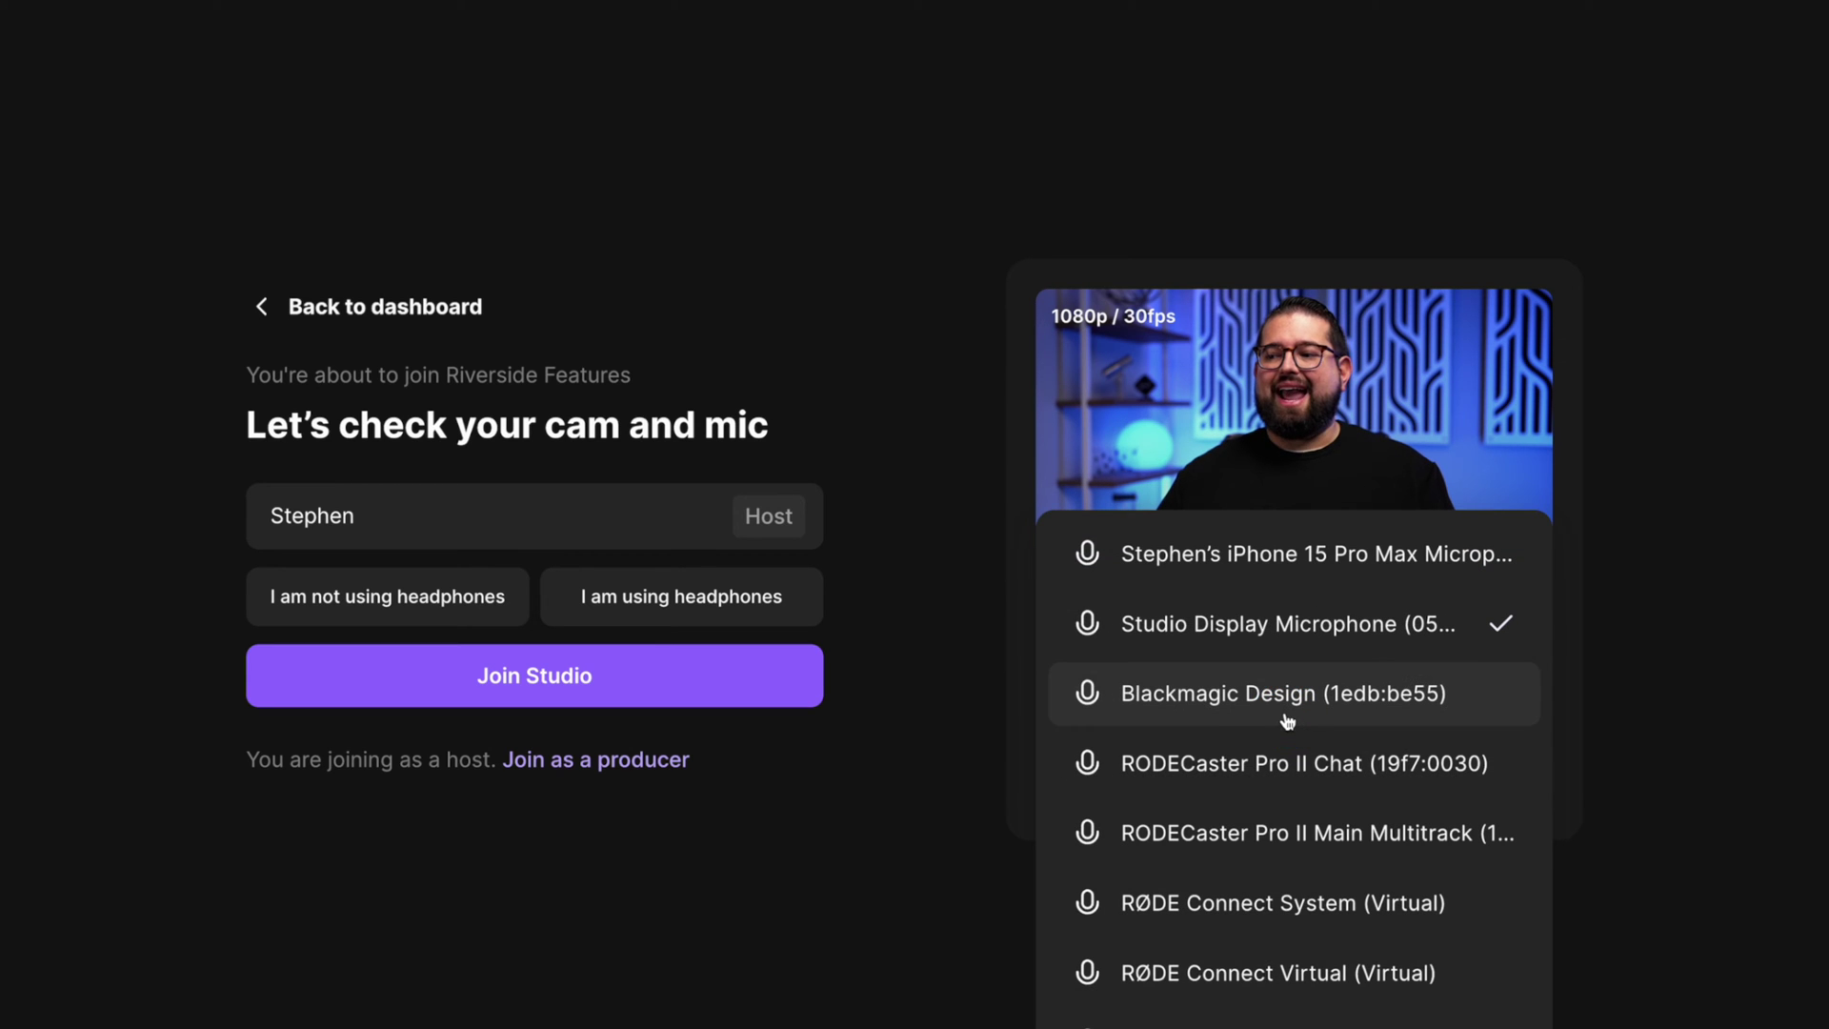
{"action": "left_click", "coordinate": [1289, 821]}
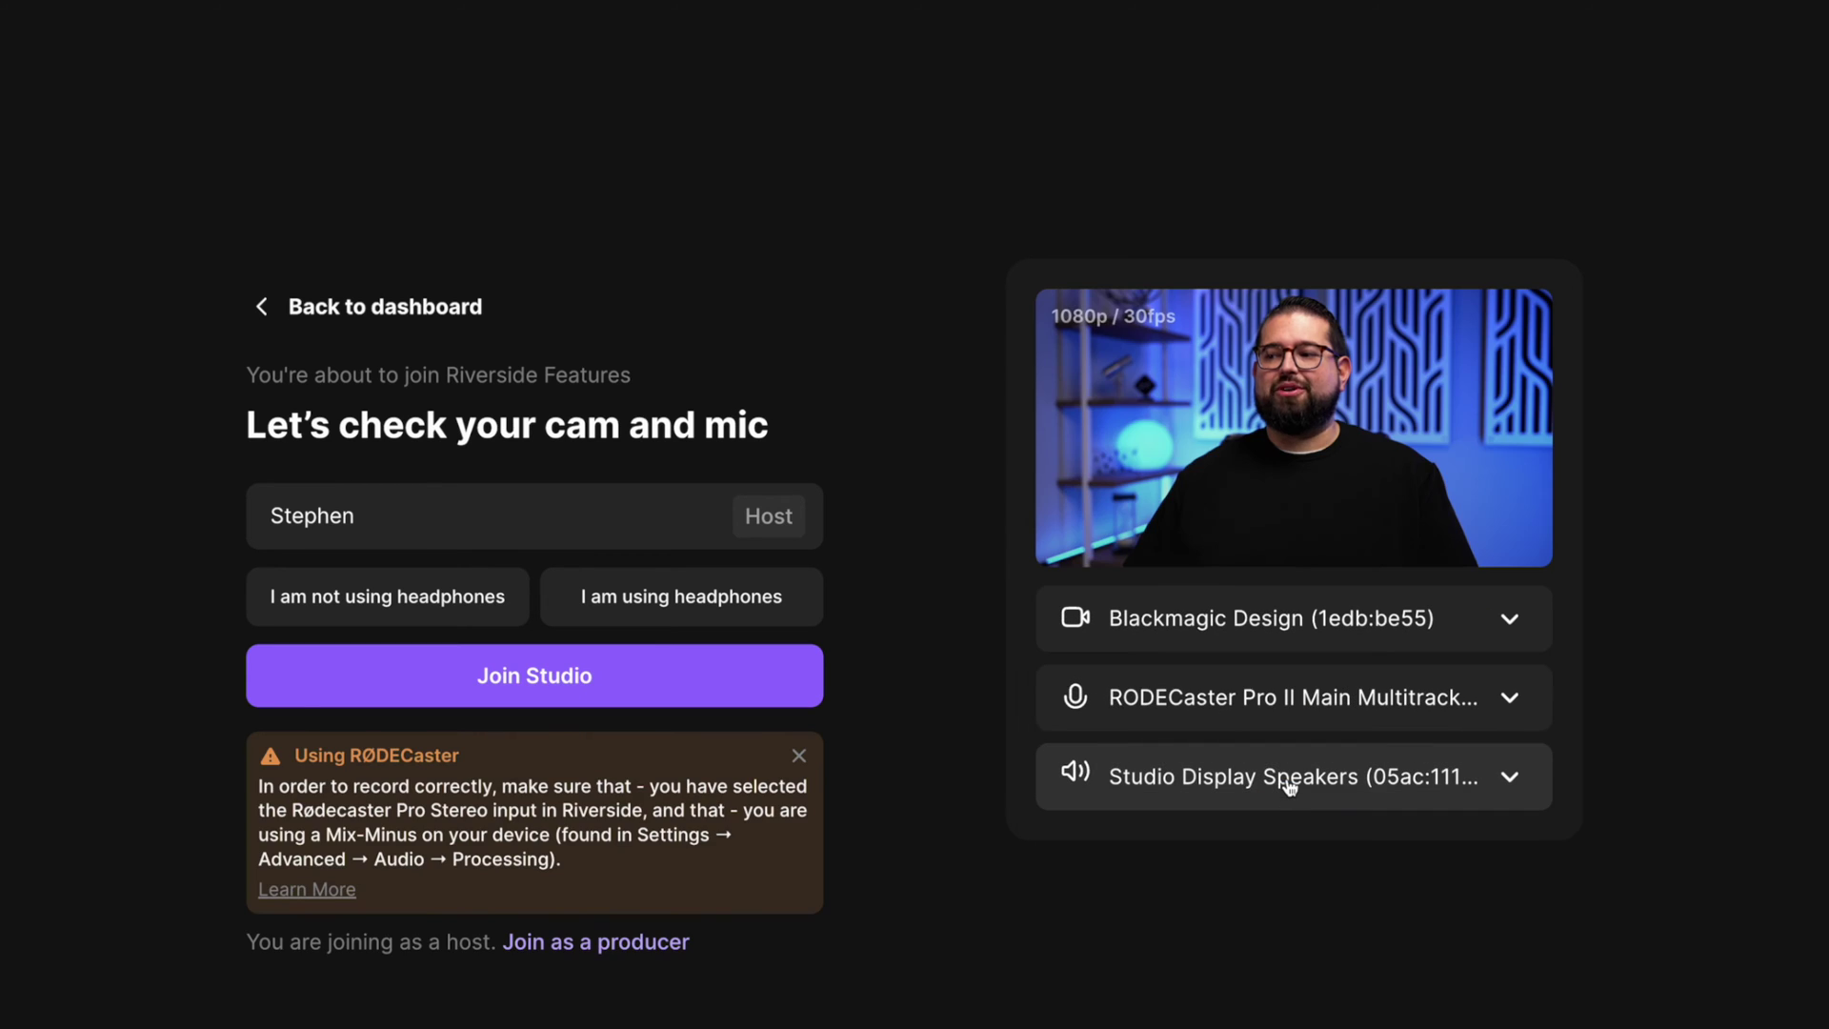
{"action": "left_click", "coordinate": [1290, 776]}
{"action": "left_click", "coordinate": [1309, 916]}
{"action": "left_click", "coordinate": [667, 609]}
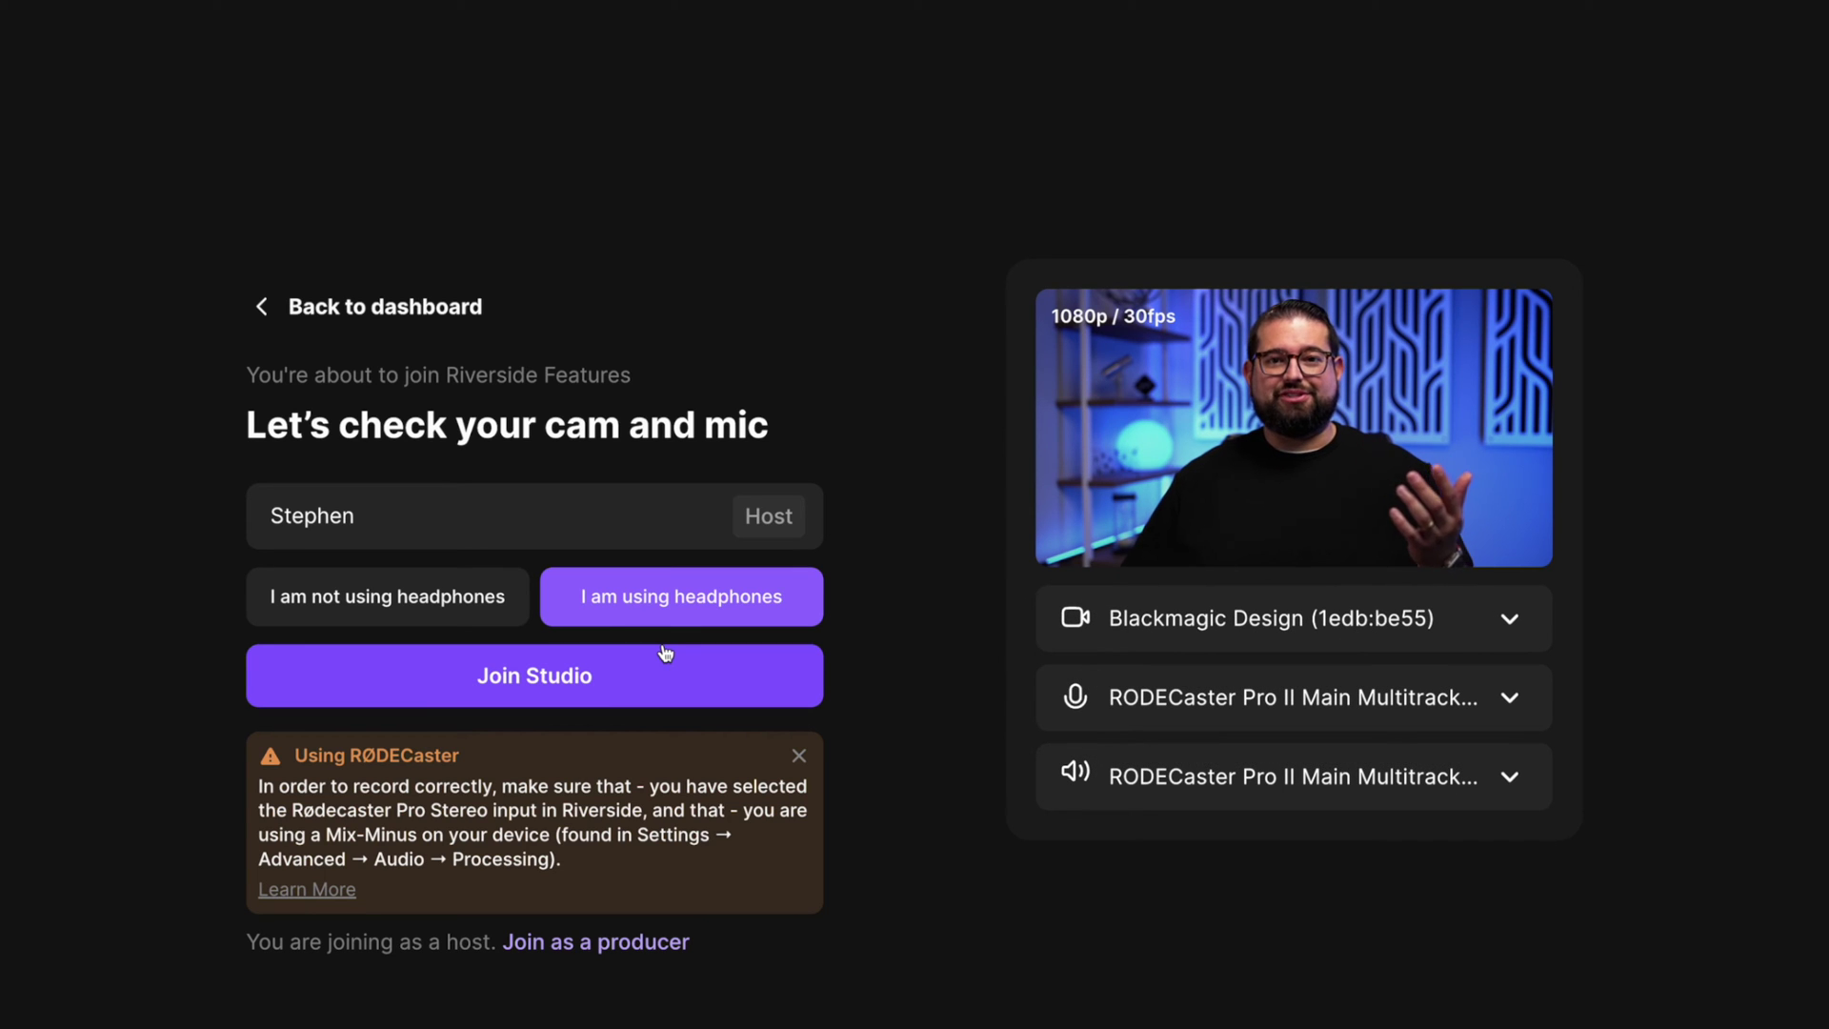
{"action": "left_click", "coordinate": [631, 682]}
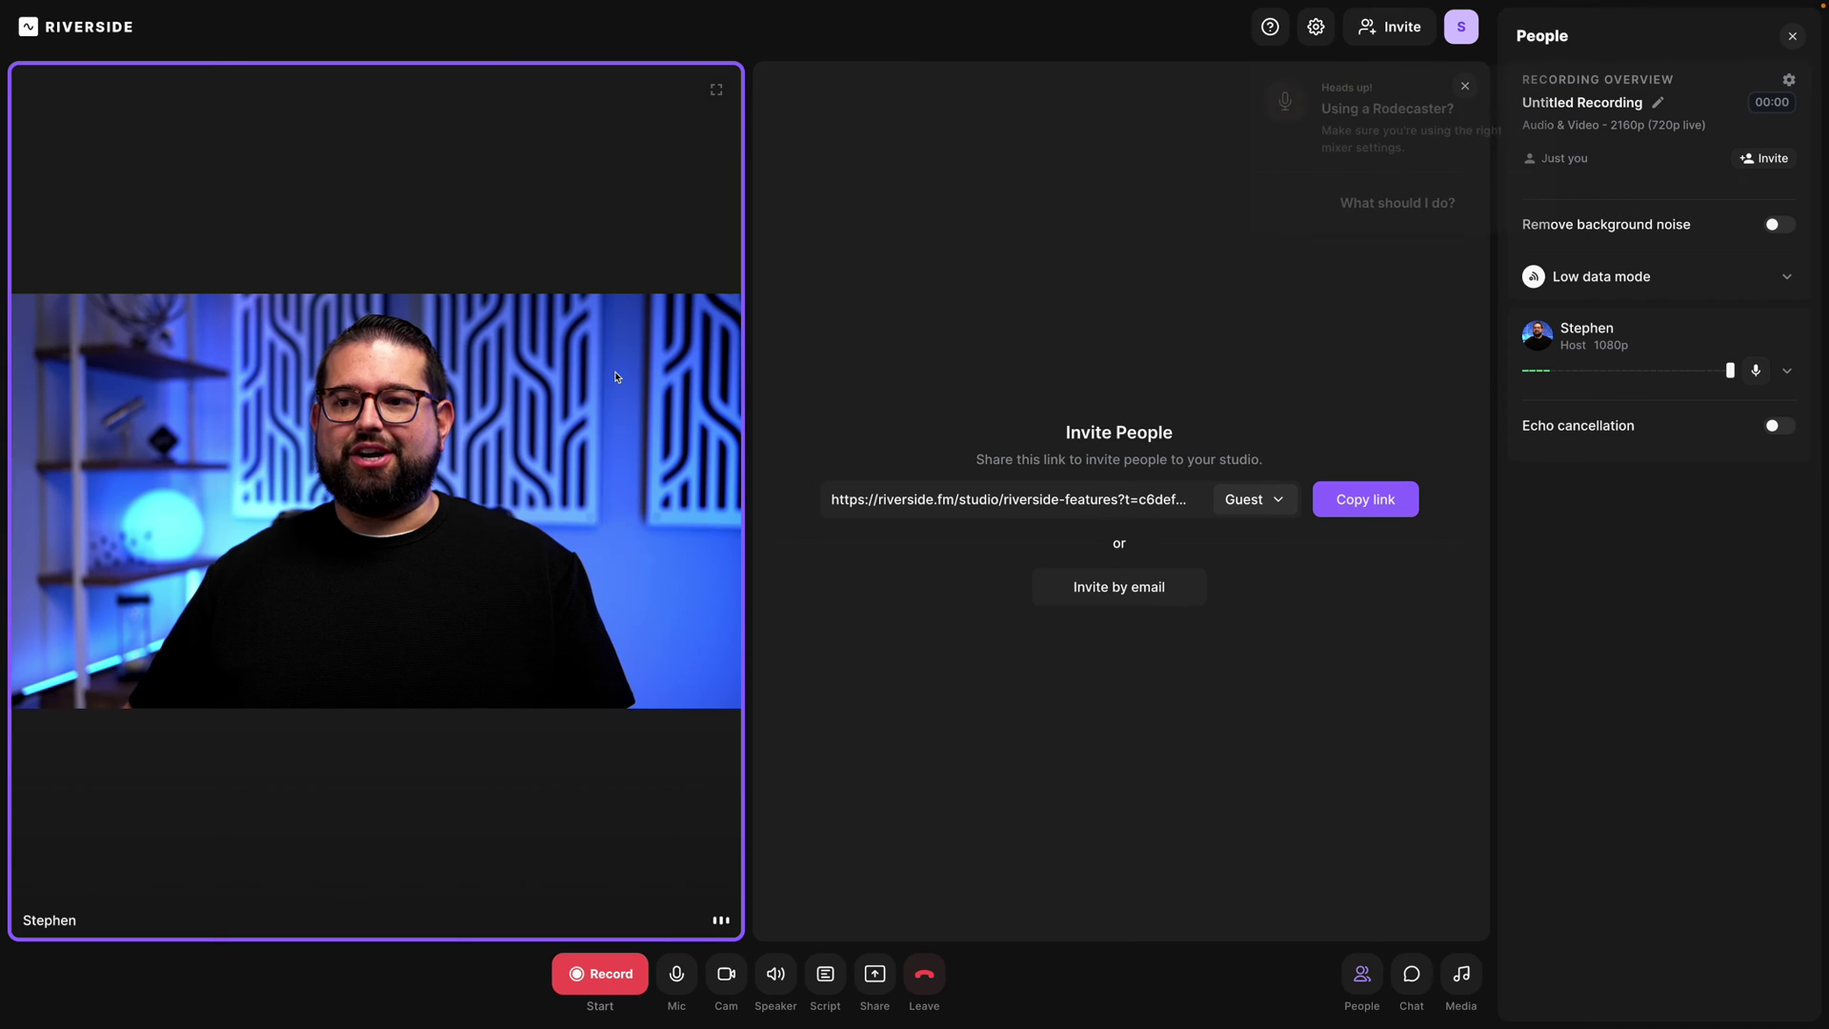
Enlarge the host's video in the studio and rename the untitled recording "New Riverside Feature"
{"action": "left_click", "coordinate": [716, 90]}
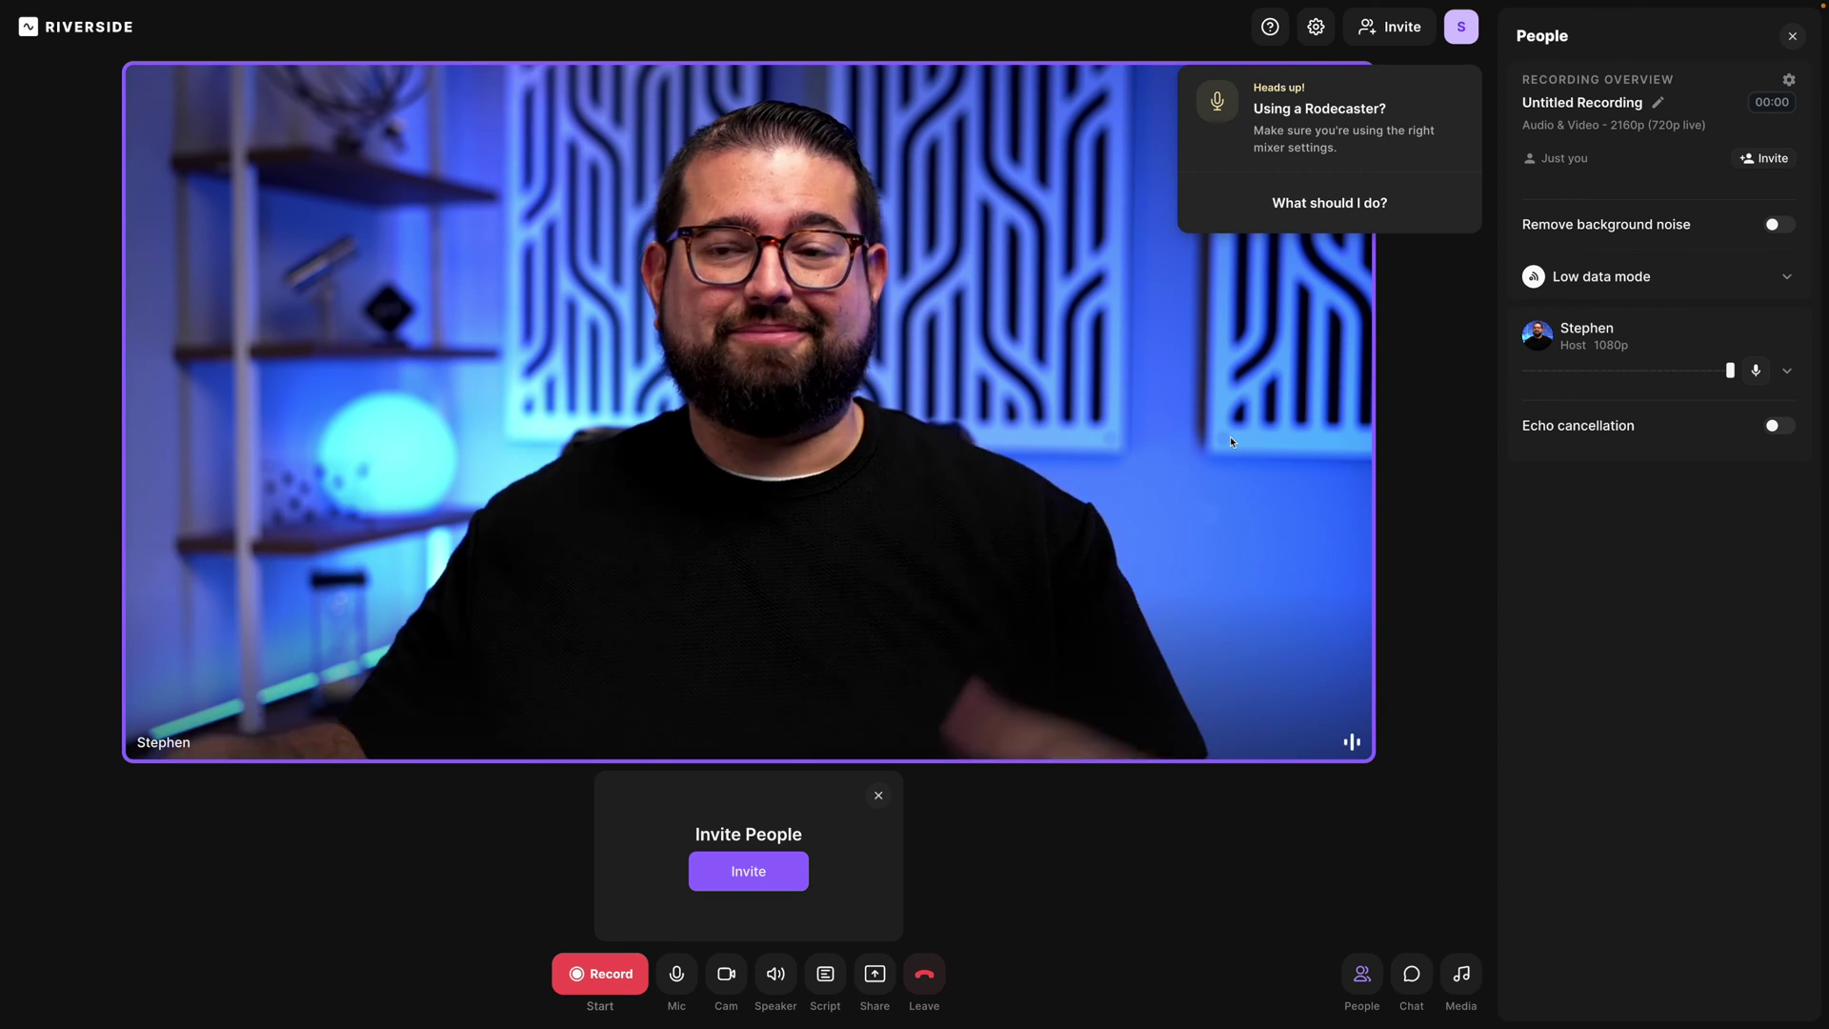
{"action": "left_click", "coordinate": [1657, 102]}
{"action": "type", "text": "New Riverside Feature"}
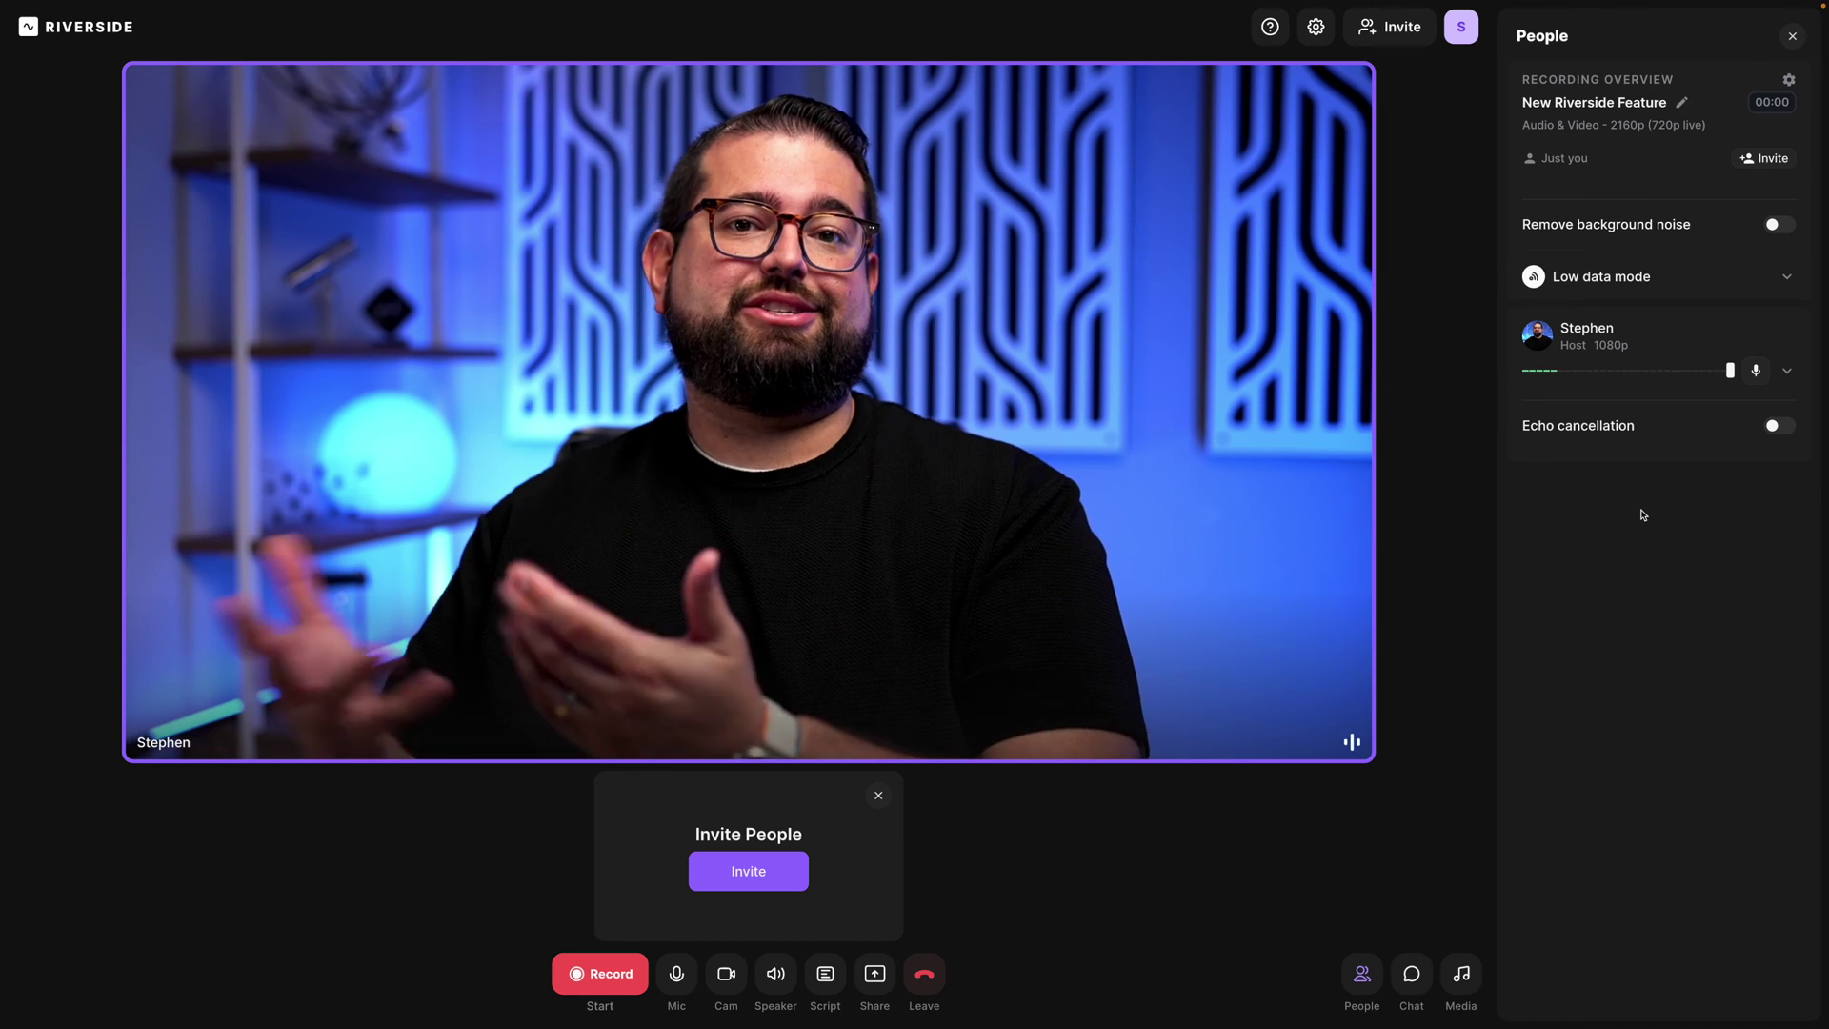
Show the script area above the host's video and paste the Lorem ipsum text into it
{"action": "left_click", "coordinate": [825, 974]}
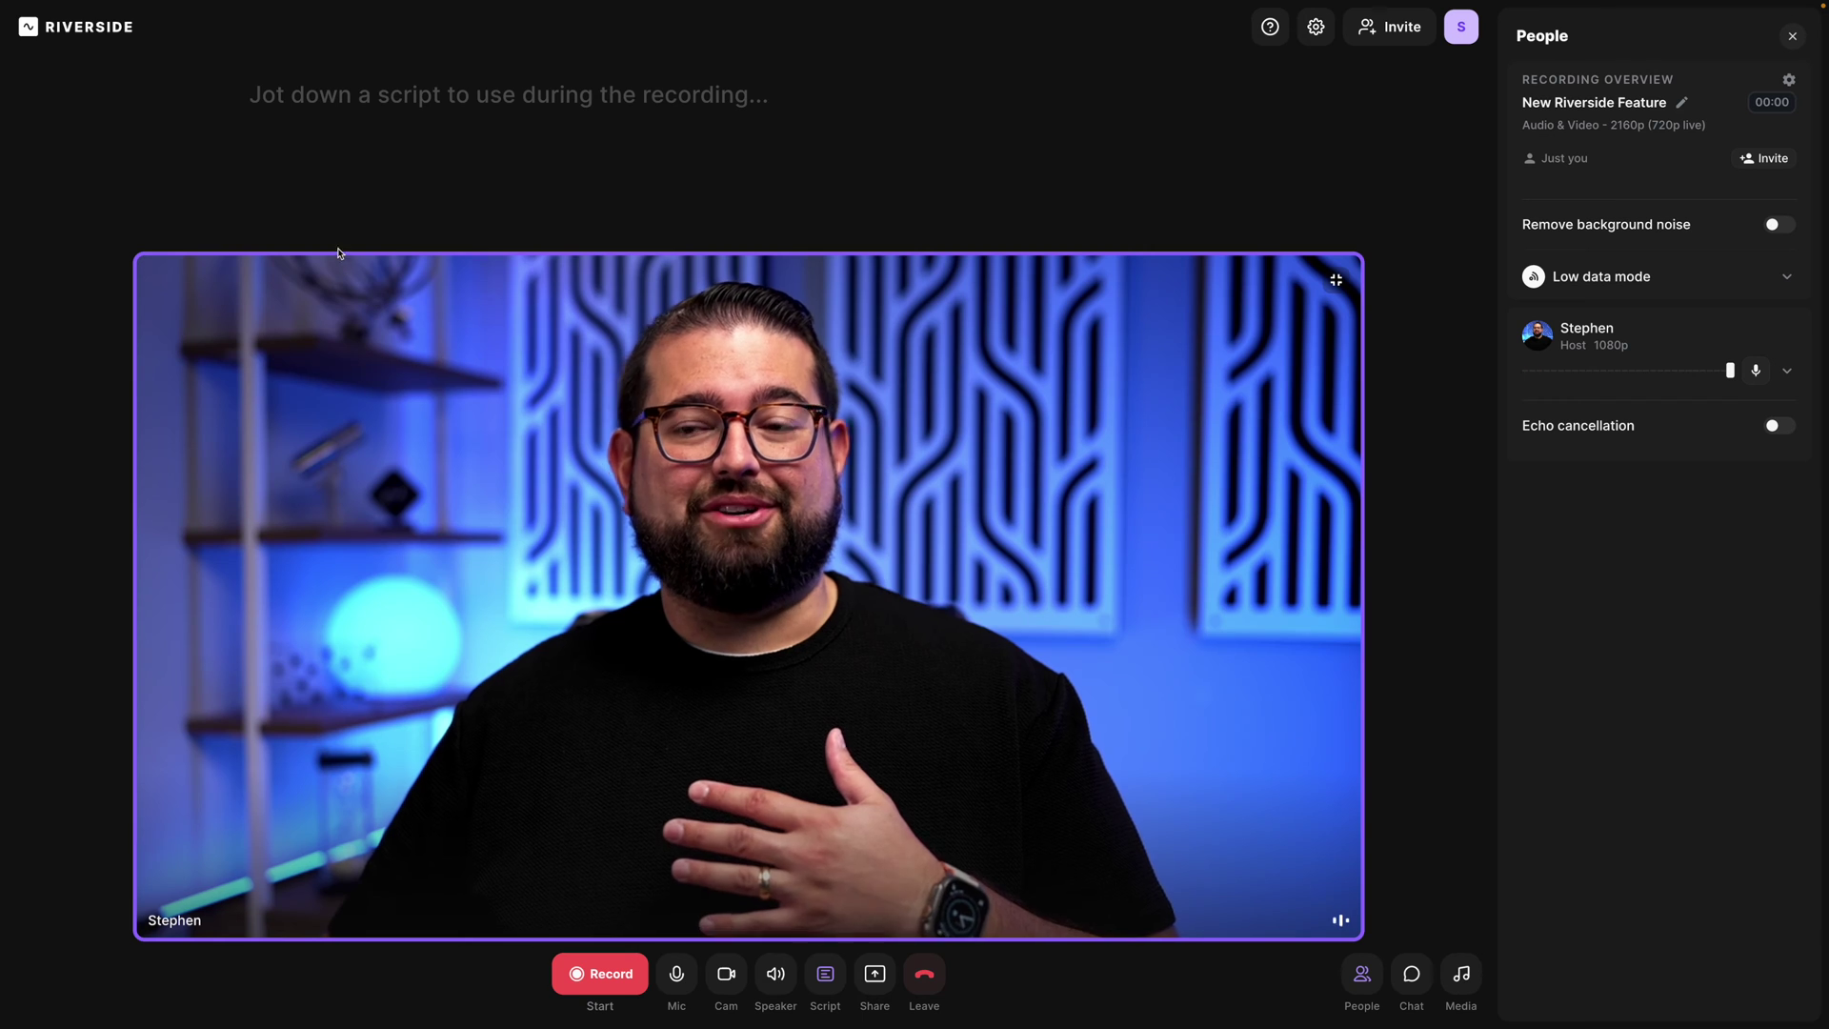
{"action": "left_click", "coordinate": [451, 99]}
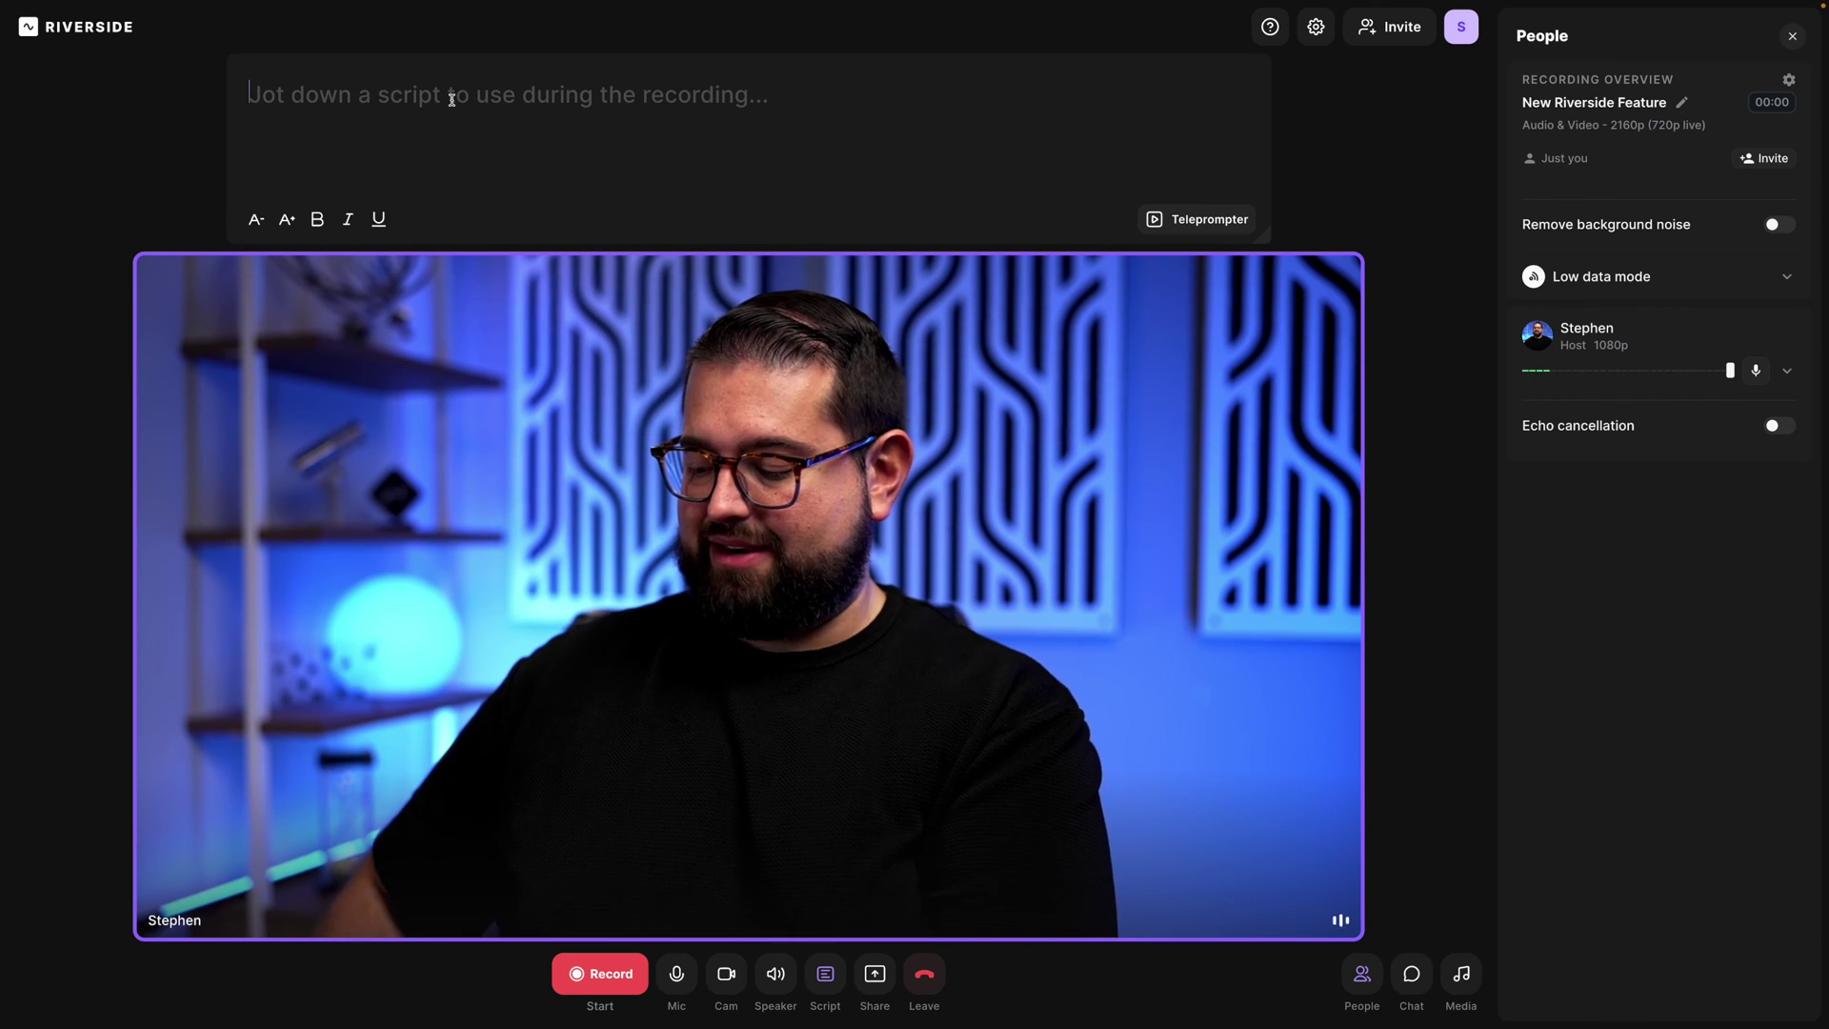
{"action": "key", "text": "ctrl+v"}
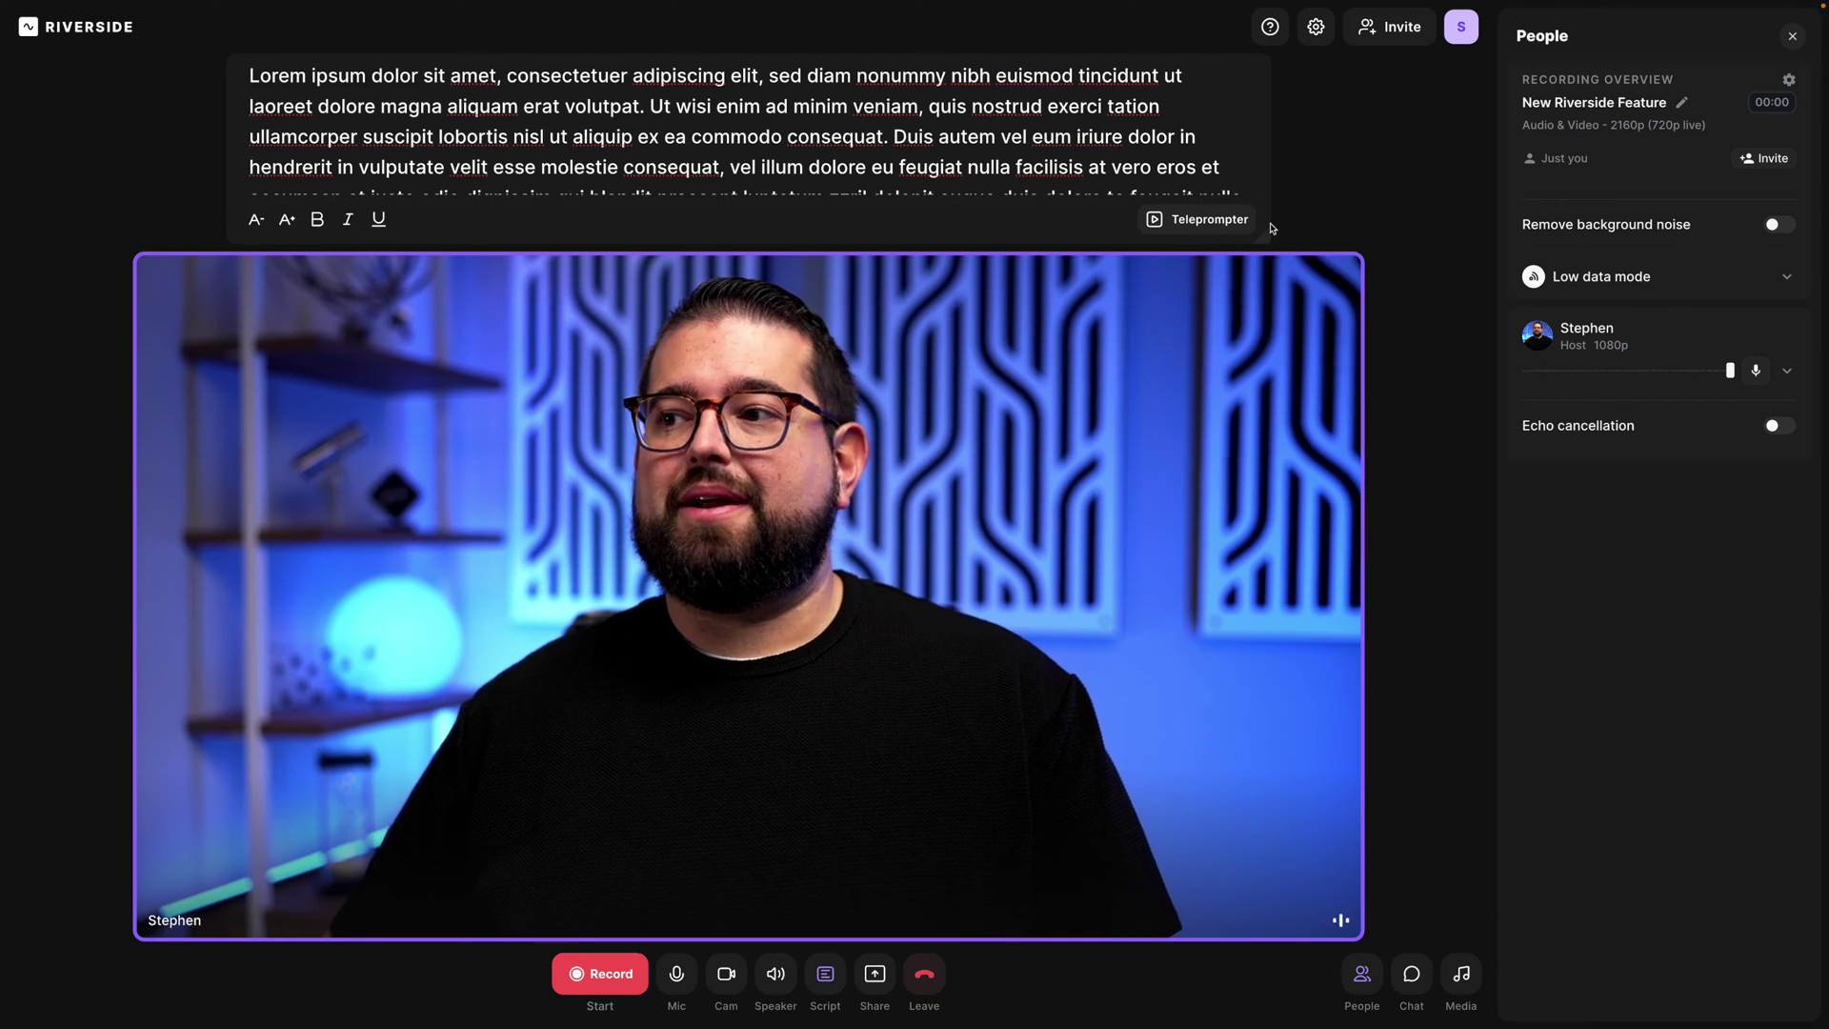
Play and pause the script in the teleprompter, then try smaller and larger text sizes
{"action": "left_click", "coordinate": [1227, 221]}
{"action": "left_click", "coordinate": [749, 664]}
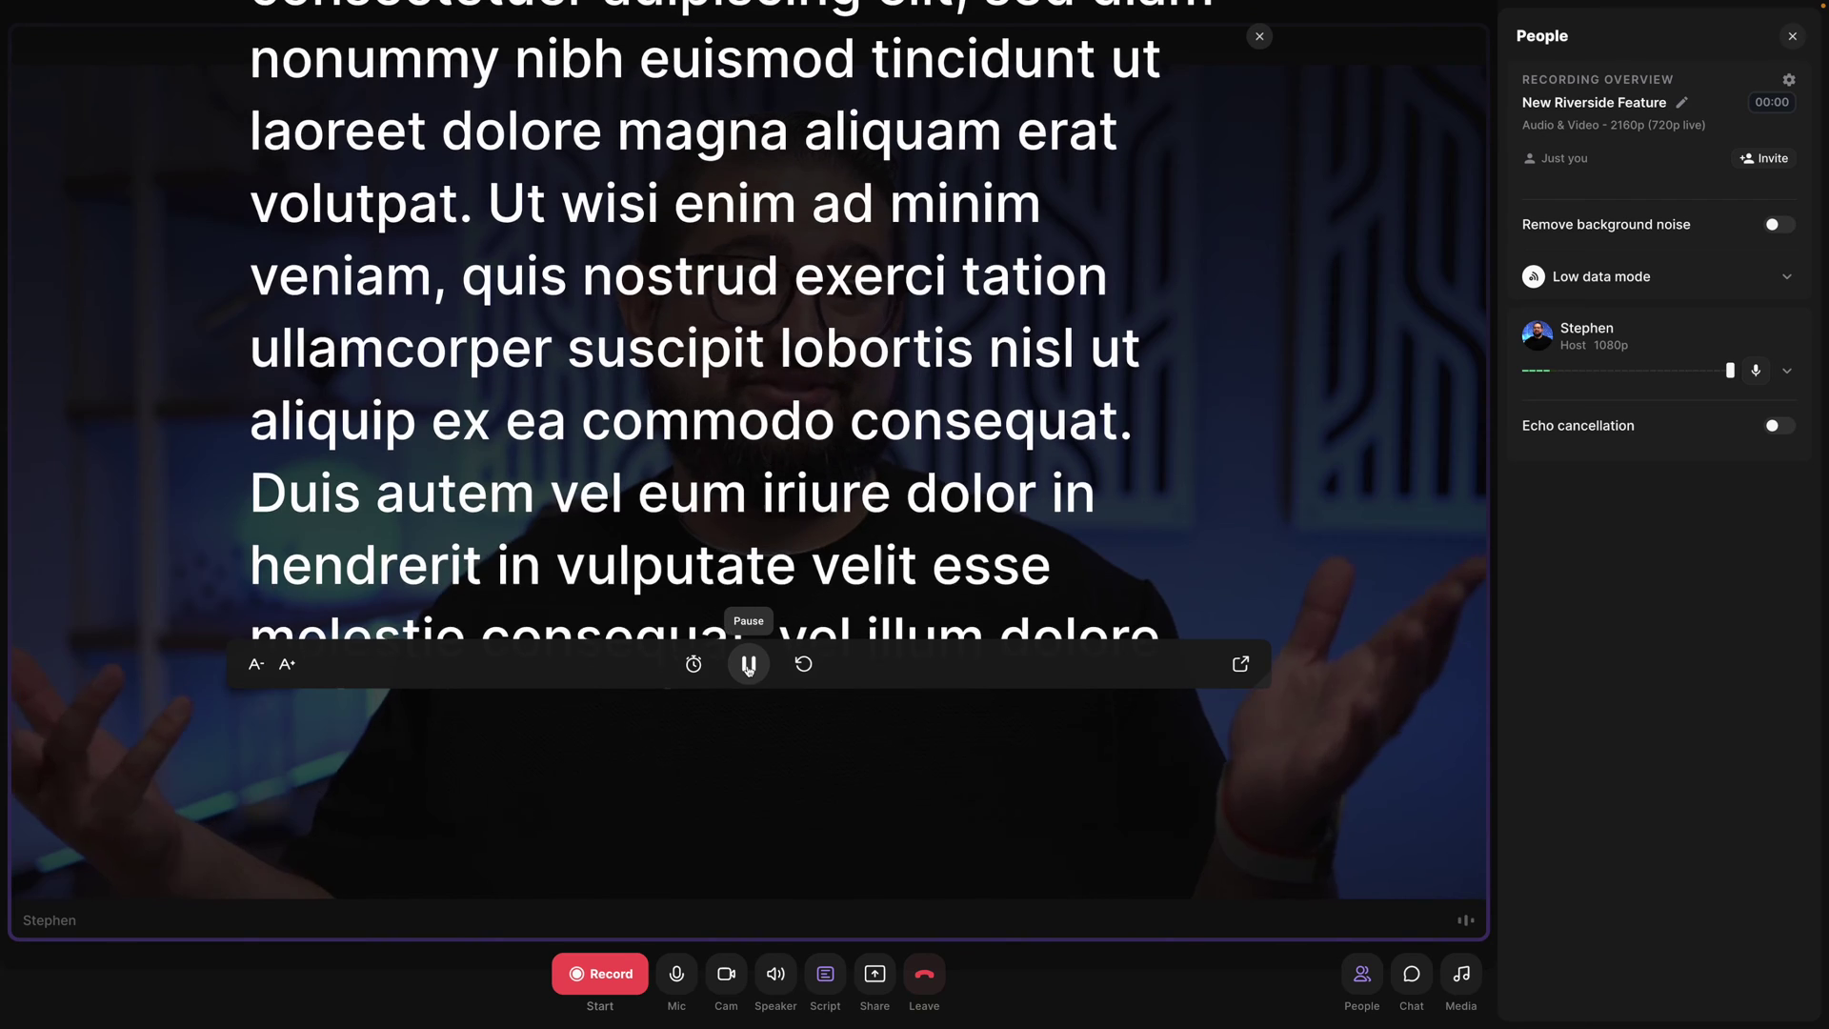
{"action": "left_click", "coordinate": [749, 664]}
{"action": "left_click", "coordinate": [255, 664]}
{"action": "left_click", "coordinate": [255, 664]}
{"action": "left_click", "coordinate": [285, 664]}
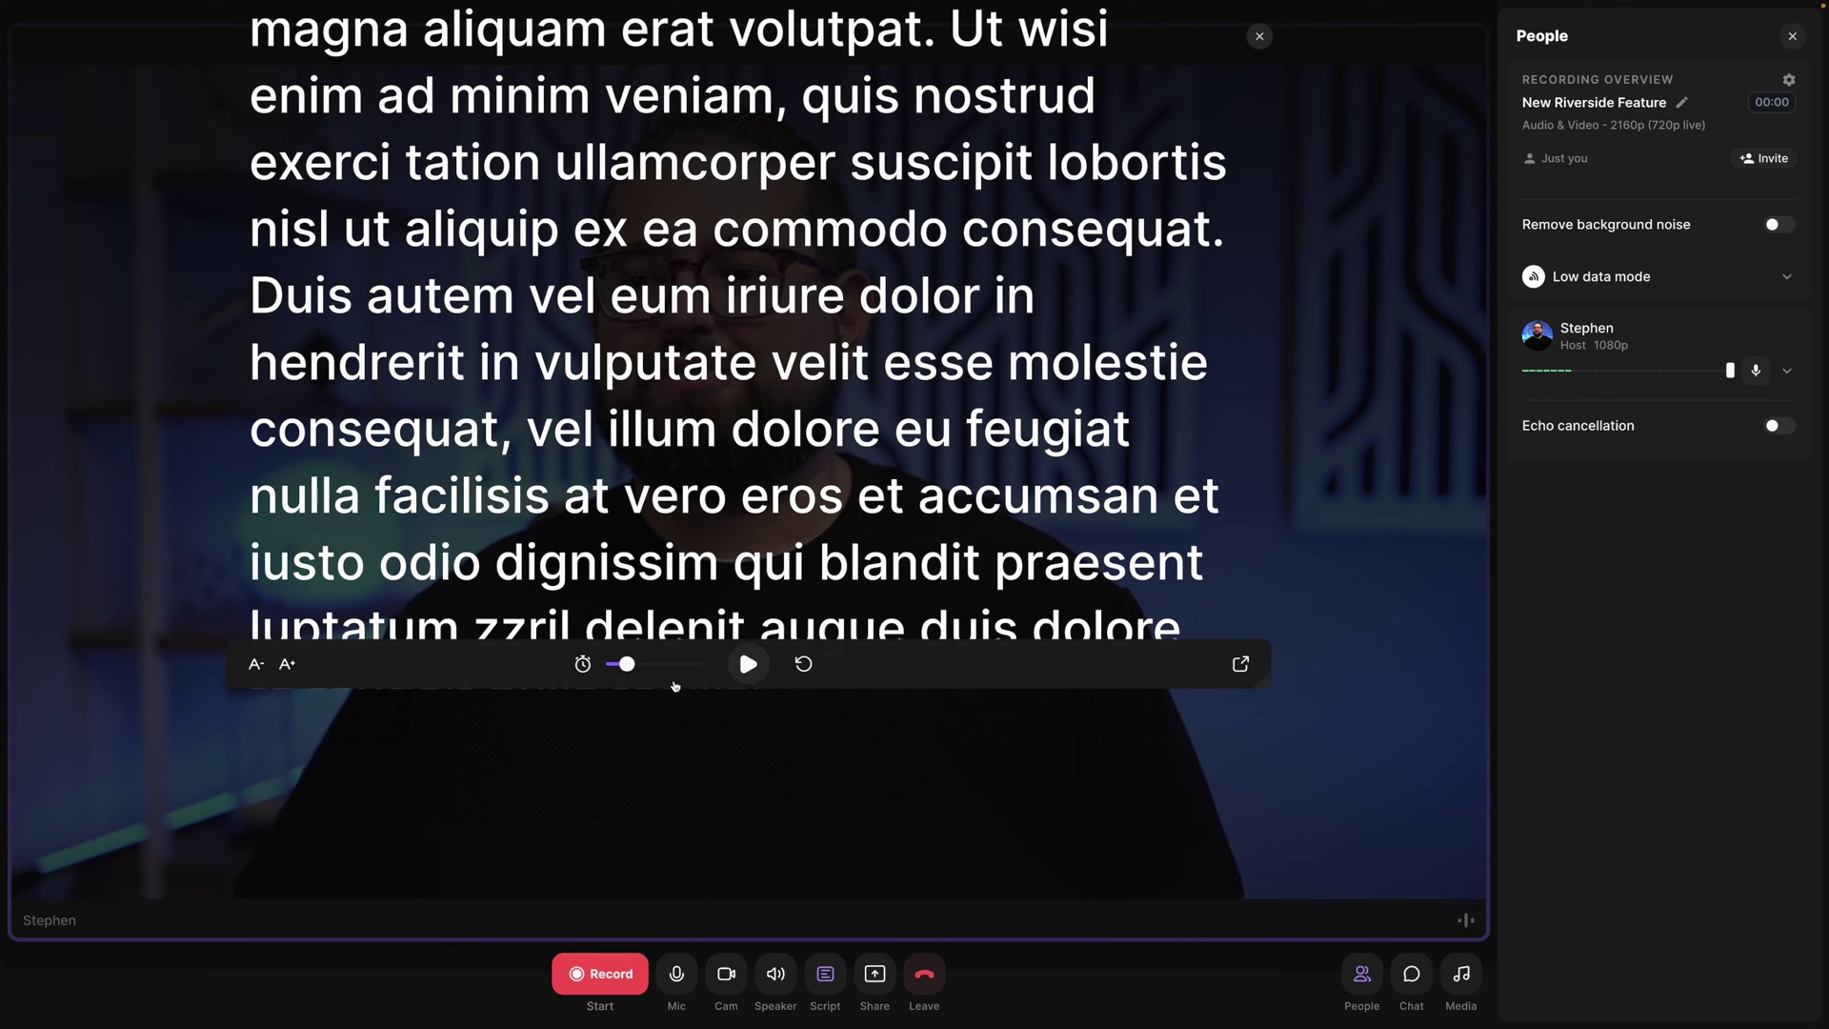
Close the teleprompter and start recording in the studio
{"action": "left_click", "coordinate": [1259, 36]}
{"action": "left_click", "coordinate": [600, 974]}
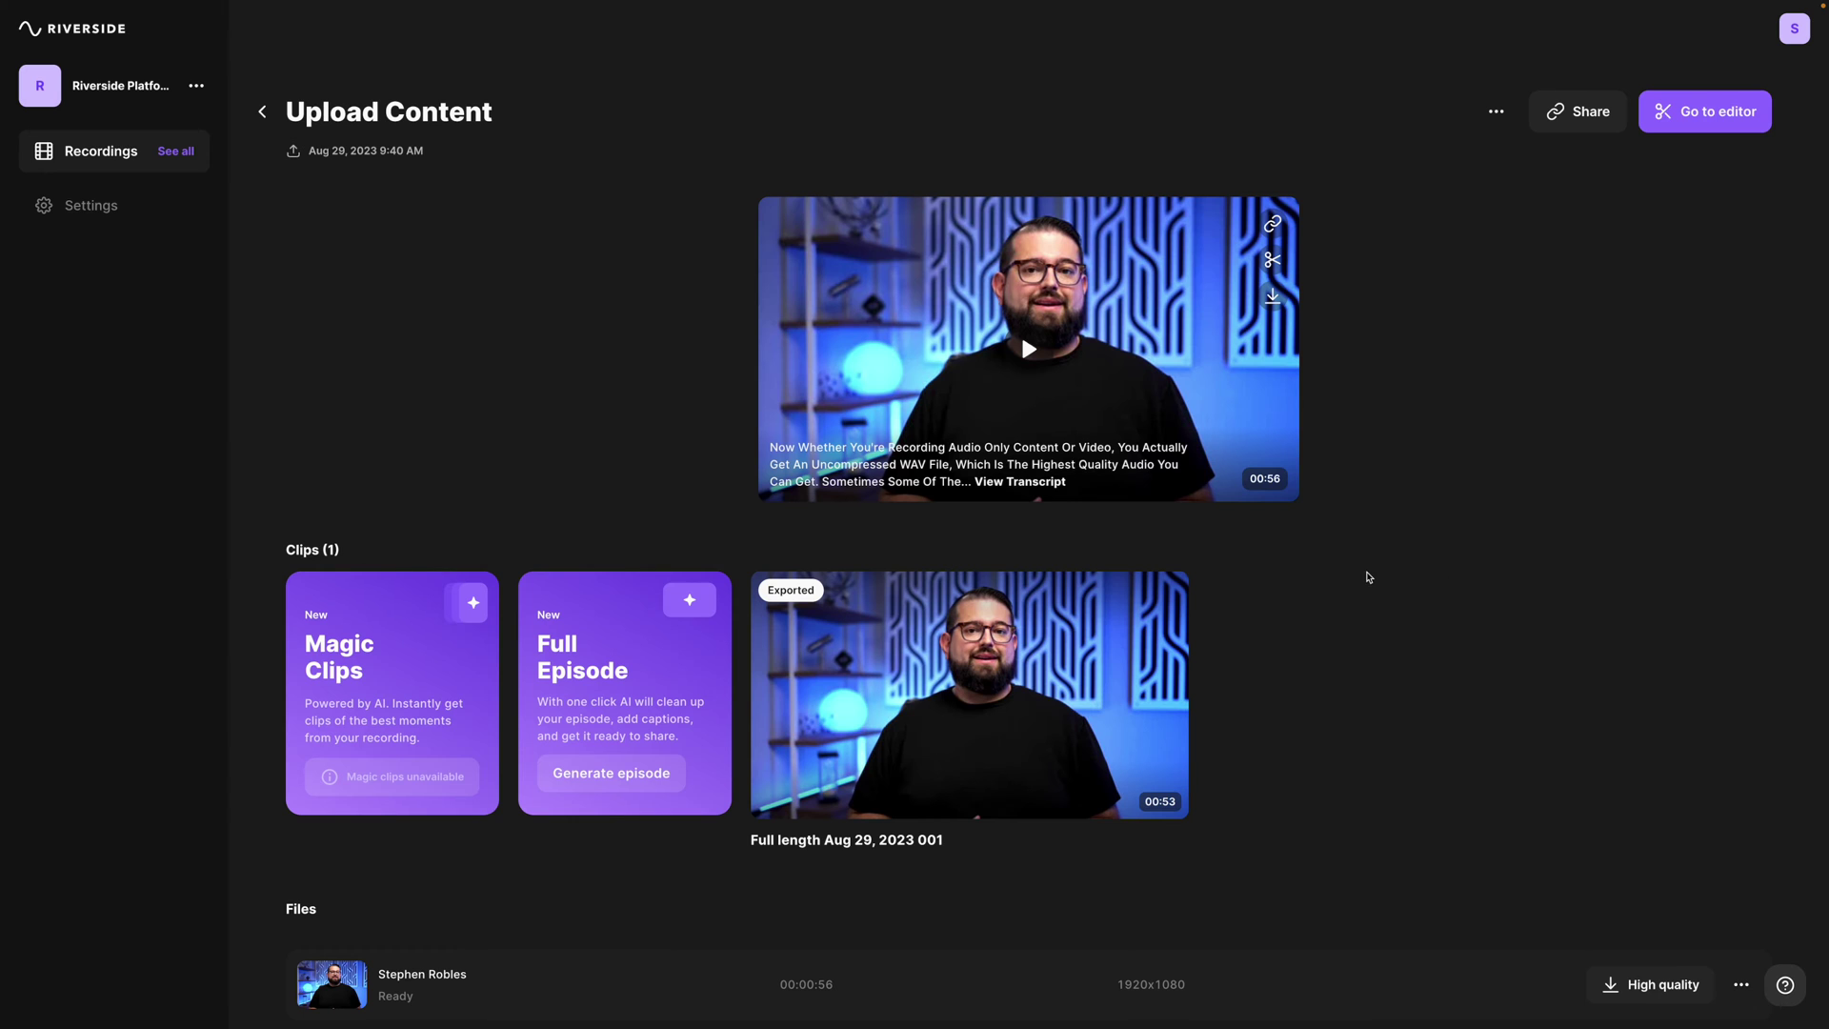
Examine the high-quality download options for the Upload Content recording and the clips available on a recording page
{"action": "scroll", "coordinate": [1362, 863], "scroll_direction": "down", "scroll_amount": 2}
{"action": "left_click", "coordinate": [1651, 984]}
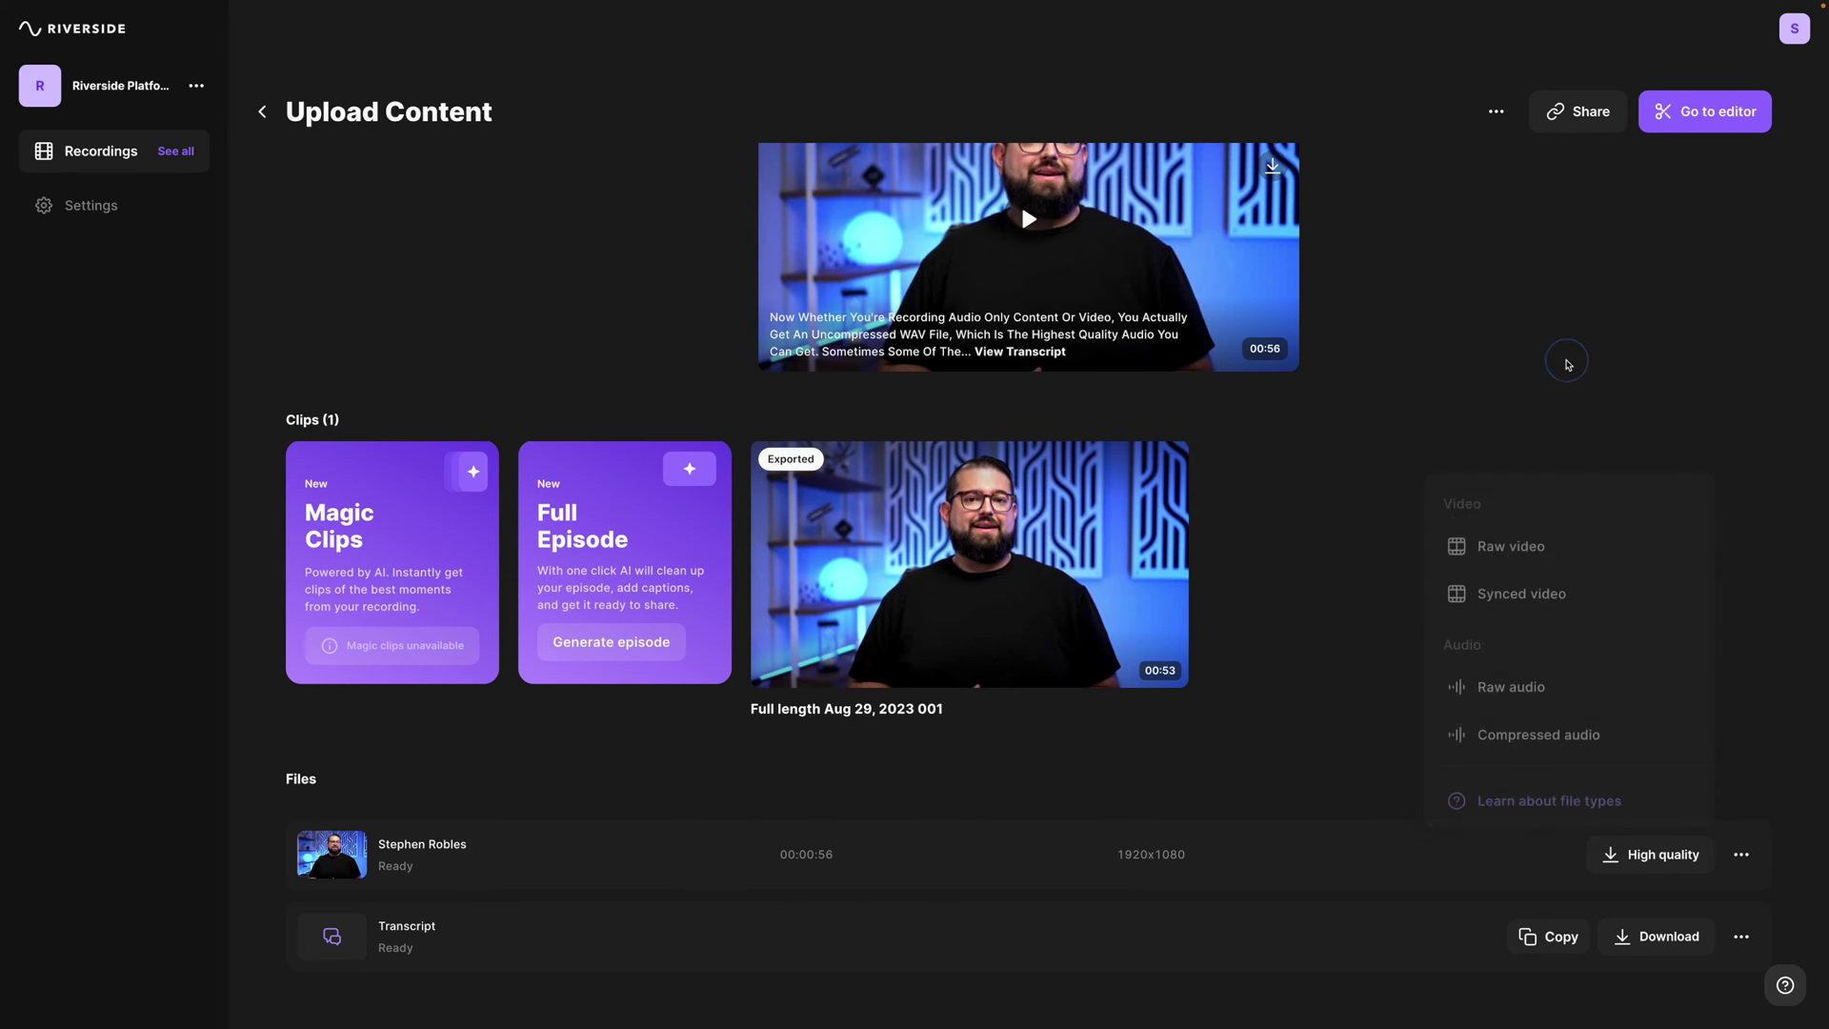
{"action": "scroll", "coordinate": [959, 632], "scroll_direction": "up", "scroll_amount": 2}
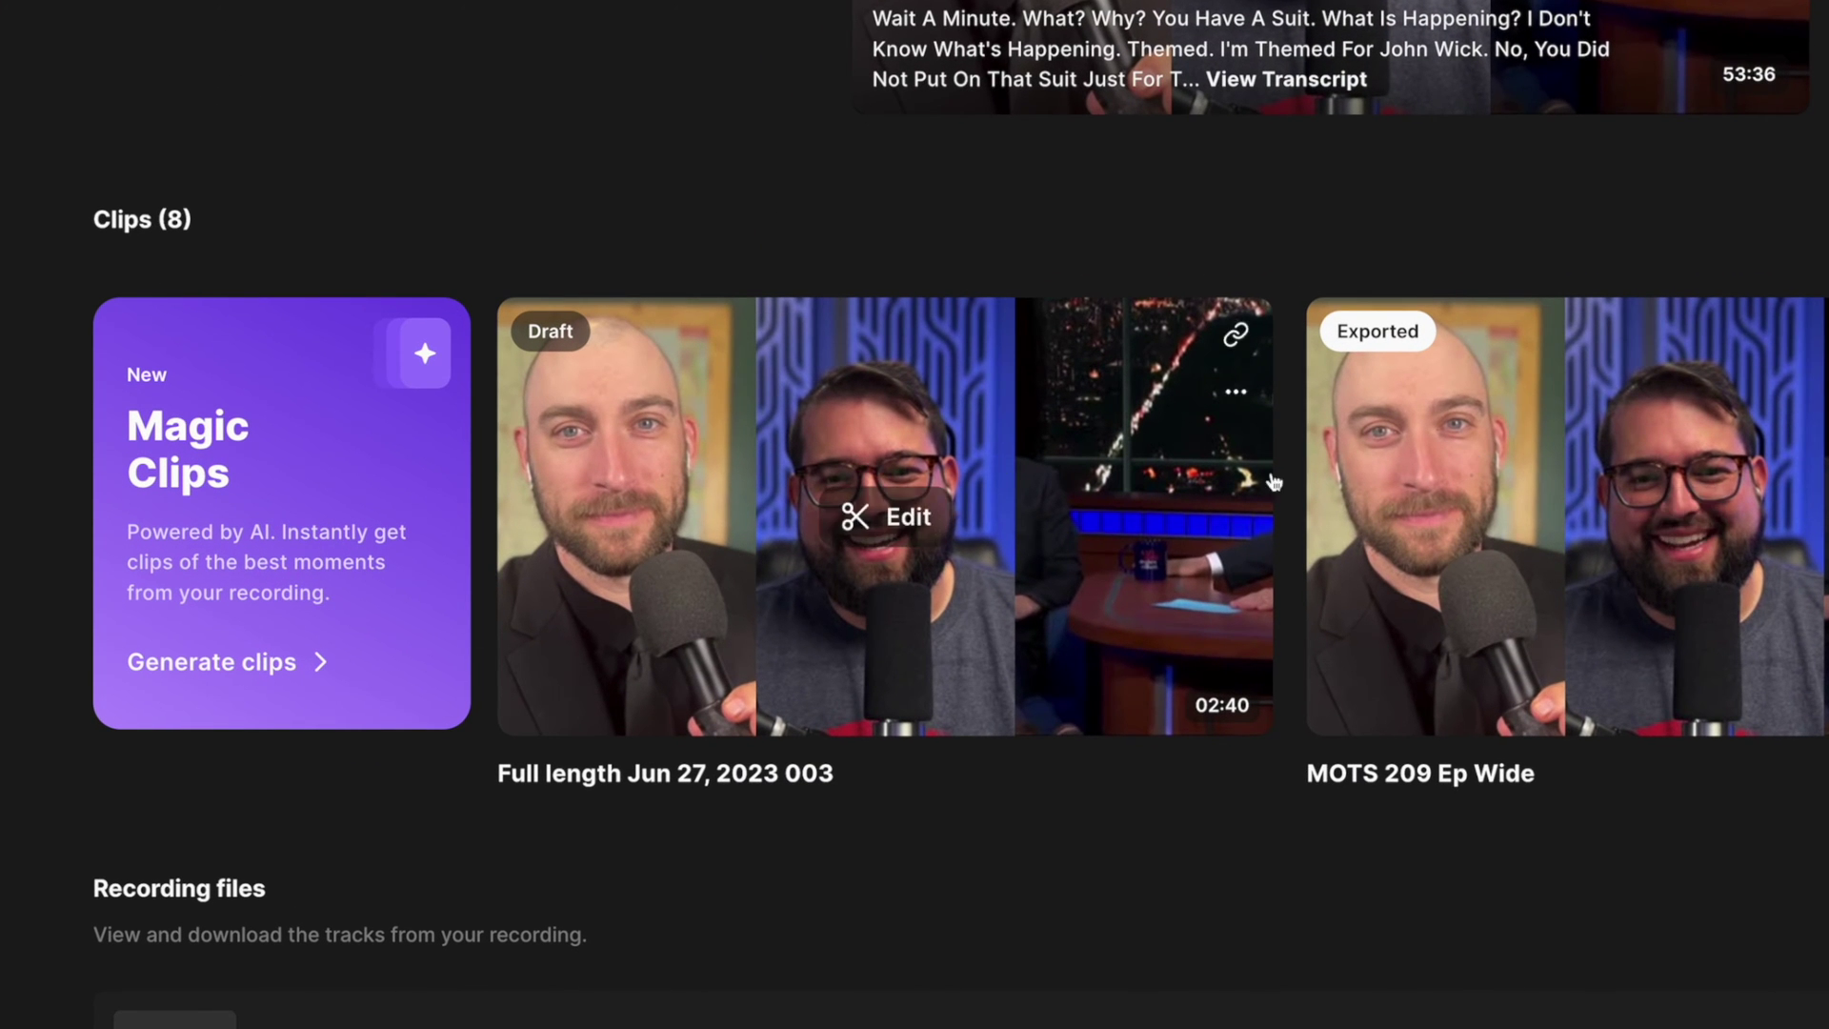
{"action": "mouse_move", "coordinate": [1166, 491]}
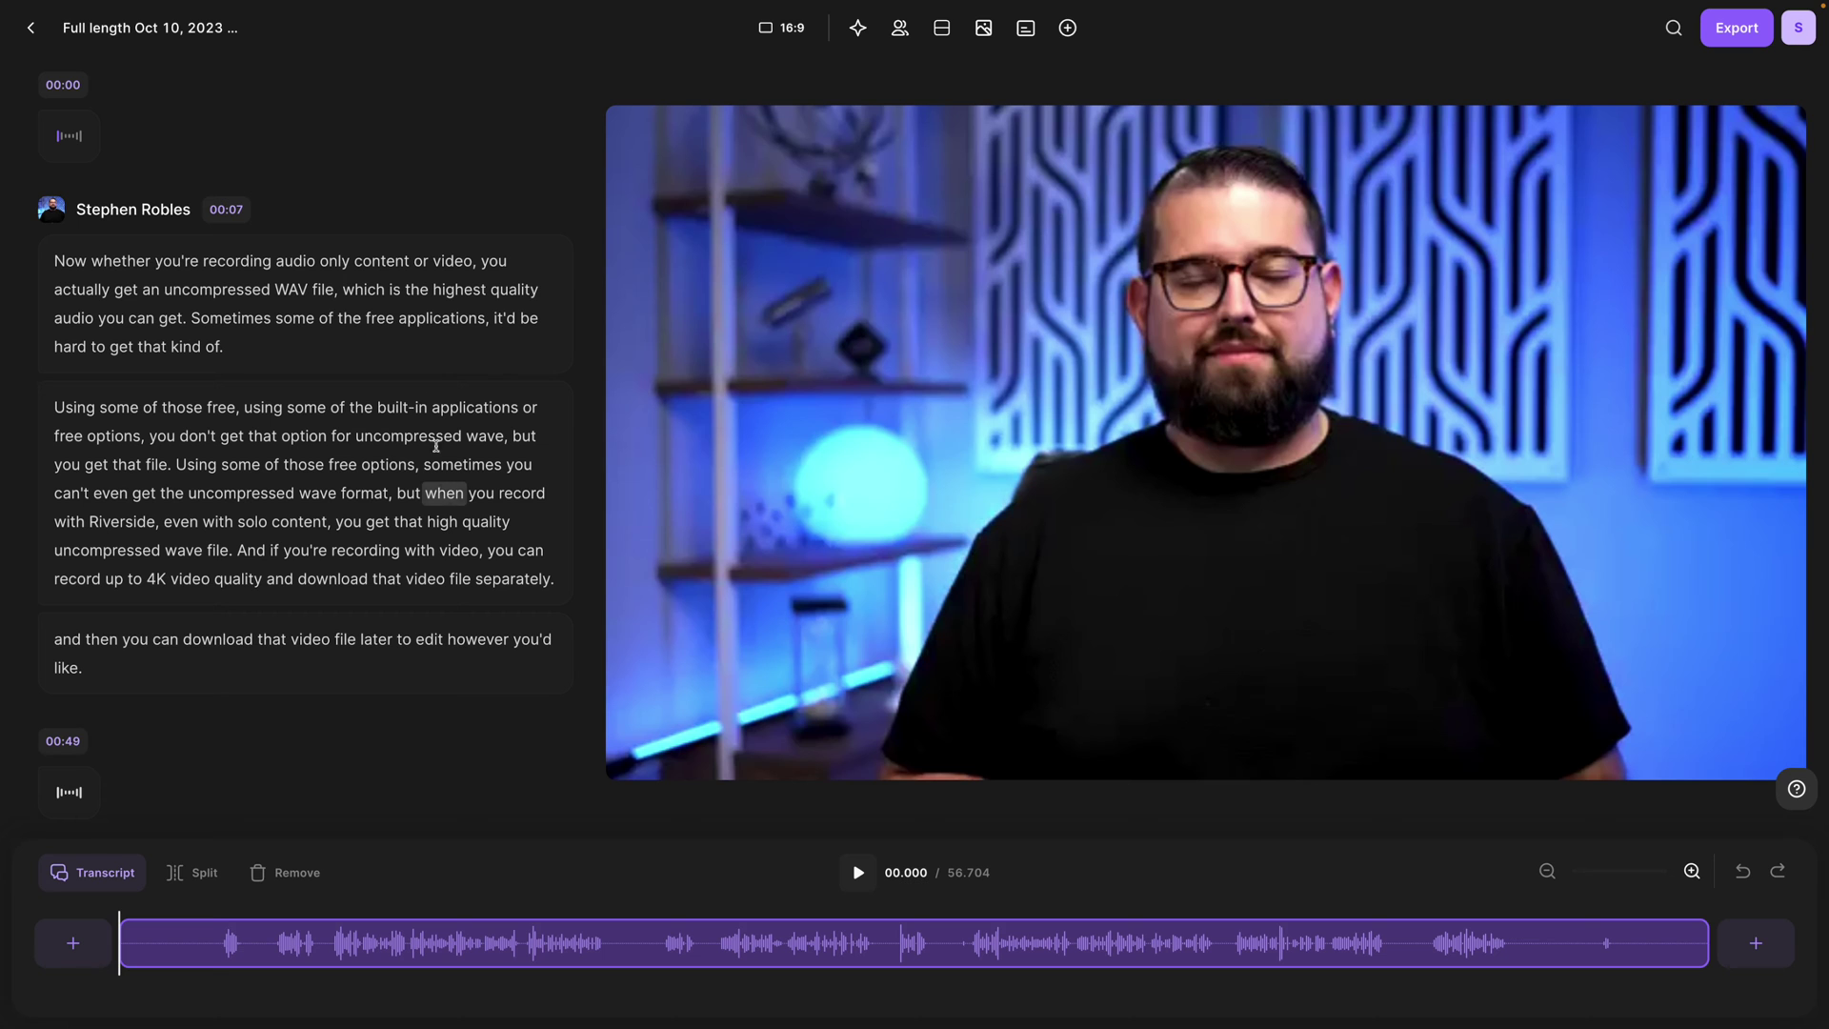
Remove the words "built-in applications or" from the second transcript paragraph of the Full length Oct 10, 2023 clip
{"action": "double_click", "coordinate": [433, 319]}
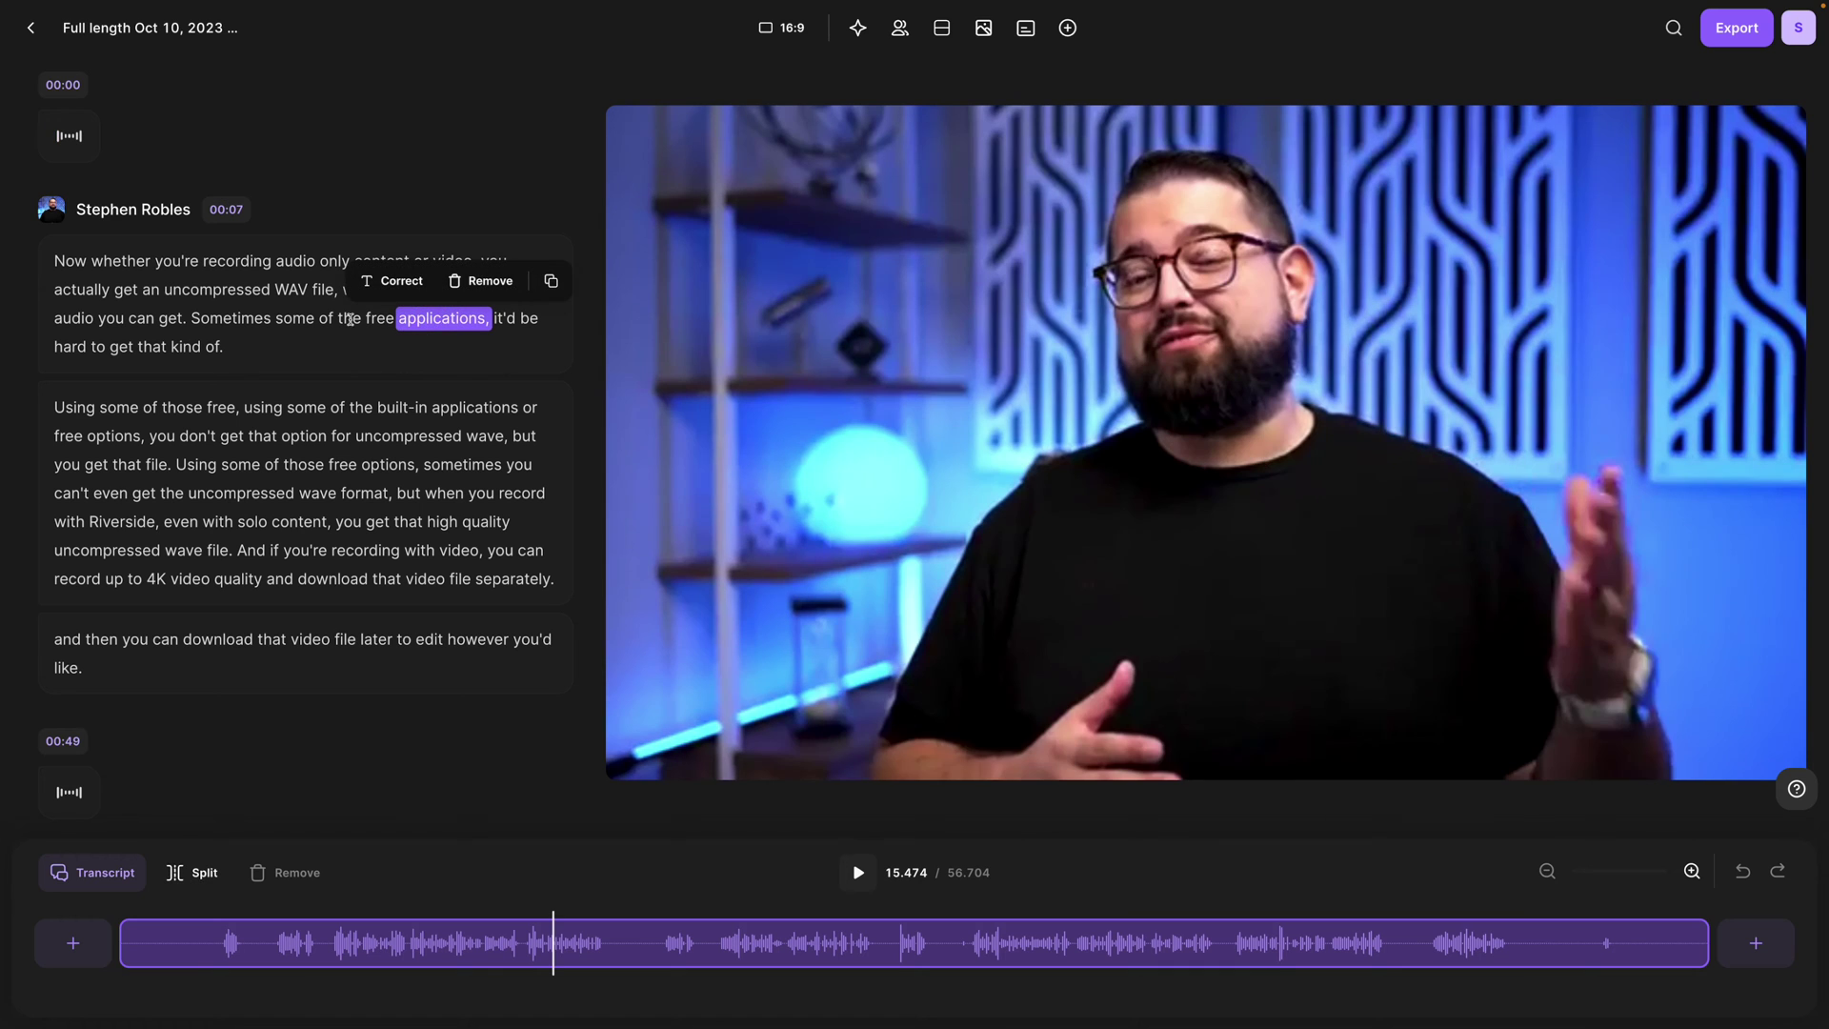
{"action": "left_click_drag", "start_coordinate": [150, 407], "coordinate": [178, 416]}
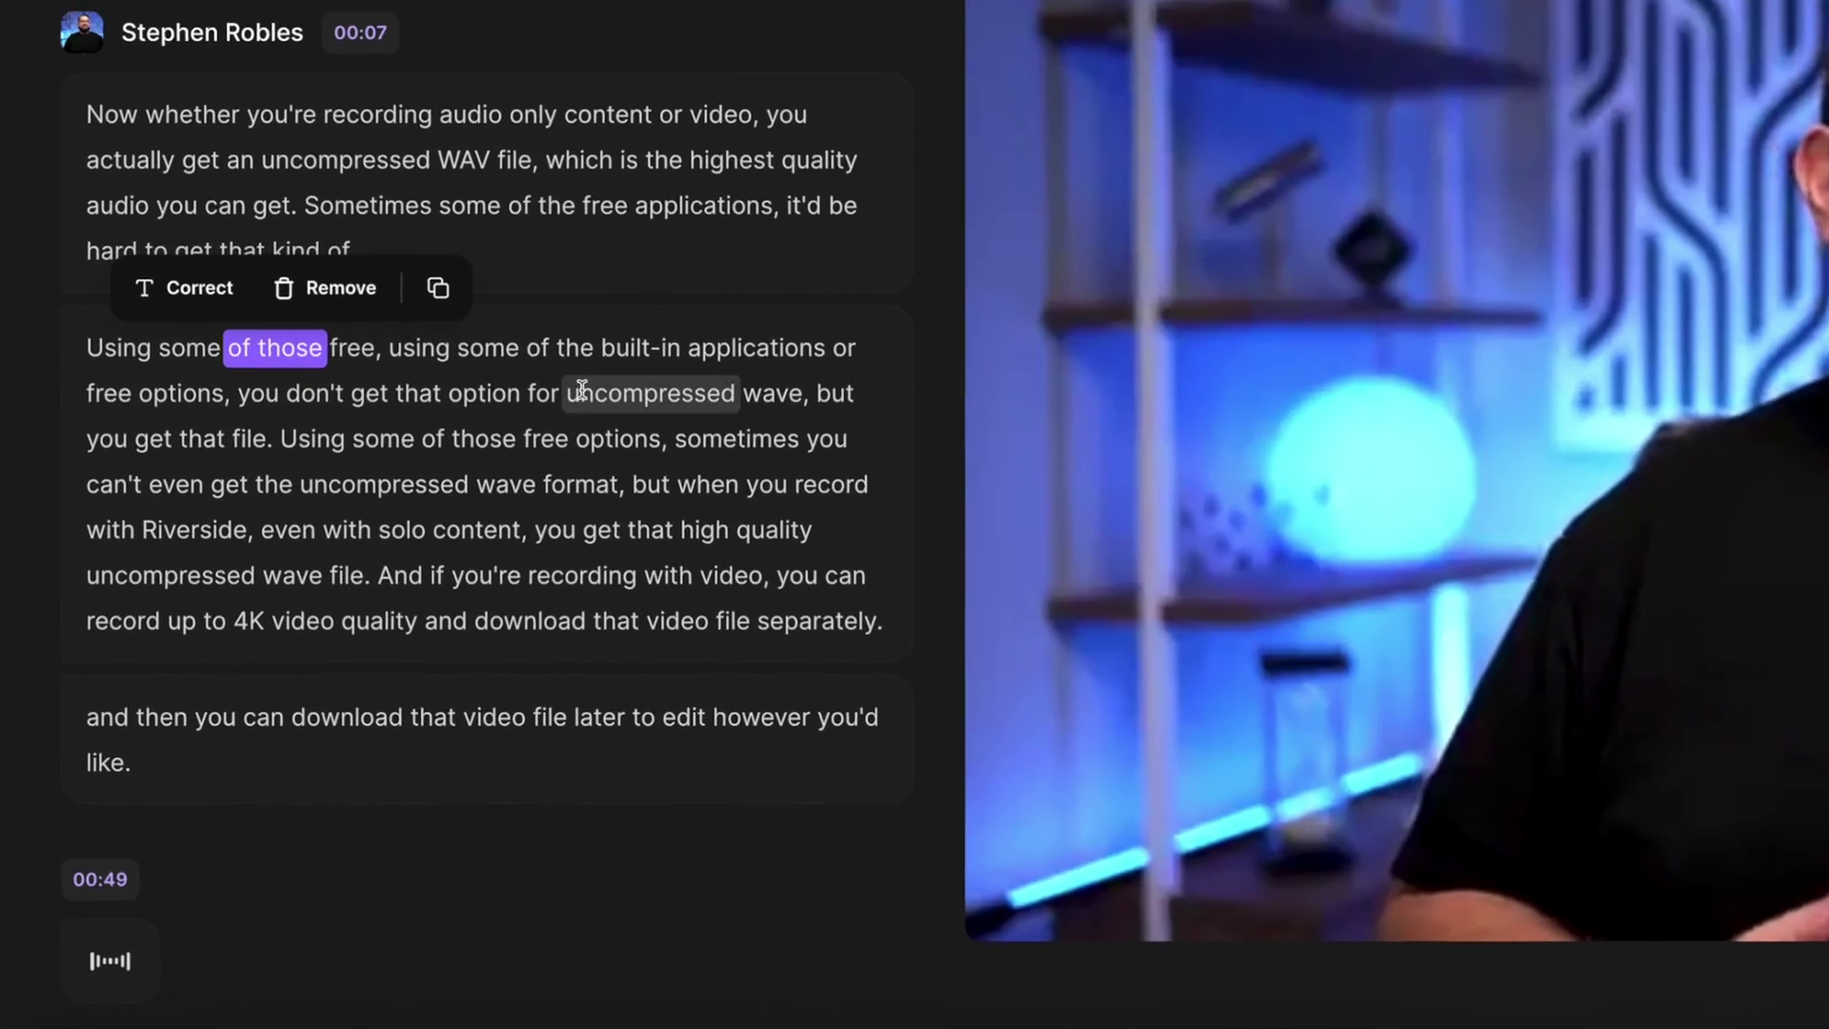
{"action": "left_click_drag", "start_coordinate": [377, 408], "coordinate": [569, 407]}
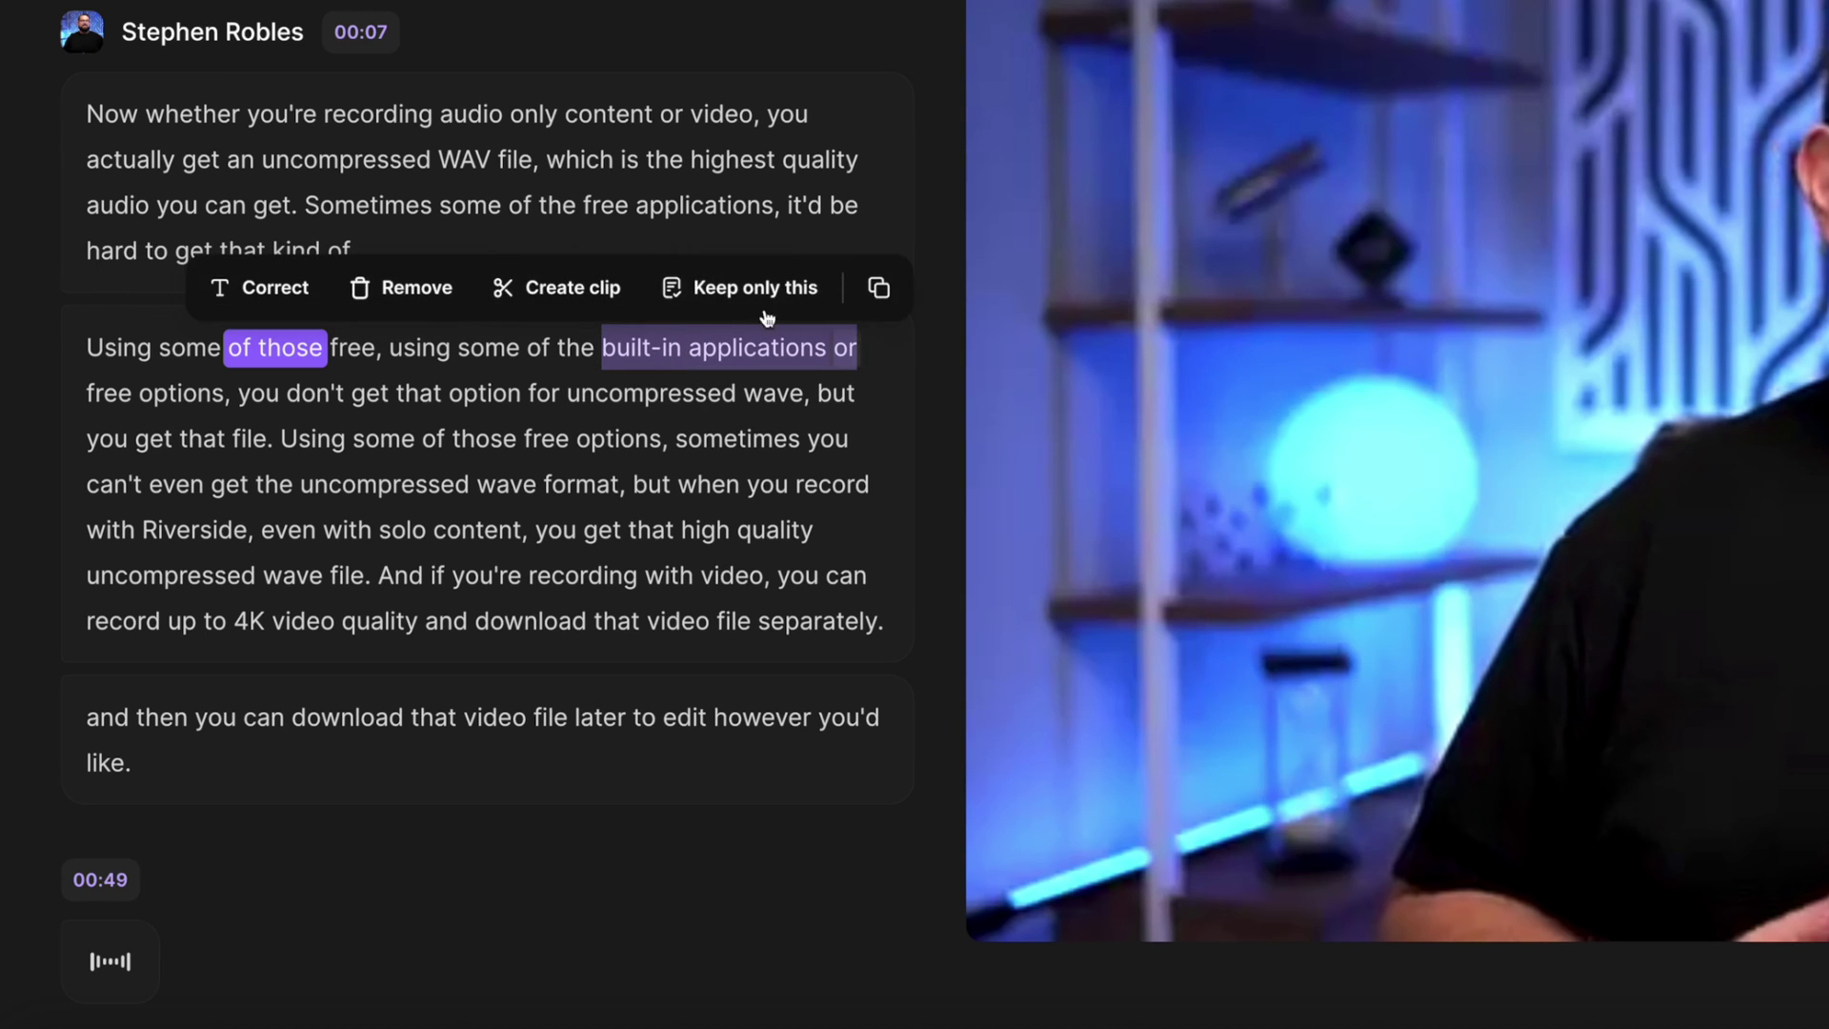
{"action": "left_click", "coordinate": [434, 299]}
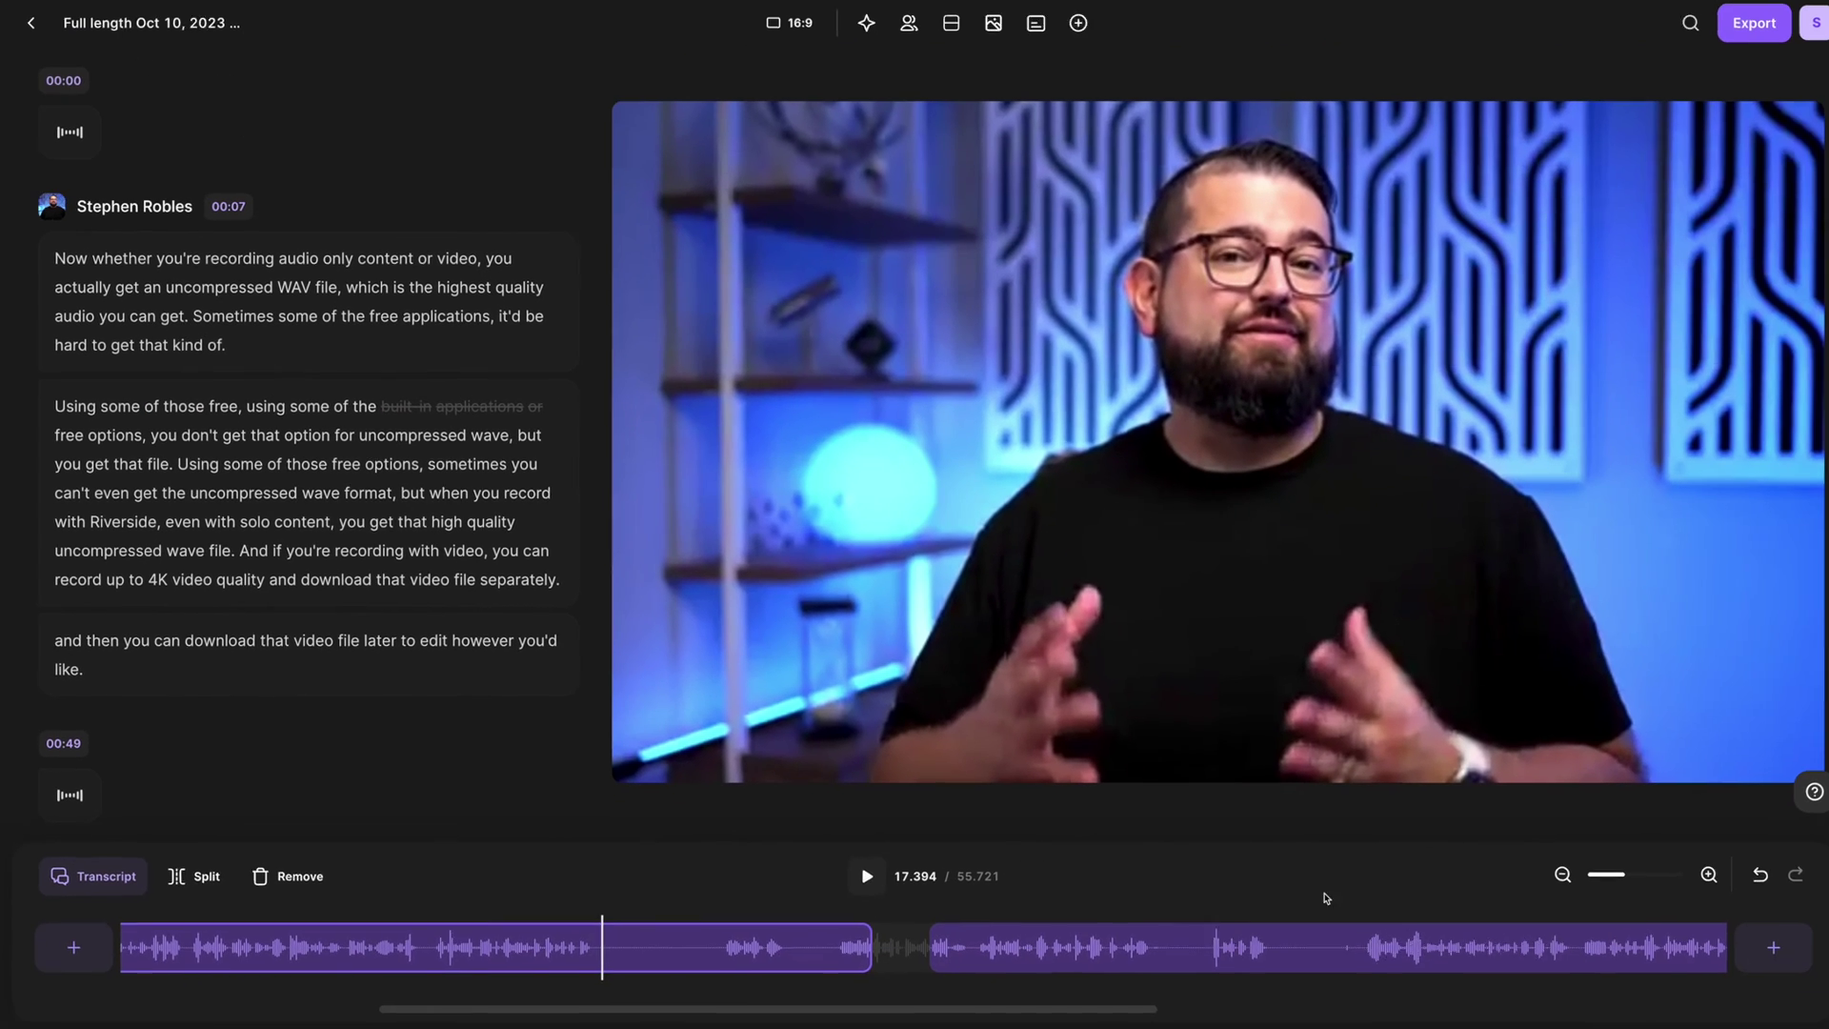
Split the timeline at 17.393 and remove the segment covering "Using some of those free, using some of the"
{"action": "left_click", "coordinate": [1692, 871]}
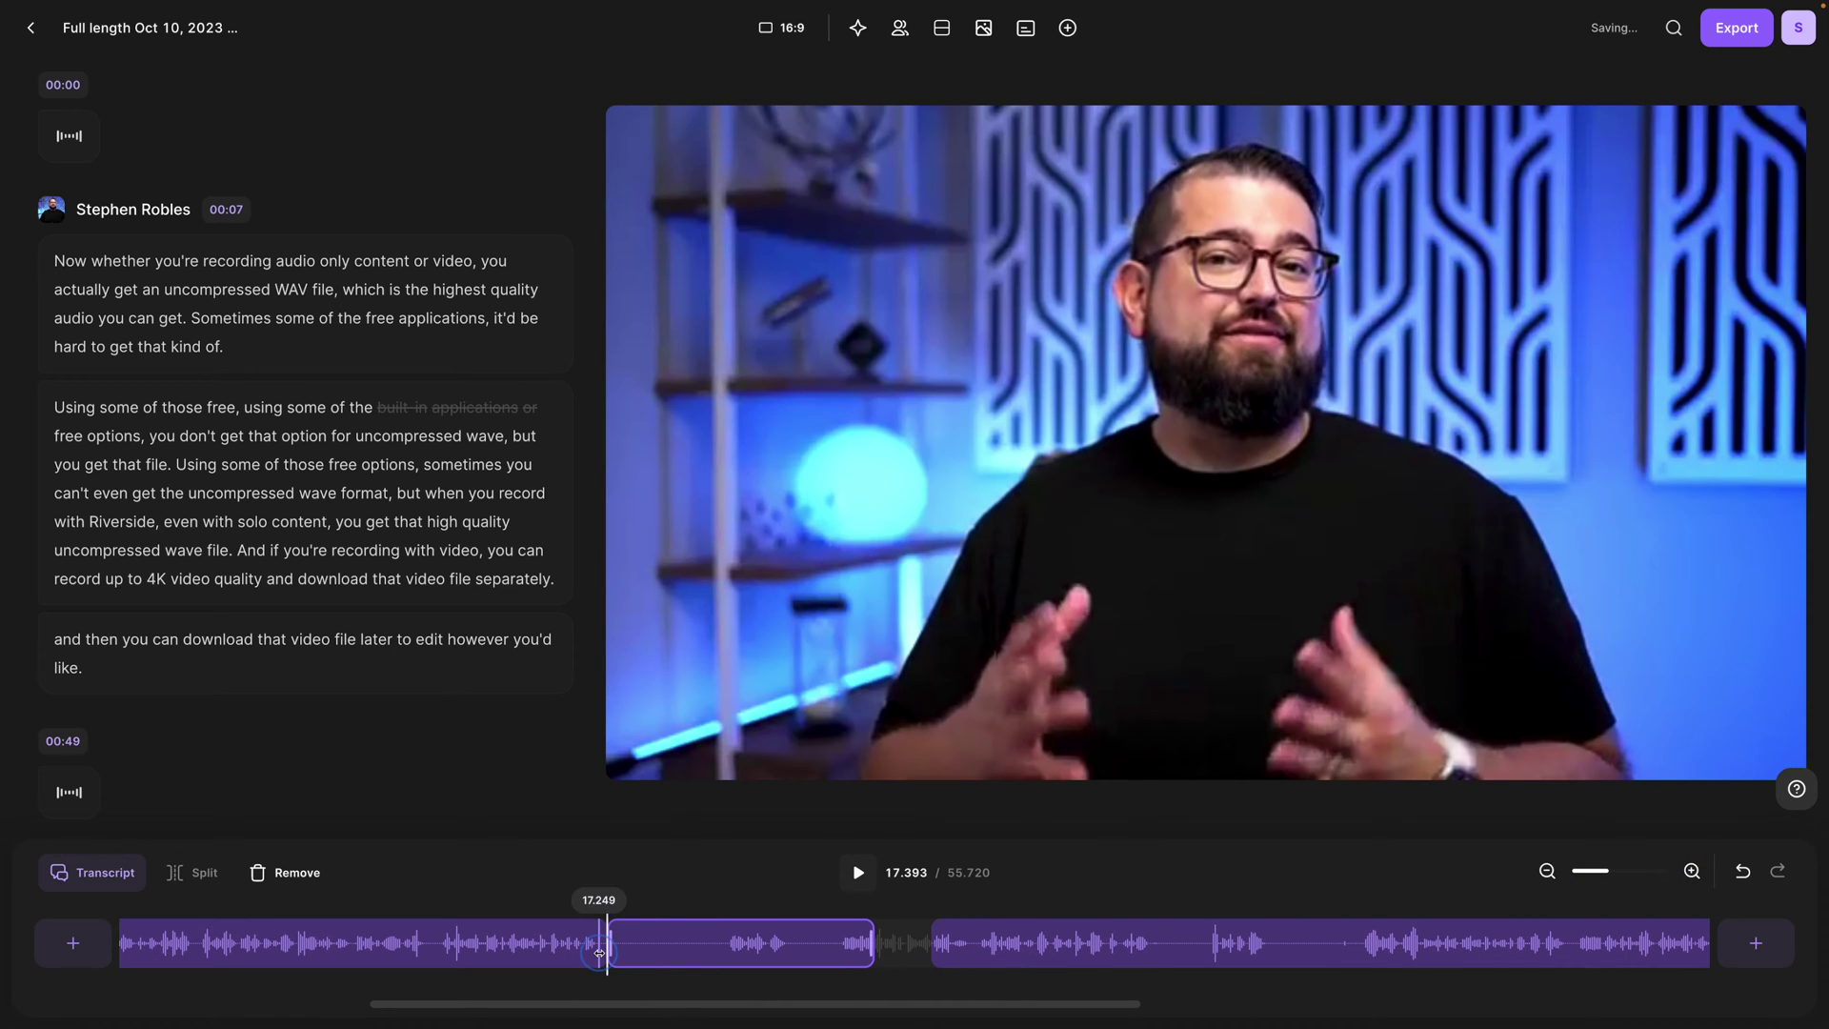
{"action": "left_click", "coordinate": [656, 947]}
{"action": "left_click", "coordinate": [292, 874]}
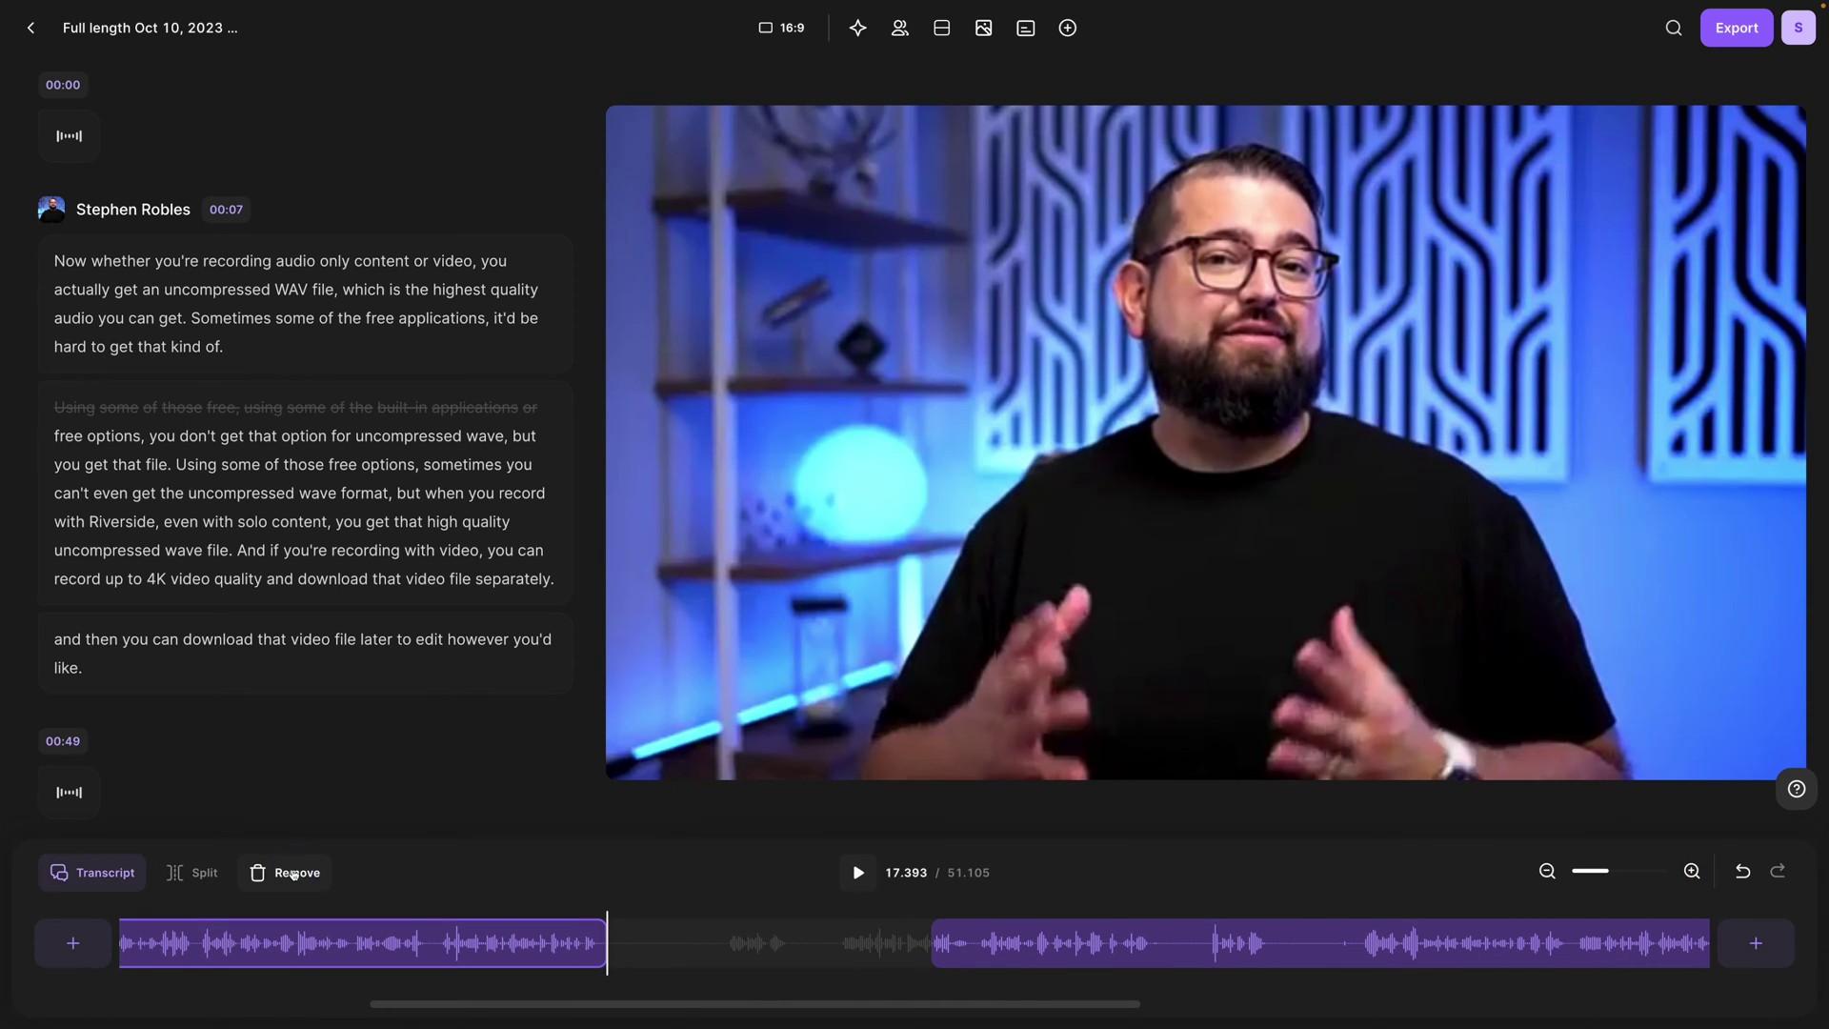
Add captions in the plain white Inter style and change the clip's size to 9:16
{"action": "left_click", "coordinate": [1182, 939]}
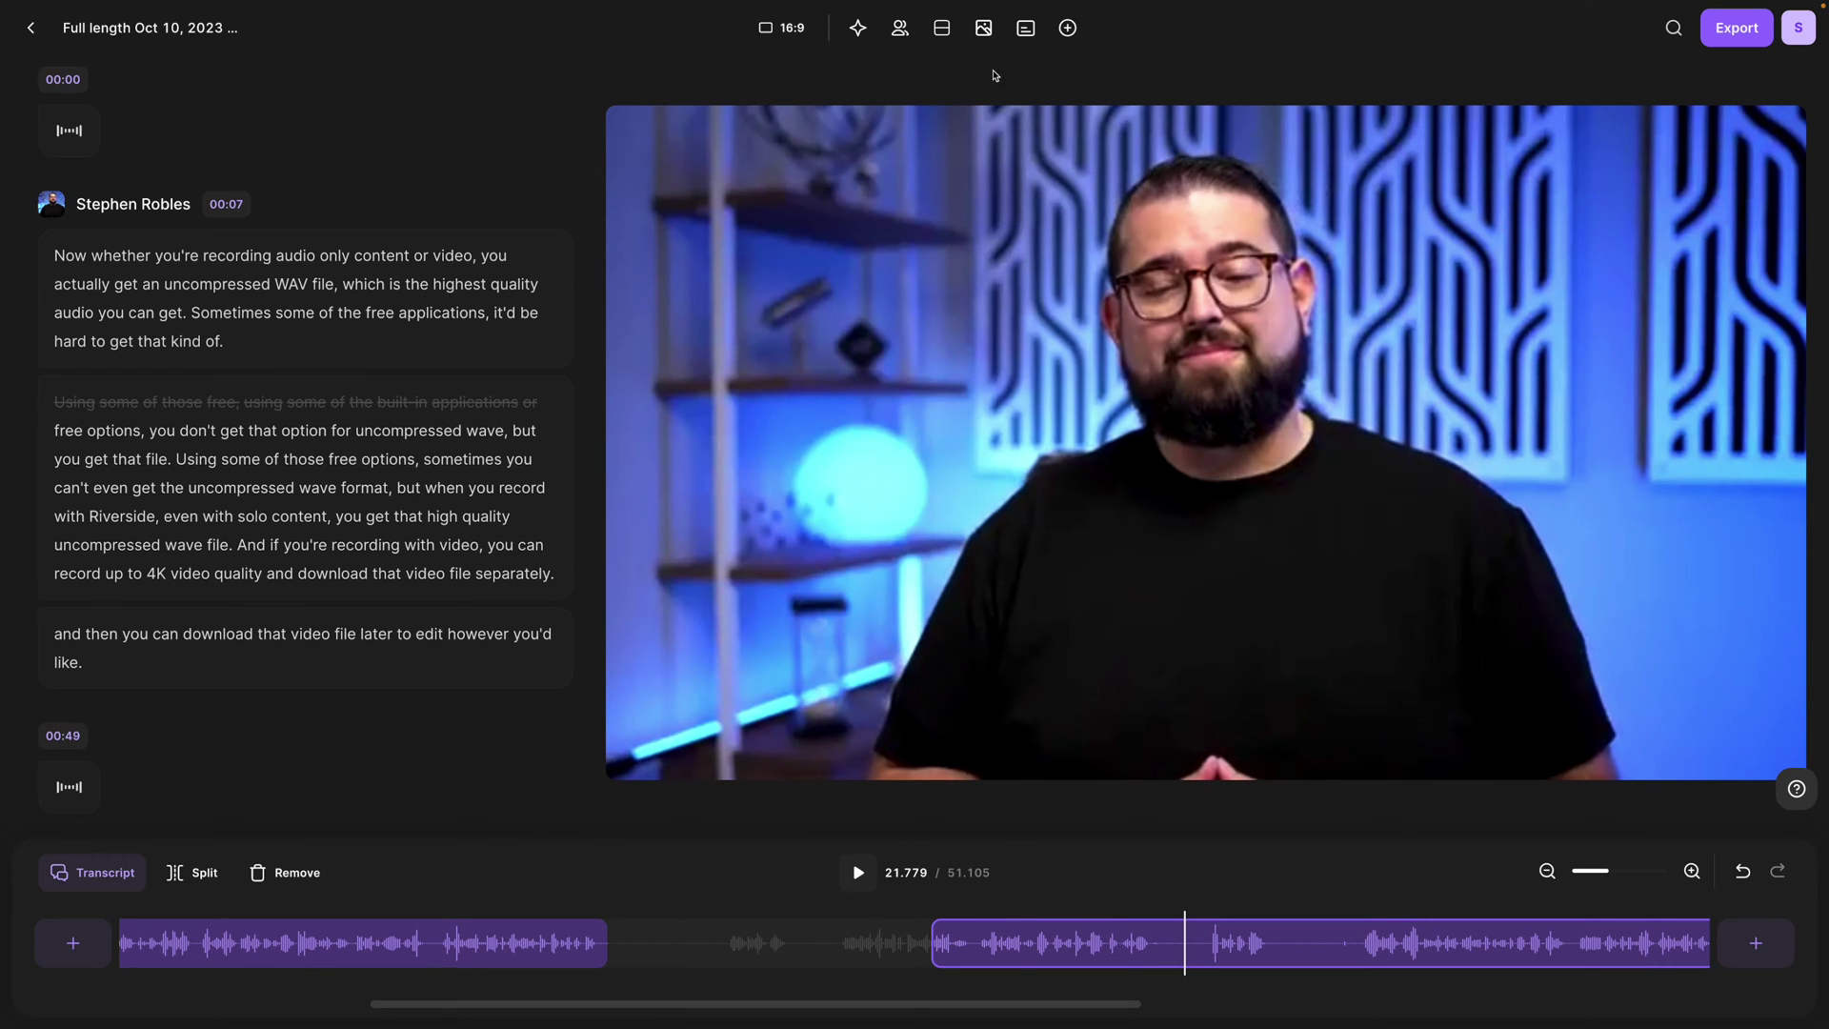
{"action": "left_click", "coordinate": [1026, 27]}
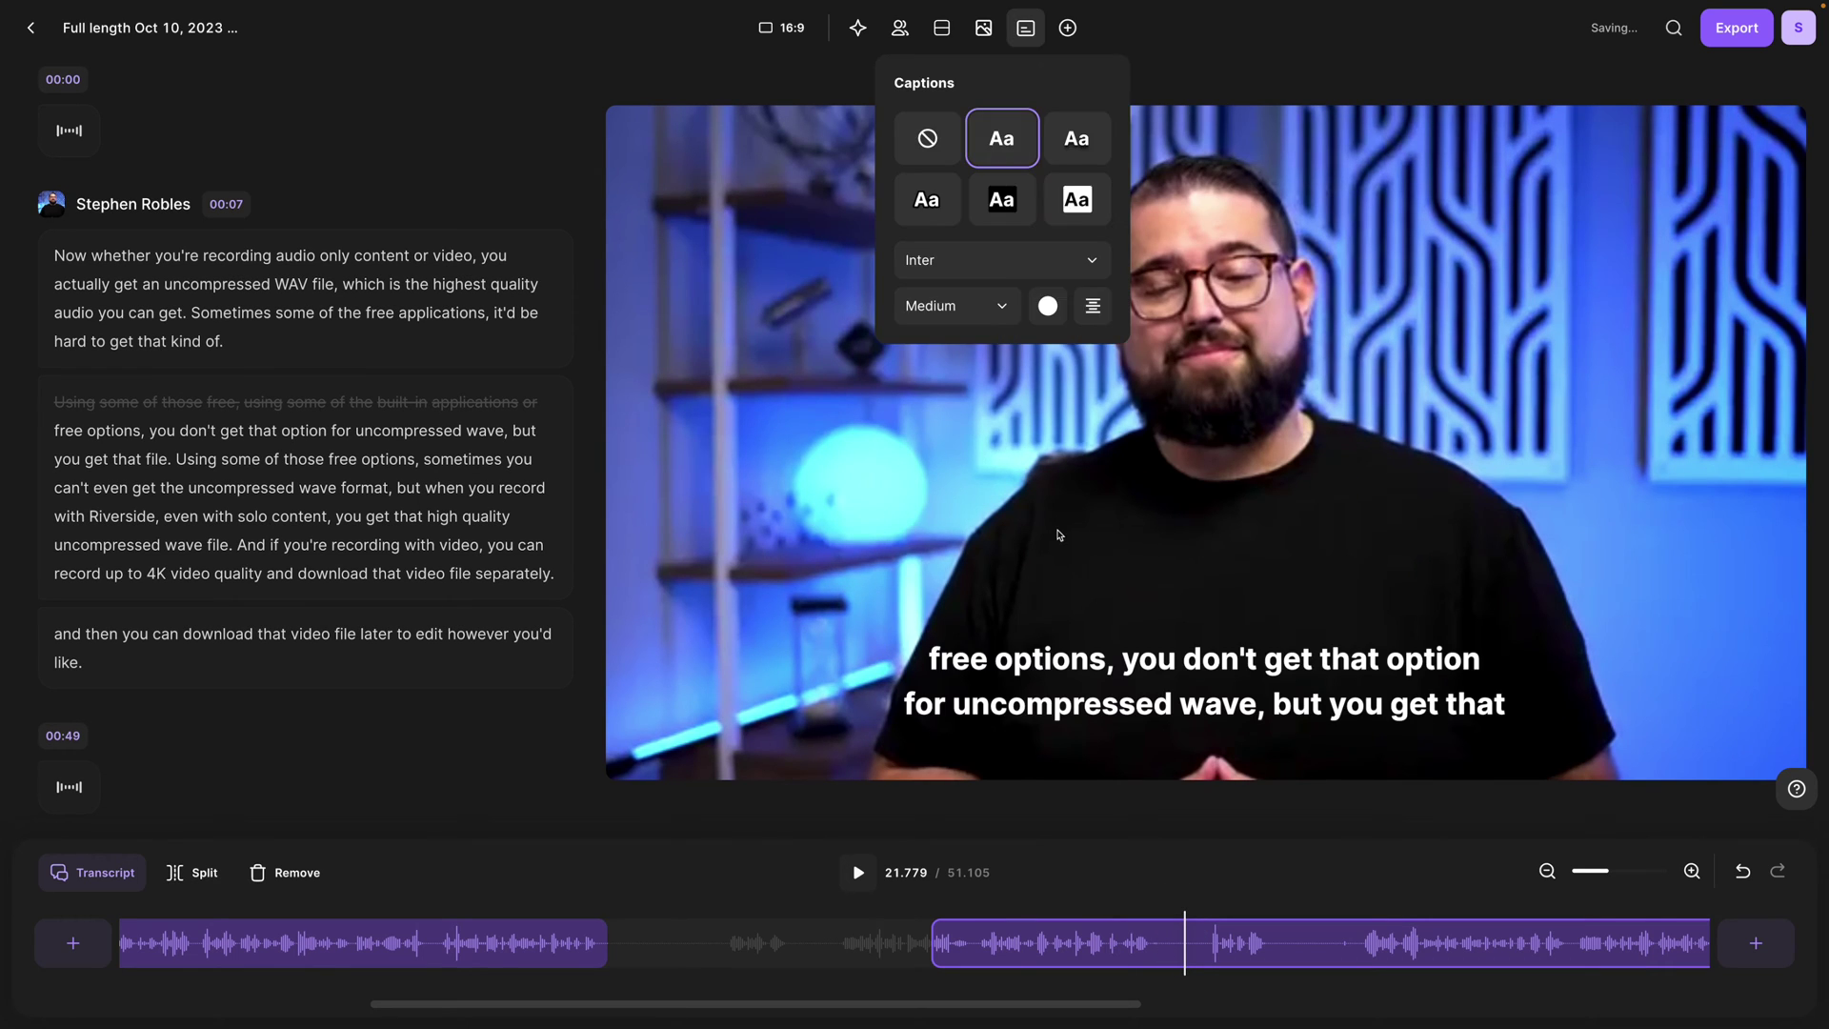
{"action": "left_click", "coordinate": [939, 29]}
{"action": "left_click", "coordinate": [776, 29]}
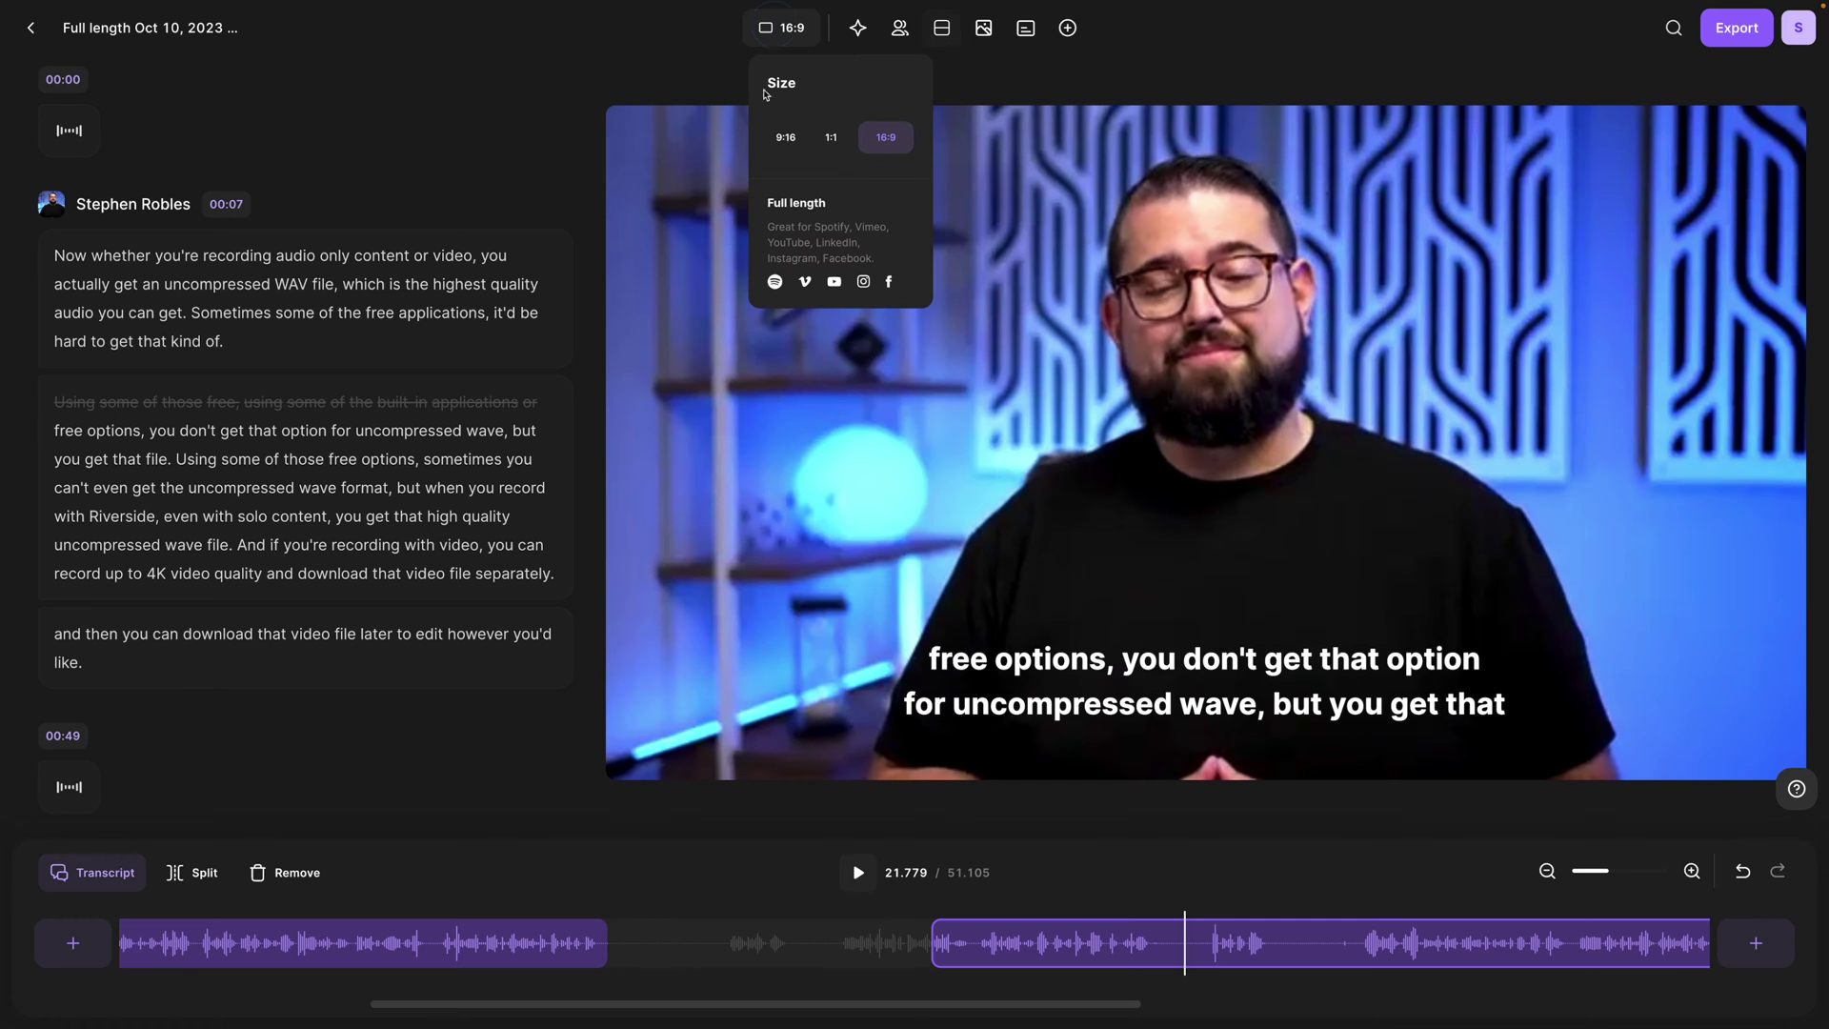
{"action": "left_click", "coordinate": [786, 138]}
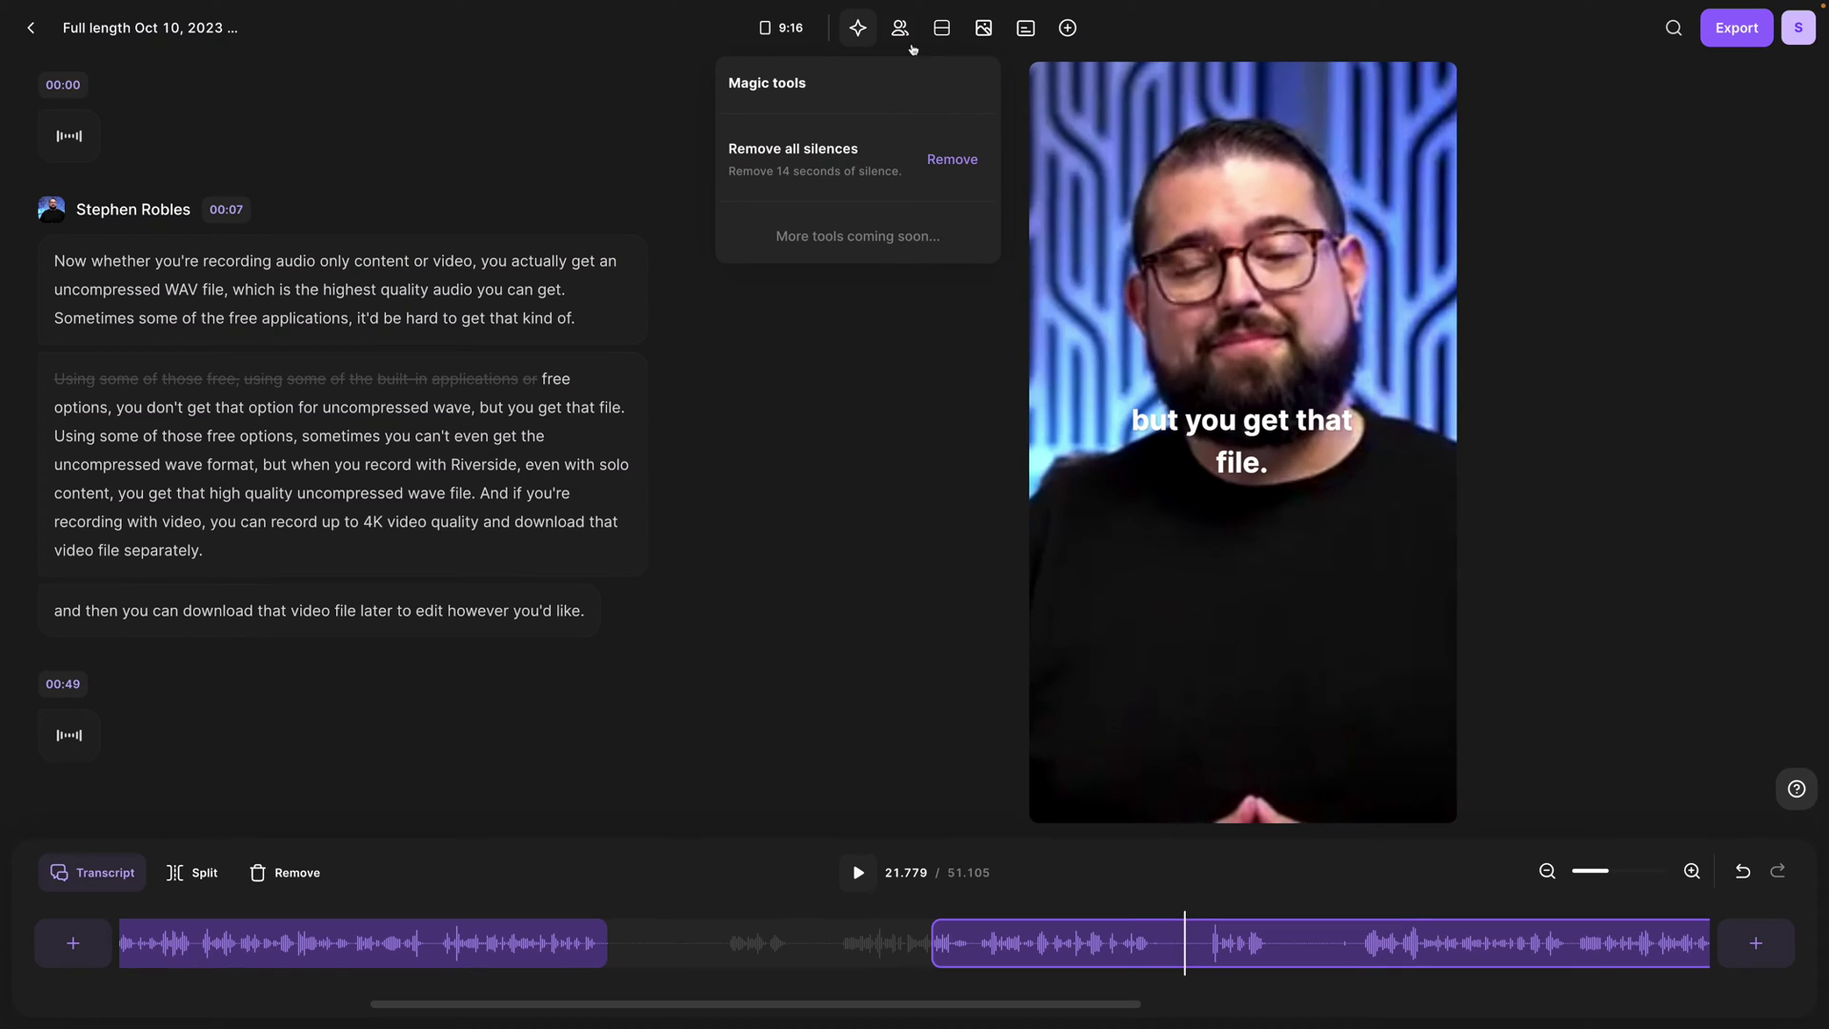
Apply the spaced layout with rounded corners and set the multicolour pink, yellow and blue gradient as the background
{"action": "left_click", "coordinate": [905, 33]}
{"action": "left_click", "coordinate": [982, 28]}
{"action": "left_click", "coordinate": [938, 31]}
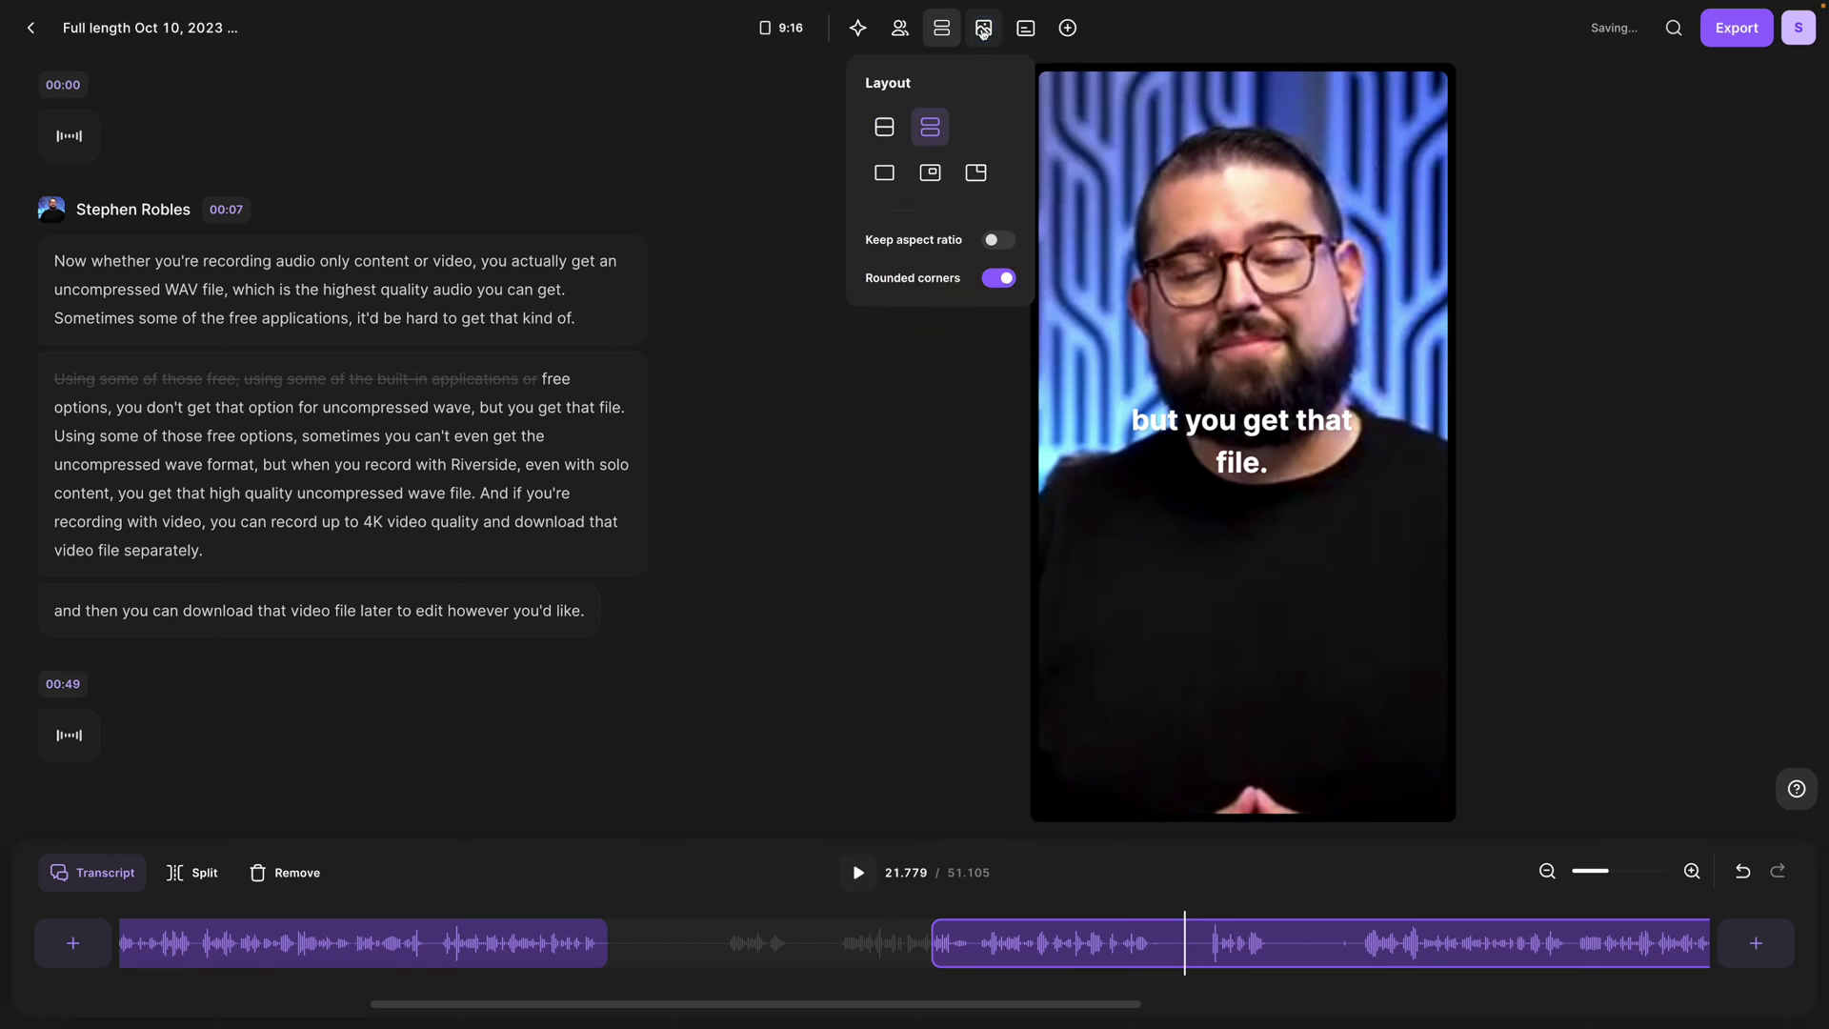
{"action": "left_click", "coordinate": [984, 29]}
{"action": "left_click", "coordinate": [1023, 408]}
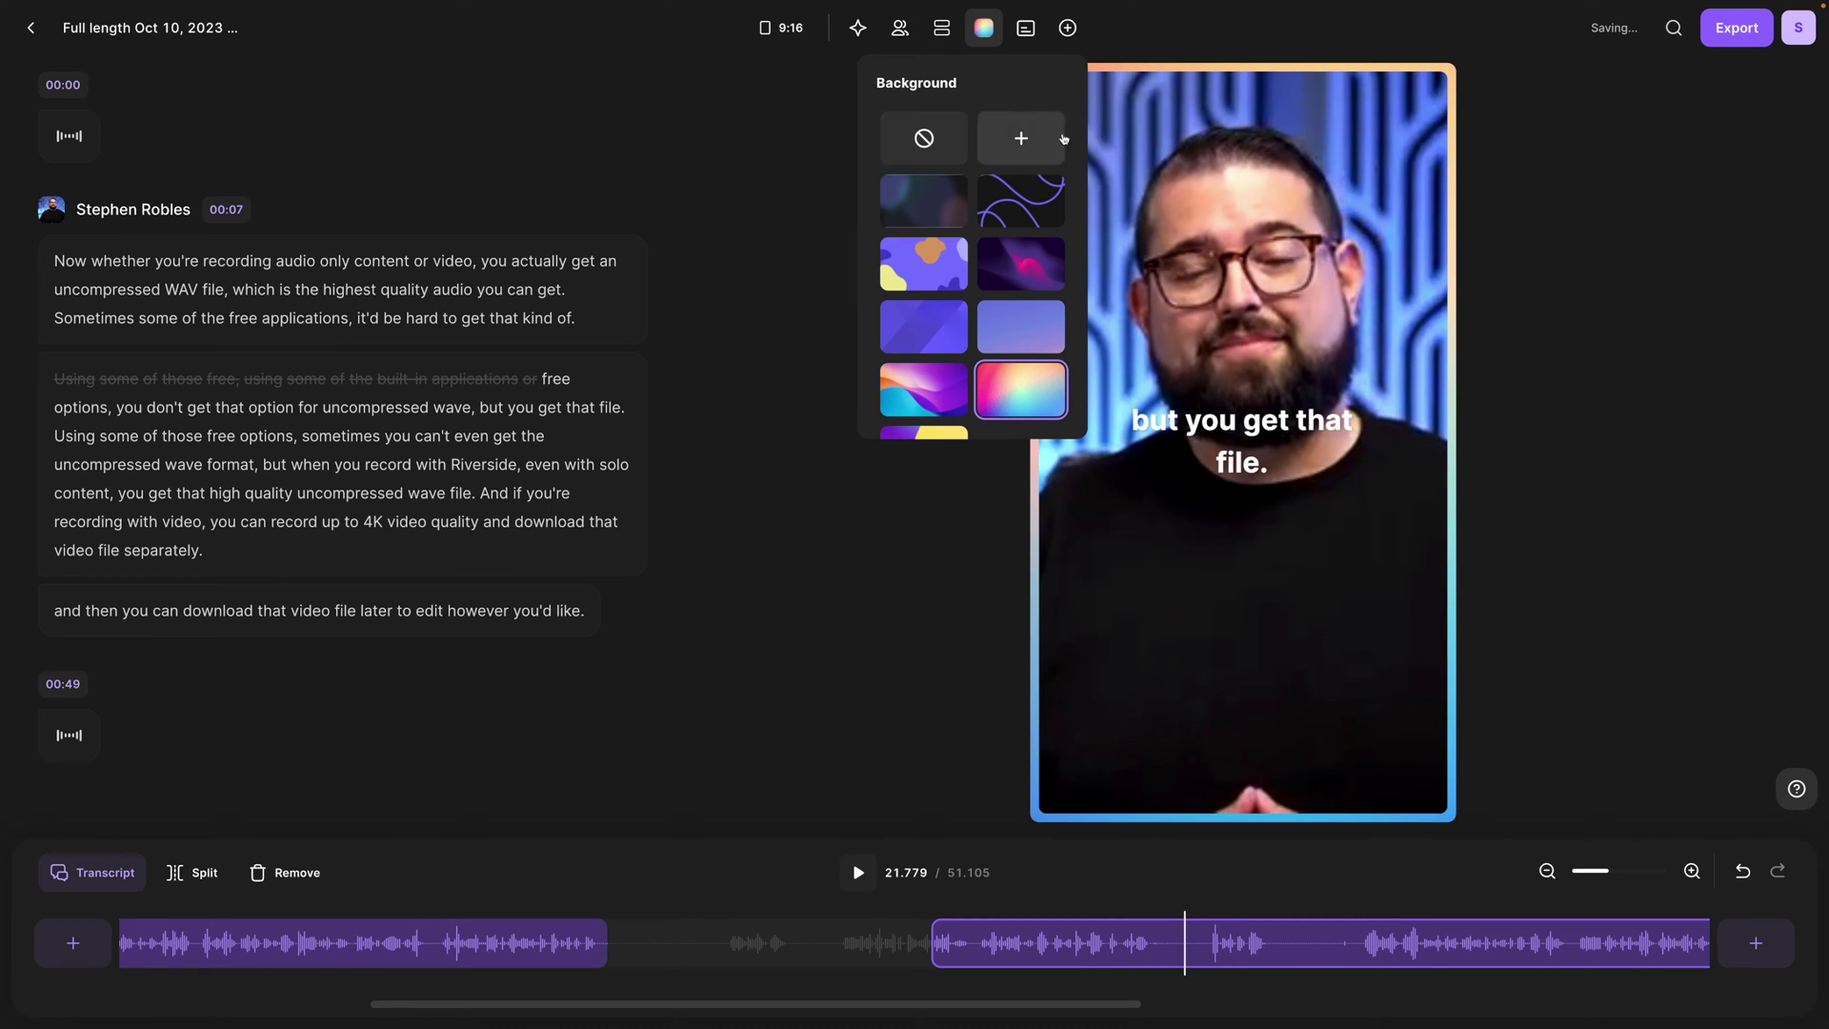
Open the export options for the vertical clip and review its quality, audio and watermark settings
{"action": "left_click", "coordinate": [1732, 39]}
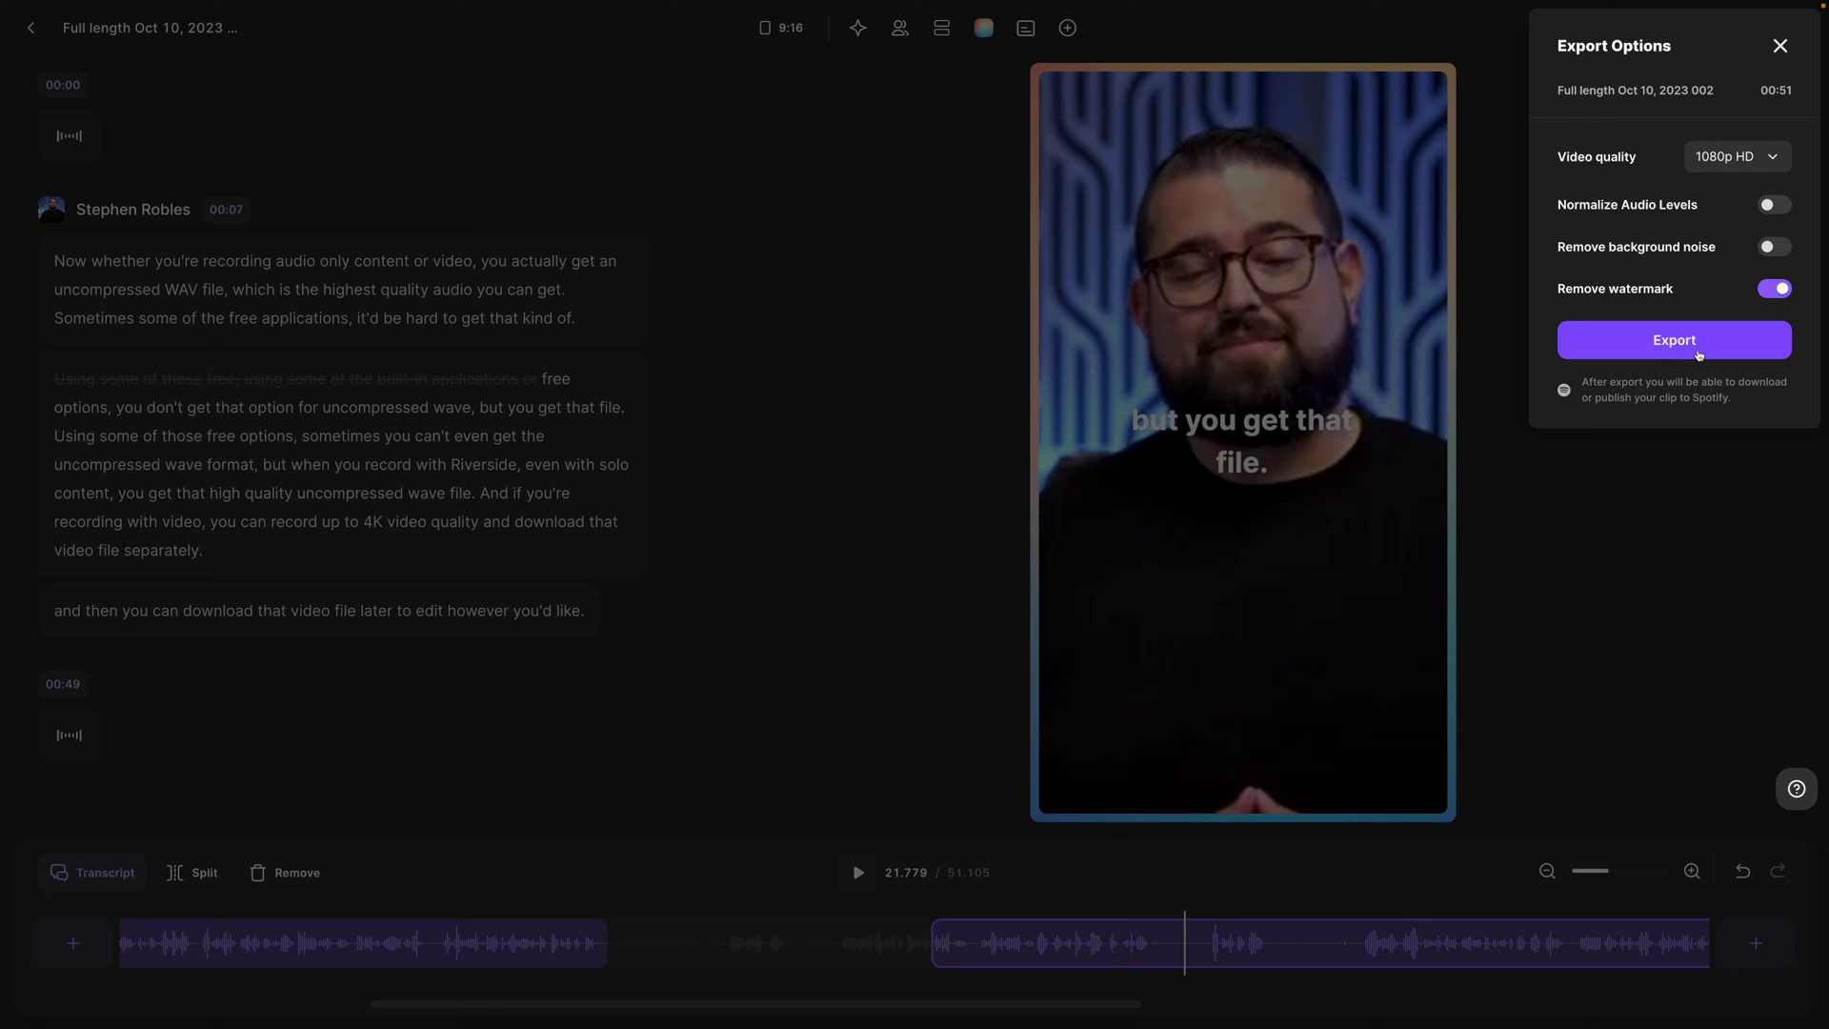
{"action": "left_click", "coordinate": [1669, 569]}
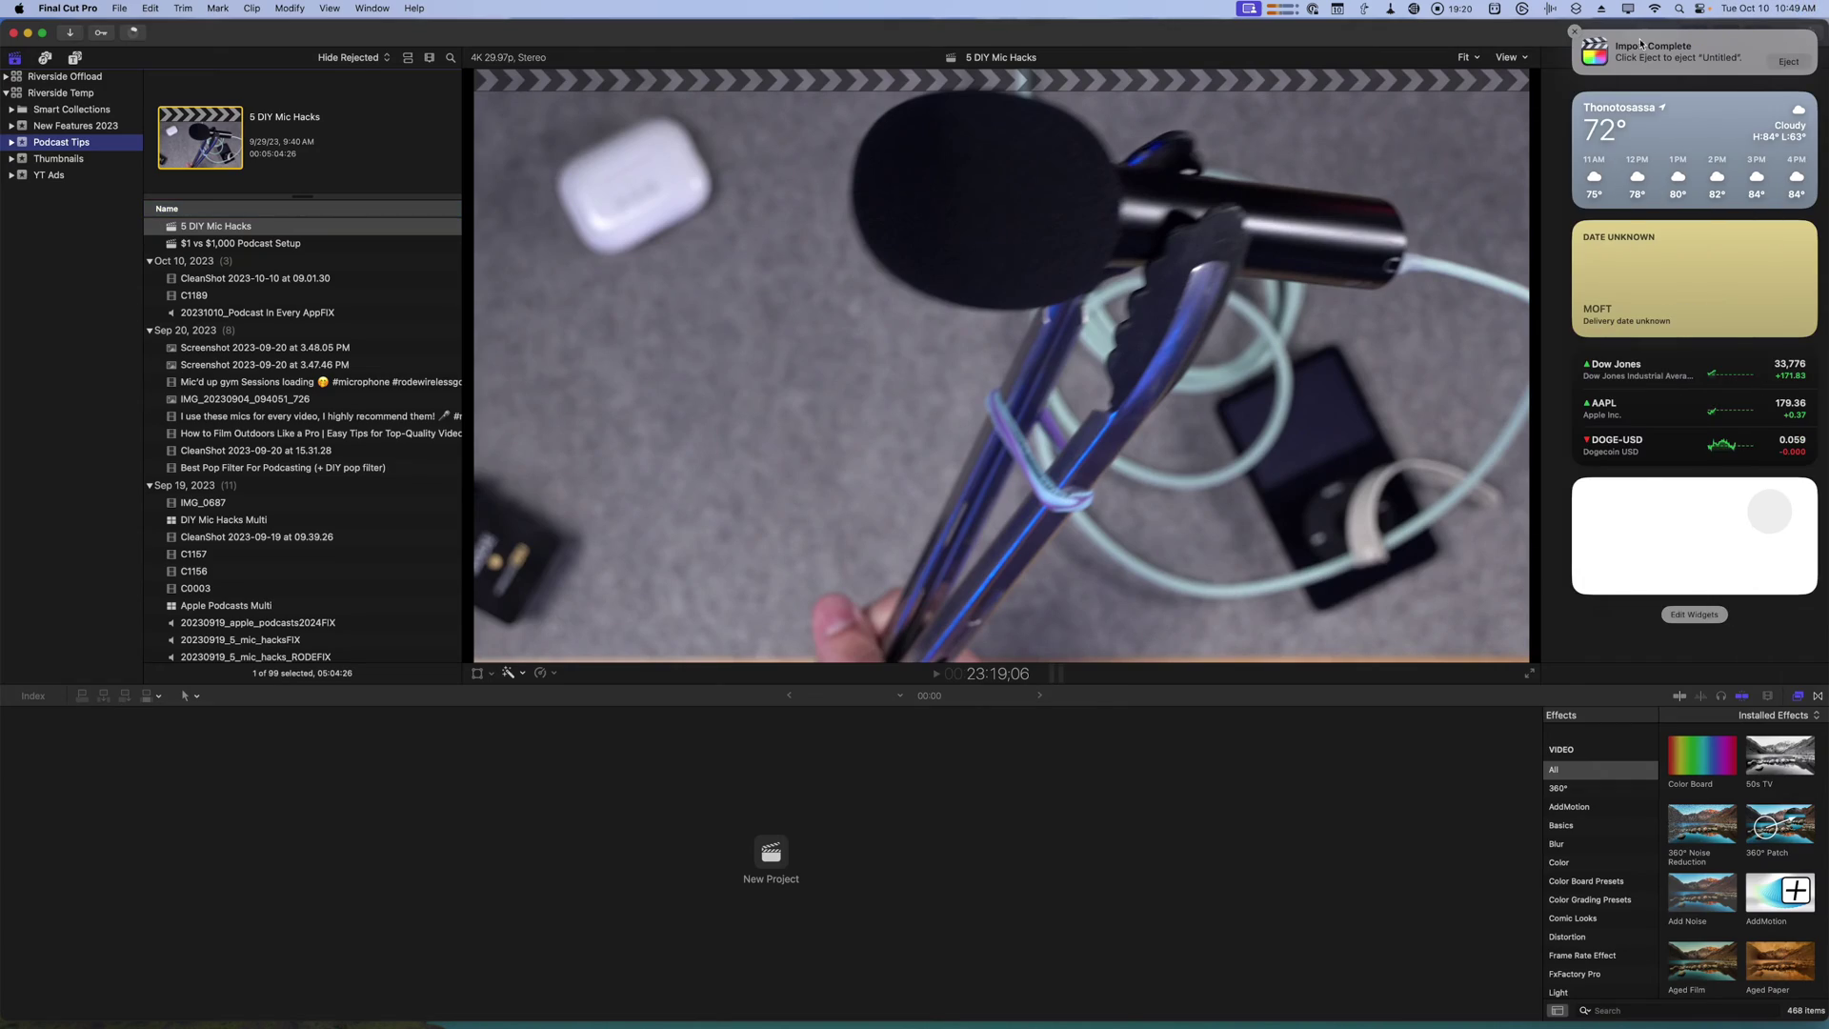
In Final Cut Pro, eject the imported Untitled card and import clip C0001 from the next card into the Podcast Tips event
{"action": "left_click", "coordinate": [1778, 63]}
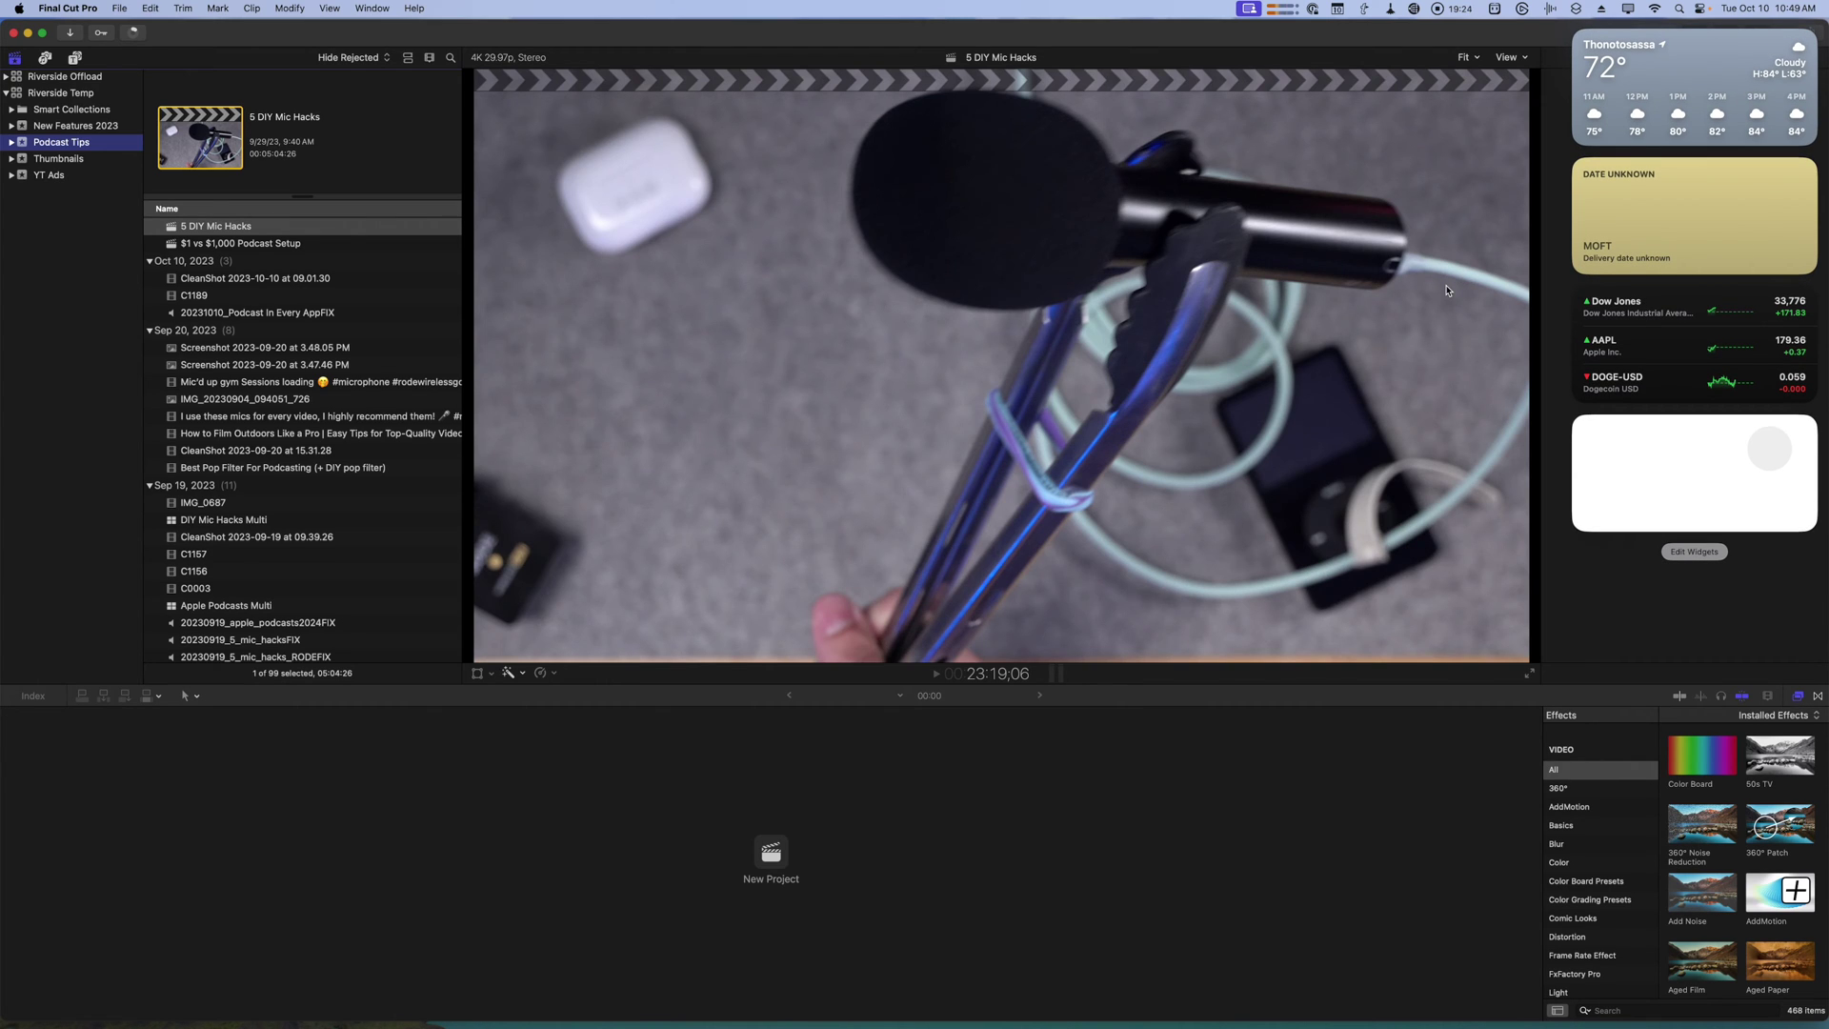
{"action": "left_click", "coordinate": [1446, 291]}
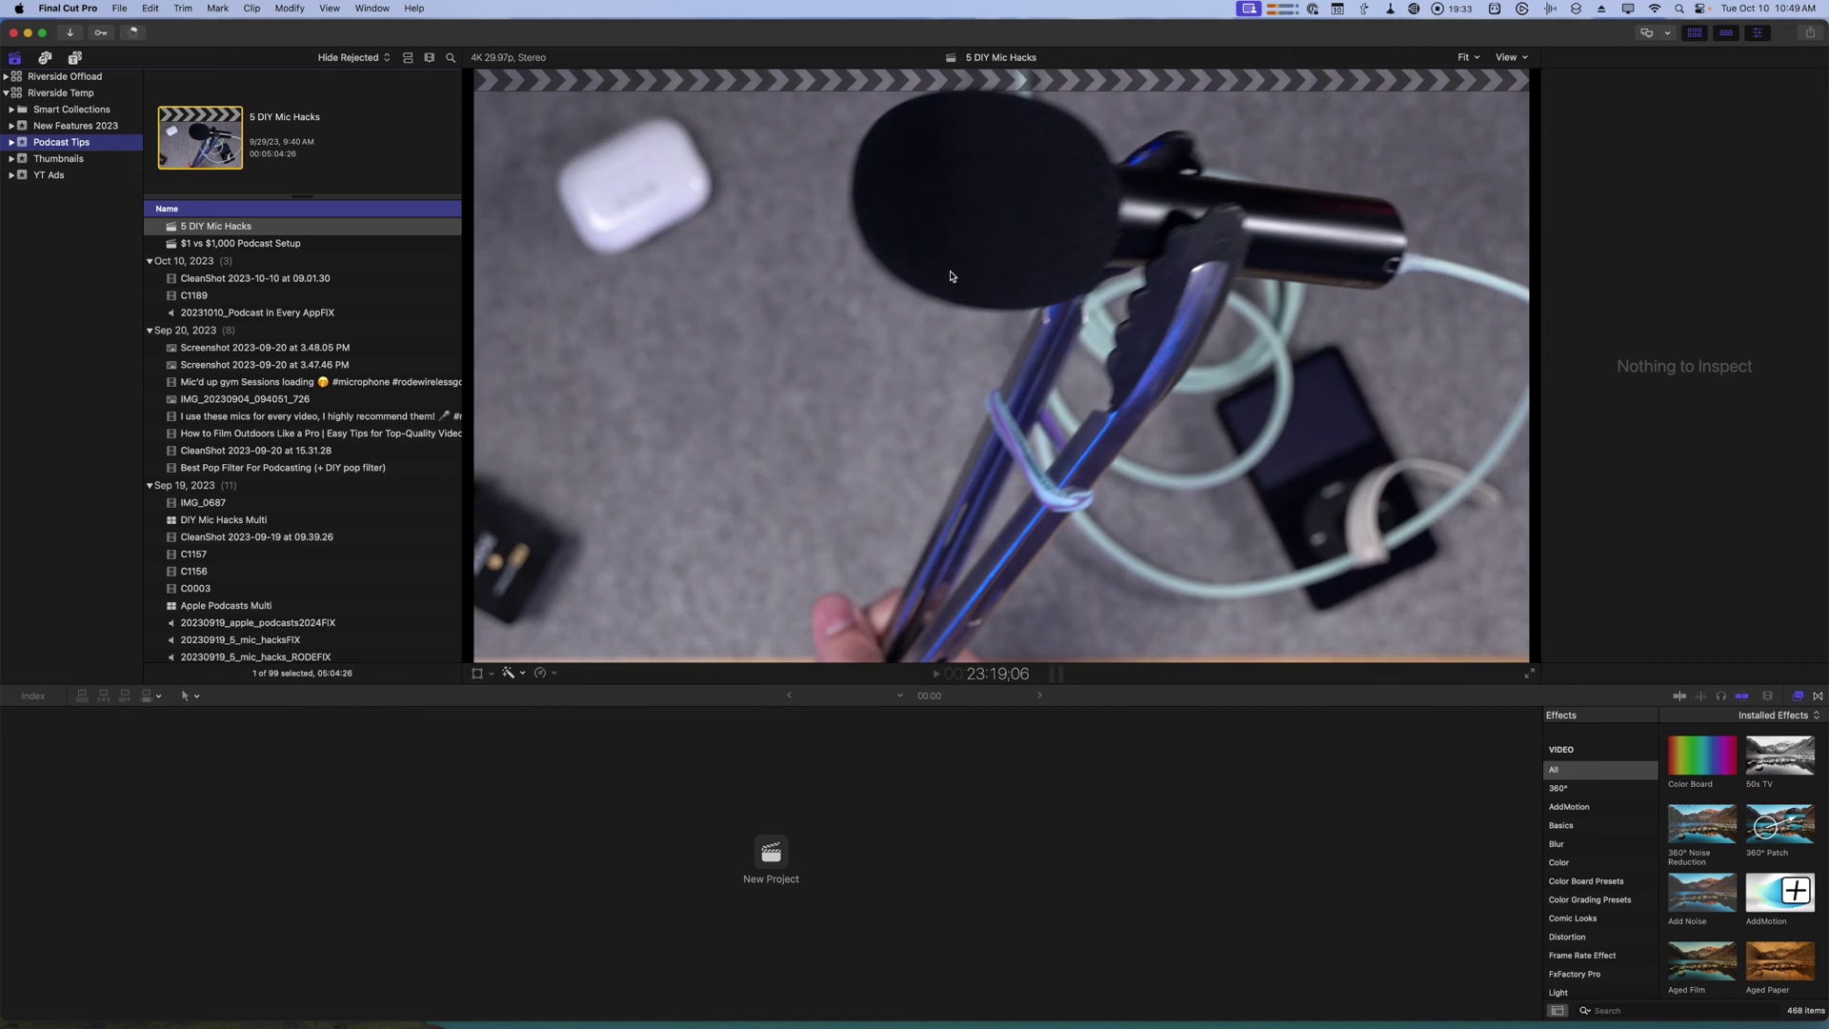
{"action": "key", "text": "super+i"}
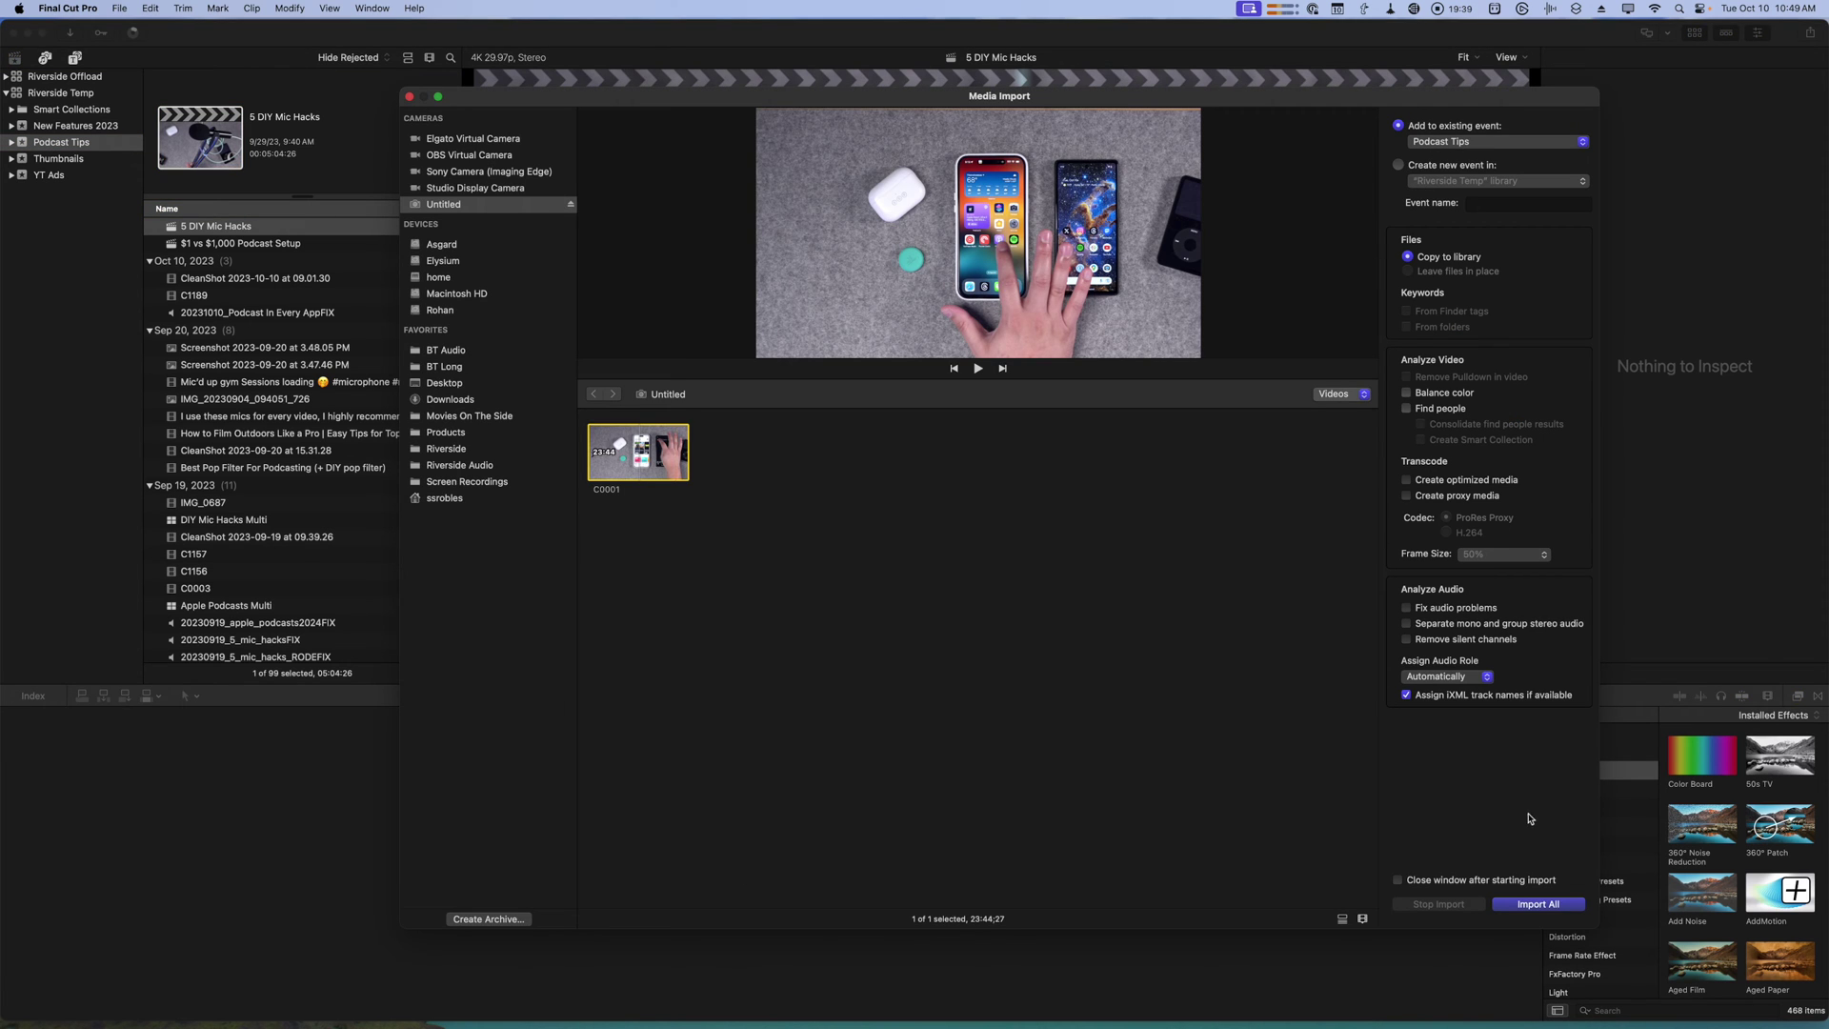
{"action": "left_click", "coordinate": [1537, 904]}
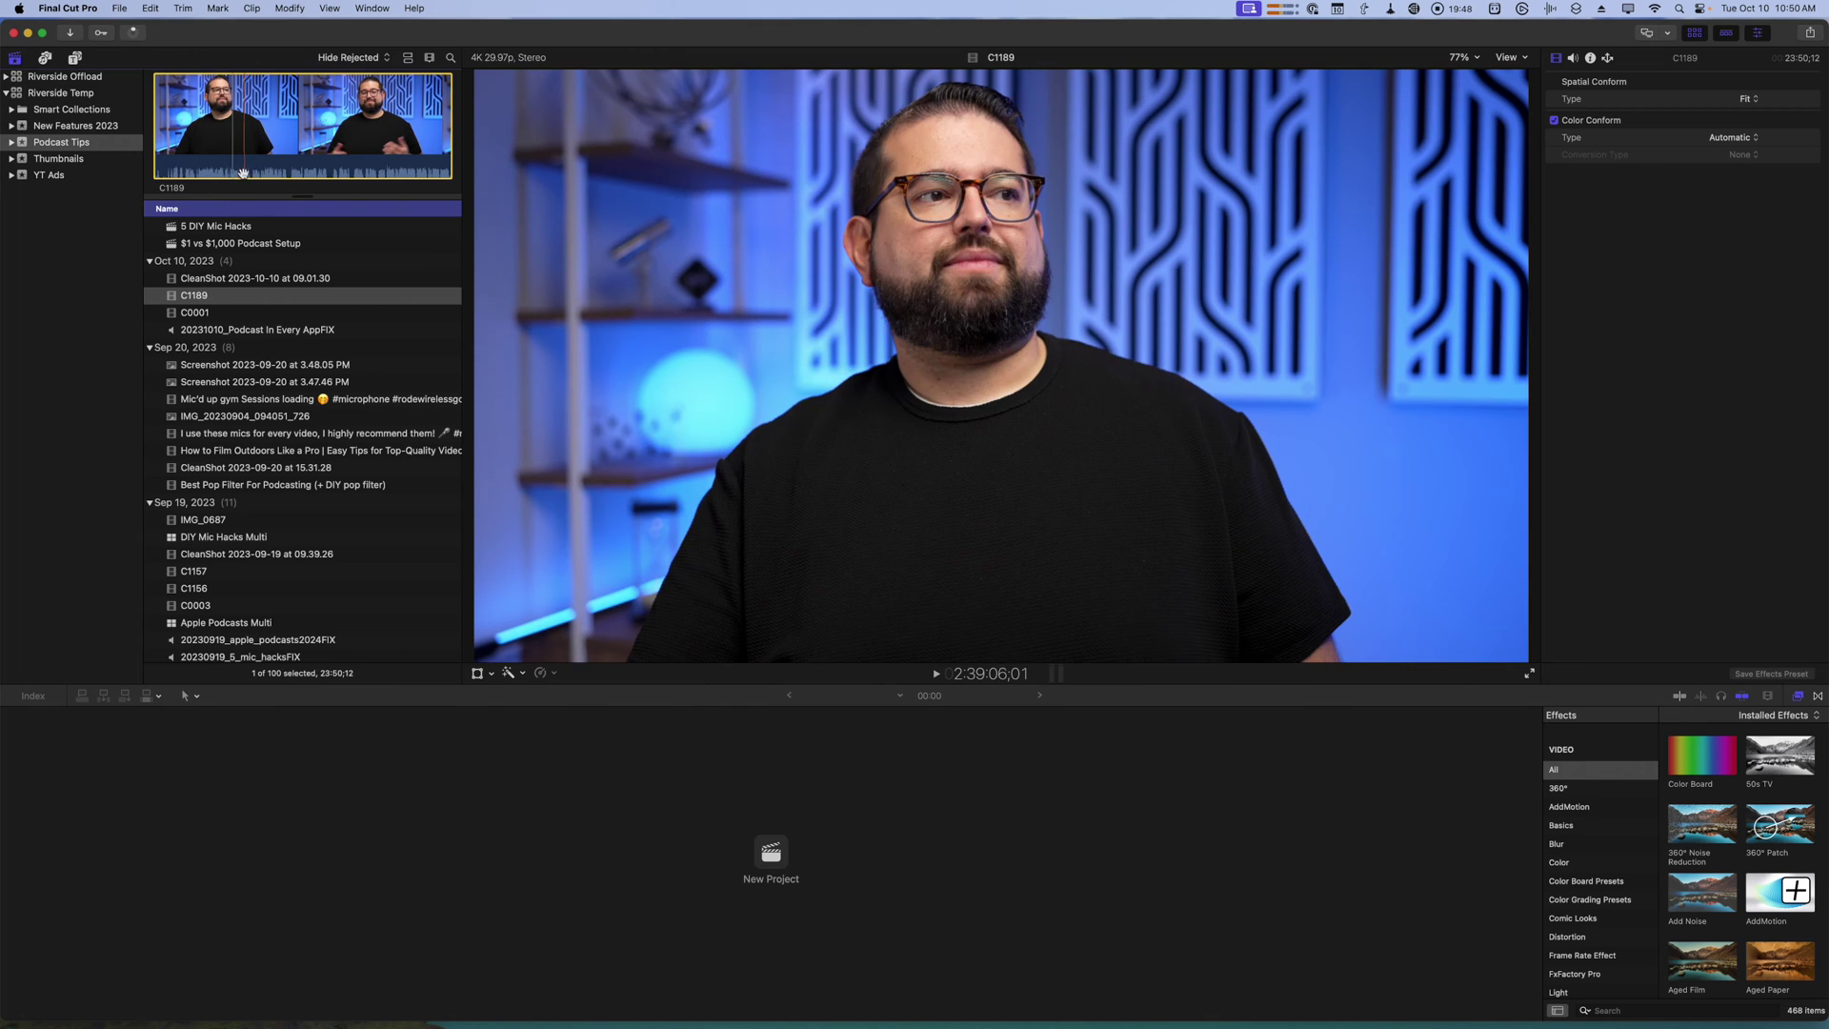
Reveal the source file of clip C1189 in Finder
{"action": "right_click", "coordinate": [275, 300]}
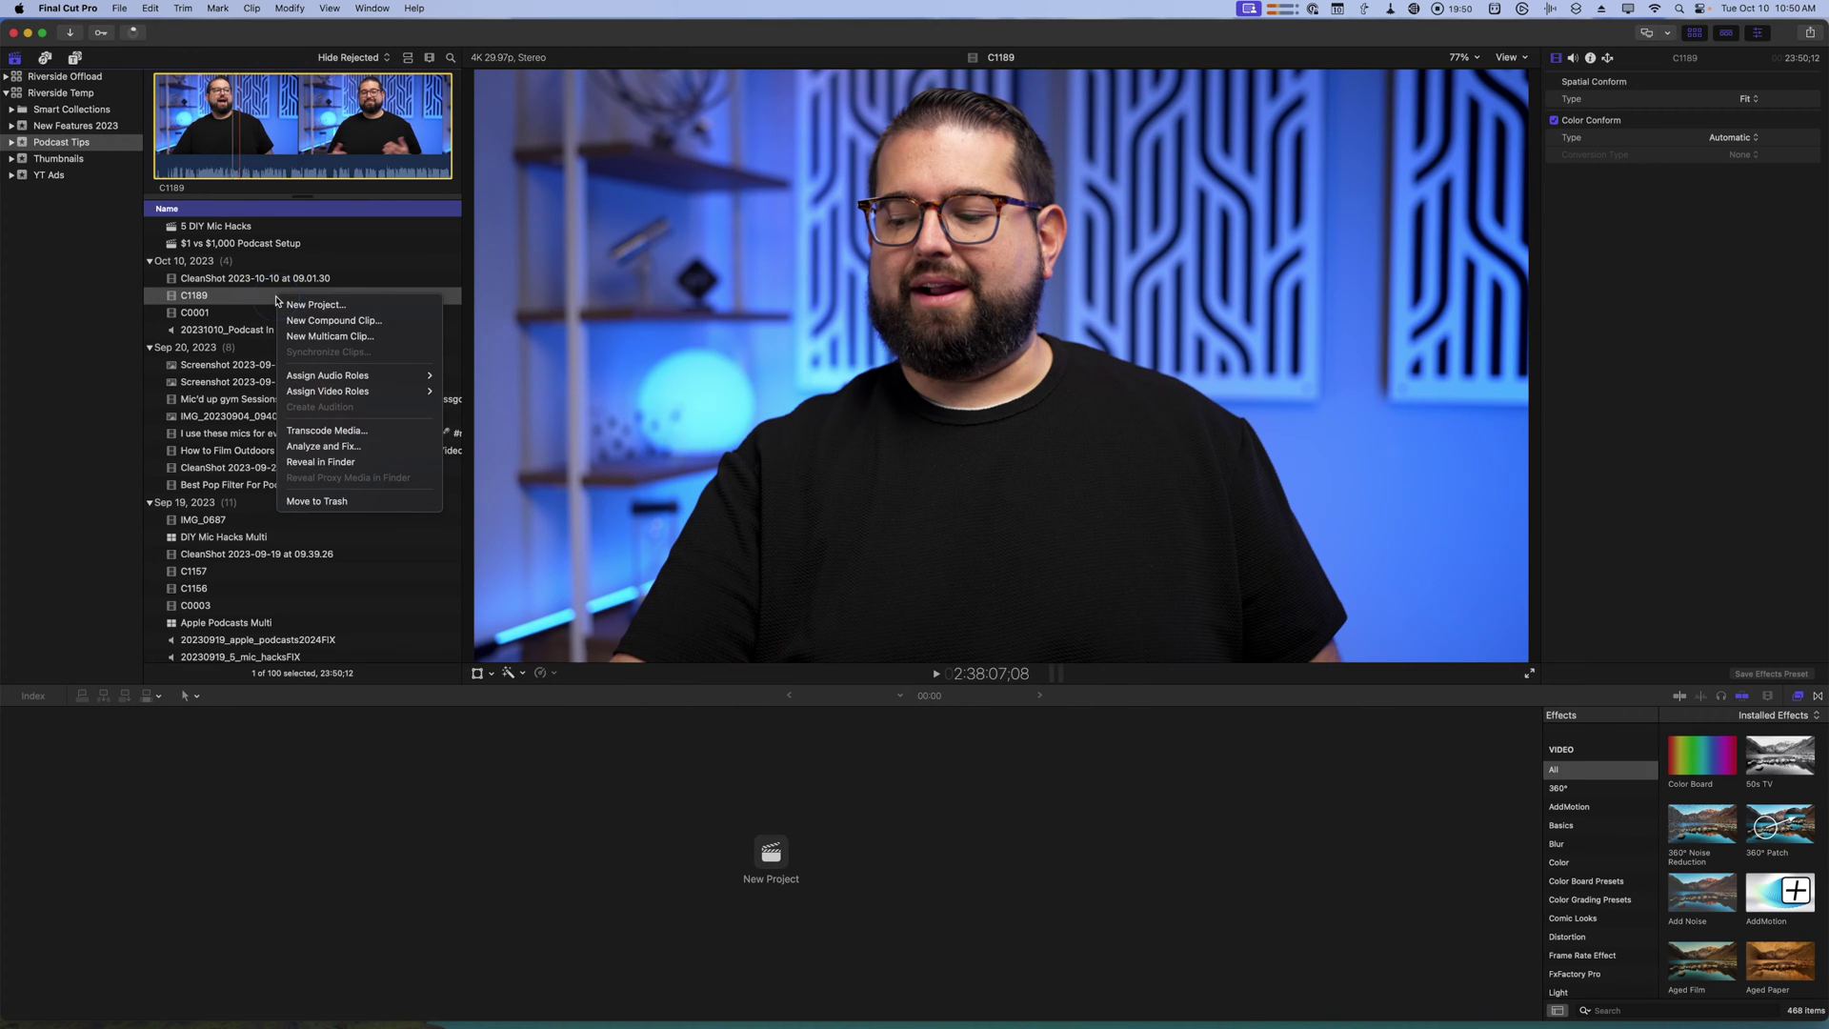
{"action": "left_click", "coordinate": [340, 461]}
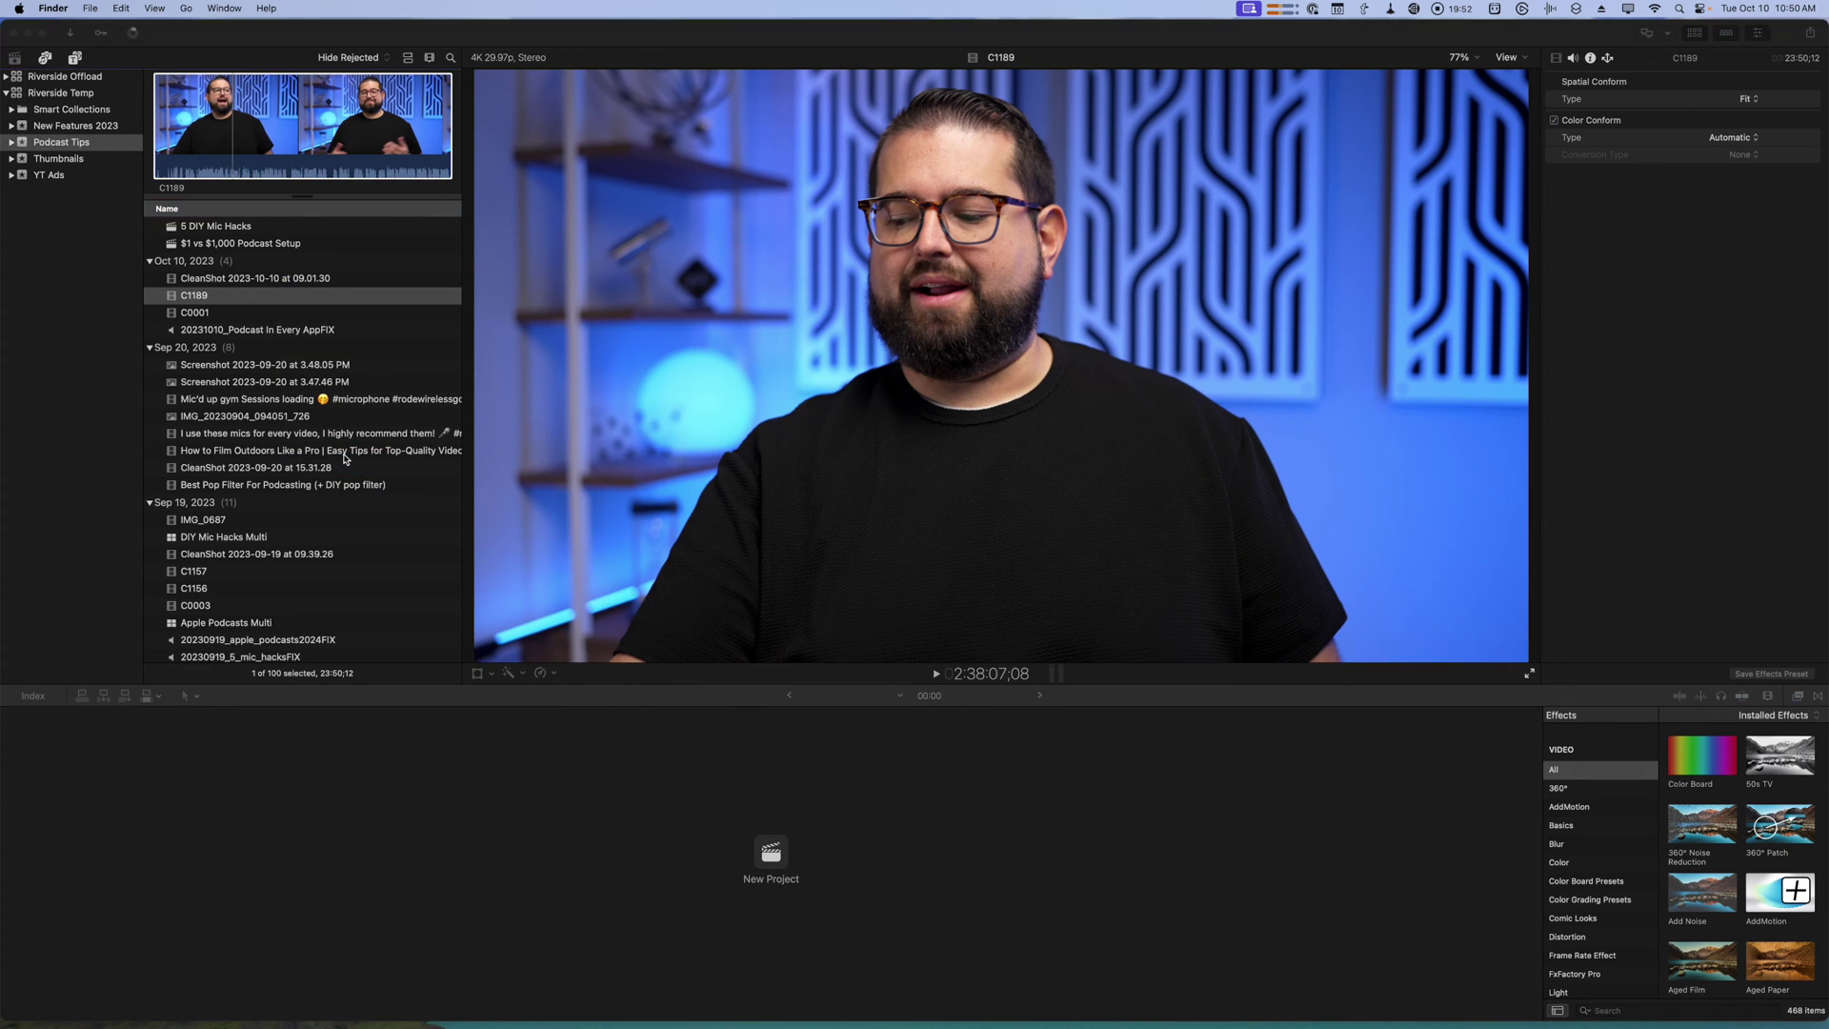
Switch to Gling and create a project named Apple Podcasts vs Spotify from the C1189.mov file
{"action": "left_click_drag", "start_coordinate": [928, 209], "coordinate": [1458, 153]}
{"action": "mouse_move", "coordinate": [915, 1003]}
{"action": "left_click", "coordinate": [494, 997]}
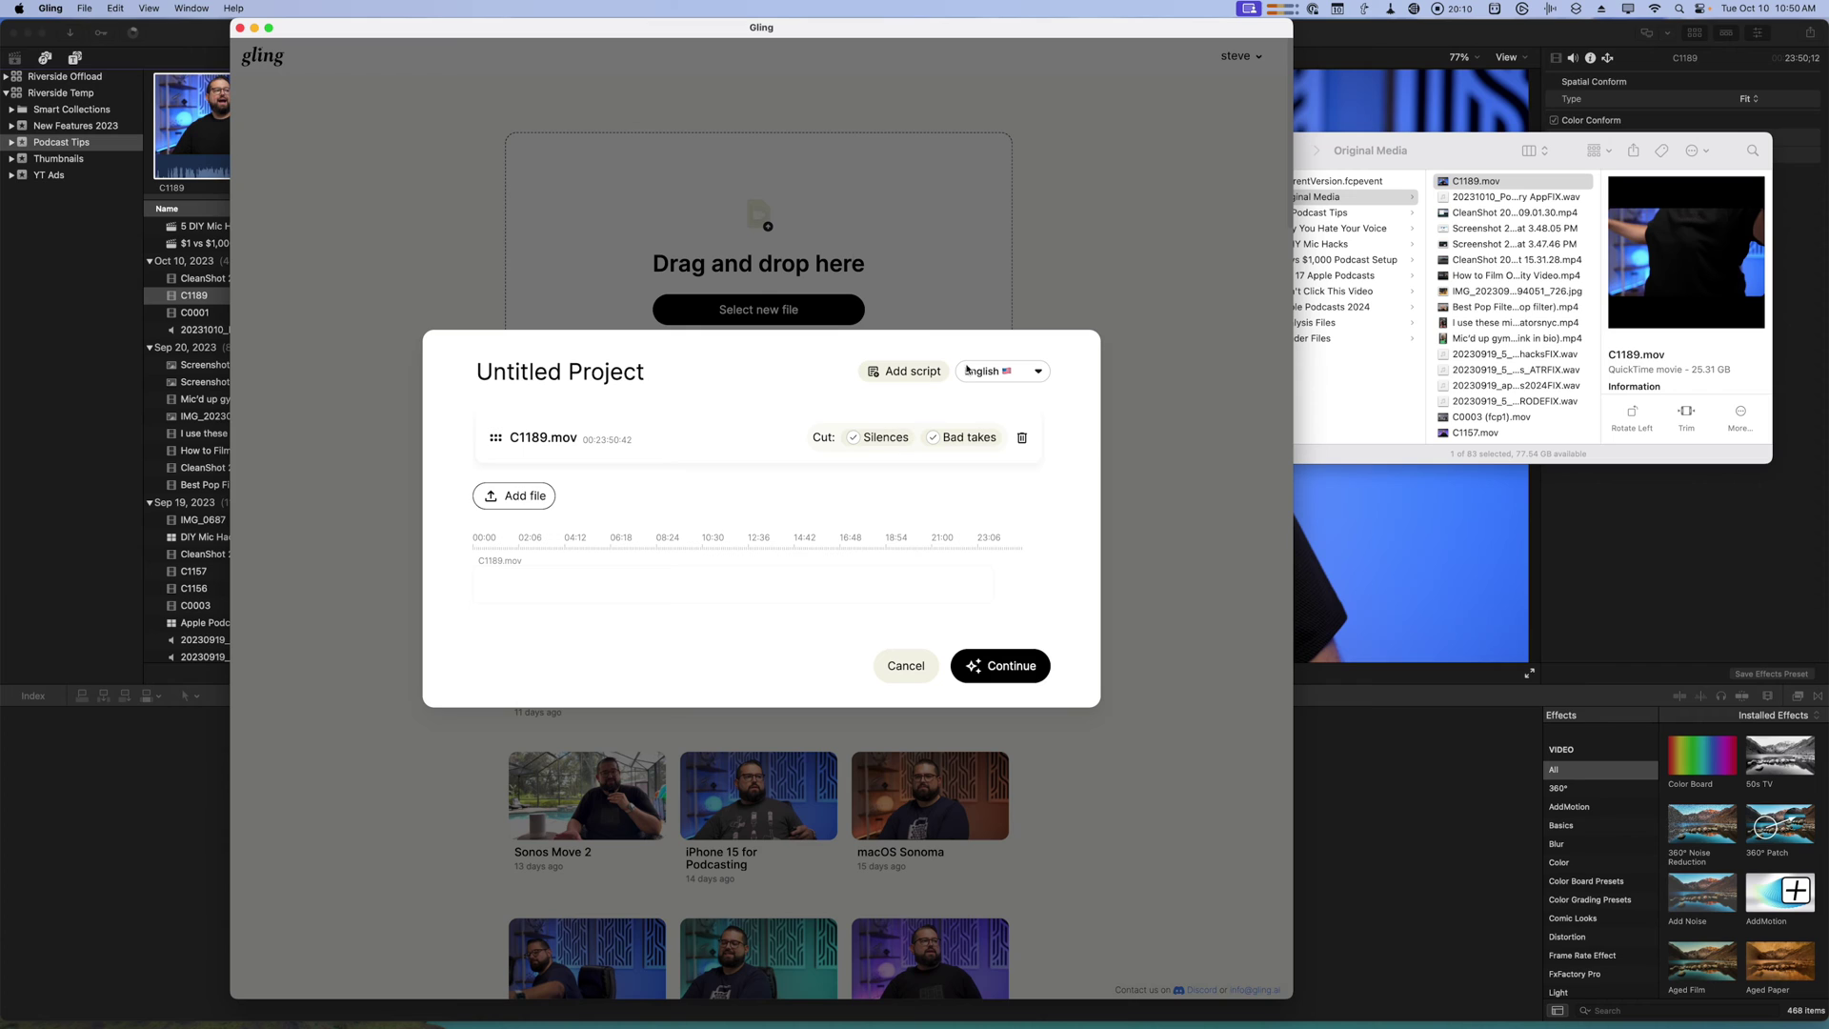
{"action": "triple_click", "coordinate": [570, 372]}
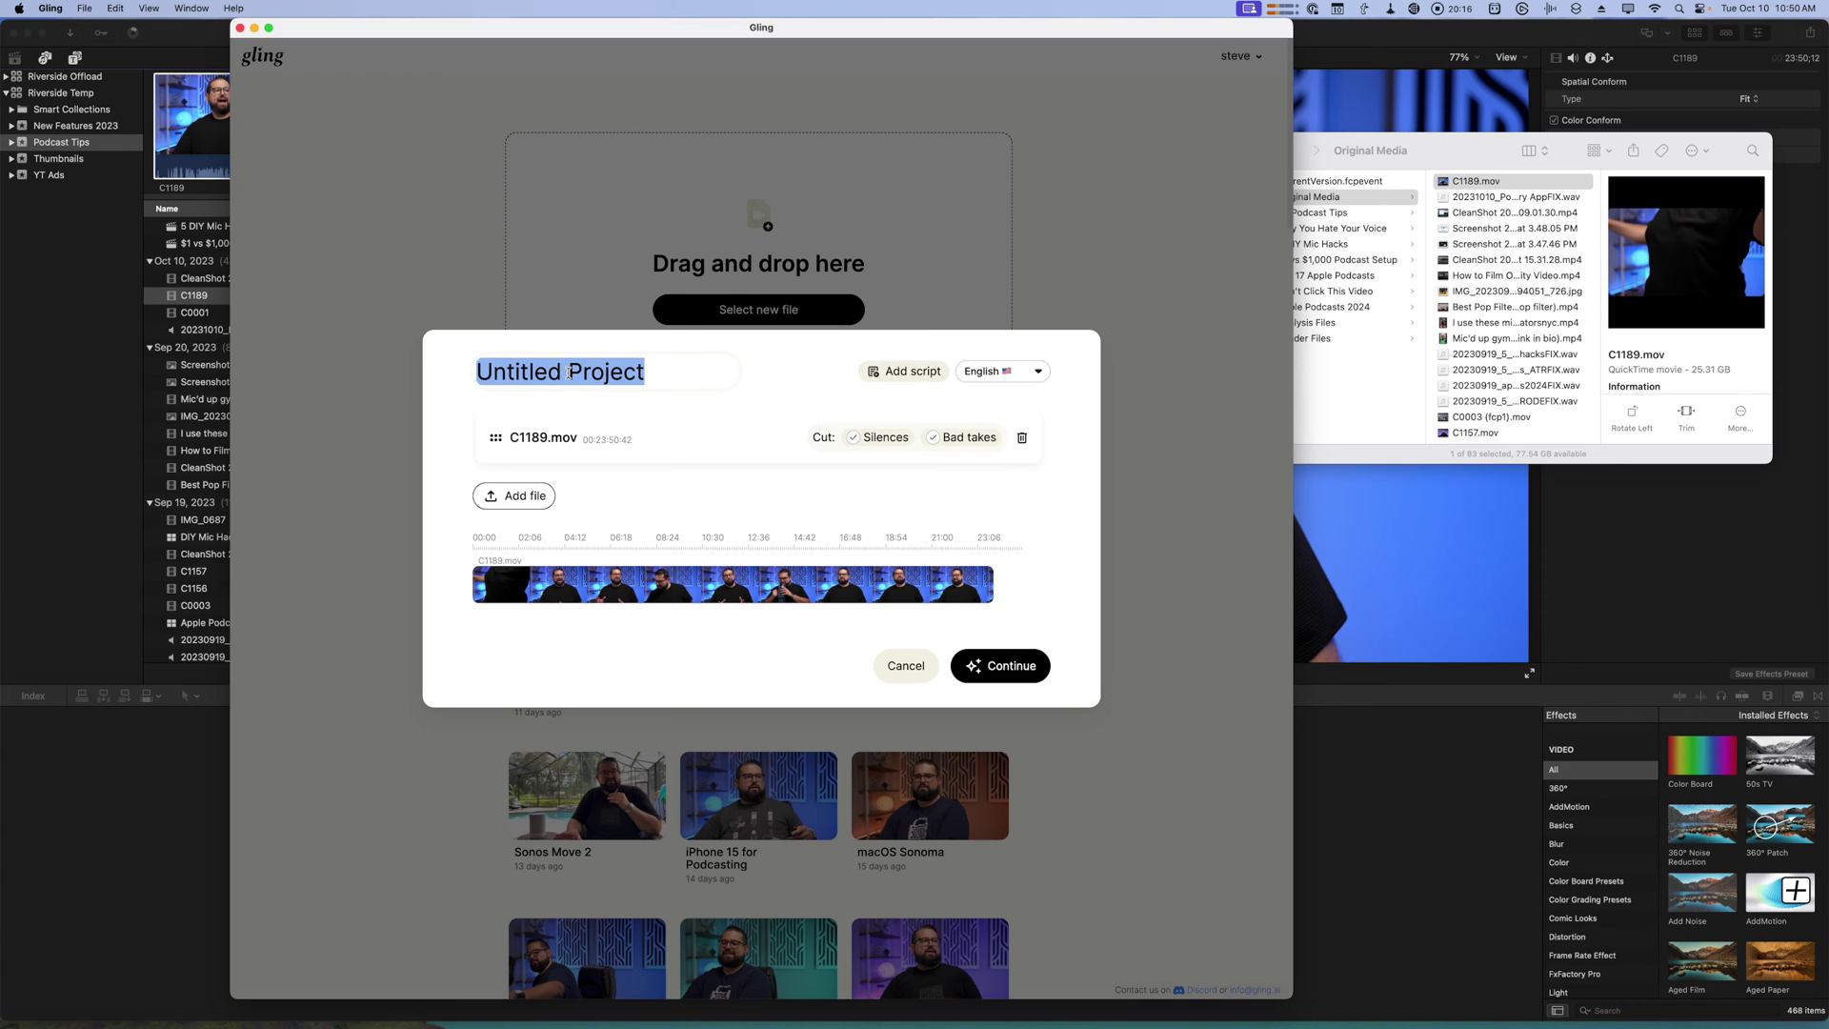
{"action": "type", "text": "Apple Podcasts vs Spoti"}
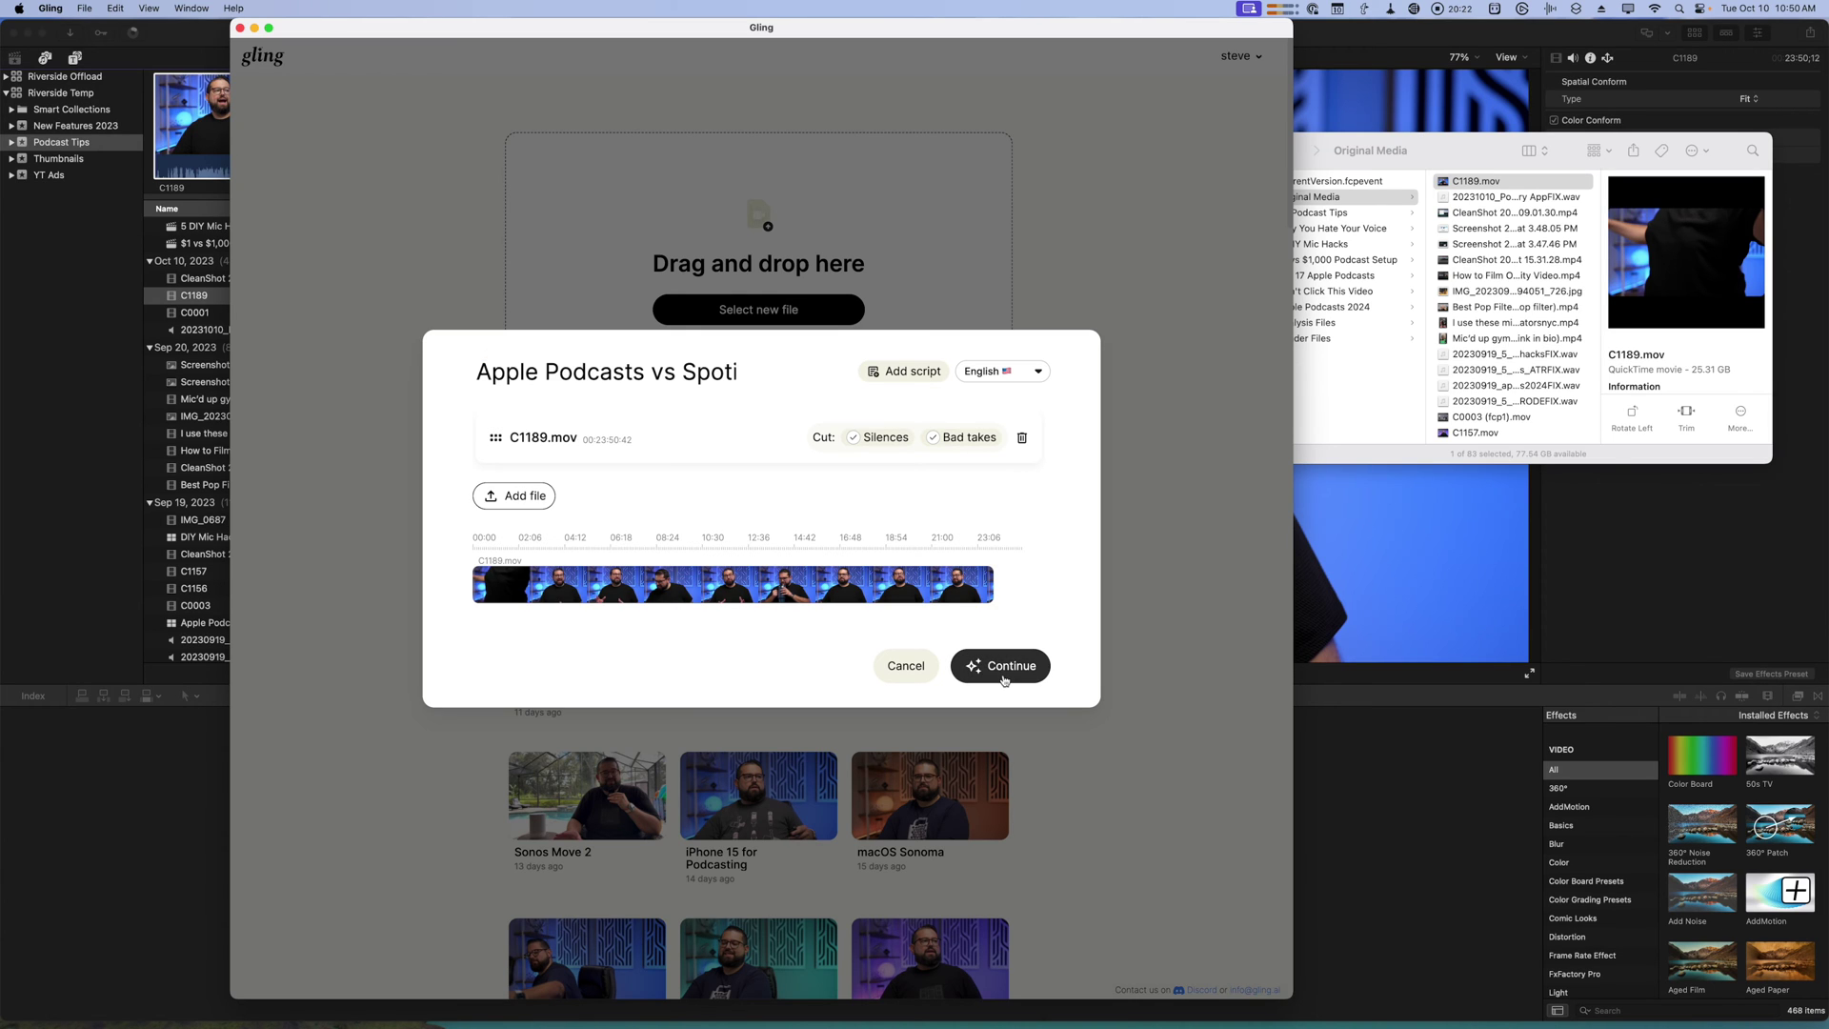
{"action": "left_click", "coordinate": [1000, 665]}
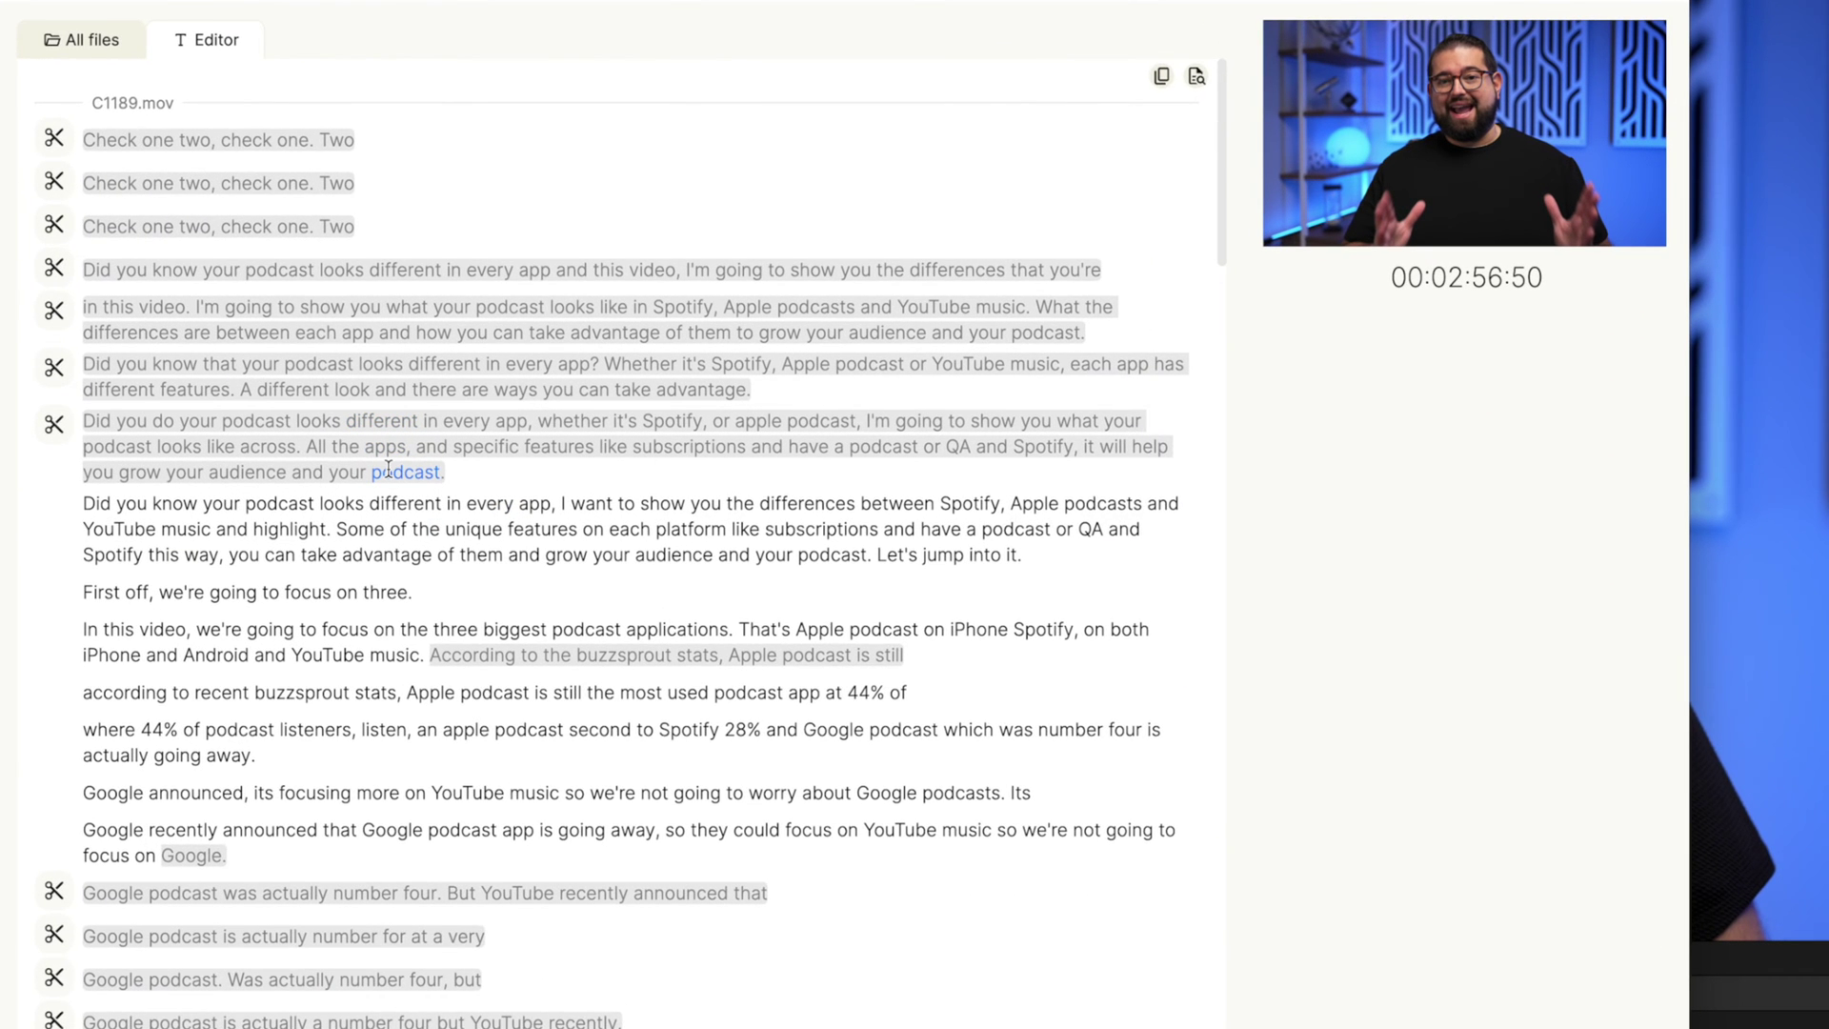
Look through the transcript's automatic cuts and export the project as an FCP multicam (.fcpxml) file to Downloads
{"action": "scroll", "coordinate": [226, 255], "scroll_direction": "down", "scroll_amount": 2}
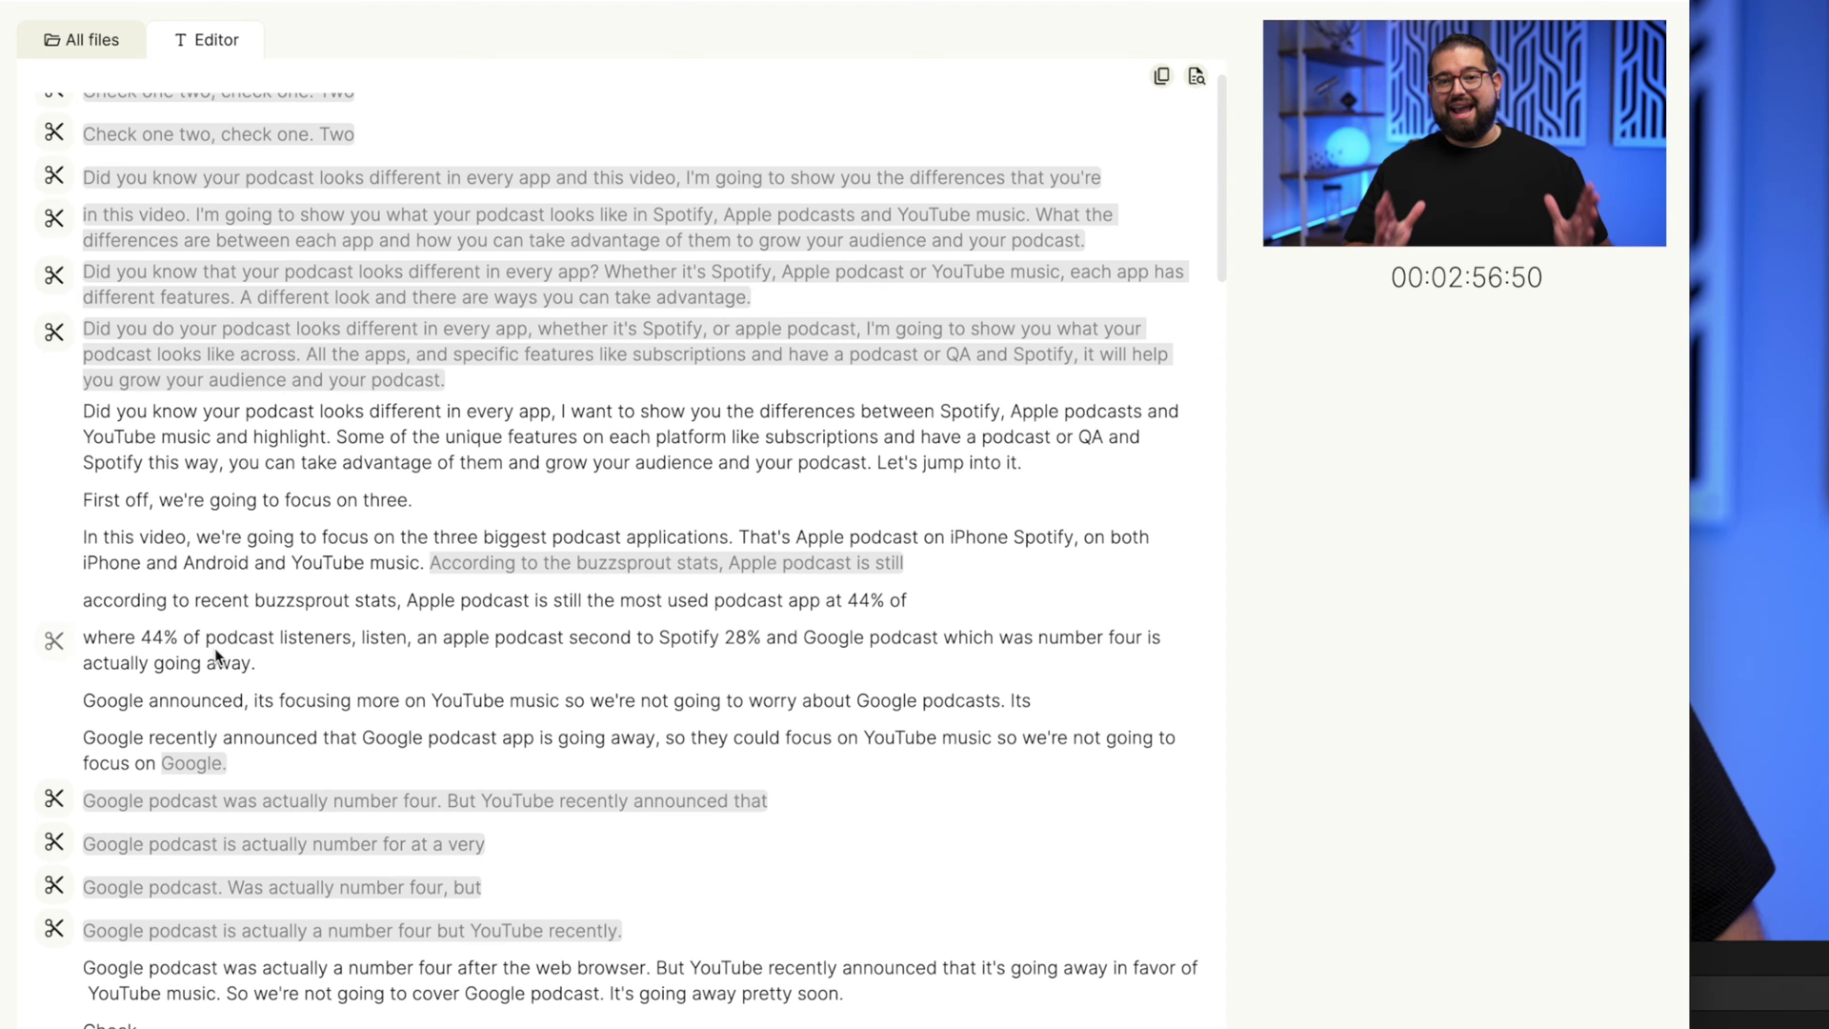
{"action": "scroll", "coordinate": [214, 656], "scroll_direction": "down", "scroll_amount": 5}
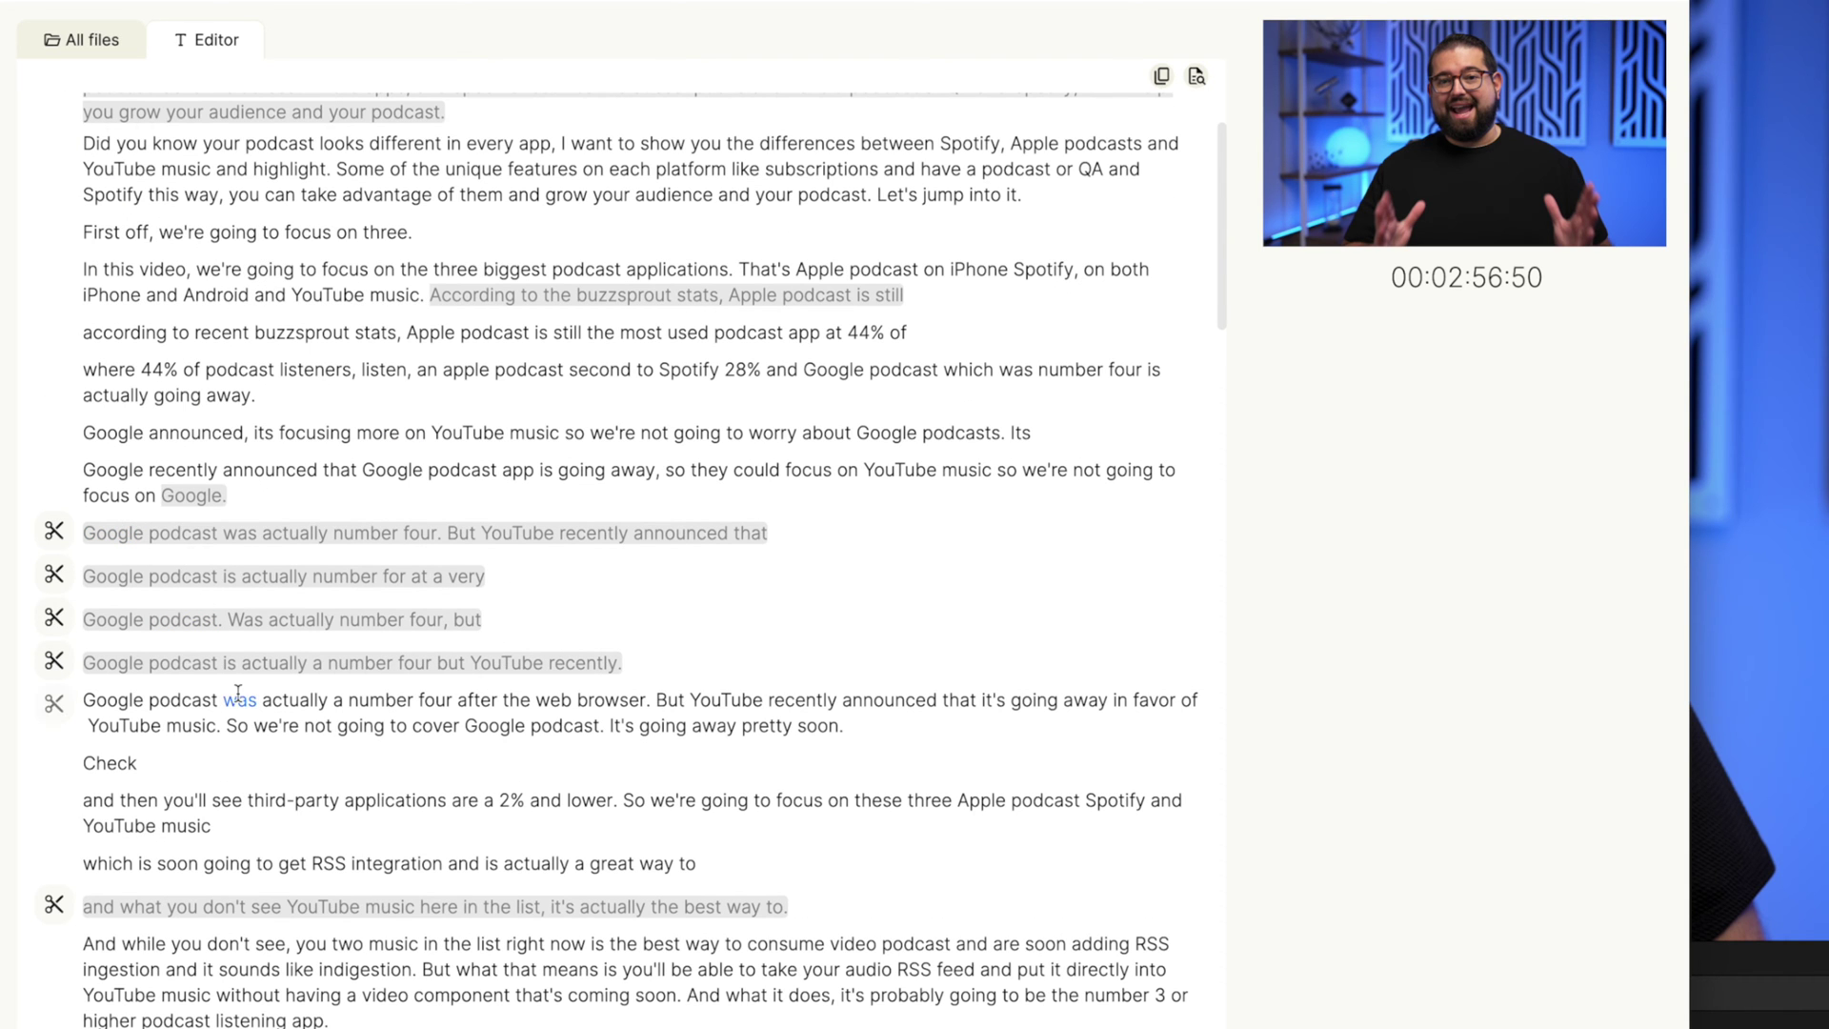
{"action": "scroll", "coordinate": [401, 716], "scroll_direction": "down", "scroll_amount": 15}
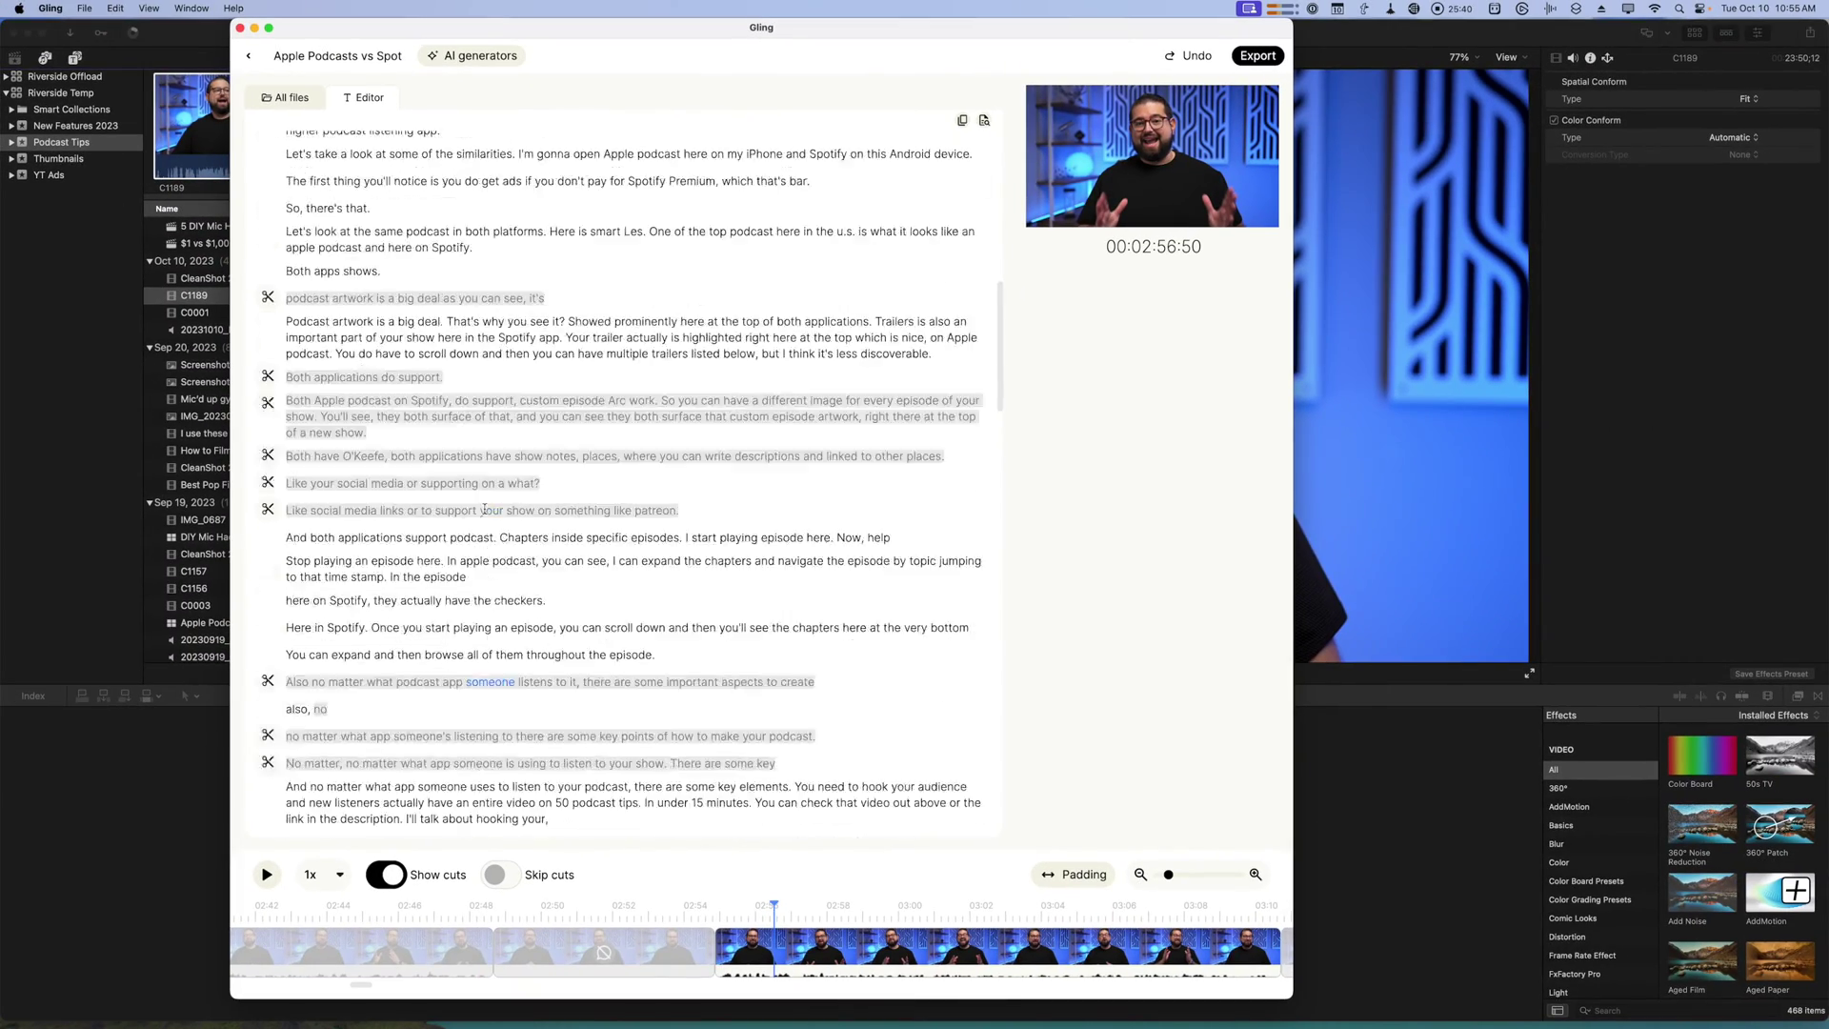
{"action": "scroll", "coordinate": [699, 448], "scroll_direction": "up", "scroll_amount": 15}
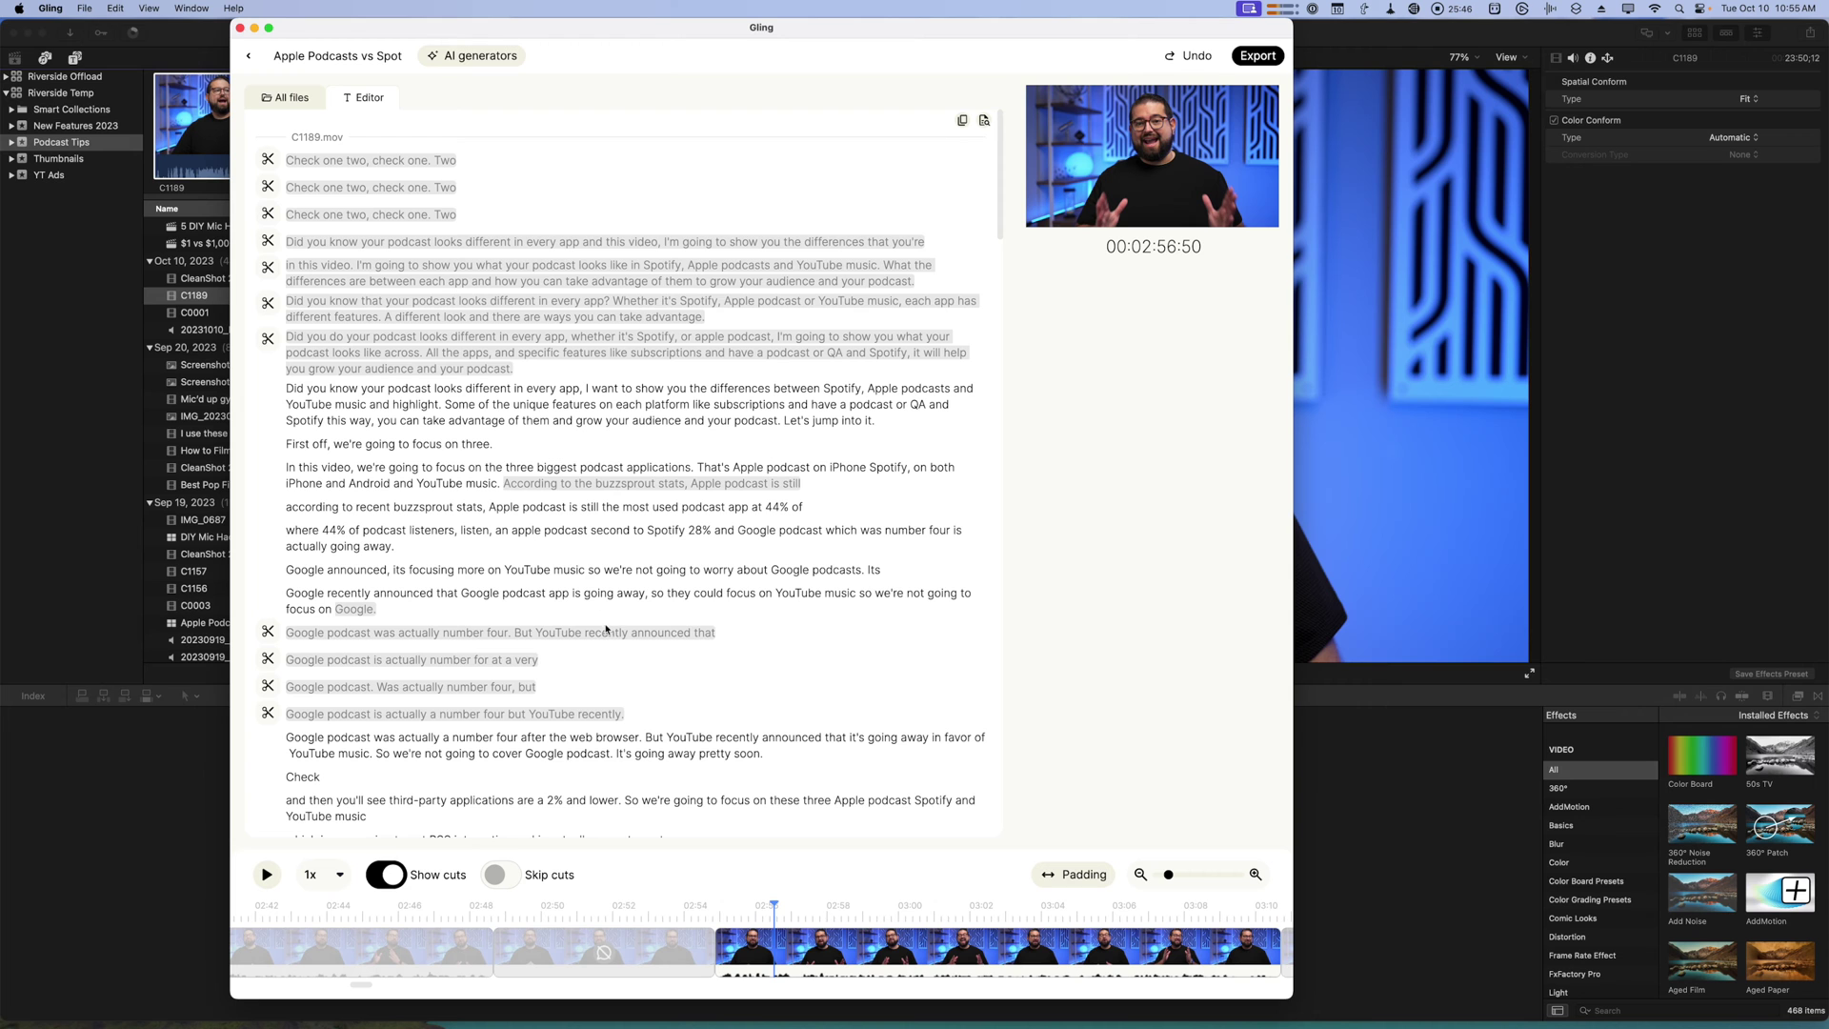
{"action": "left_click", "coordinate": [1258, 55]}
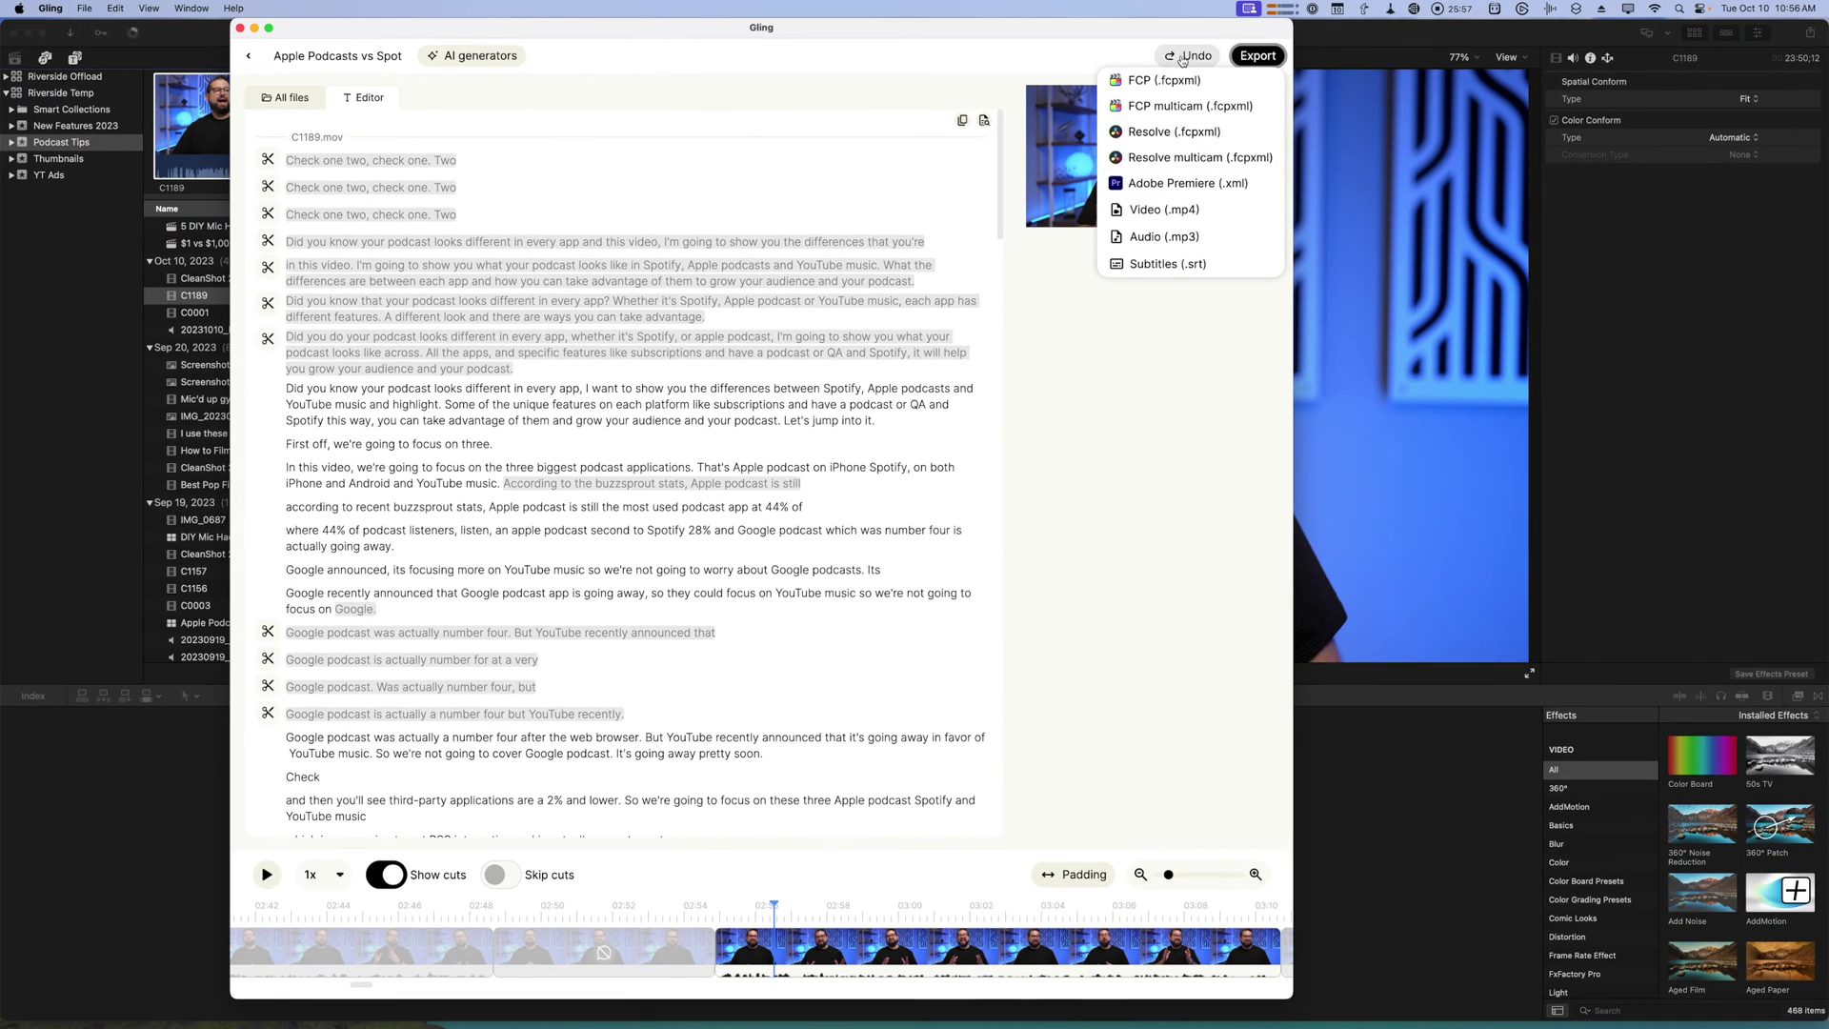
{"action": "left_click", "coordinate": [1150, 172]}
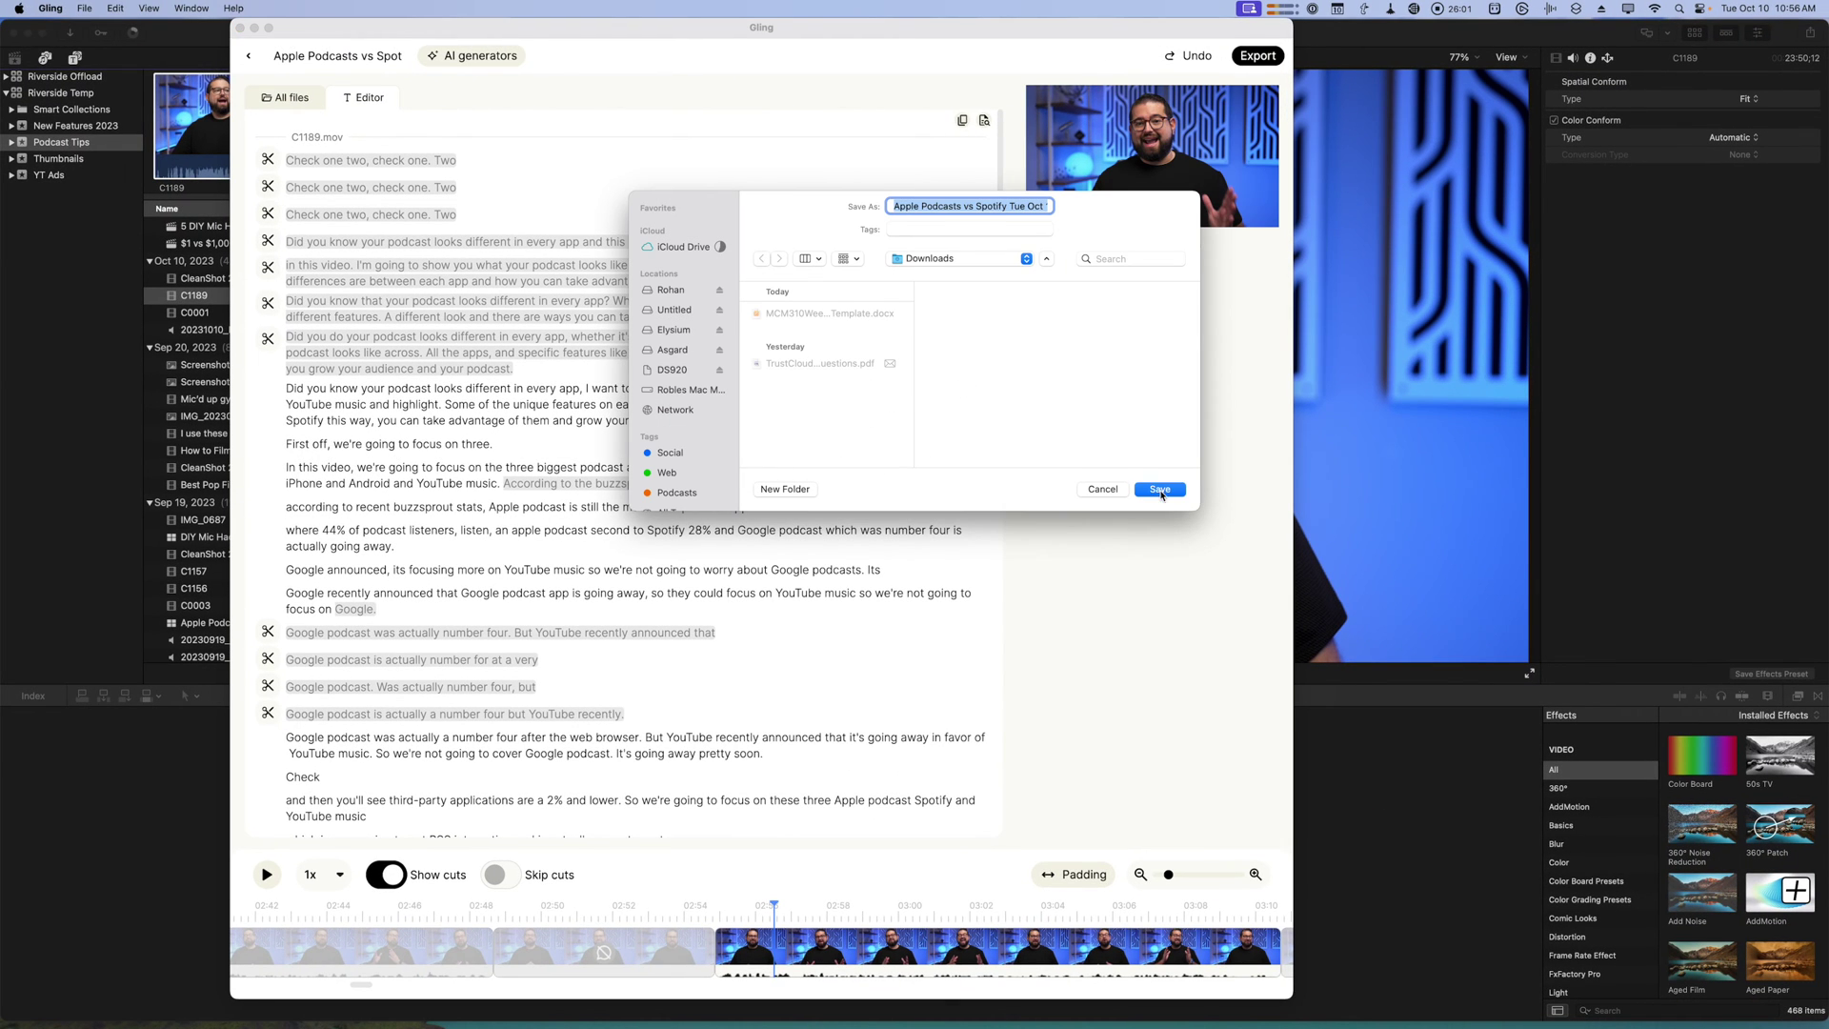
{"action": "left_click", "coordinate": [1159, 490]}
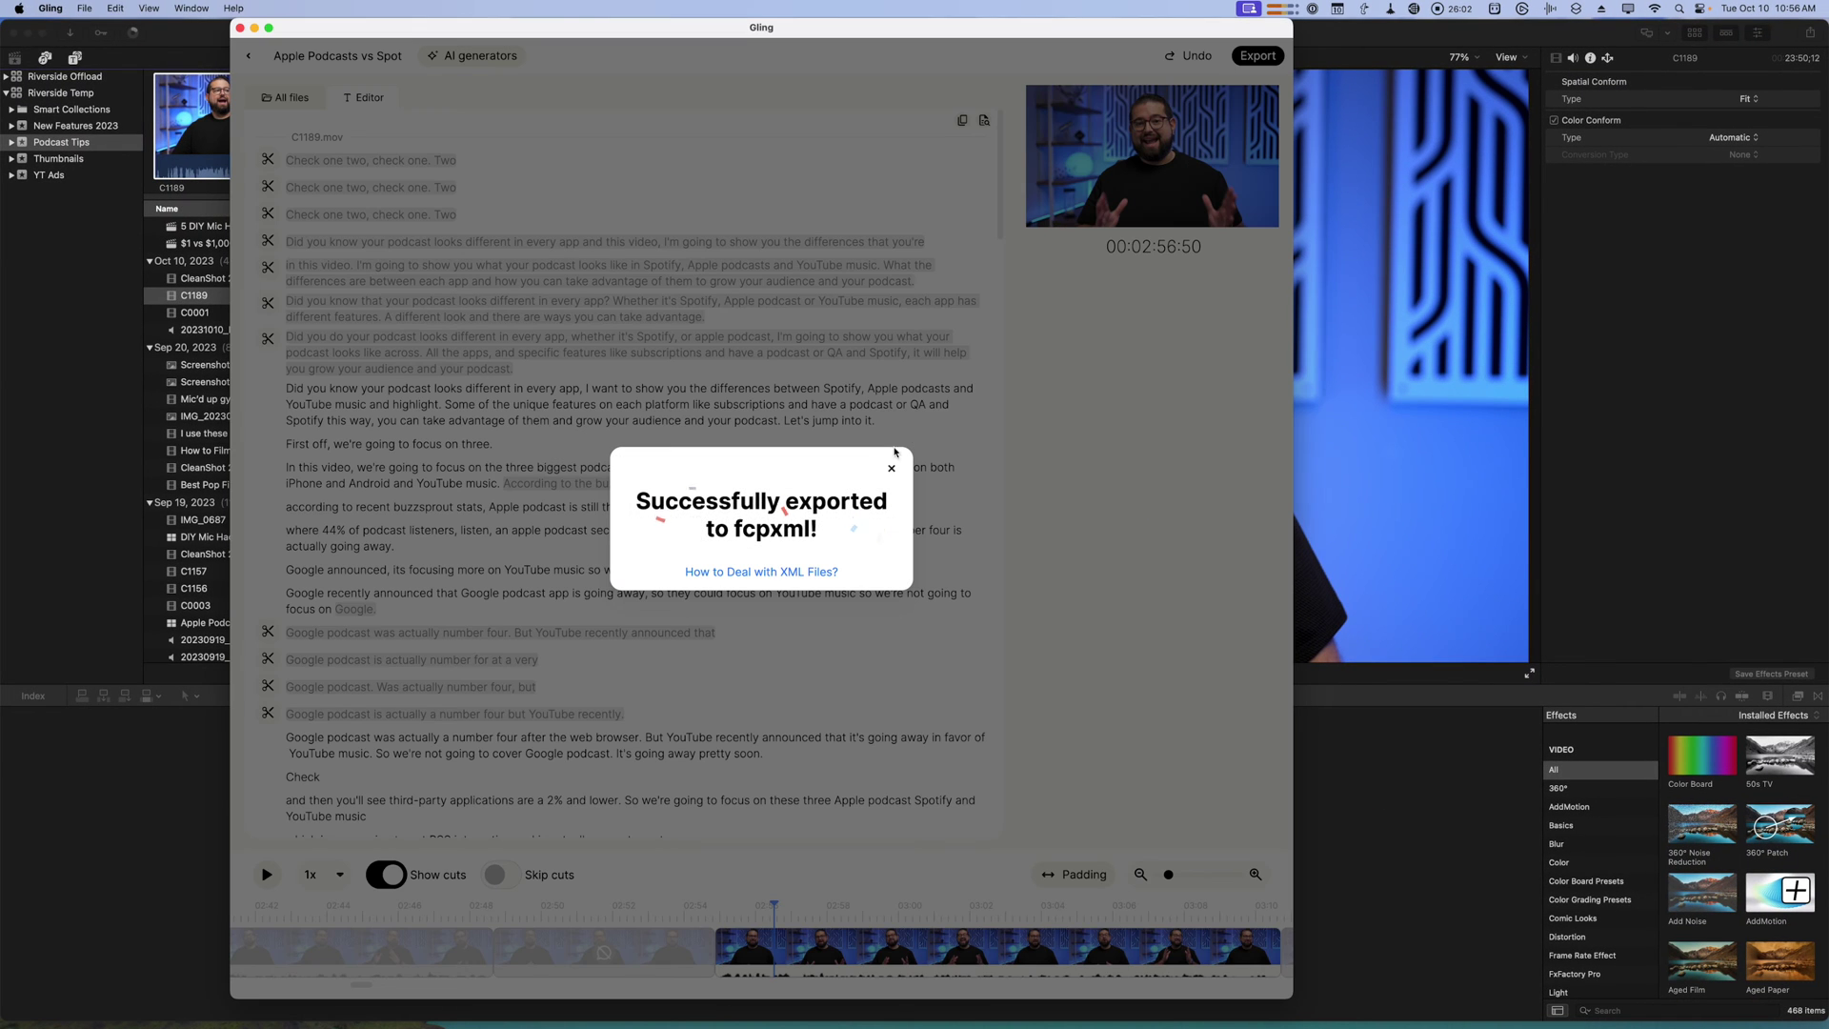
Switch to Final Cut Pro and import the XML file Apple Podcasts vs Spotify Tue Oct 10 2023 - Gling.fcpxml
{"action": "left_click", "coordinate": [56, 364]}
{"action": "left_click", "coordinate": [124, 8]}
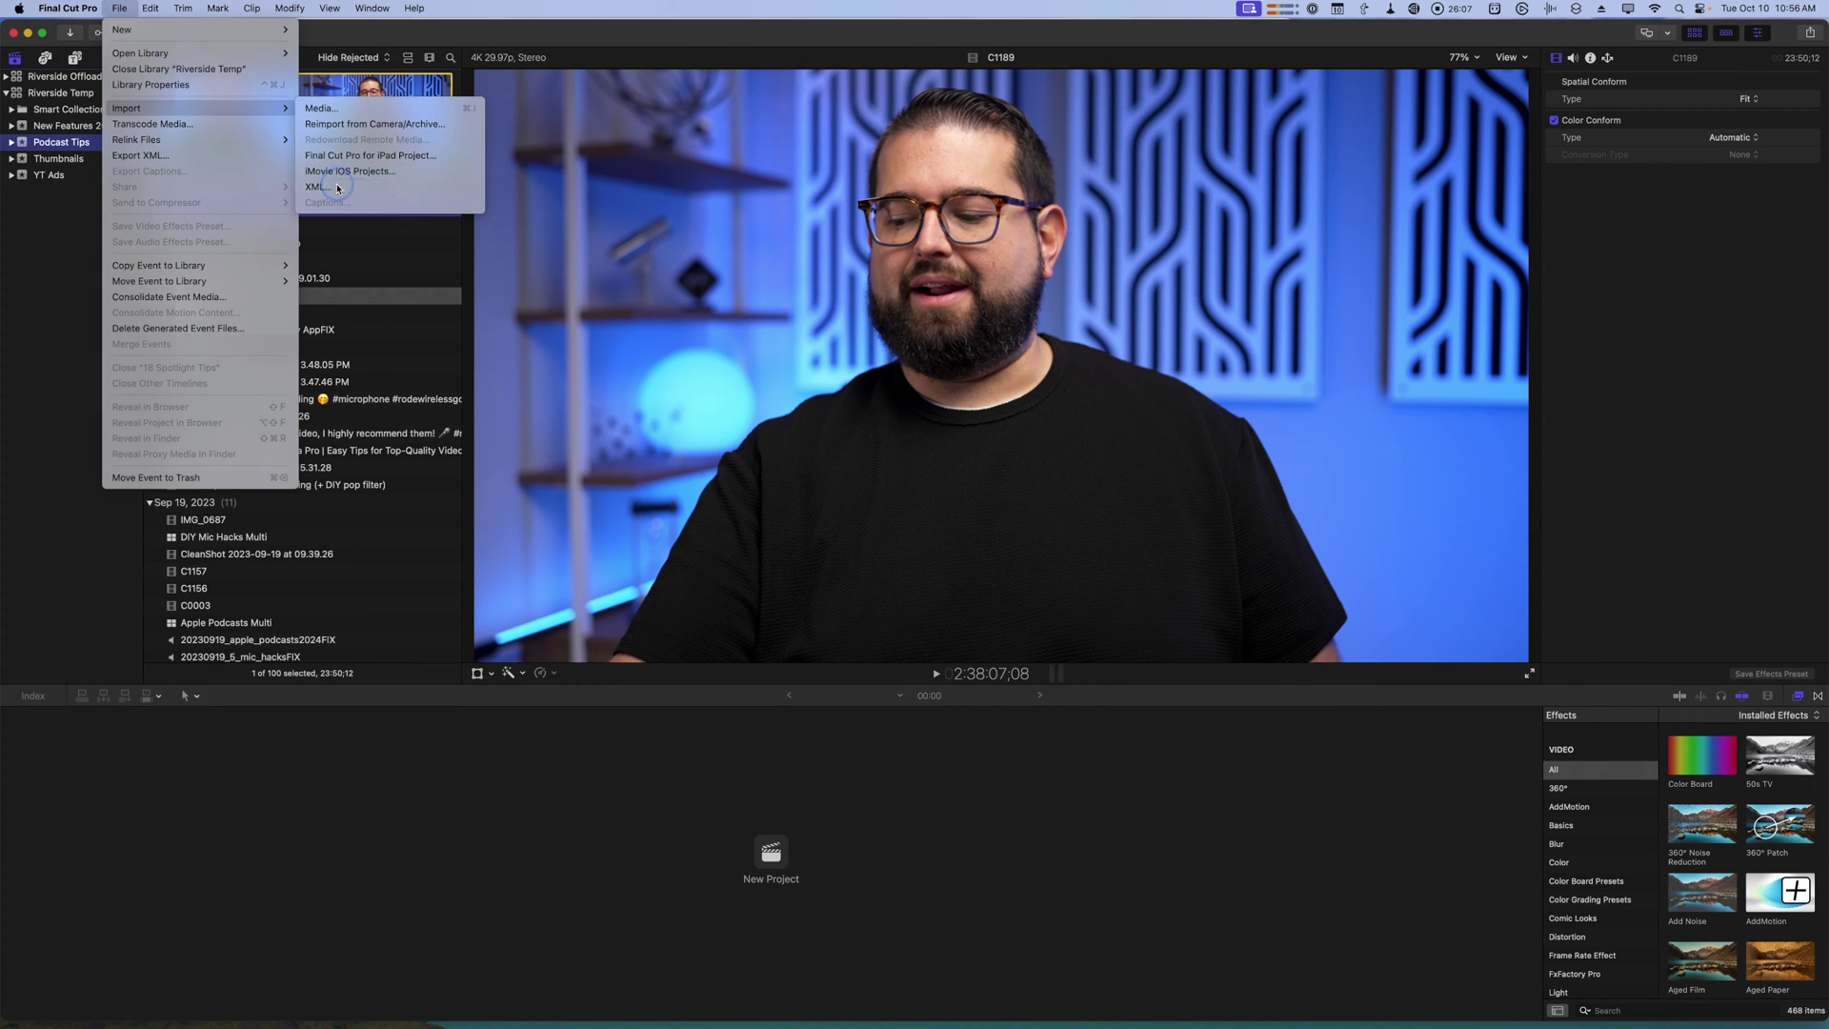
{"action": "left_click", "coordinate": [338, 187]}
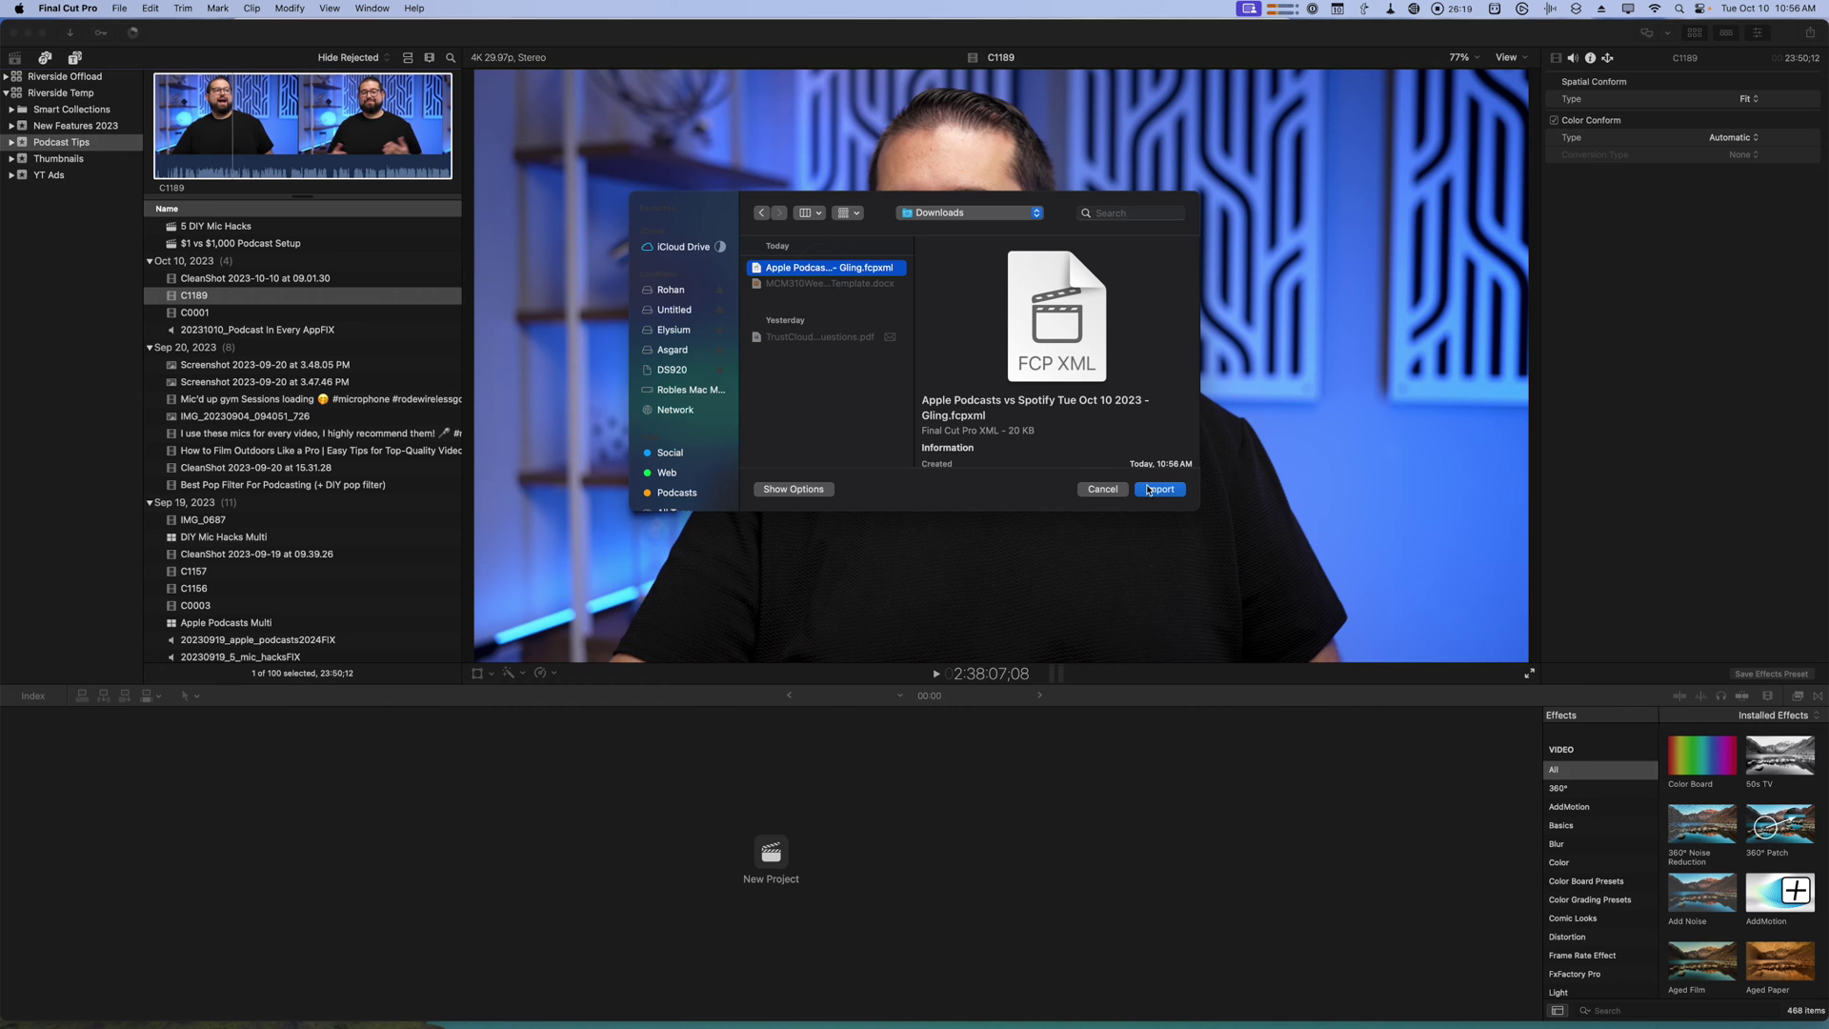
{"action": "left_click", "coordinate": [1158, 489]}
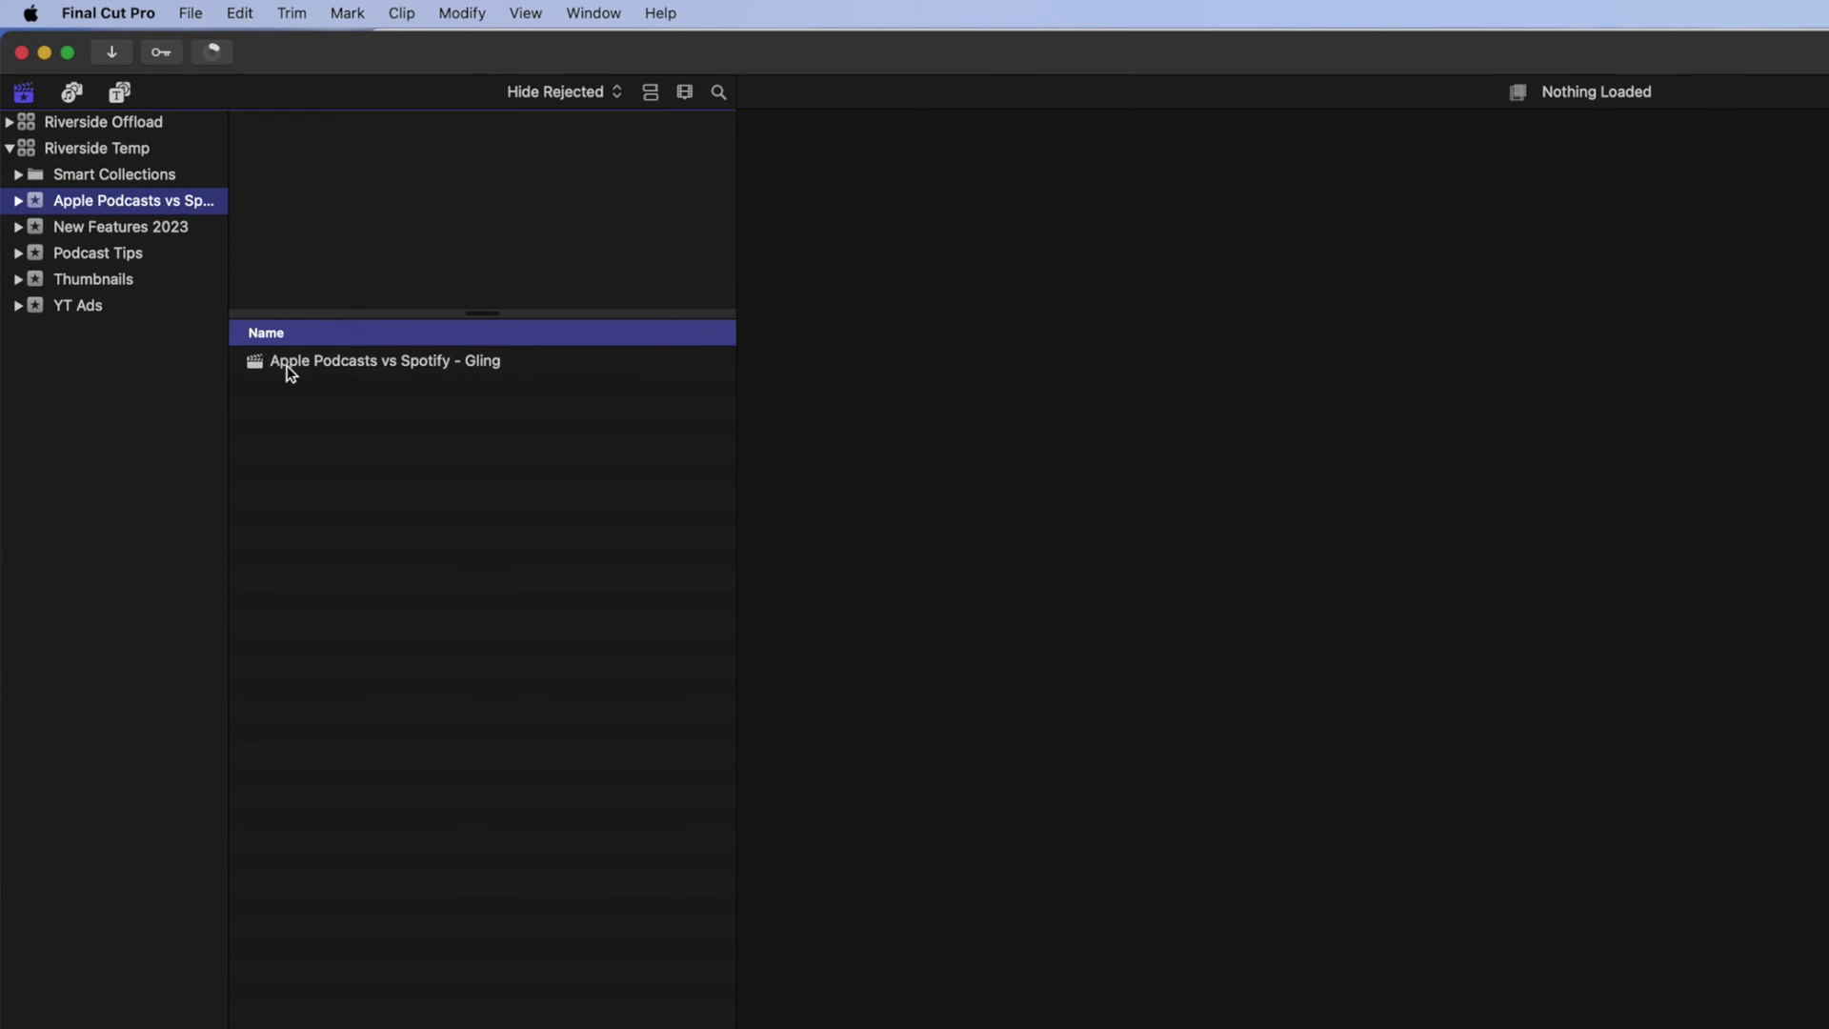
Move the Apple Podcasts vs Spotify - Gling project into the Podcast Tips event and delete the event it was imported with
{"action": "double_click", "coordinate": [369, 364]}
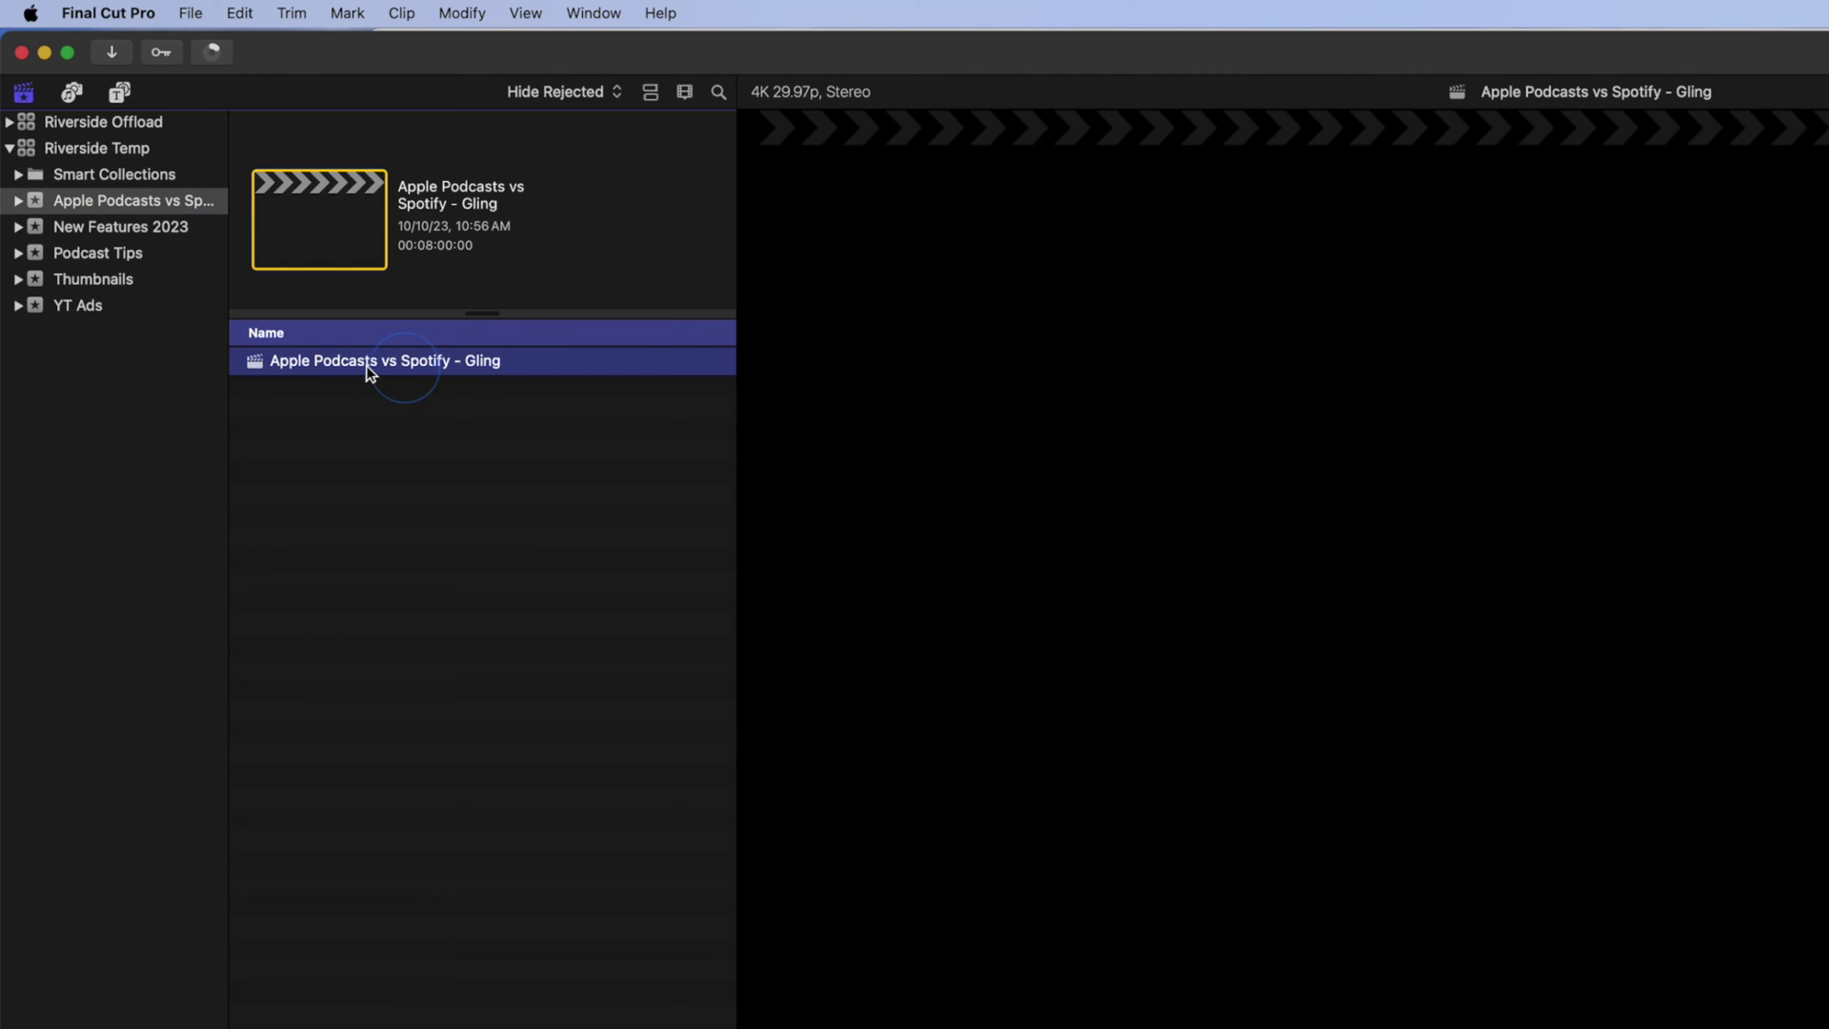
{"action": "left_click_drag", "start_coordinate": [334, 364], "coordinate": [158, 248]}
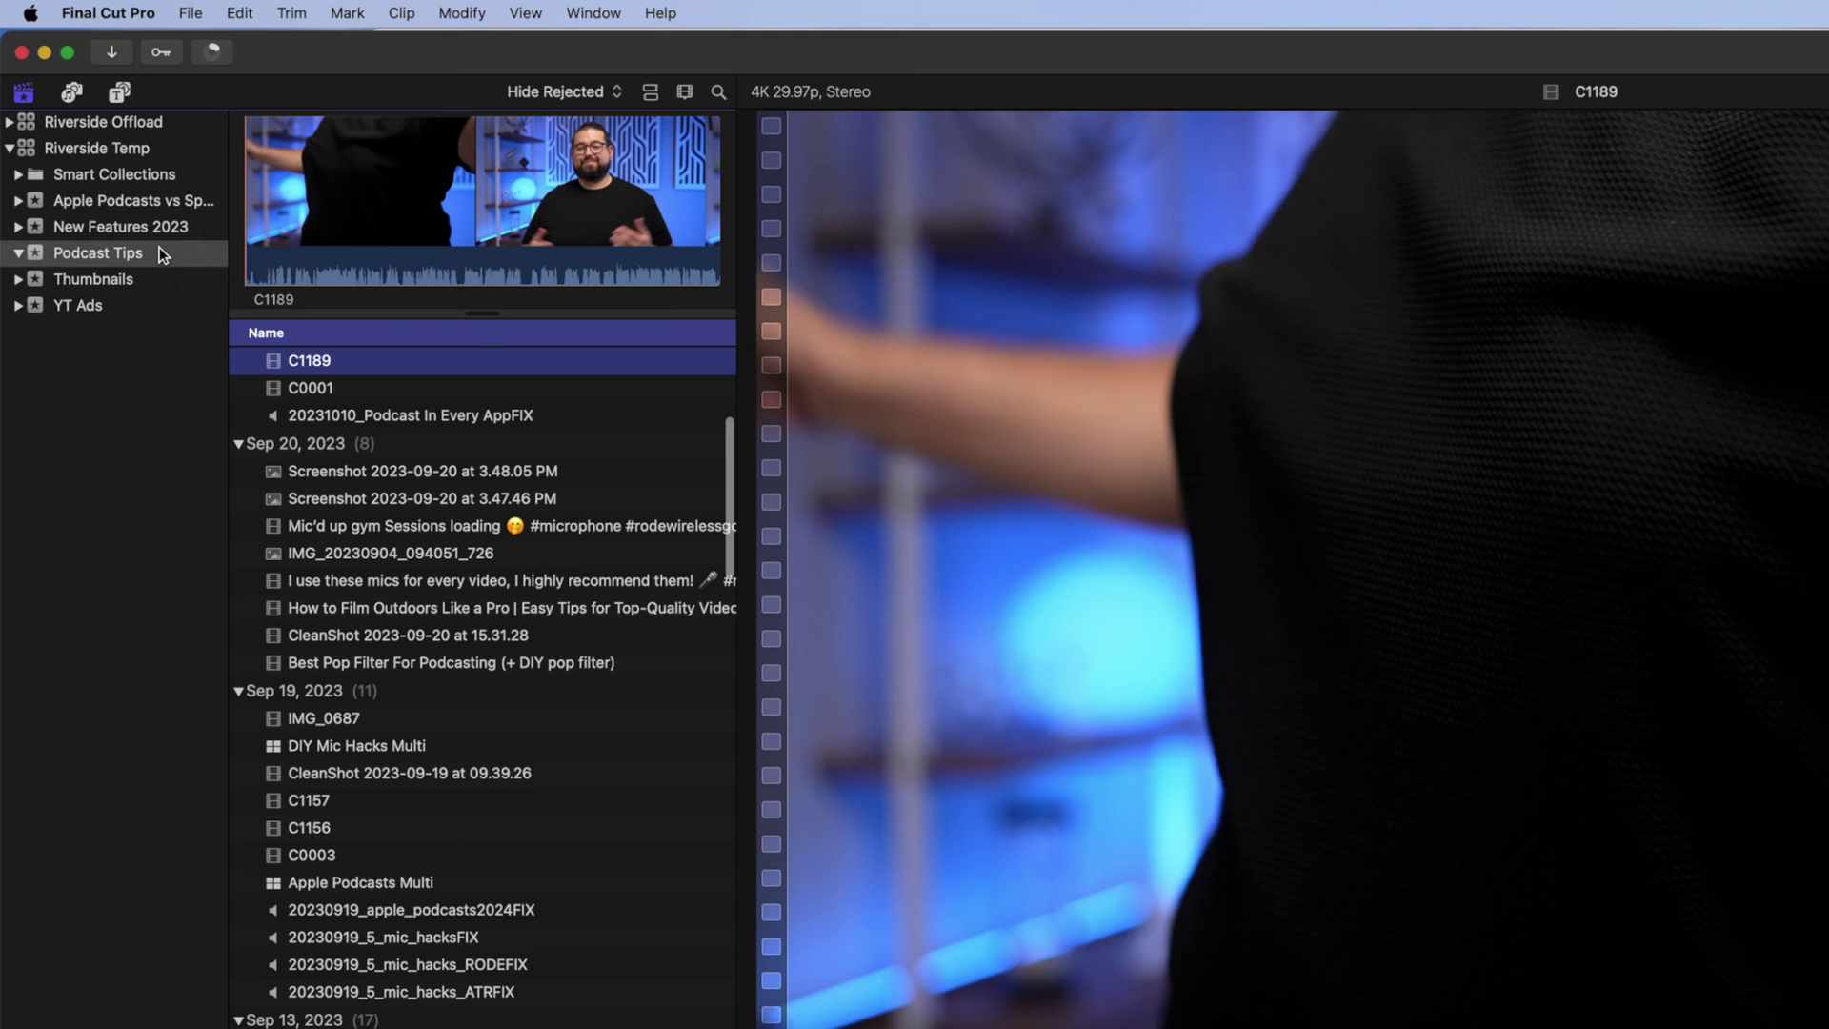
{"action": "right_click", "coordinate": [151, 204]}
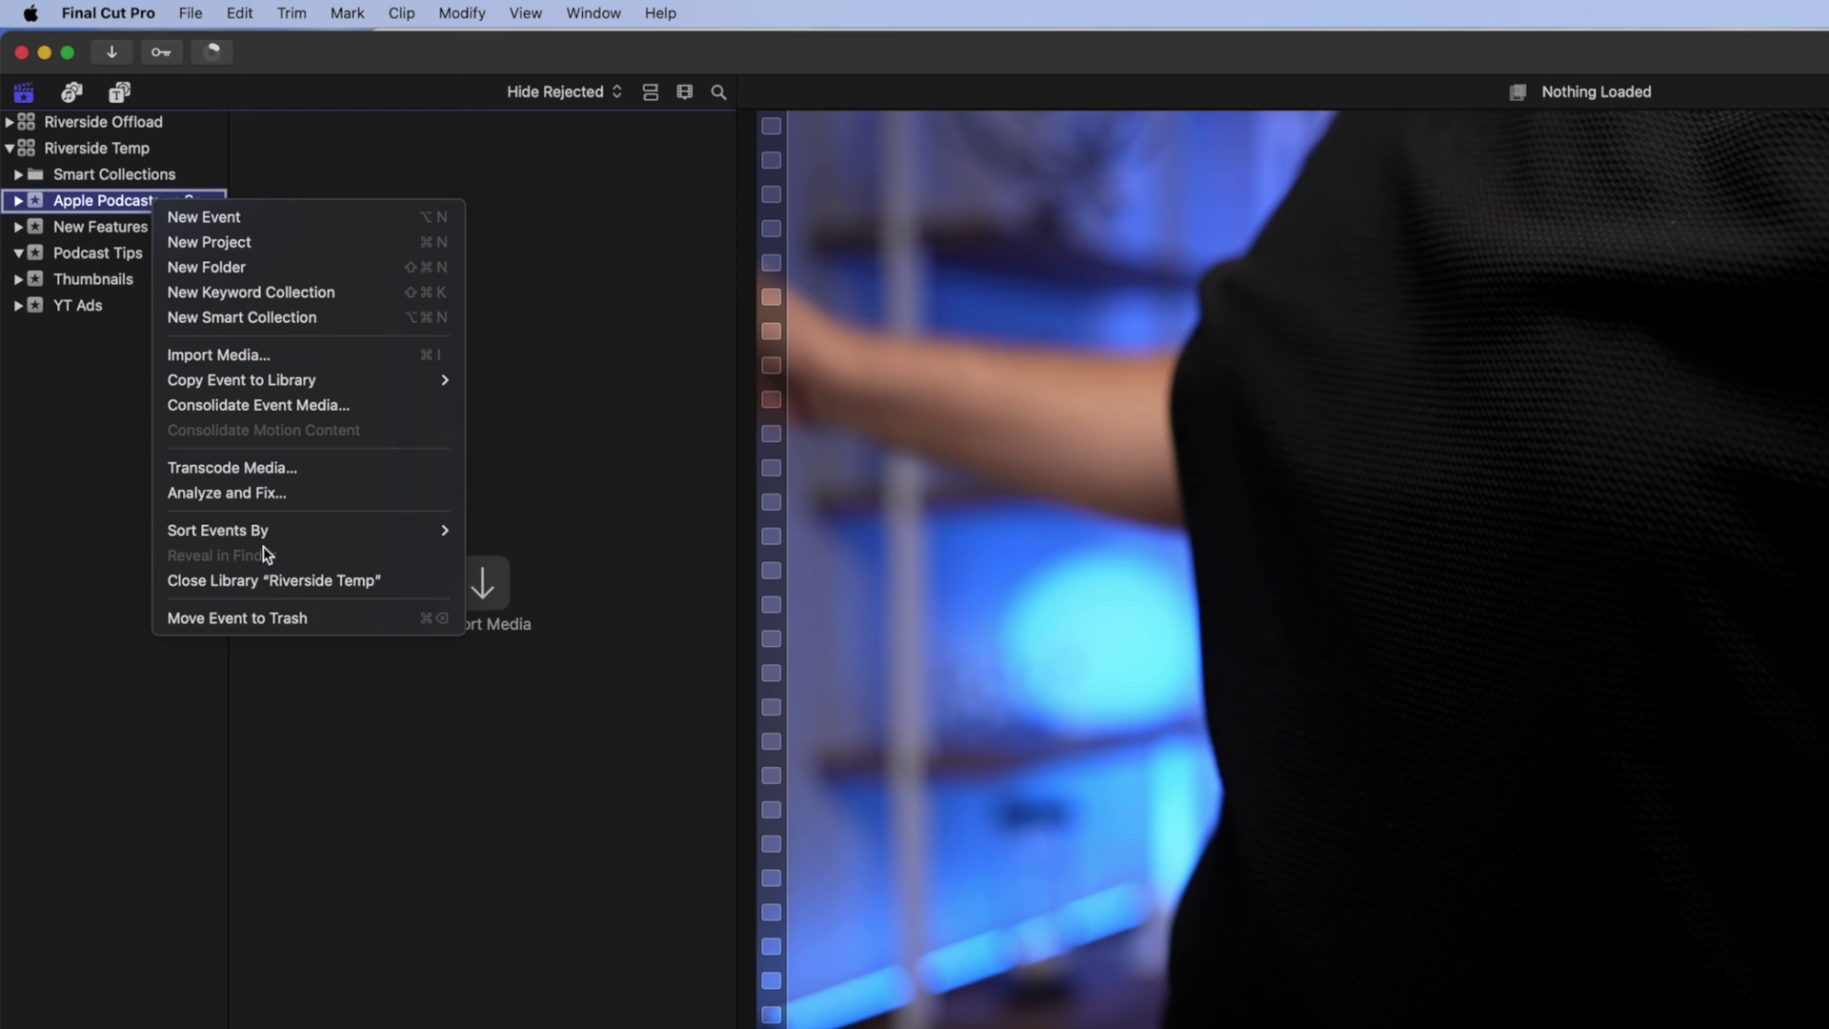
{"action": "left_click", "coordinate": [268, 619]}
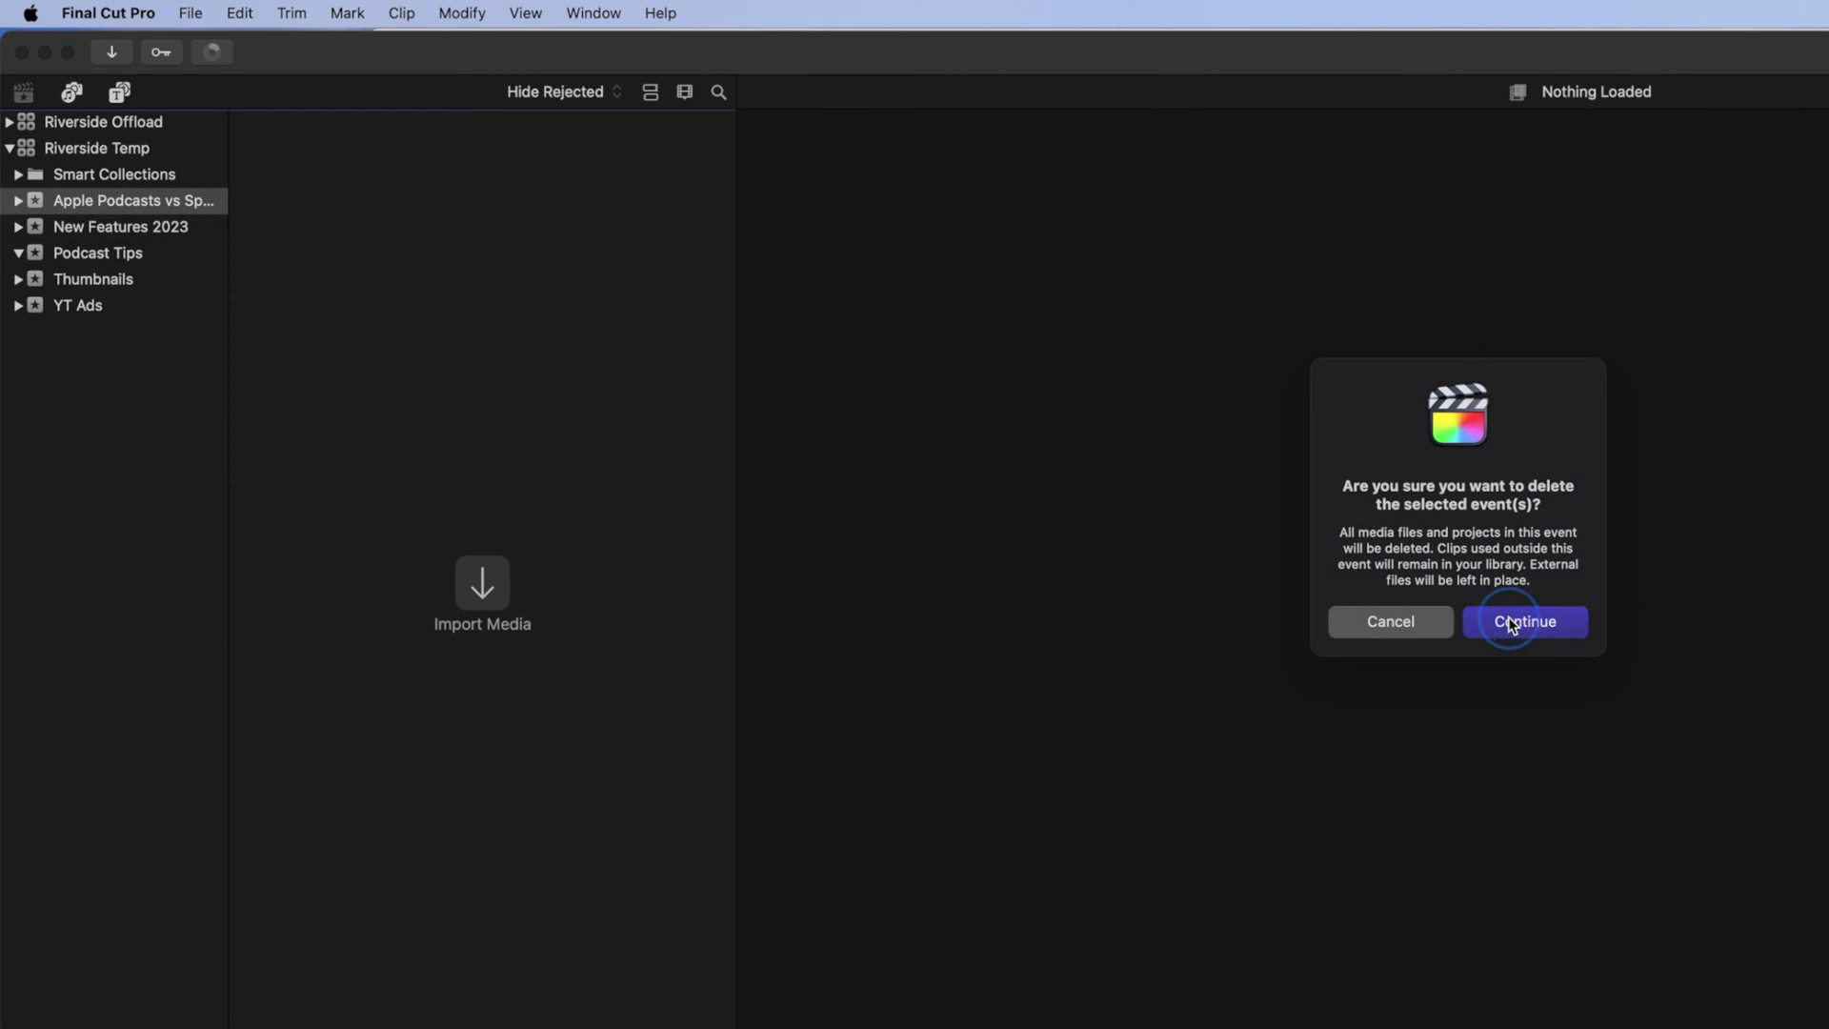
{"action": "left_click", "coordinate": [1513, 621]}
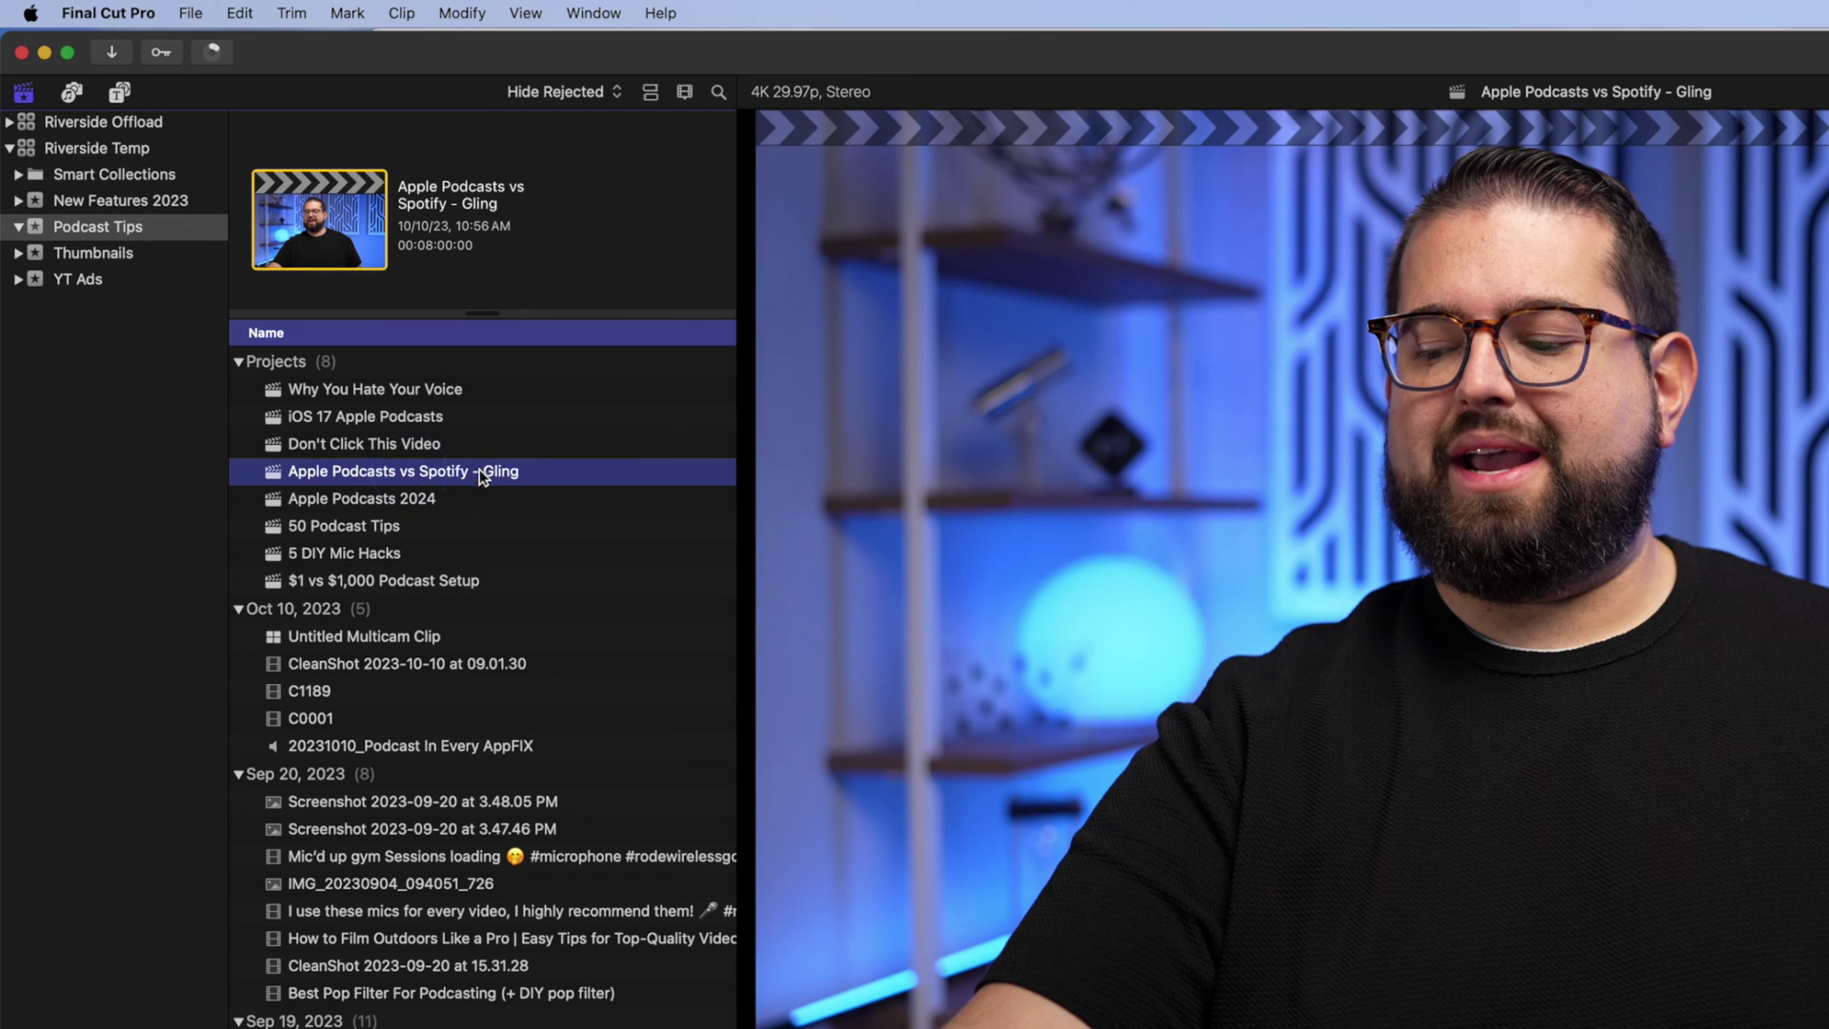
Rename both the Gling project and the untitled multicam clip in Podcast Tips as Apple Podcasts vs Spotify
{"action": "left_click", "coordinate": [479, 471]}
{"action": "double_click", "coordinate": [494, 470]}
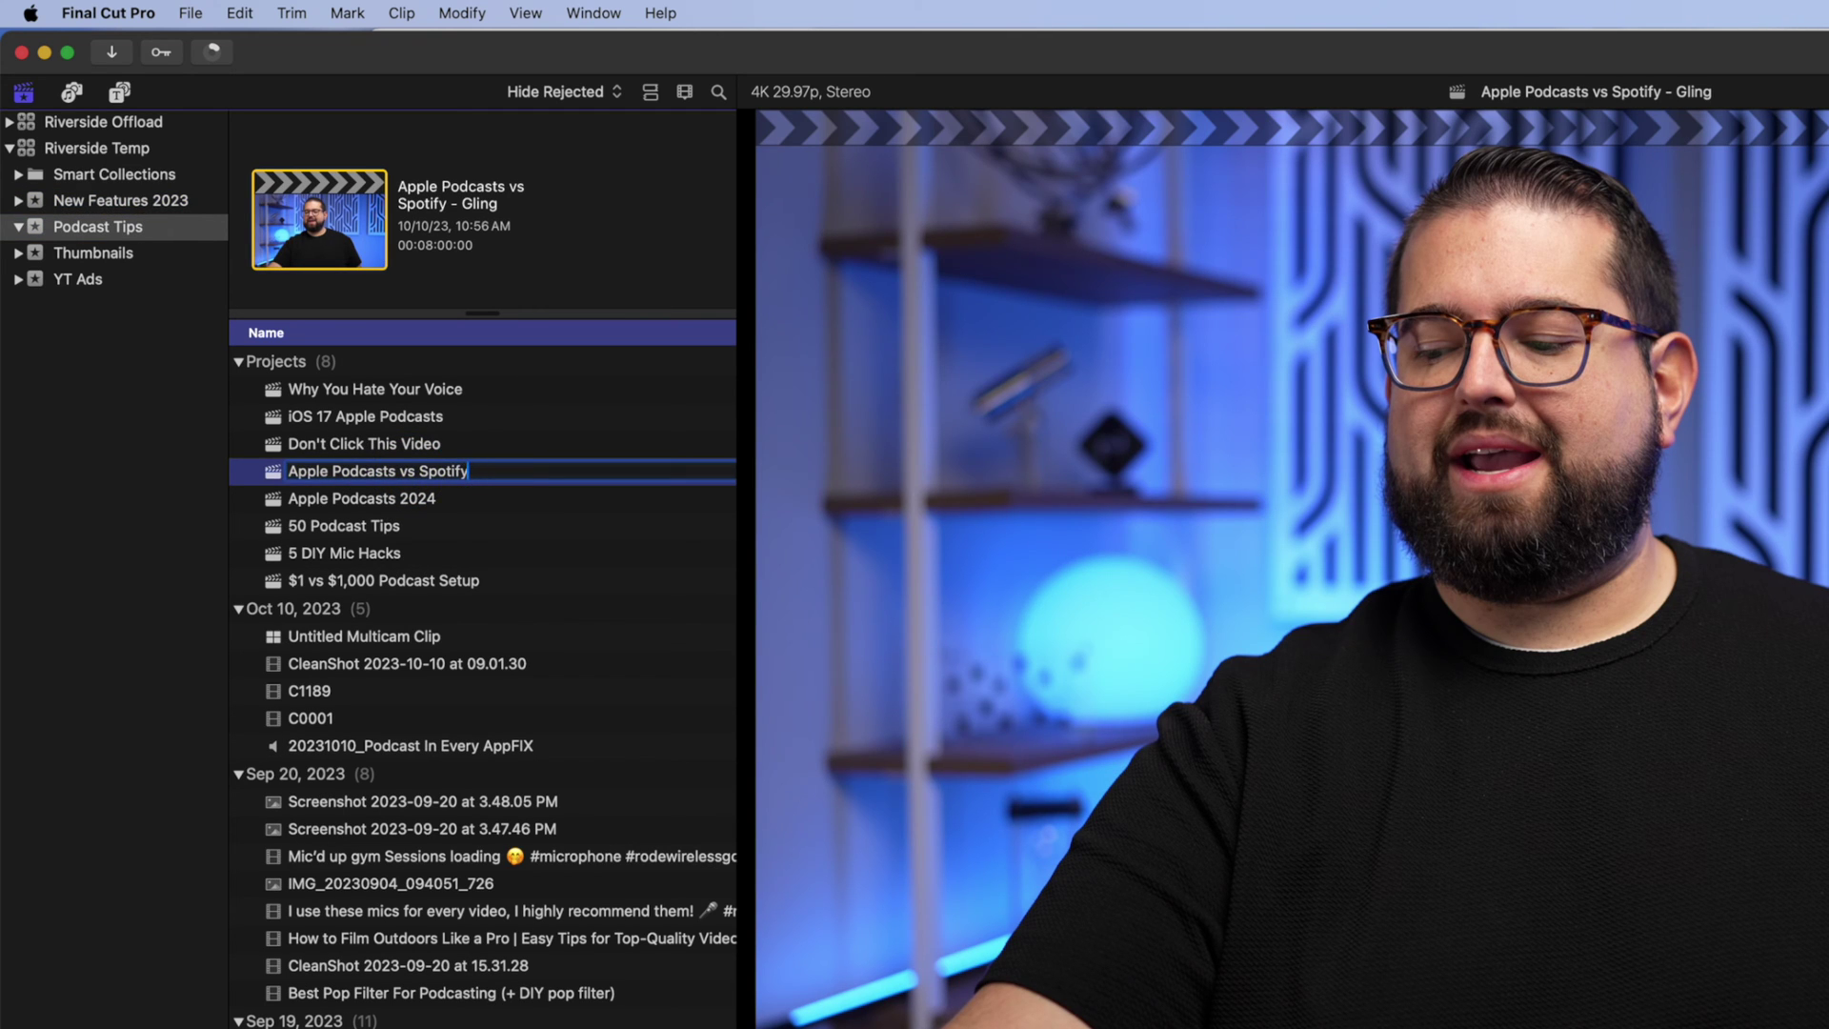
{"action": "key", "text": "Return"}
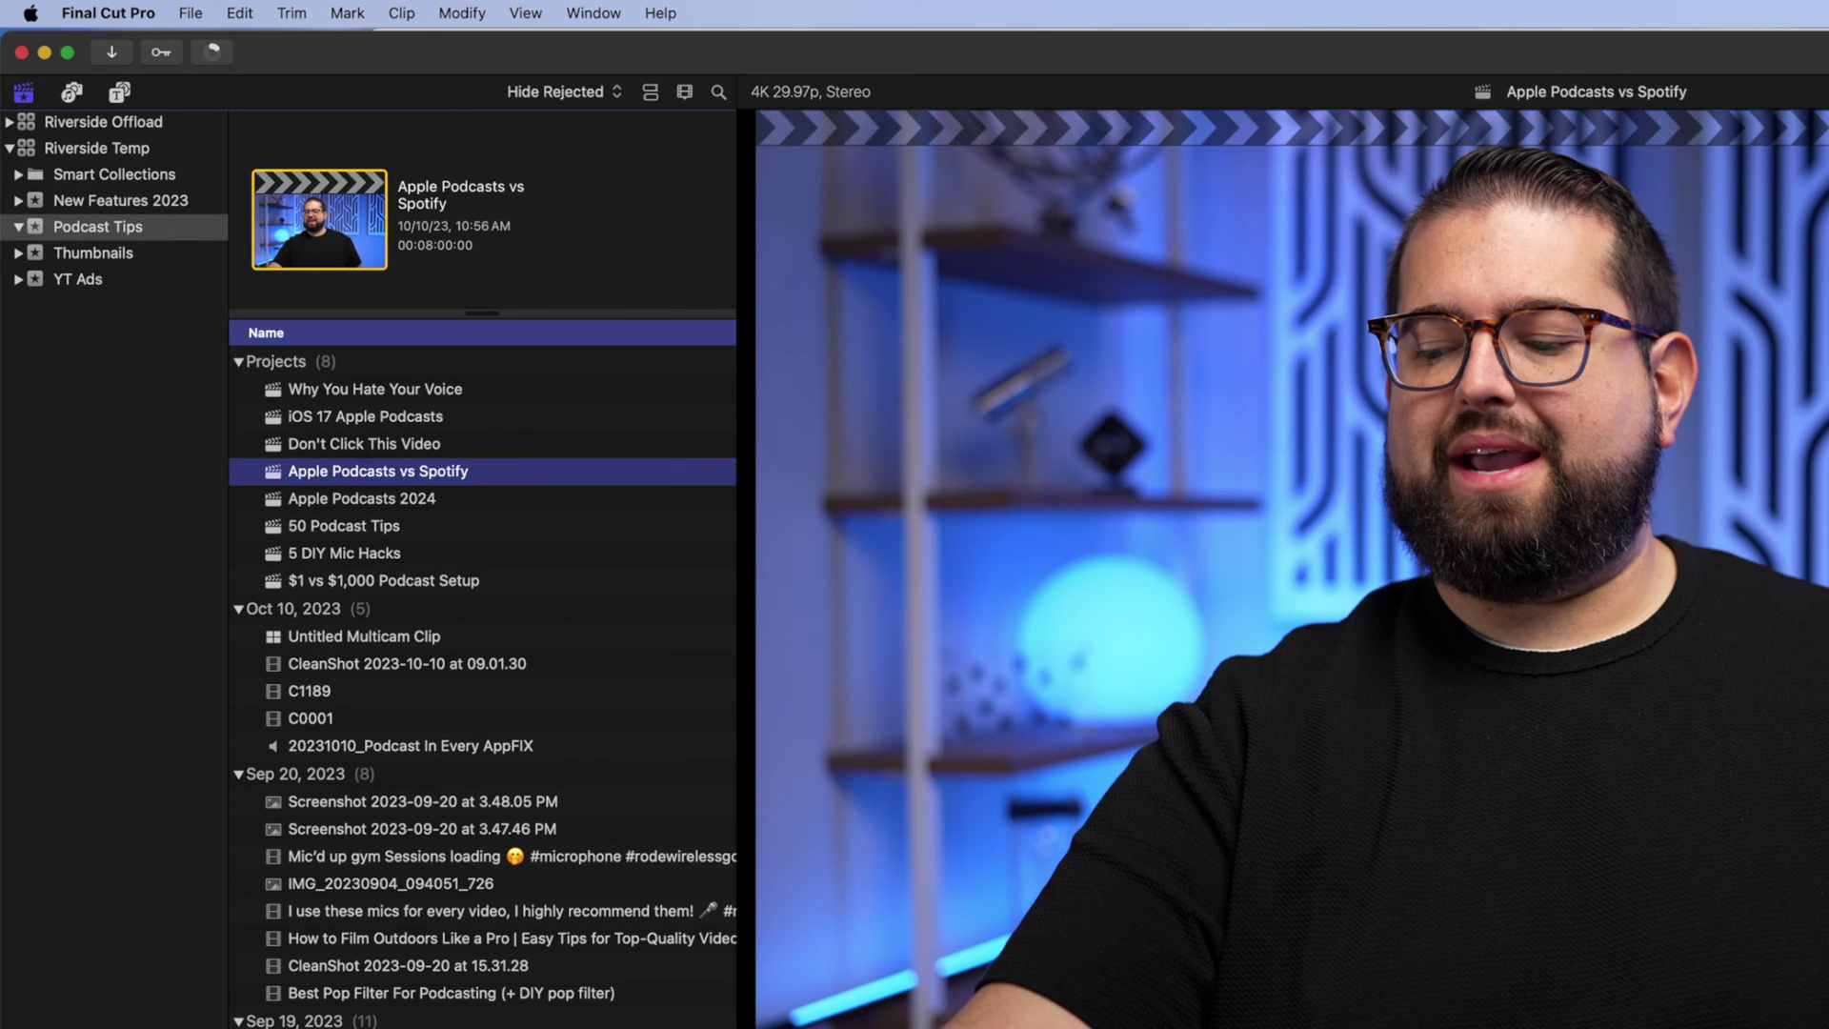
{"action": "left_click", "coordinate": [405, 638]}
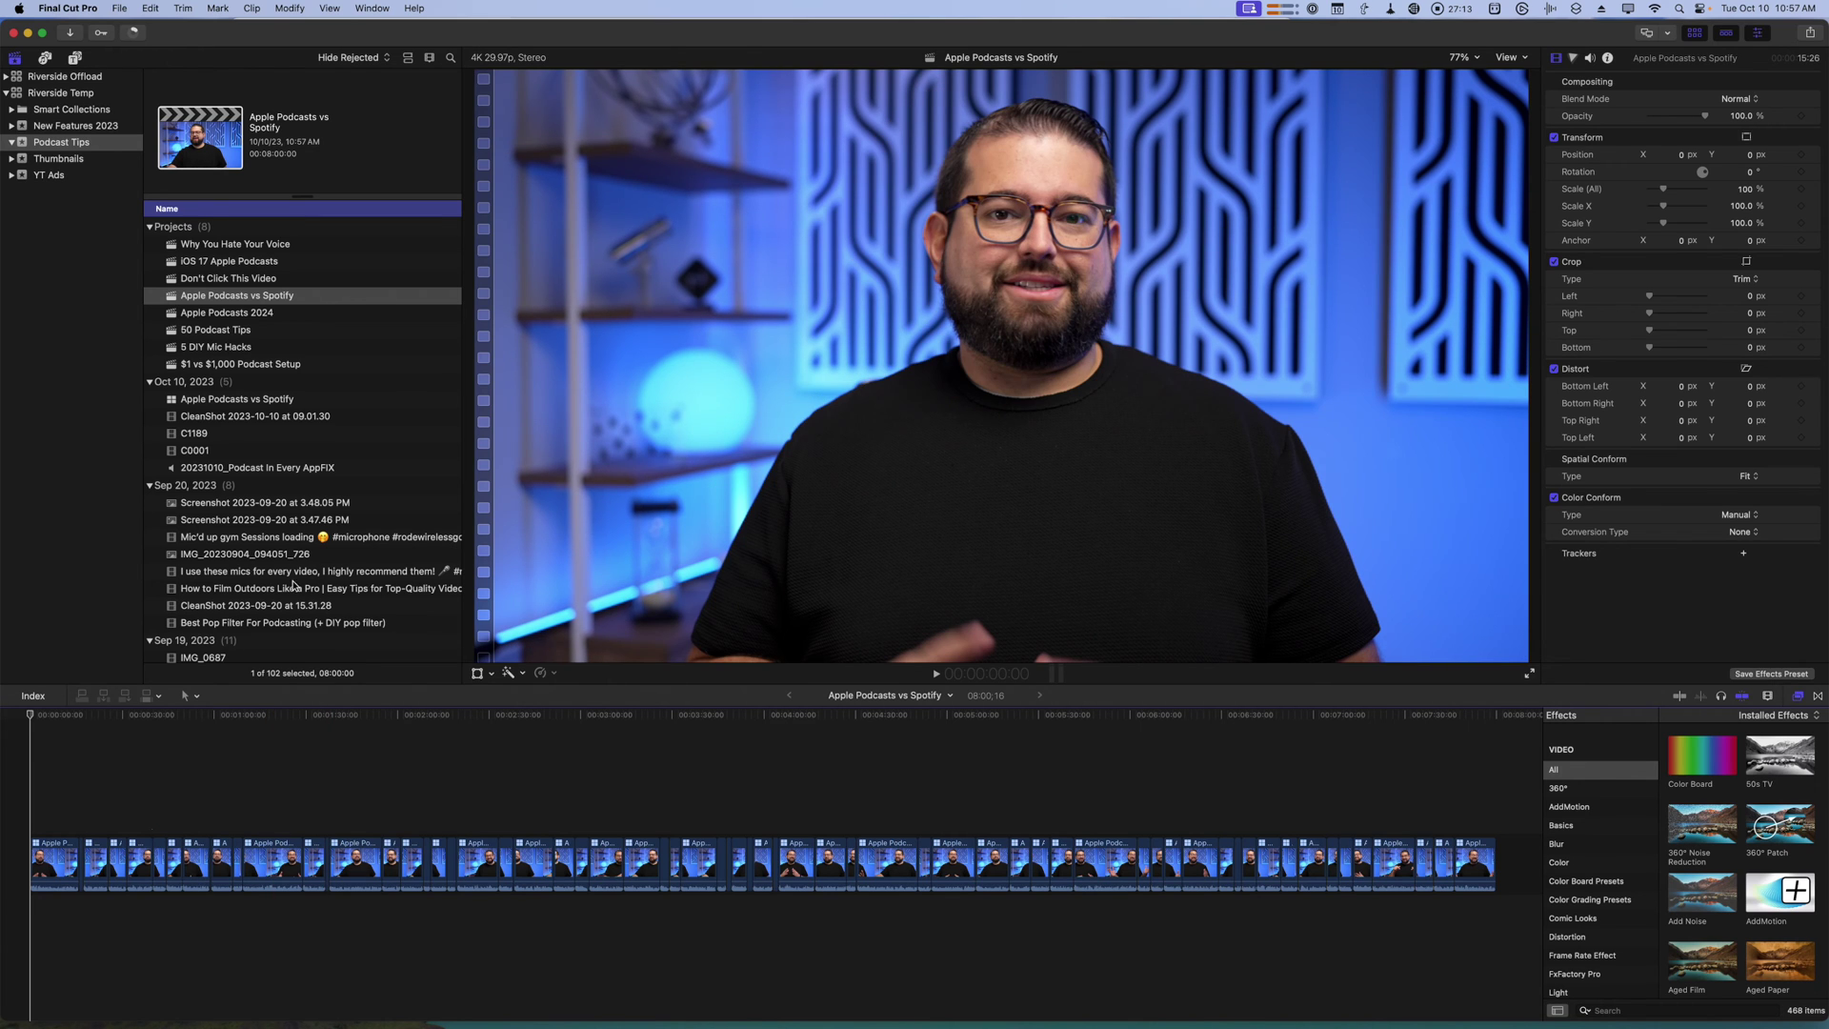
Open the Apple Podcasts vs Spotify multicam clip, add an angle containing clip C0001, and sync it to the monitoring angle
{"action": "double_click", "coordinate": [220, 399]}
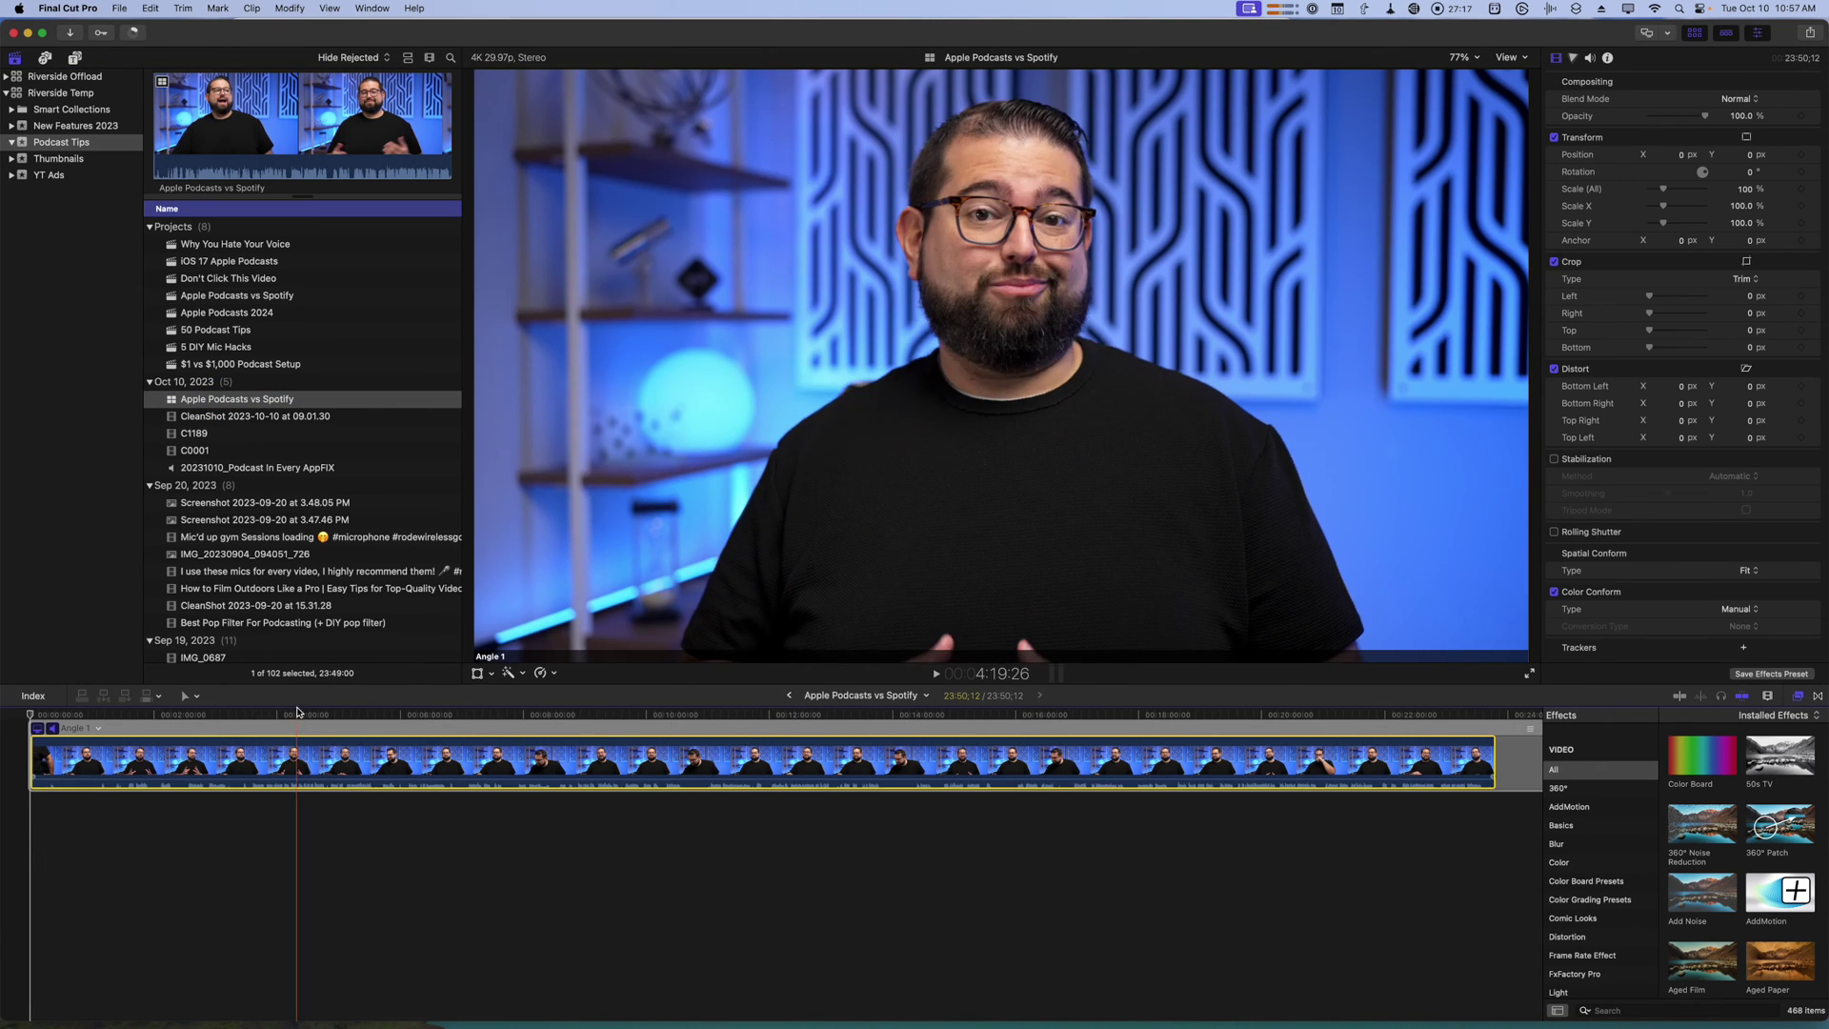
{"action": "left_click", "coordinate": [98, 731]}
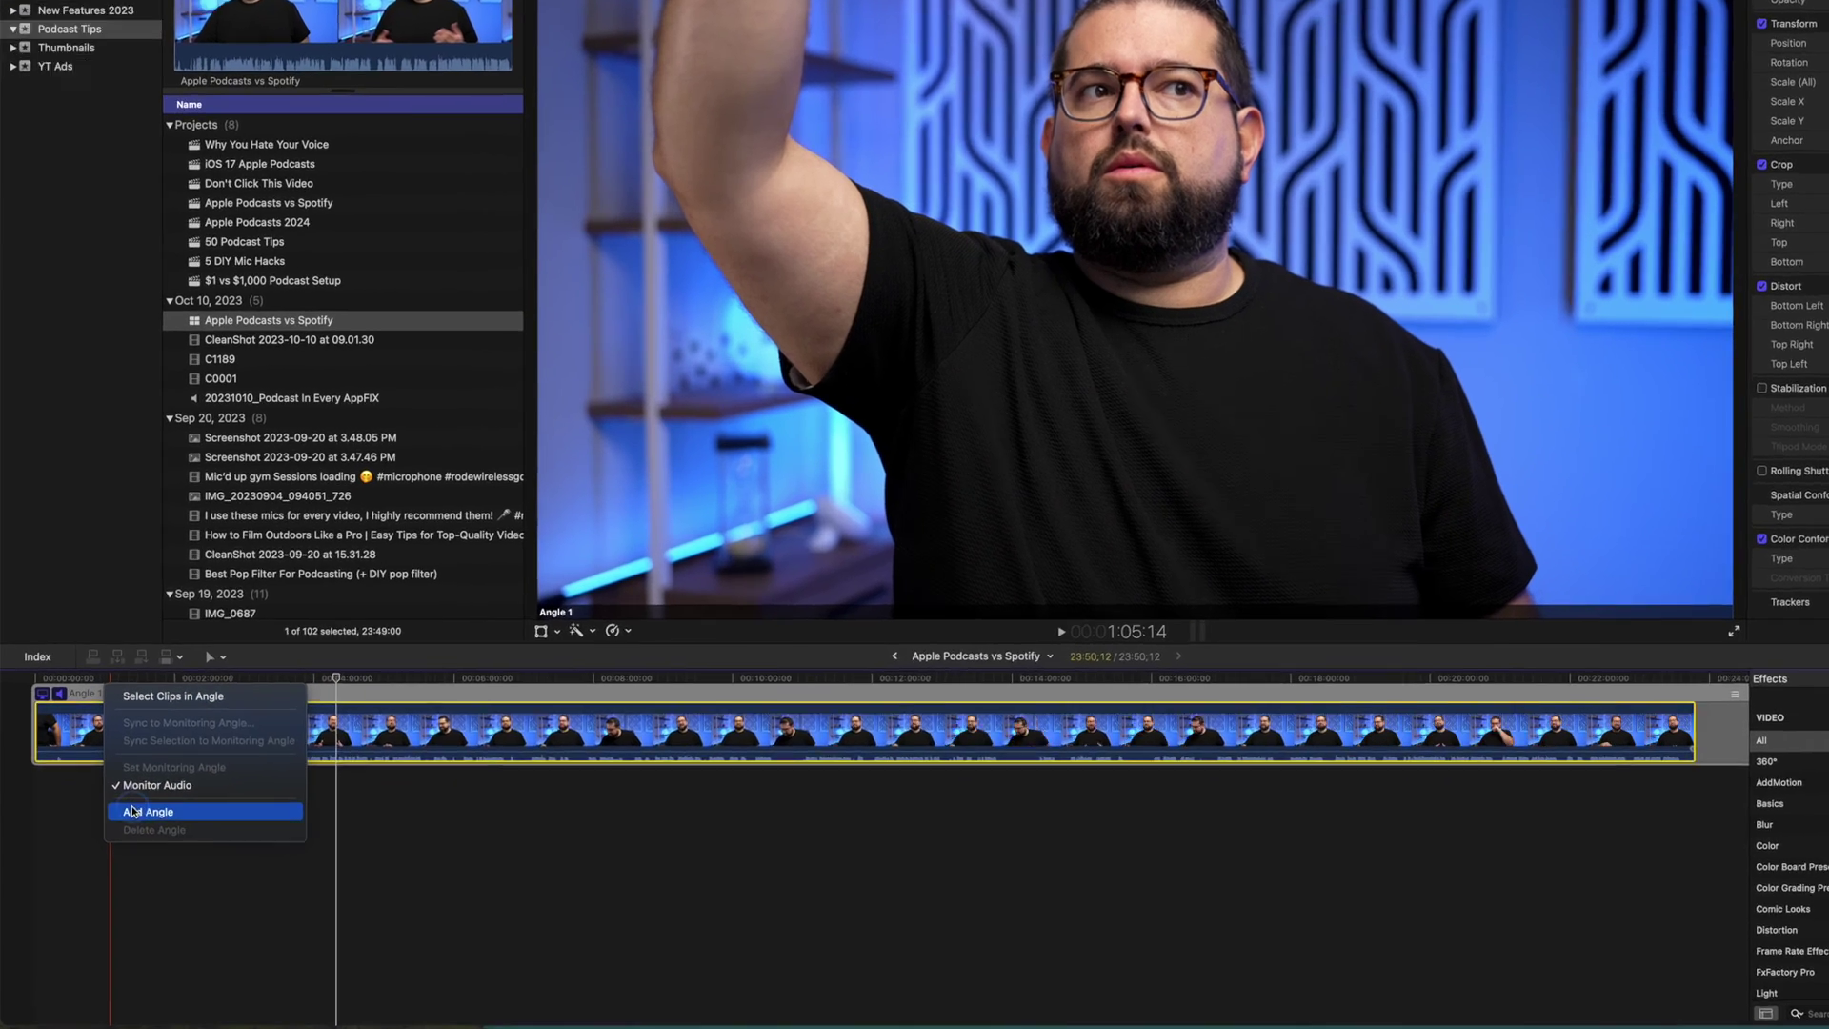
{"action": "left_click", "coordinate": [130, 833]}
{"action": "left_click_drag", "start_coordinate": [310, 131], "coordinate": [150, 753]}
{"action": "left_click", "coordinate": [202, 693]}
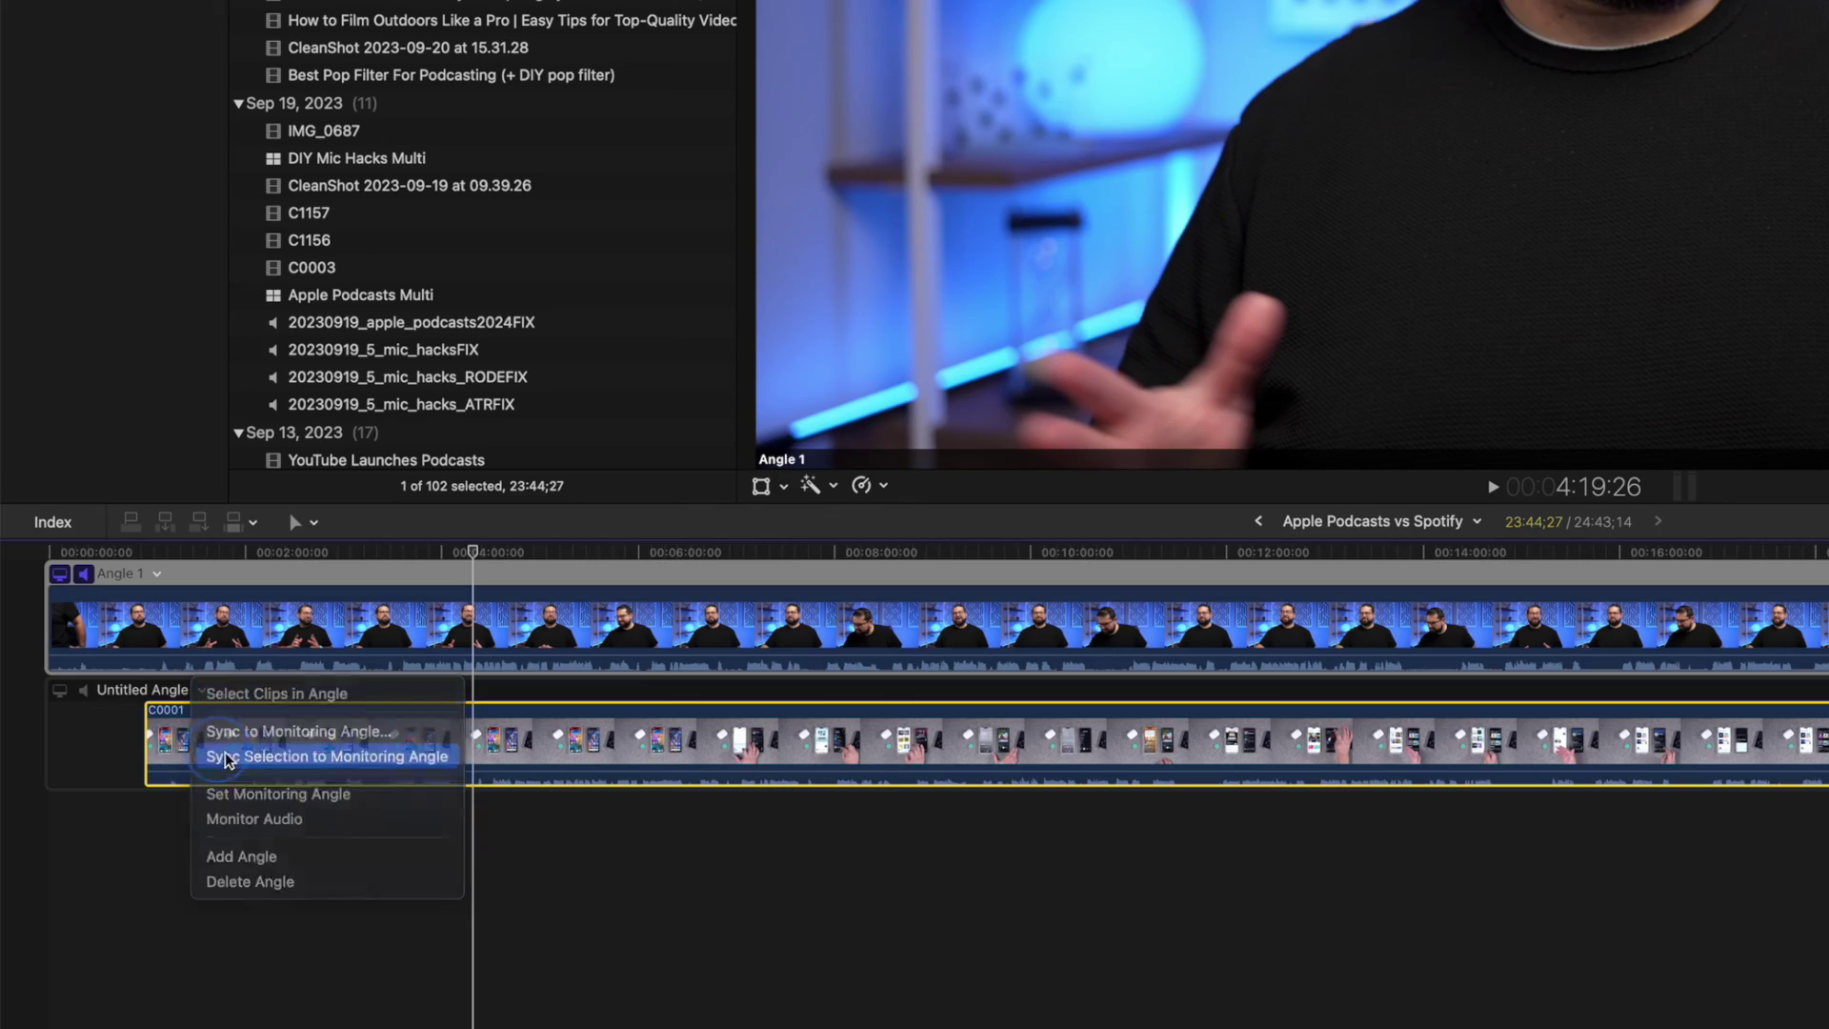
{"action": "left_click", "coordinate": [228, 755]}
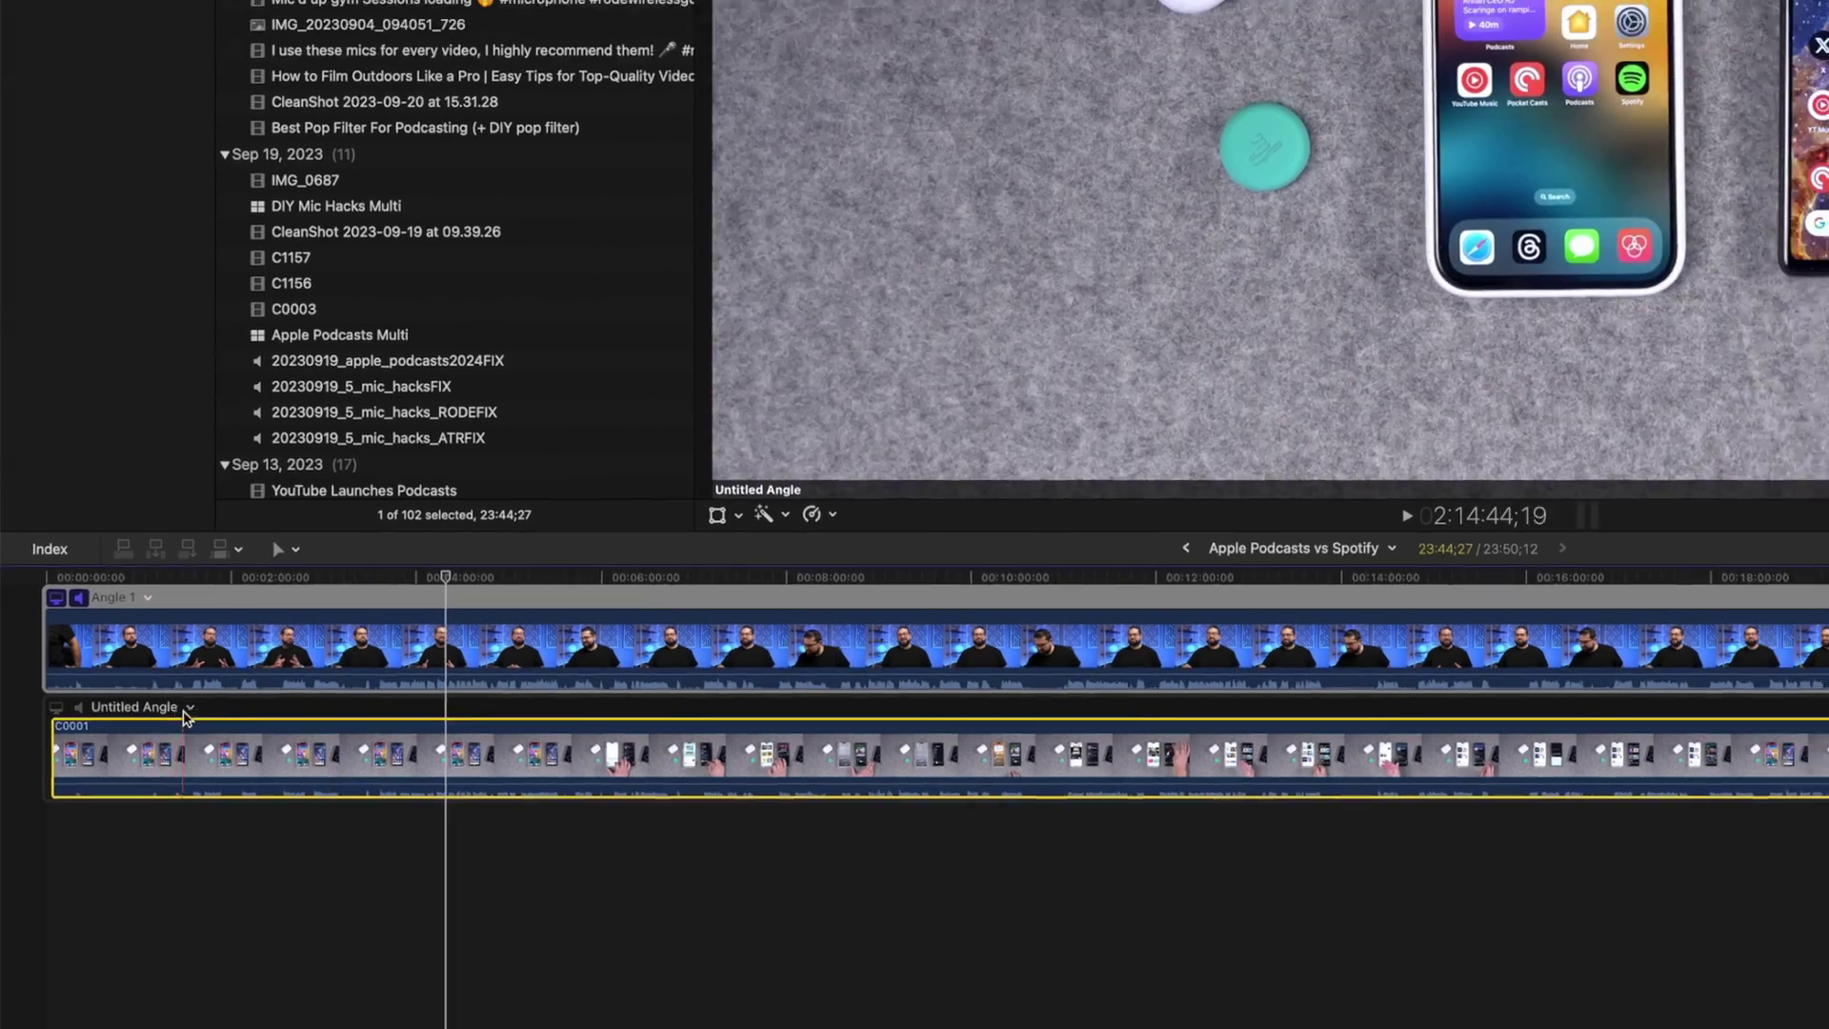
Add a third angle containing the CleanShot 2023-10-10 at 09.01.30 recording and sync it to the monitoring angle
{"action": "left_click", "coordinate": [201, 690]}
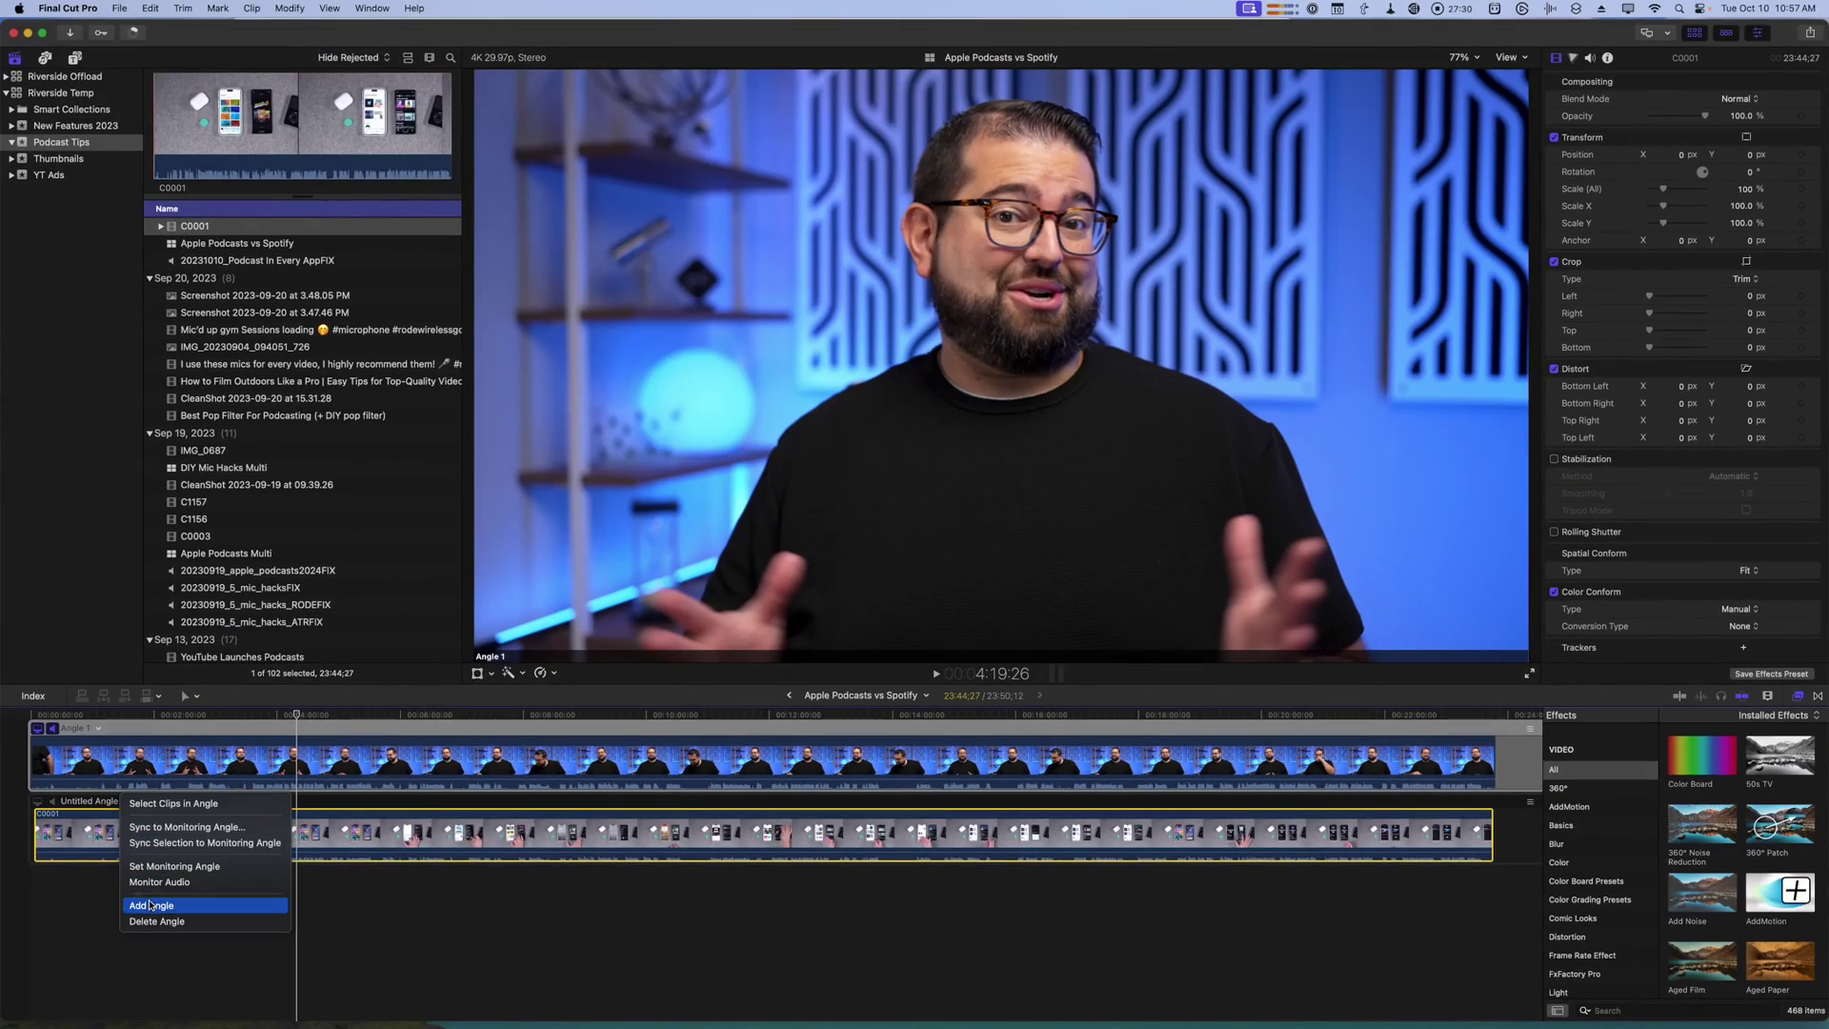
{"action": "left_click", "coordinate": [150, 905]}
{"action": "scroll", "coordinate": [223, 388], "scroll_direction": "up", "scroll_amount": 5}
{"action": "left_click_drag", "start_coordinate": [229, 400], "coordinate": [106, 901]}
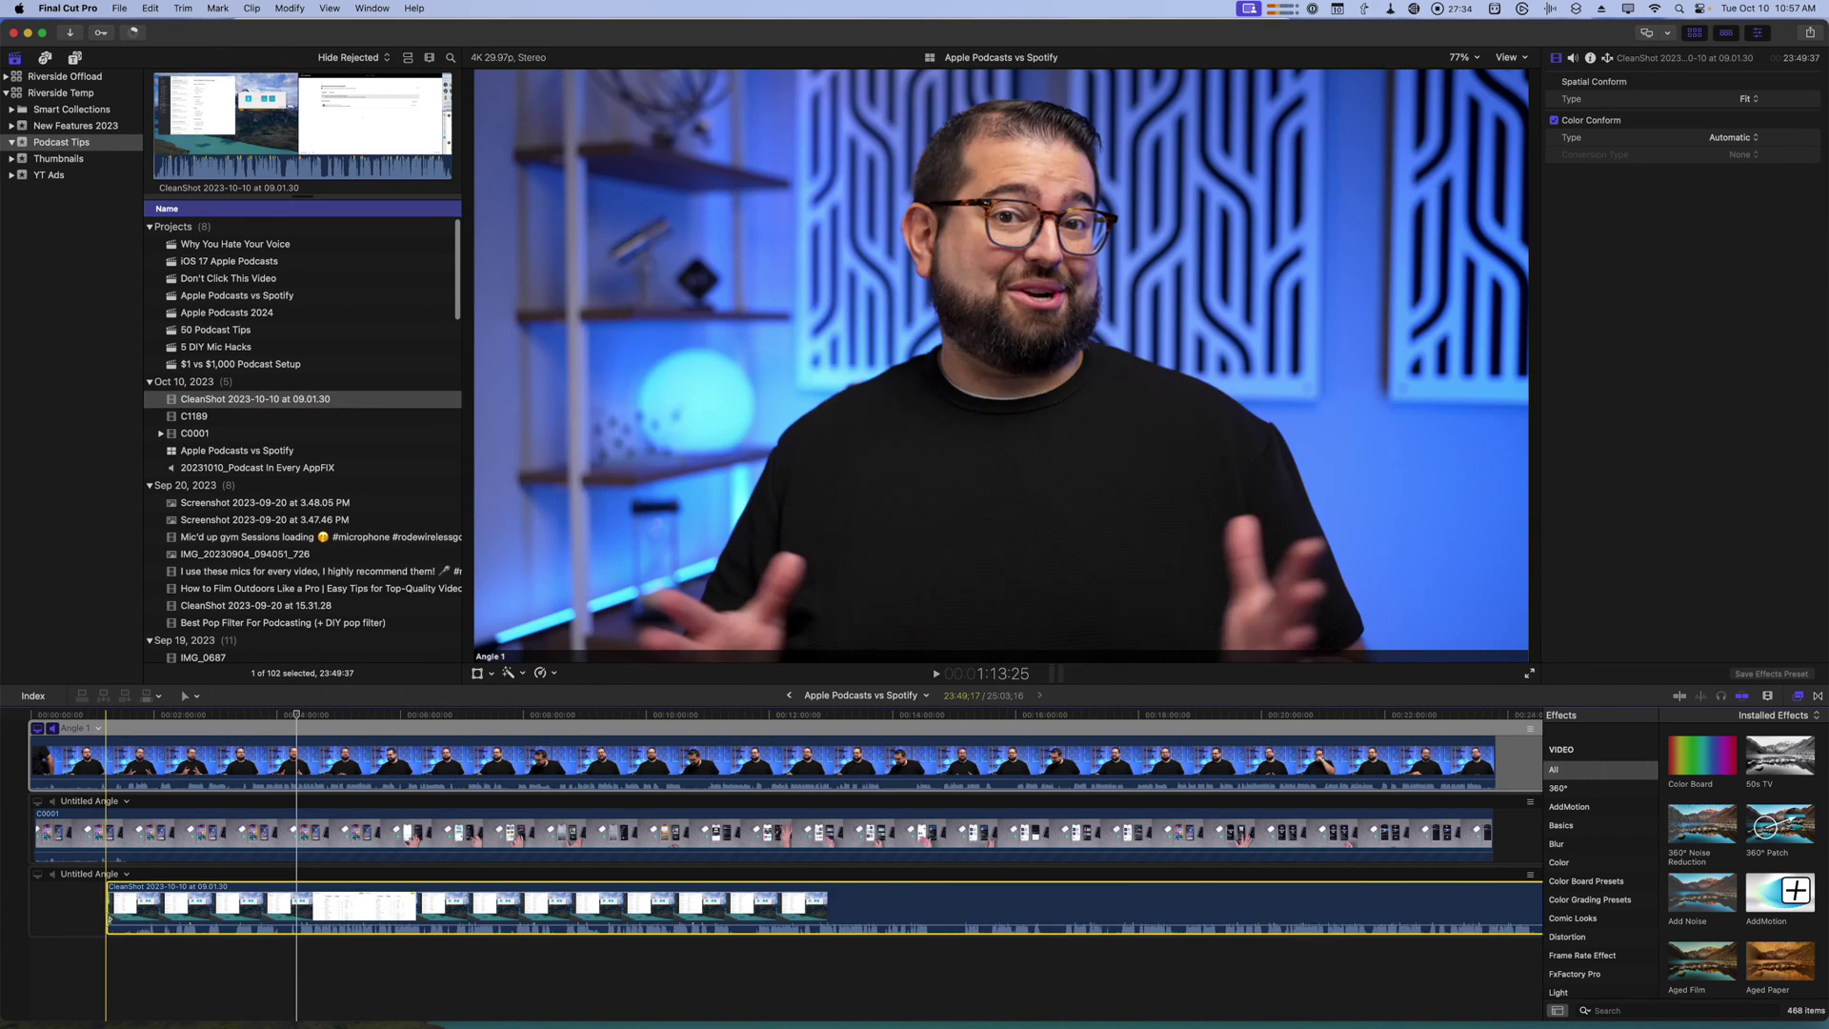
{"action": "left_click", "coordinate": [129, 875]}
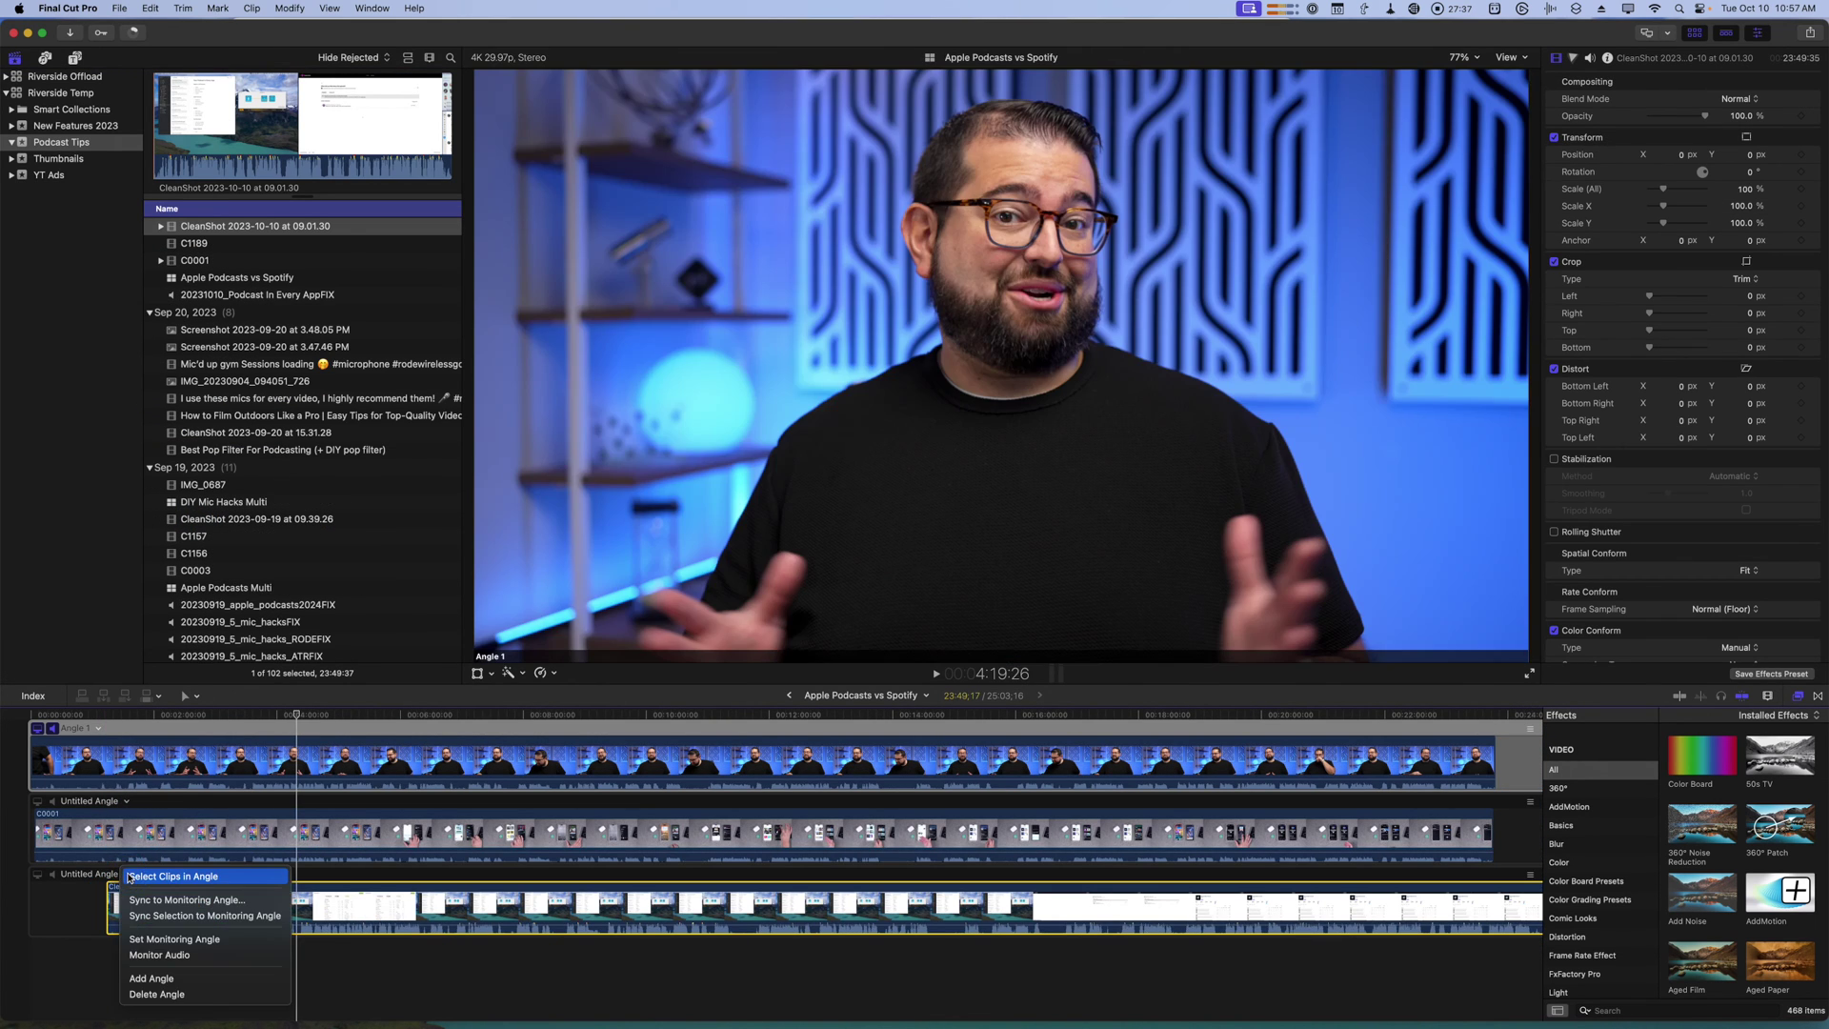
{"action": "left_click", "coordinate": [148, 916]}
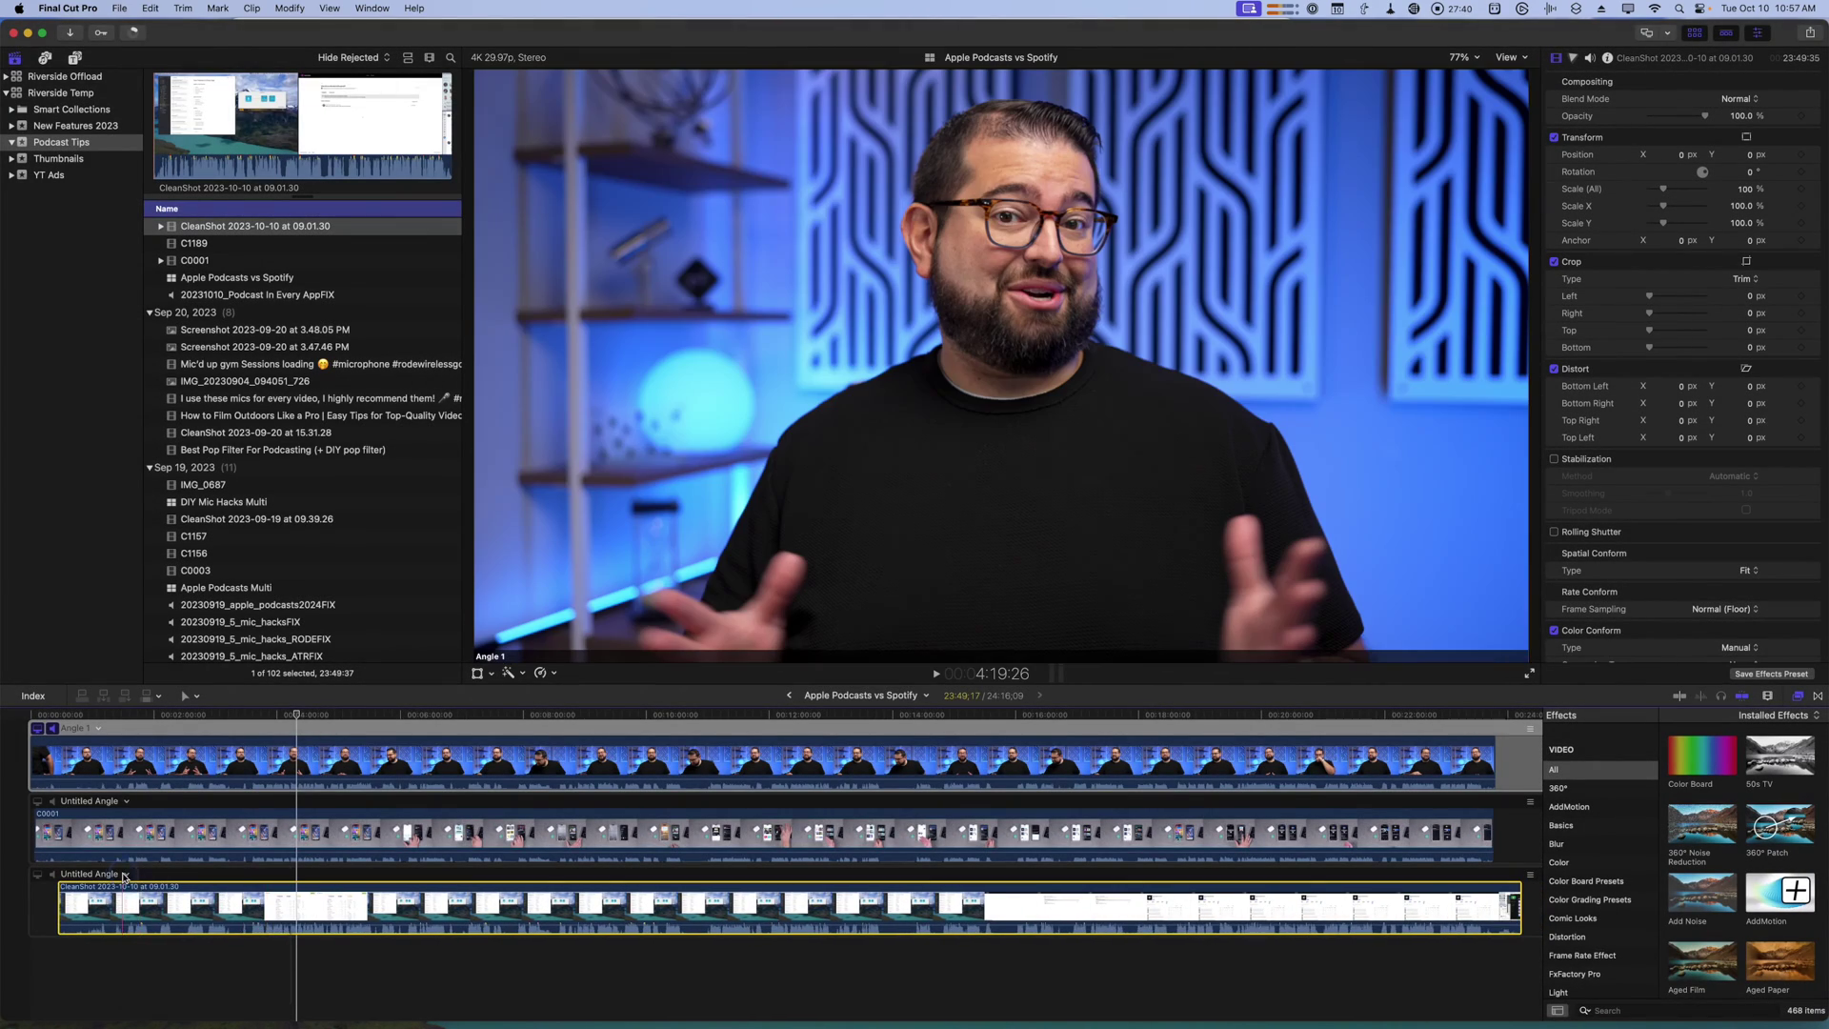
Add a fourth angle containing the 20231010_Podcast In Every AppFIX audio and sync it to the monitoring angle
{"action": "left_click", "coordinate": [125, 874]}
{"action": "left_click", "coordinate": [143, 977]}
{"action": "scroll", "coordinate": [243, 398], "scroll_direction": "up", "scroll_amount": 5}
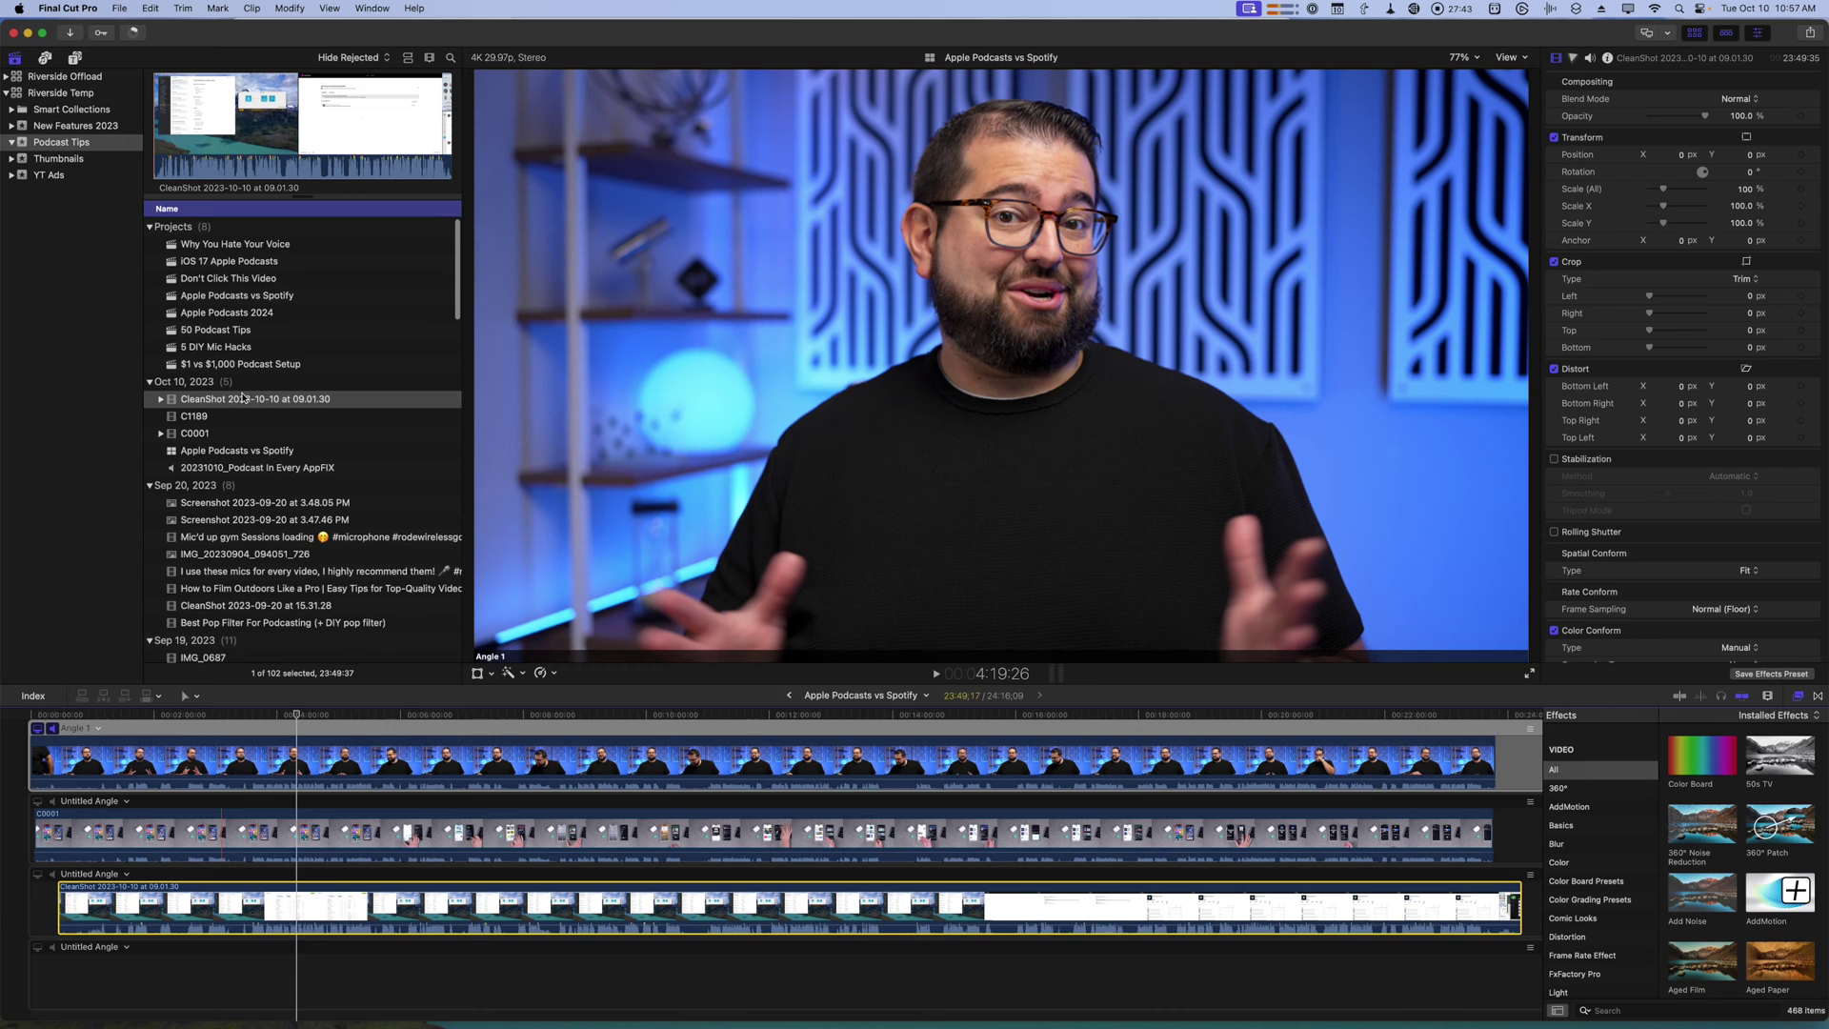
{"action": "left_click", "coordinate": [262, 463]}
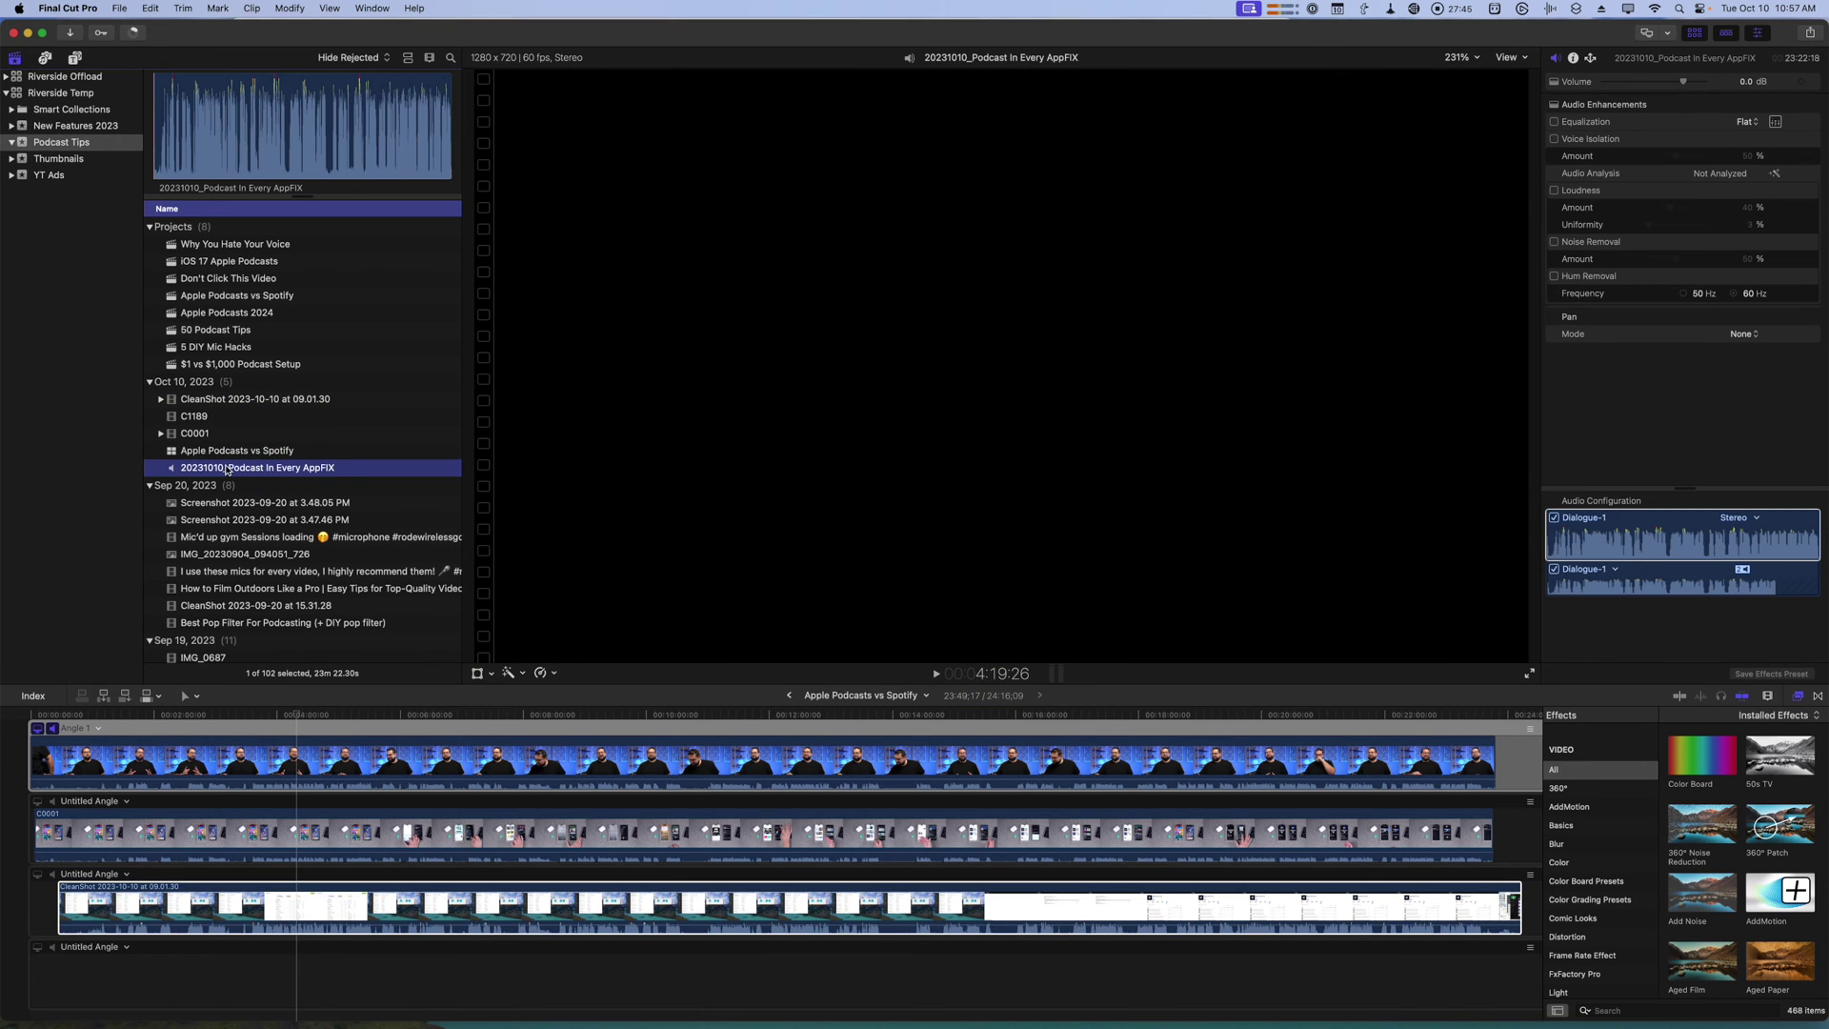
{"action": "left_click_drag", "start_coordinate": [277, 473], "coordinate": [127, 951]}
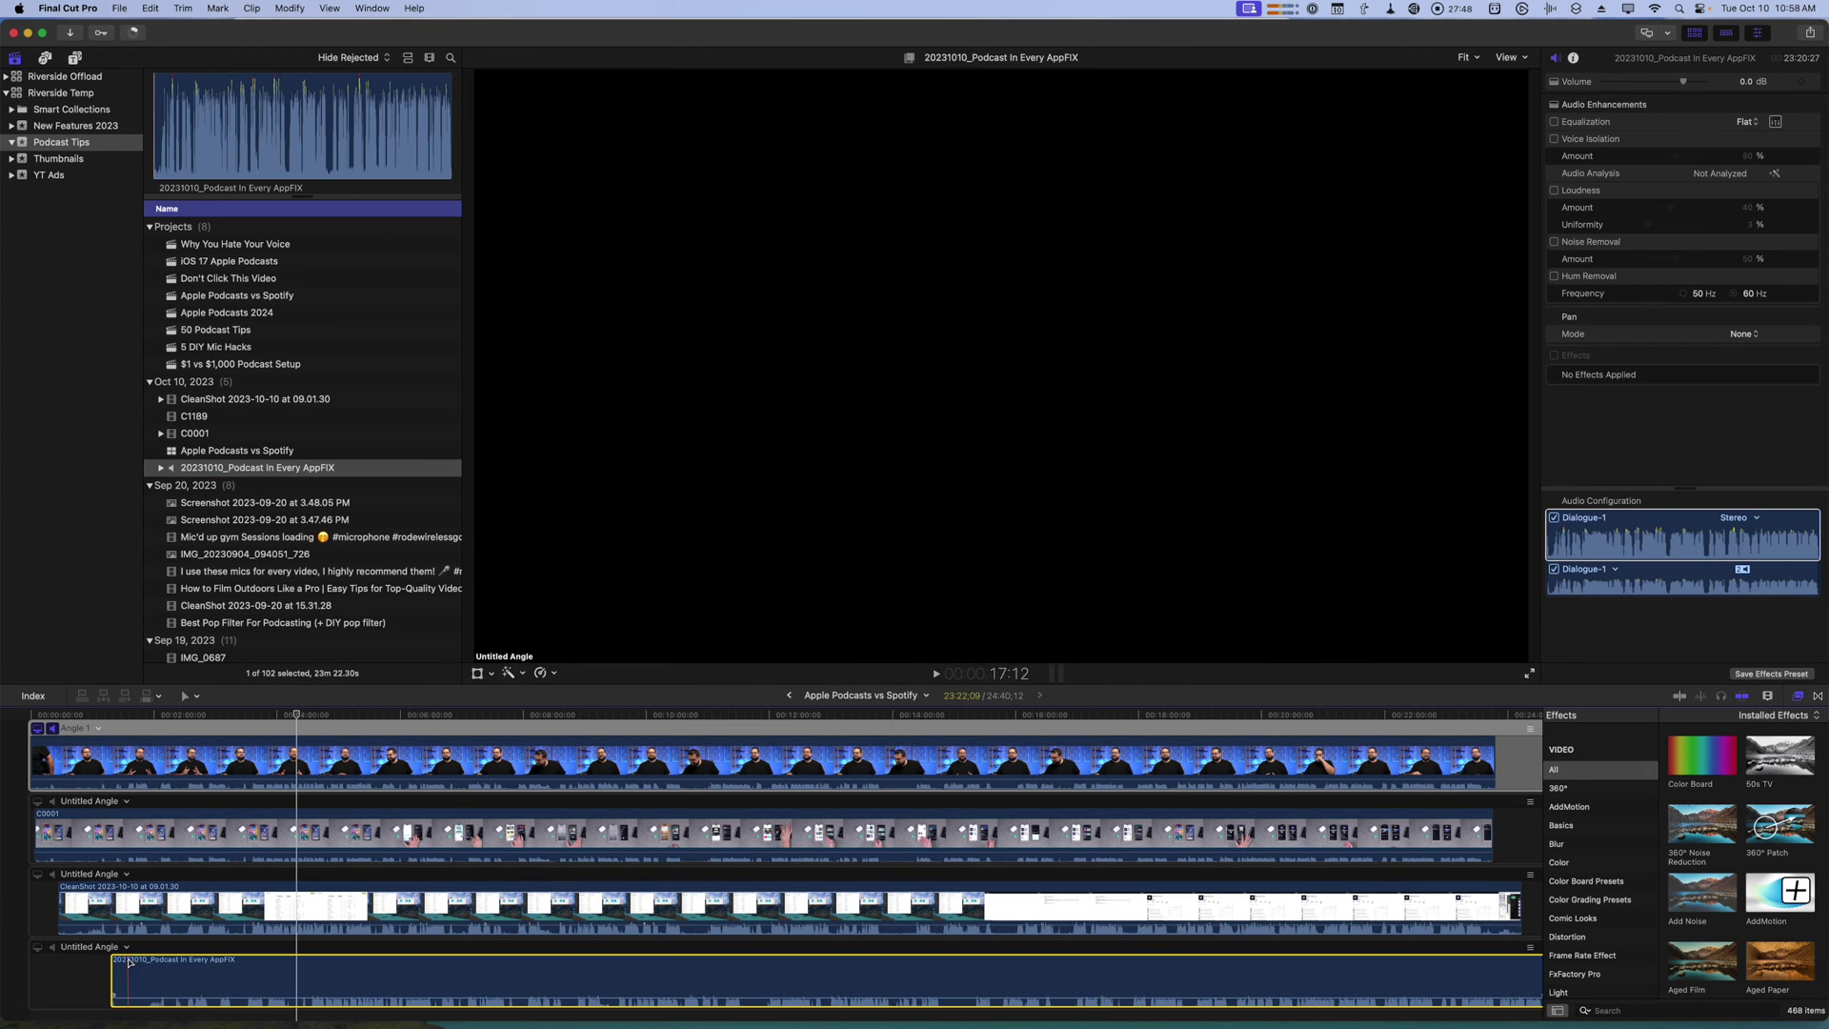
{"action": "left_click", "coordinate": [126, 947]}
{"action": "left_click", "coordinate": [185, 985]}
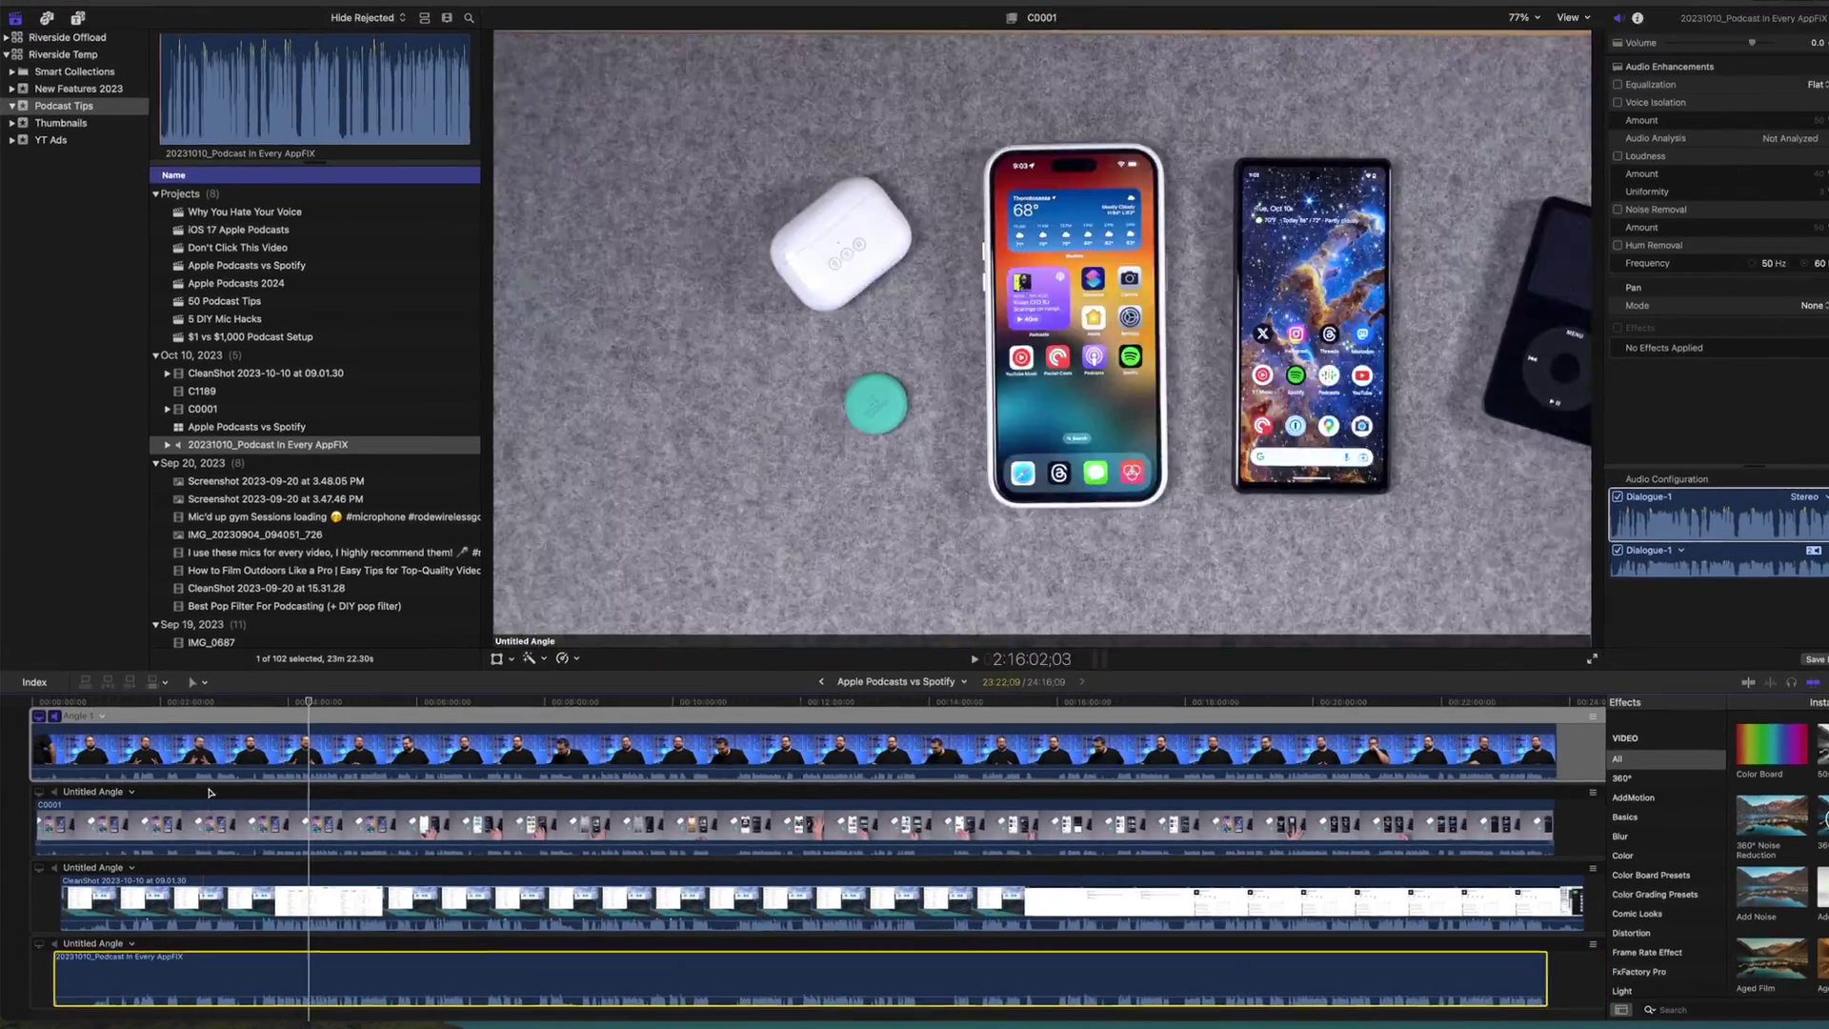
Name the multicam clip's four angles A Roll, B Roll, Screengrab and Voiceover
{"action": "key", "text": "Return"}
{"action": "left_click", "coordinate": [142, 781]}
{"action": "type", "text": "Screengrab"}
{"action": "key", "text": "Return"}
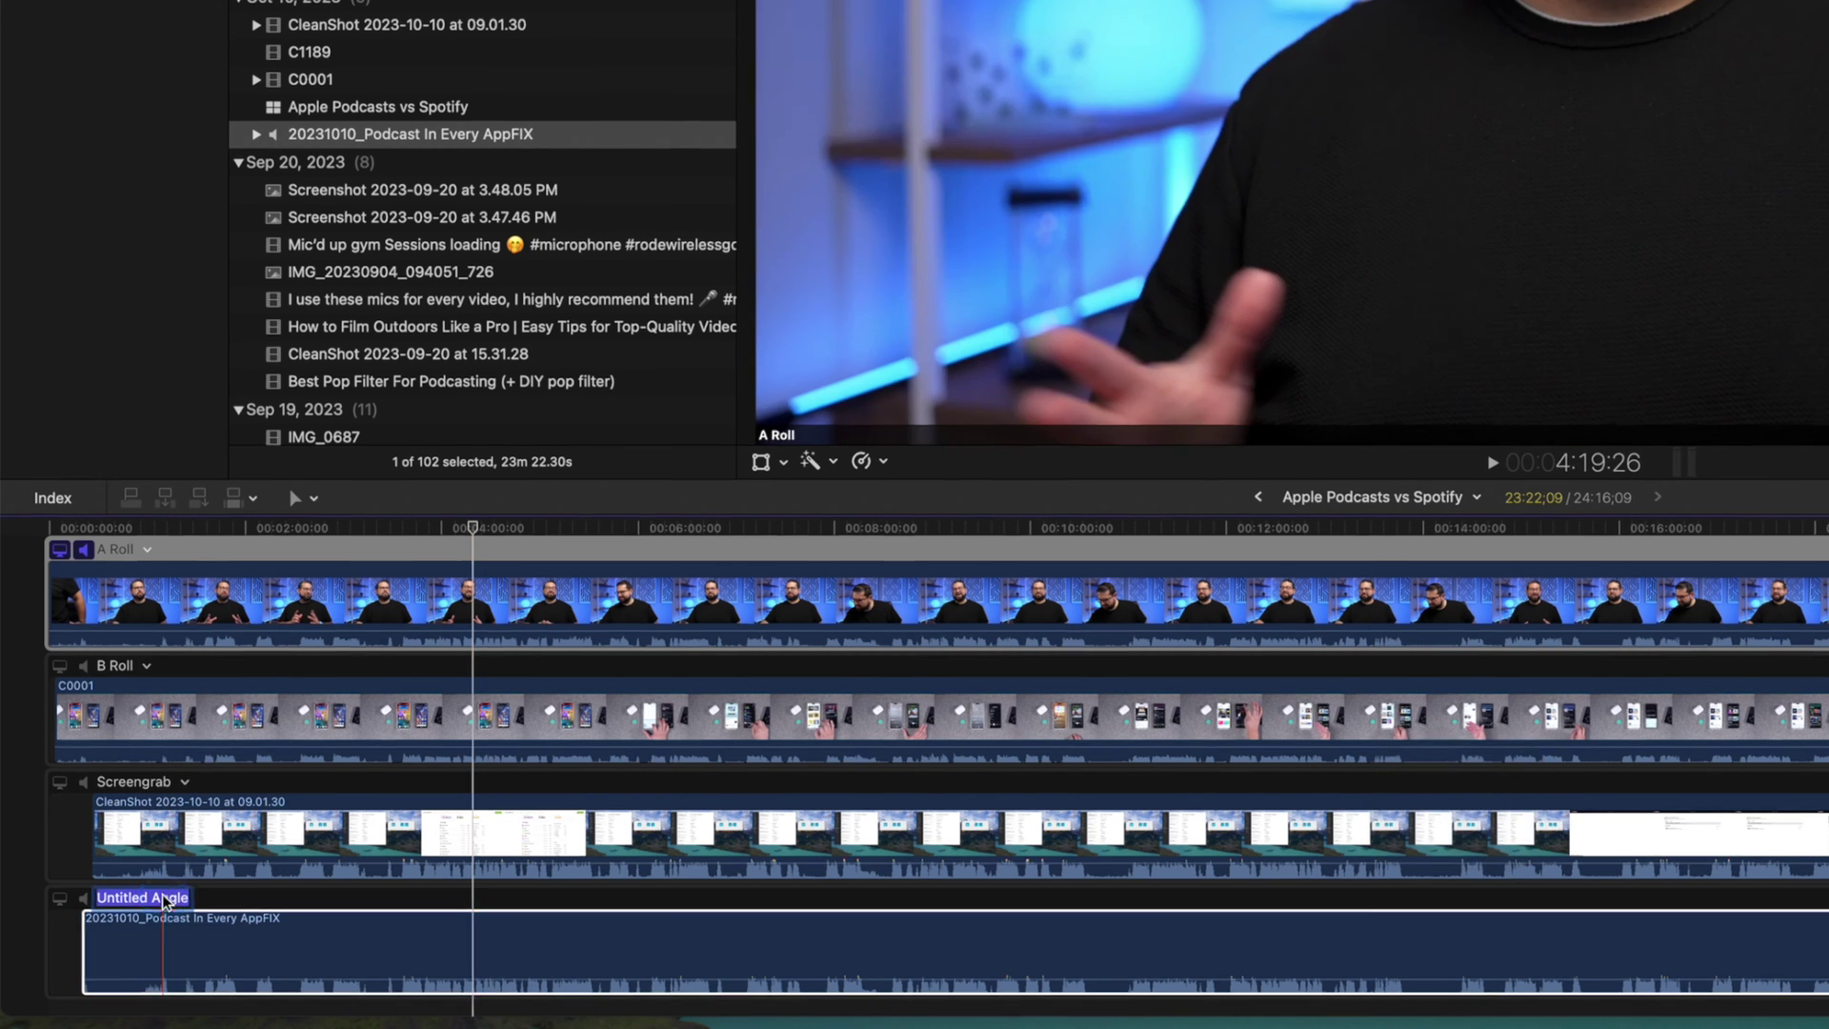
{"action": "left_click", "coordinate": [164, 898]}
{"action": "type", "text": "Voiceover"}
{"action": "key", "text": "Return"}
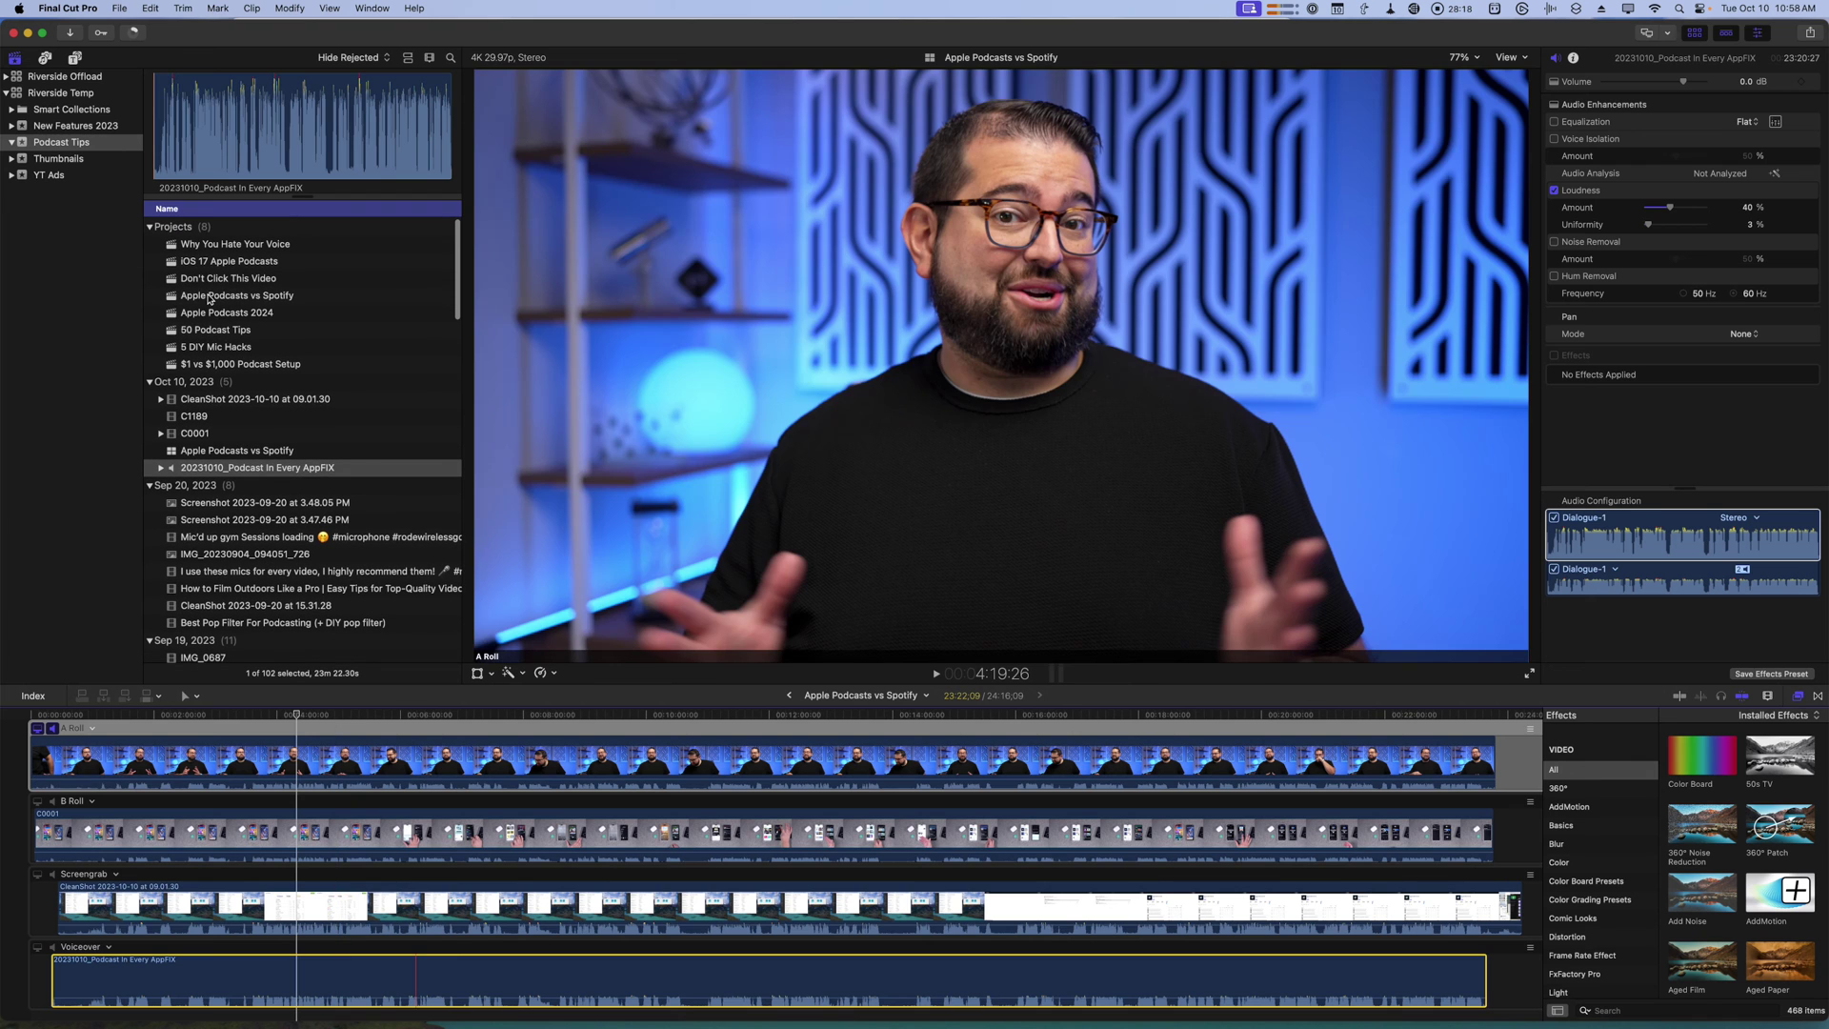
Open the Apple Podcasts vs Spotify project and set the active audio angle of all its clips to Voiceover
{"action": "double_click", "coordinate": [211, 297]}
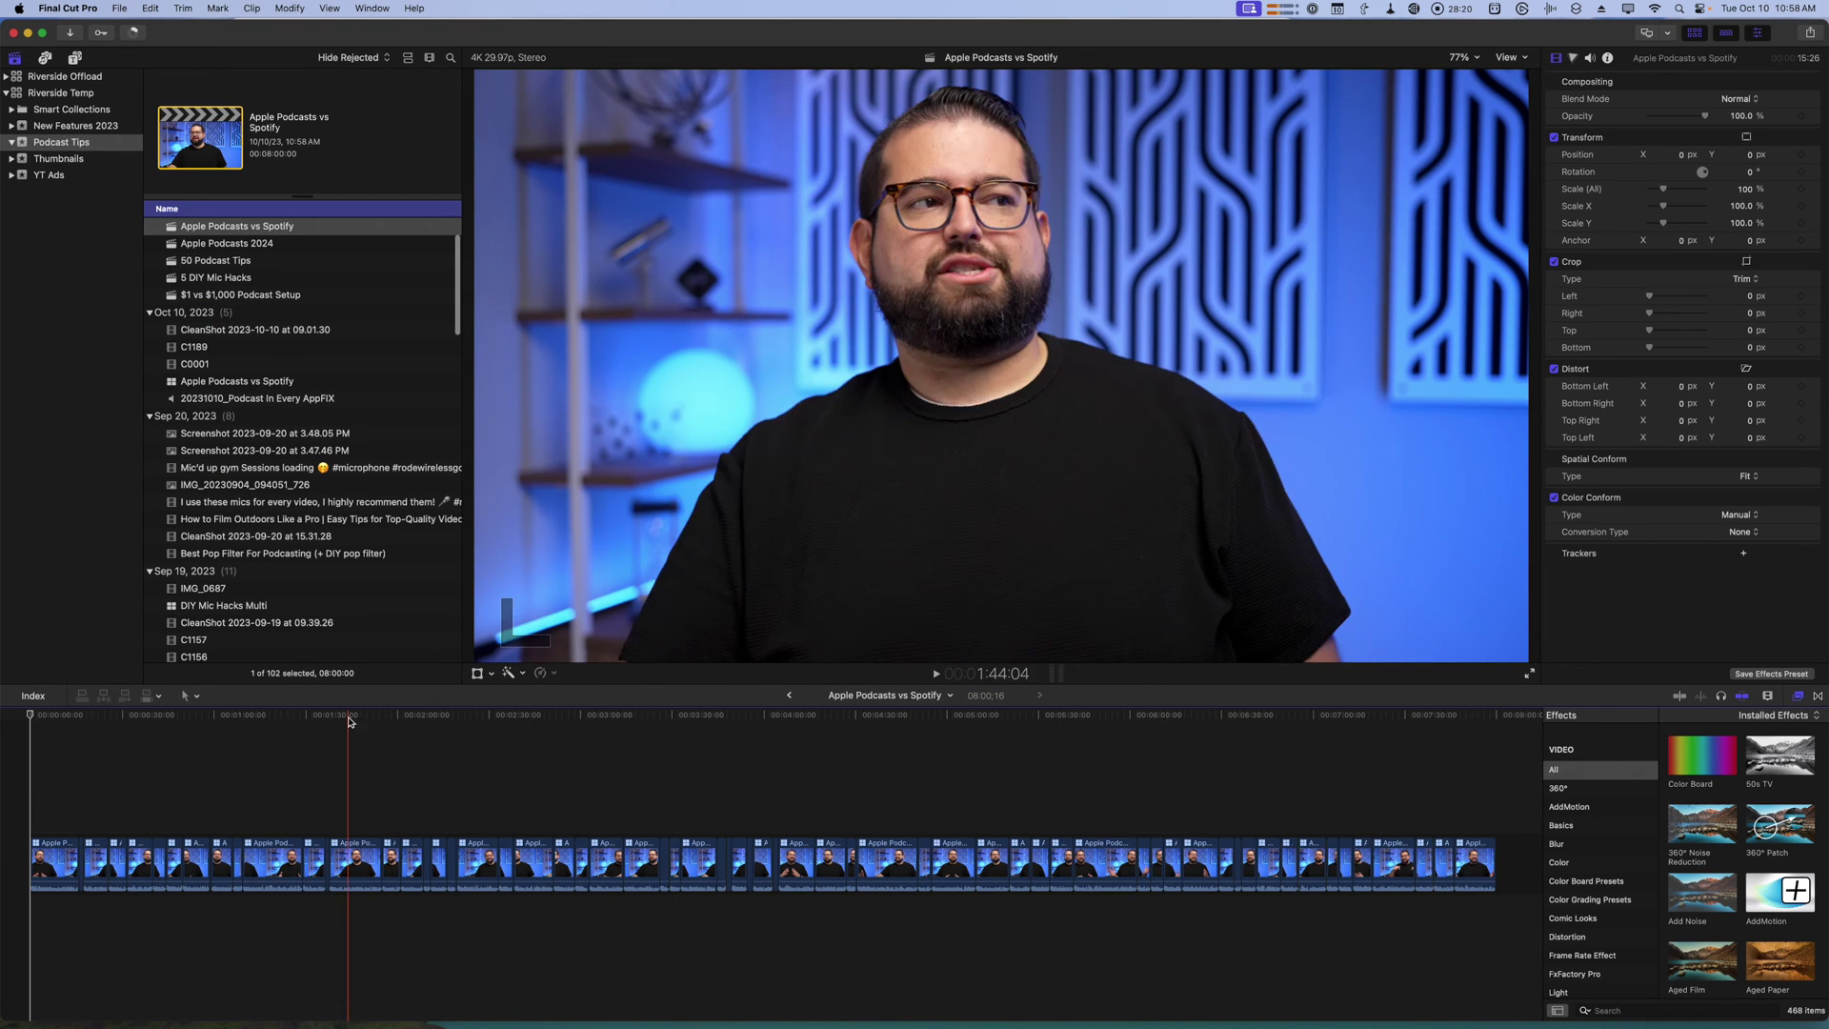
{"action": "left_click_drag", "start_coordinate": [1477, 808], "coordinate": [21, 855]}
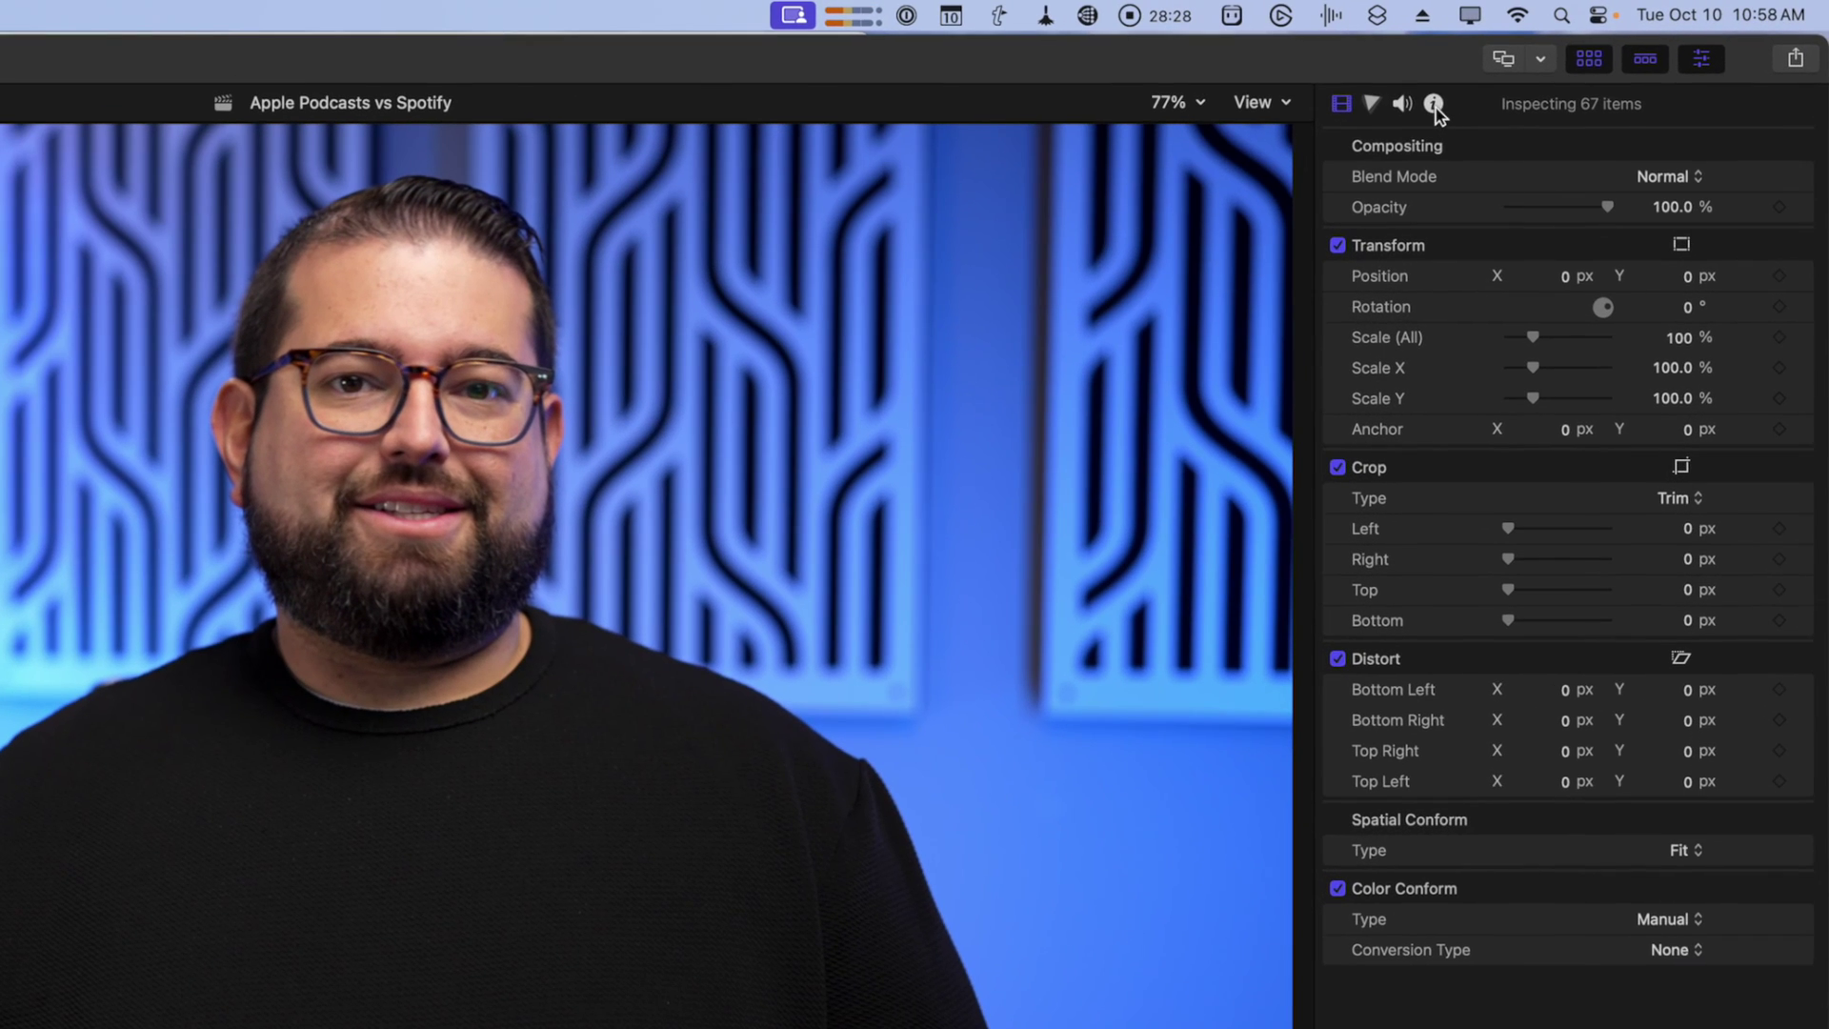
{"action": "left_click", "coordinate": [1434, 105]}
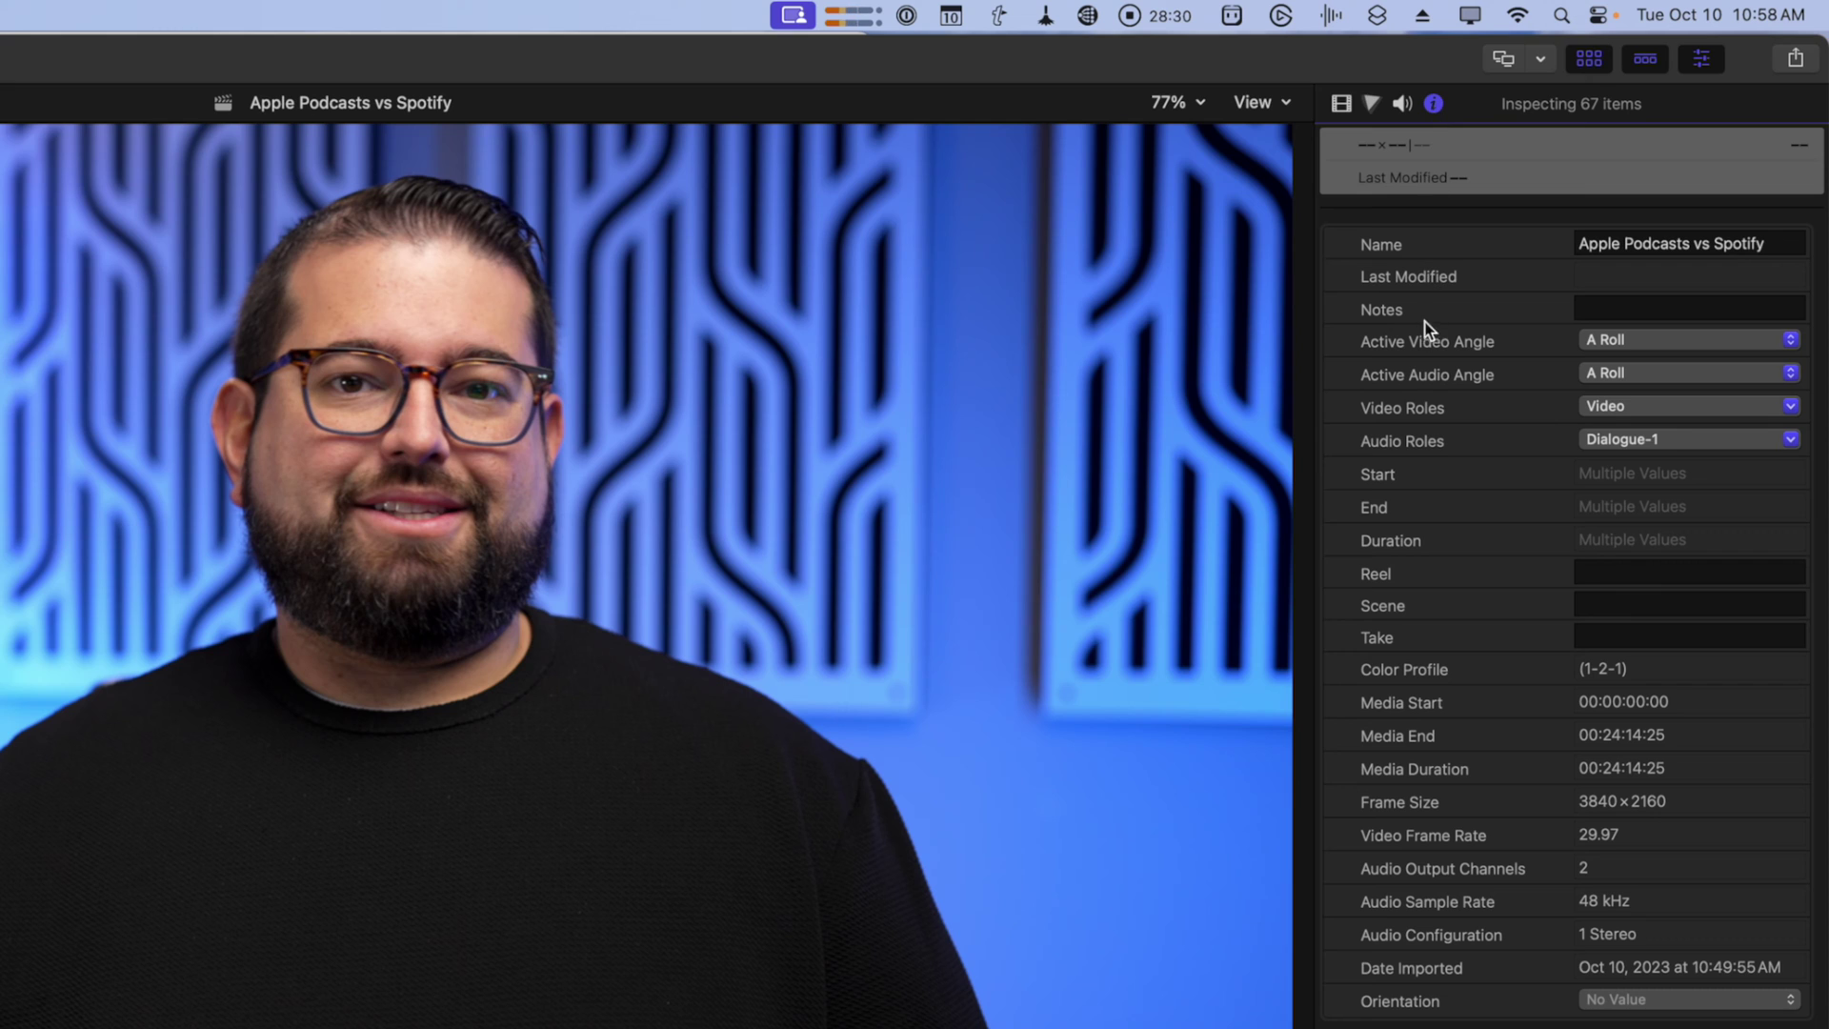
{"action": "left_click", "coordinate": [1665, 385]}
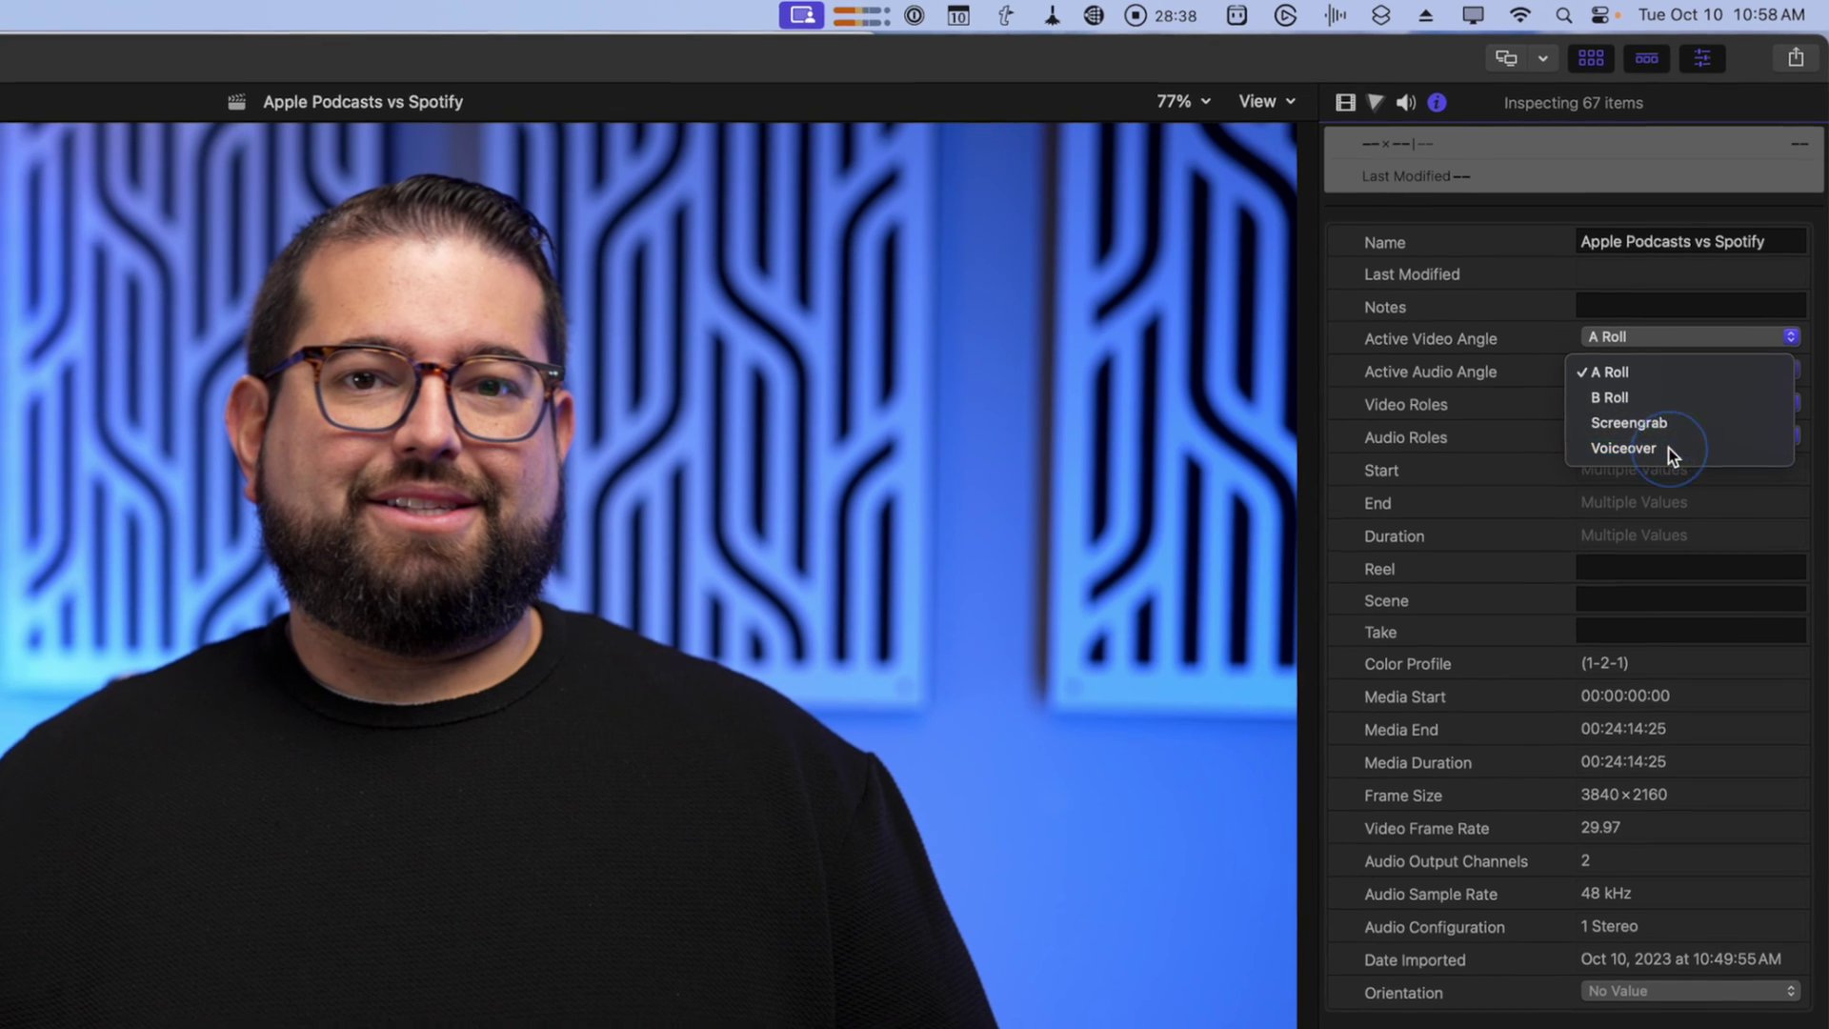
{"action": "left_click", "coordinate": [1667, 451]}
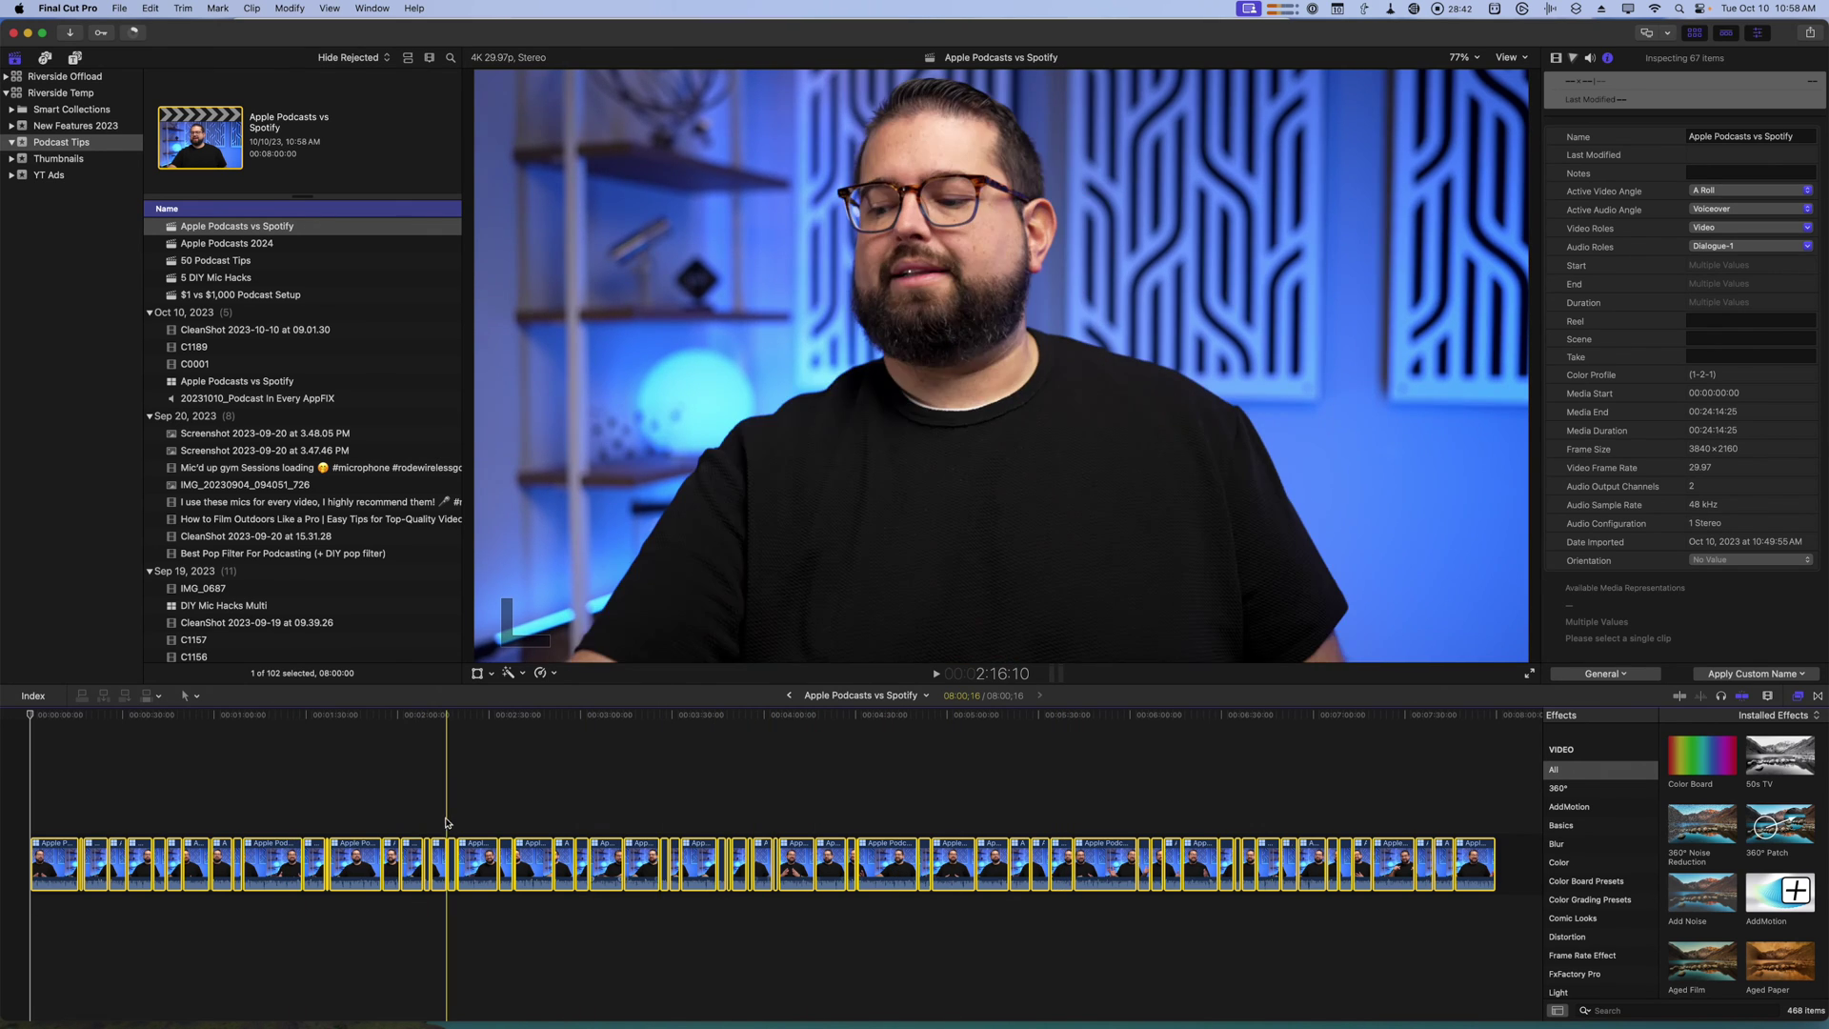
Check the active audio angle choices for a single timeline clip and for a group of neighbouring clips
{"action": "left_click", "coordinate": [352, 847]}
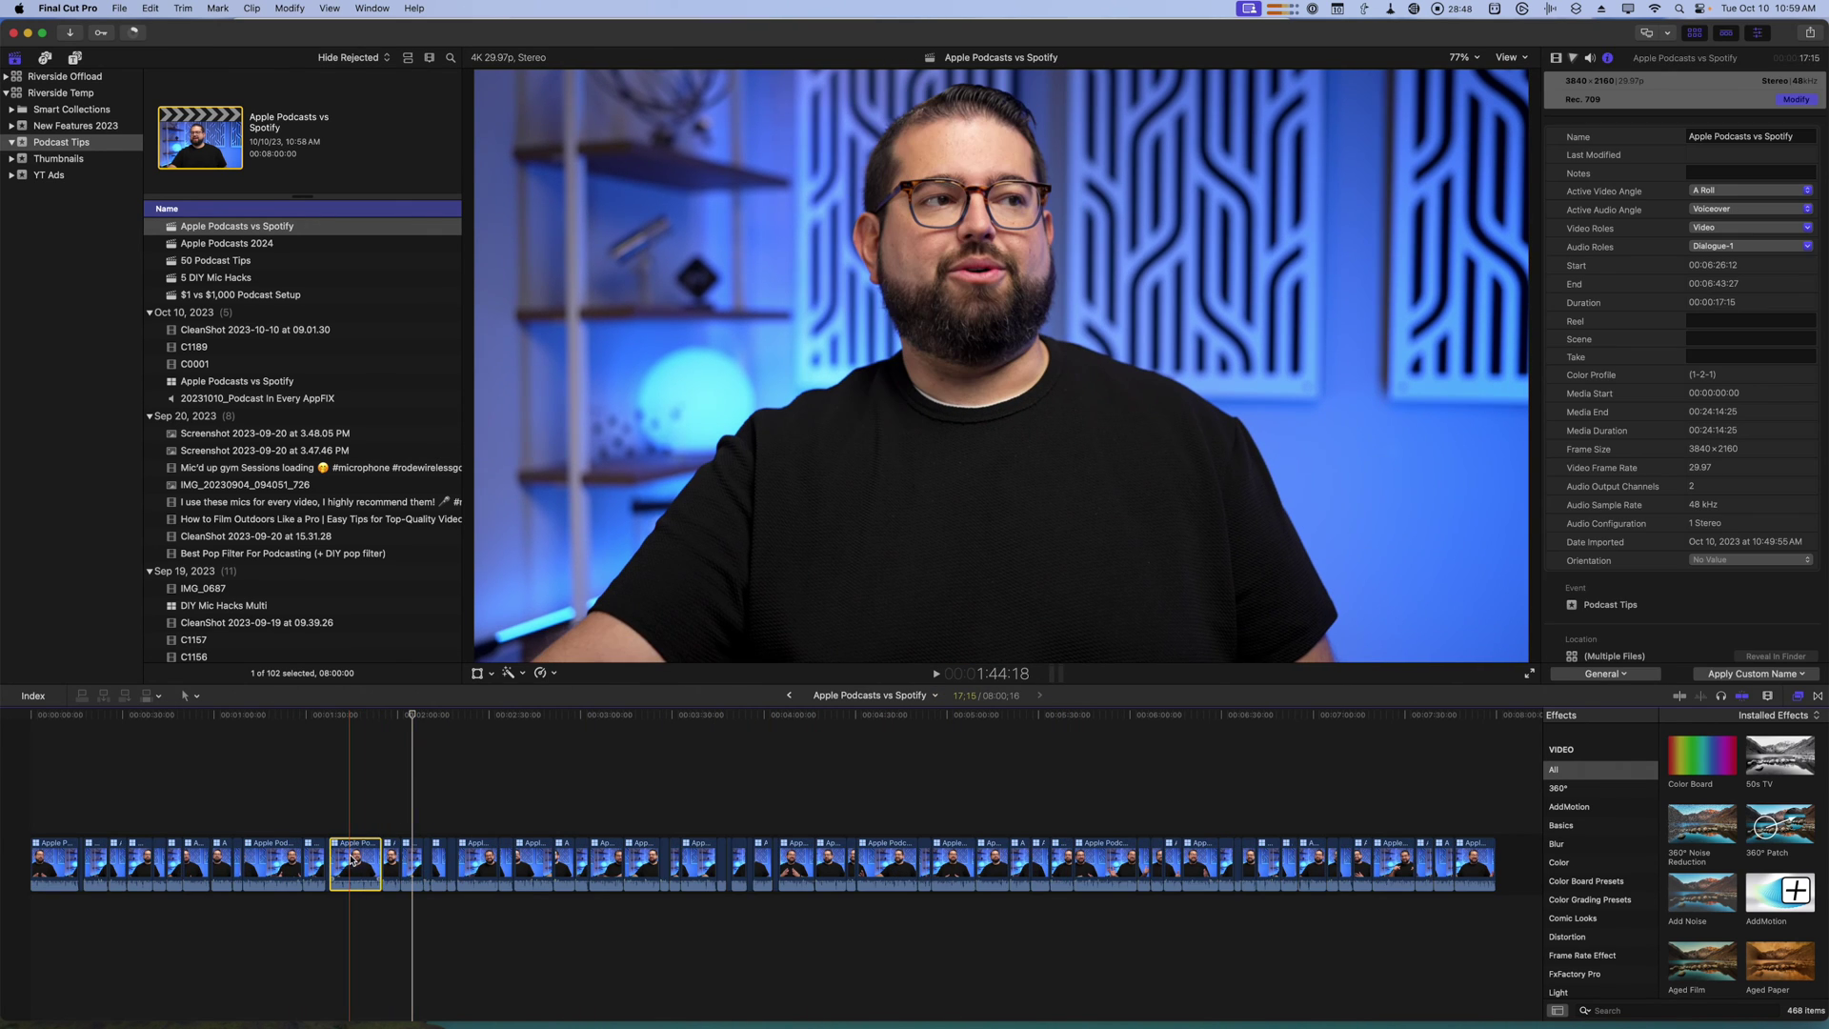
{"action": "right_click", "coordinate": [352, 857]}
{"action": "mouse_move", "coordinate": [429, 707]}
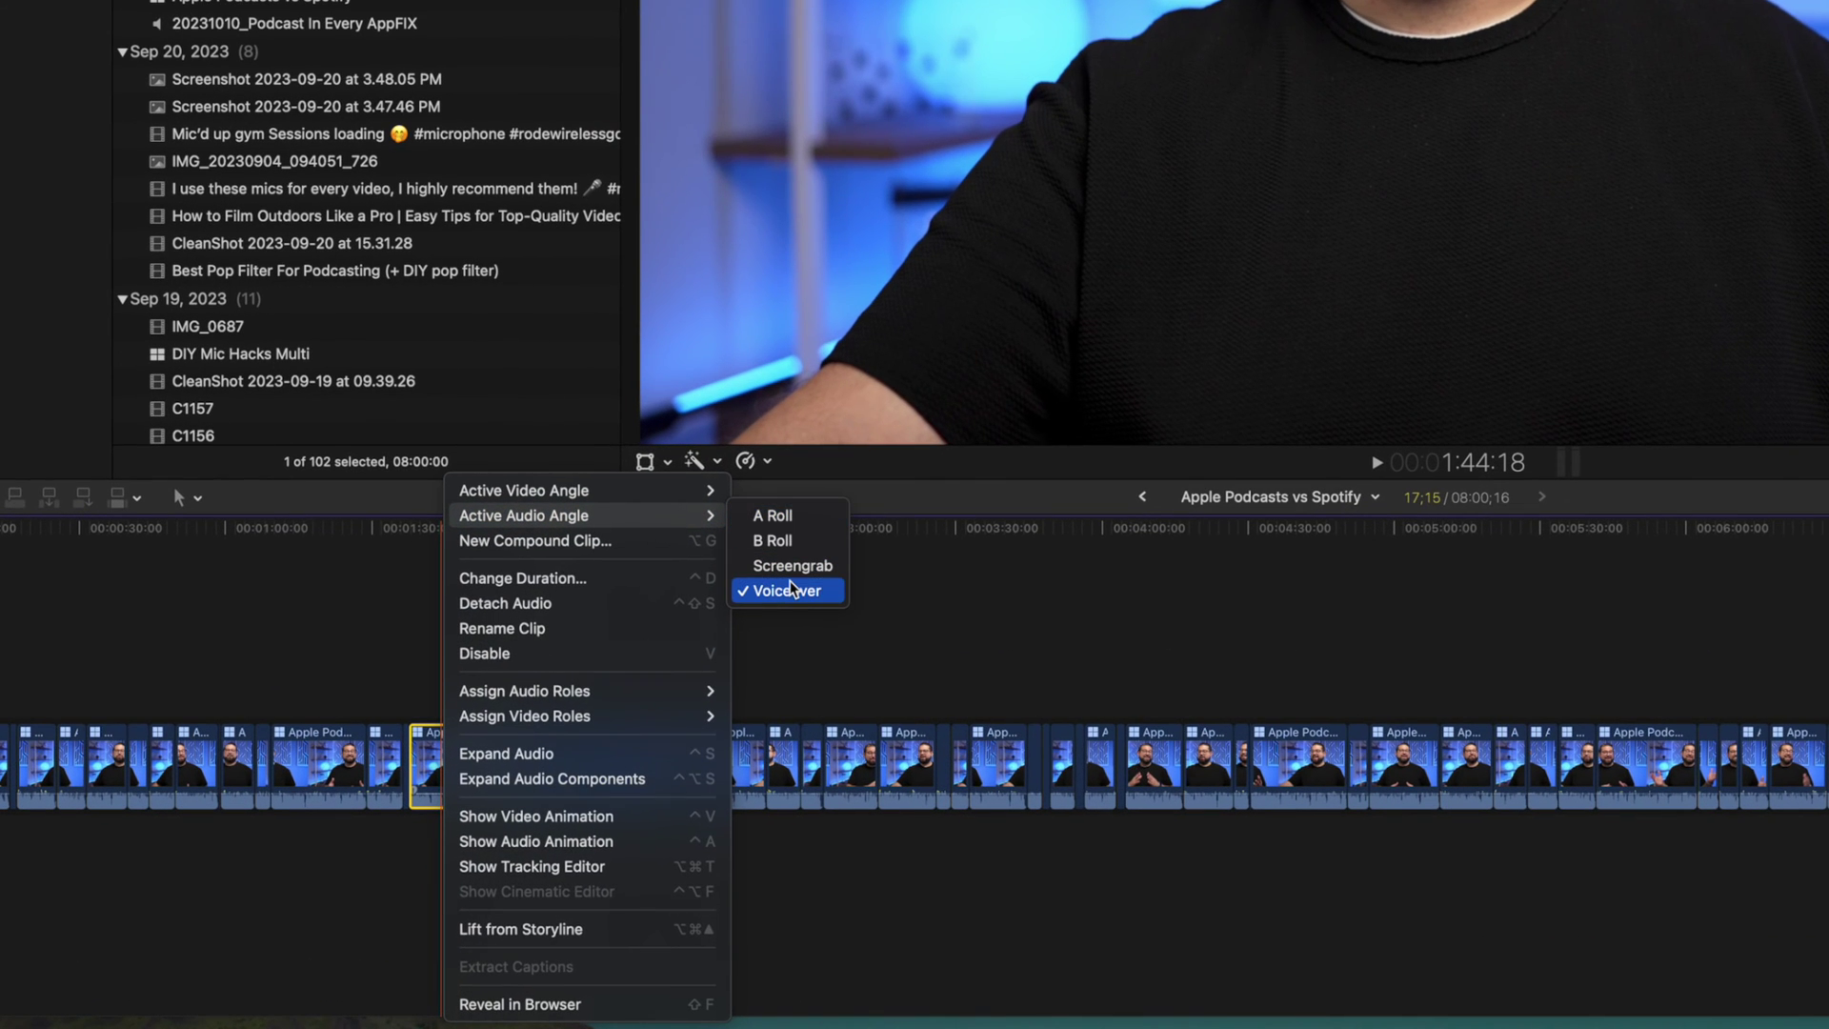
{"action": "left_click", "coordinate": [417, 619]}
{"action": "left_click", "coordinate": [522, 767], "text": "super"}
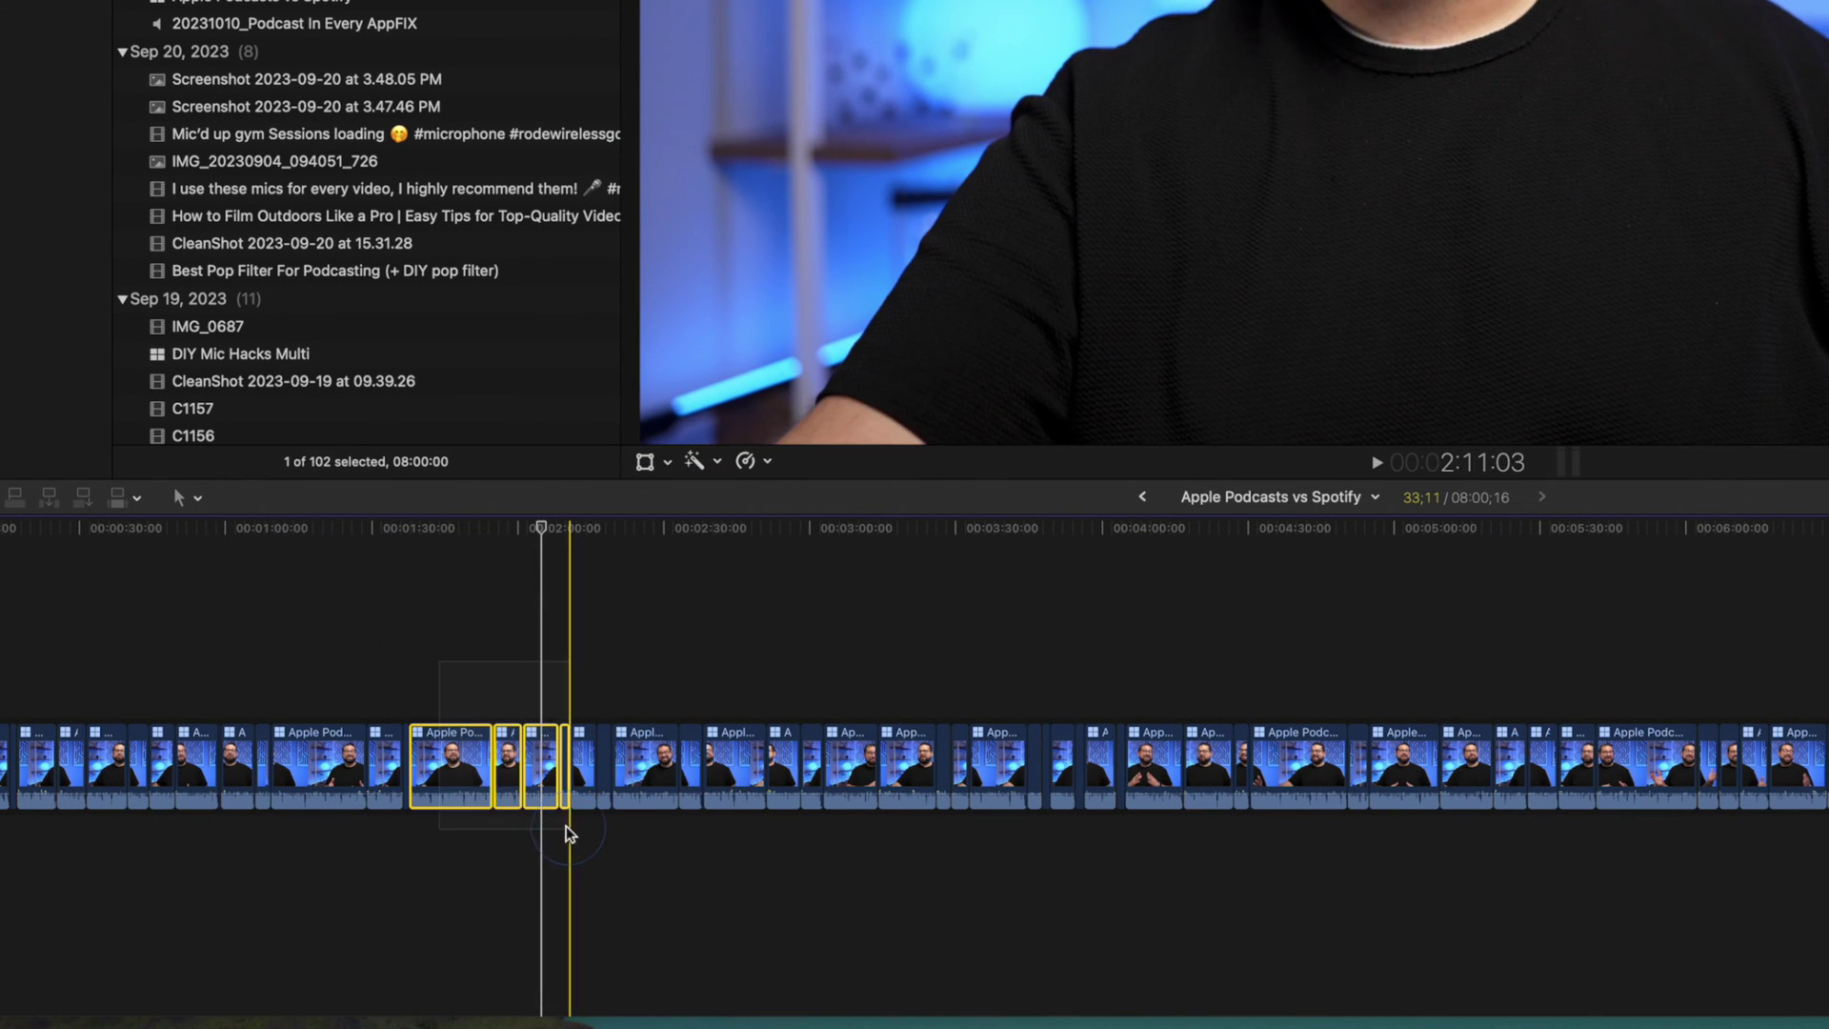
{"action": "right_click", "coordinate": [441, 772]}
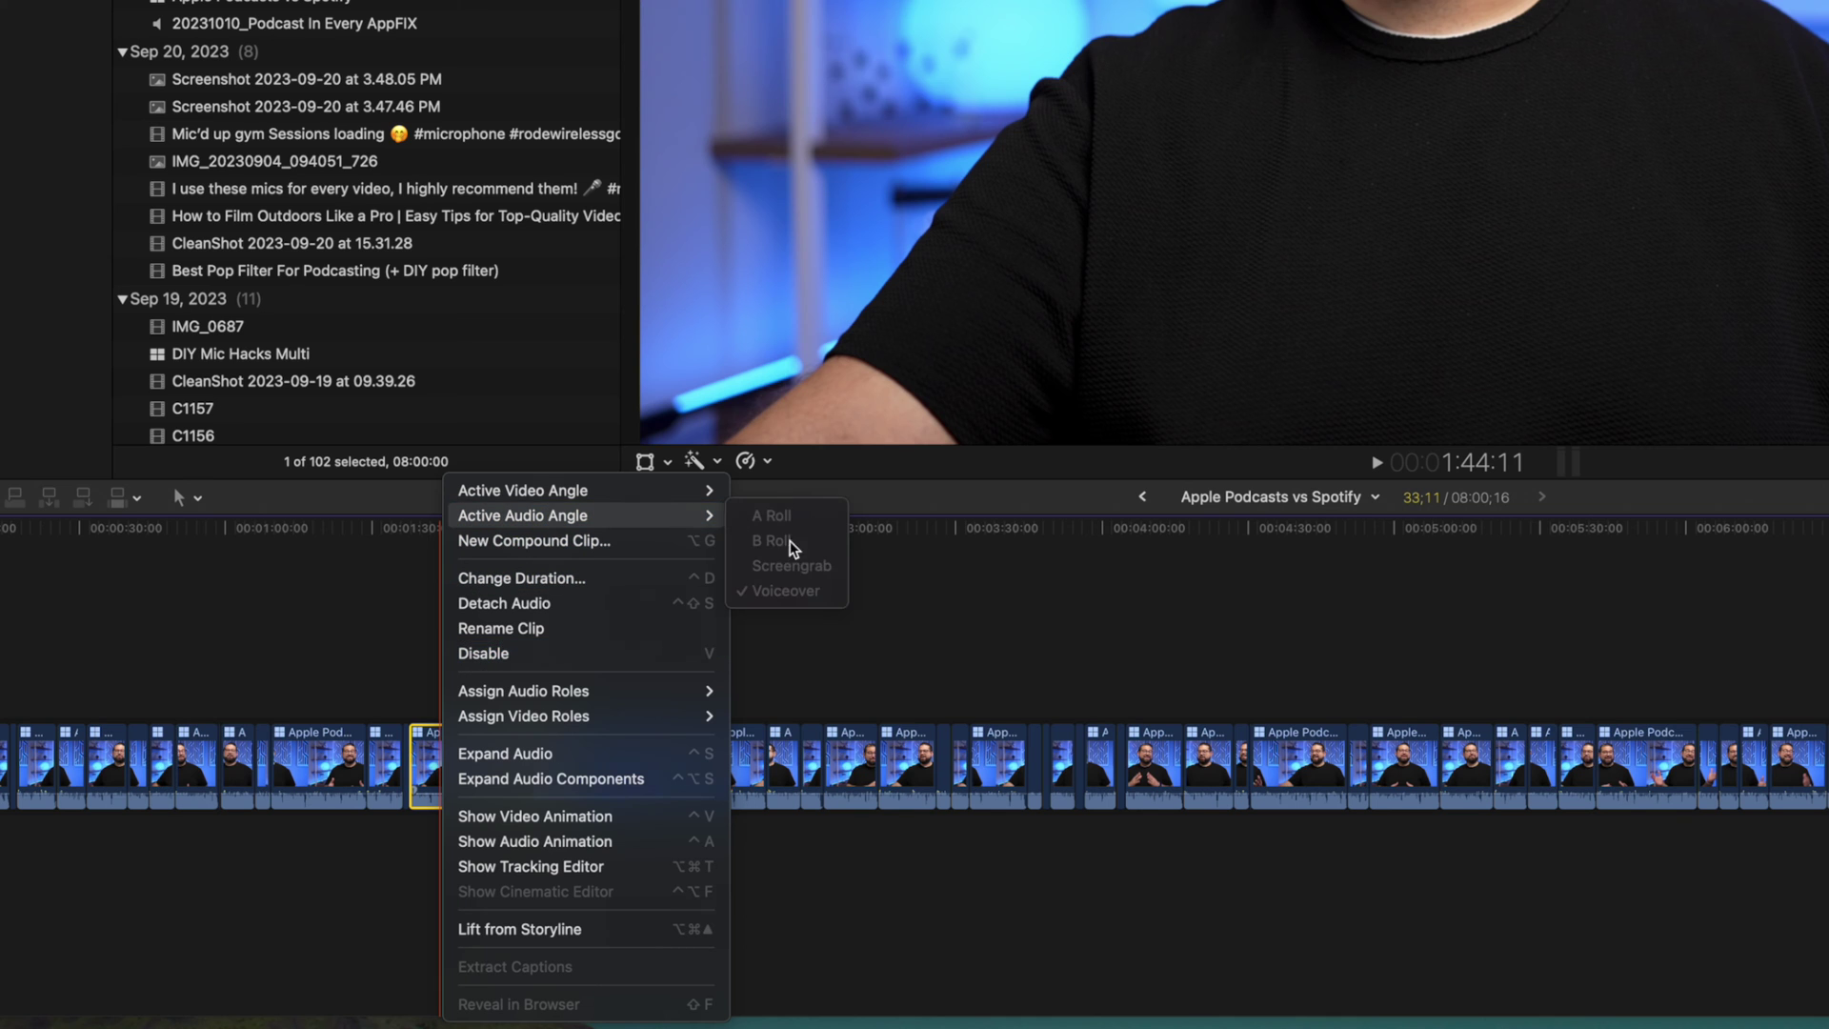
{"action": "left_click", "coordinate": [782, 590]}
{"action": "key", "text": "super+a"}
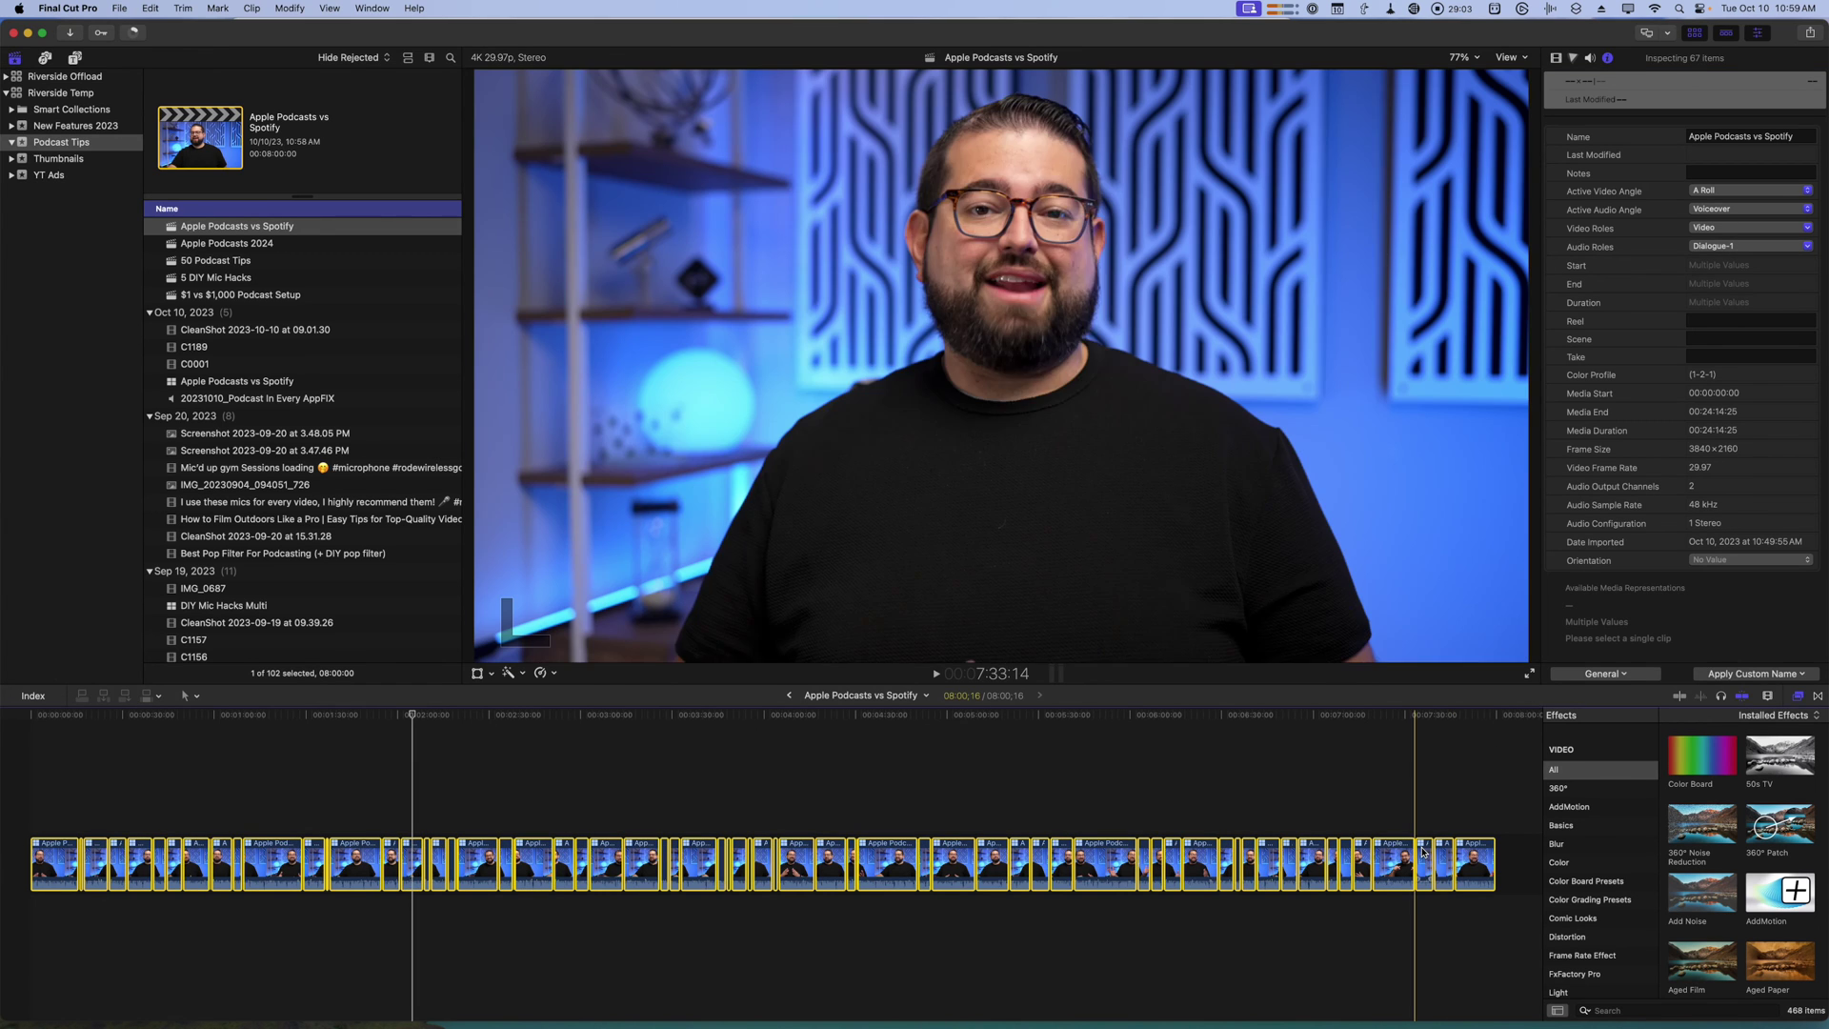
{"action": "left_click", "coordinate": [79, 808]}
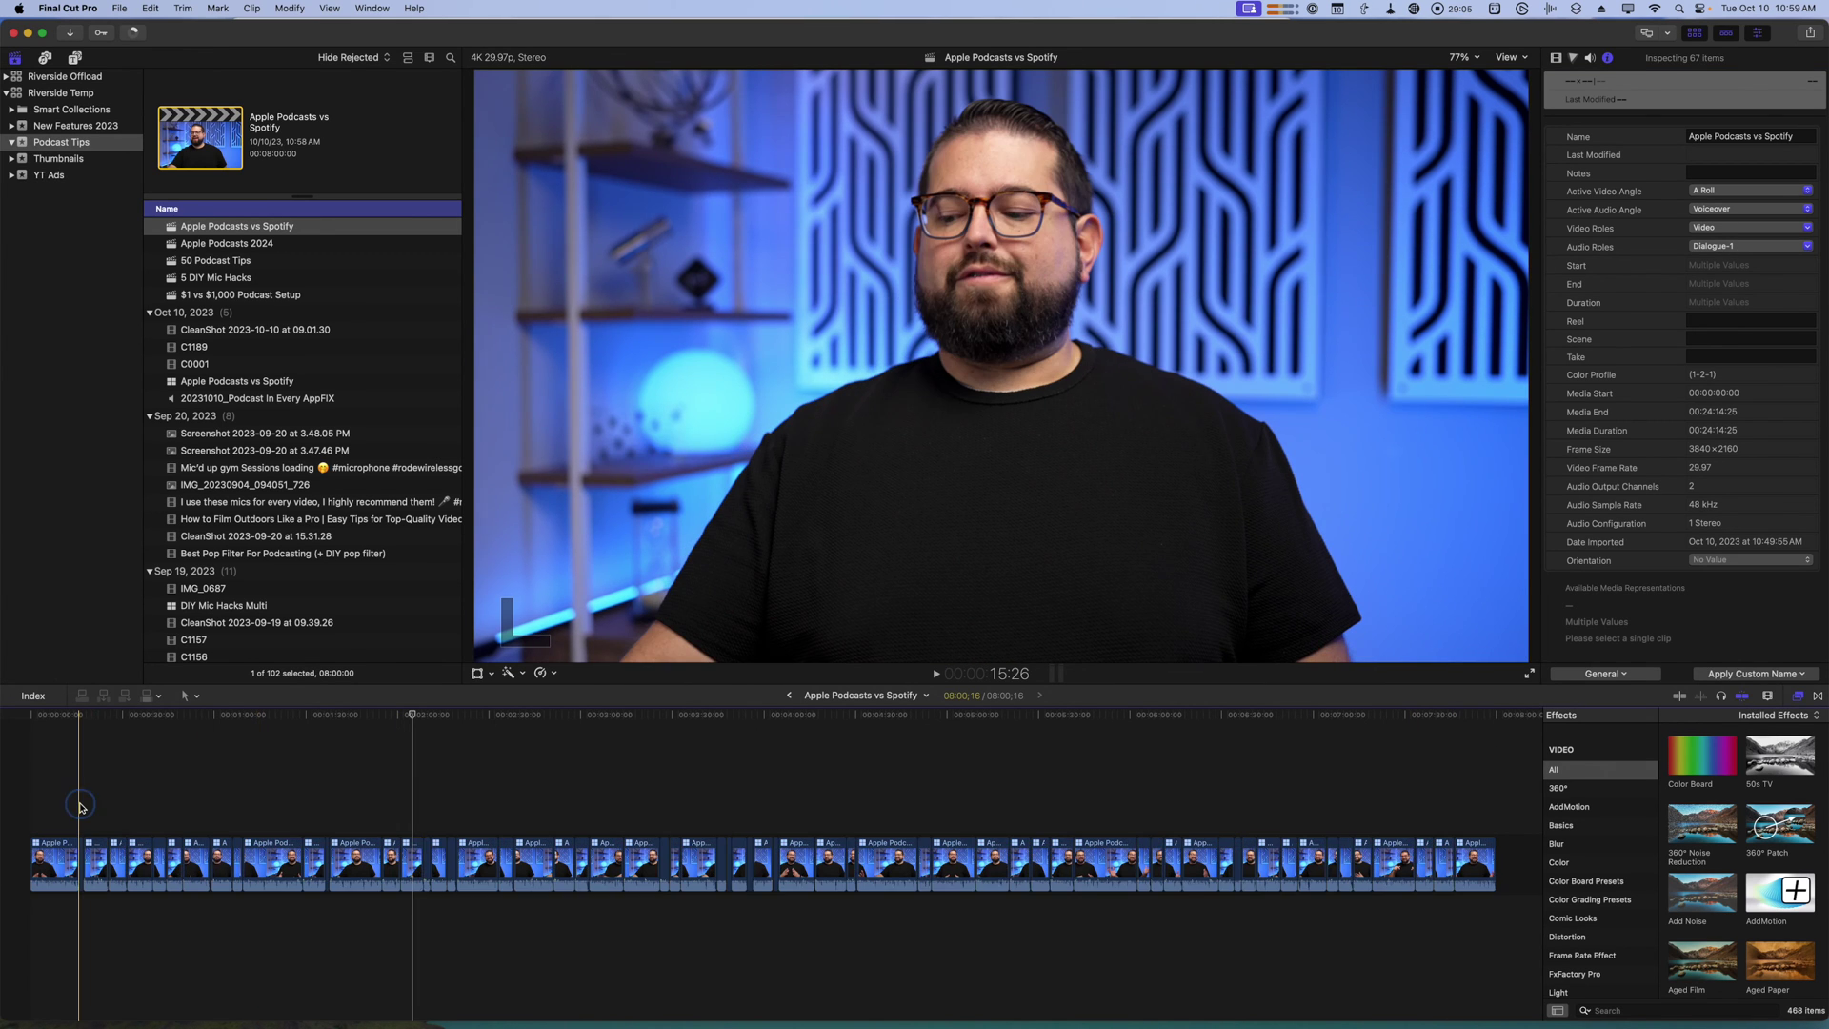
Switch the video angle of the eight consecutive clips from about 1:29 to 2:19 to B Roll
{"action": "key", "text": "super+equal"}
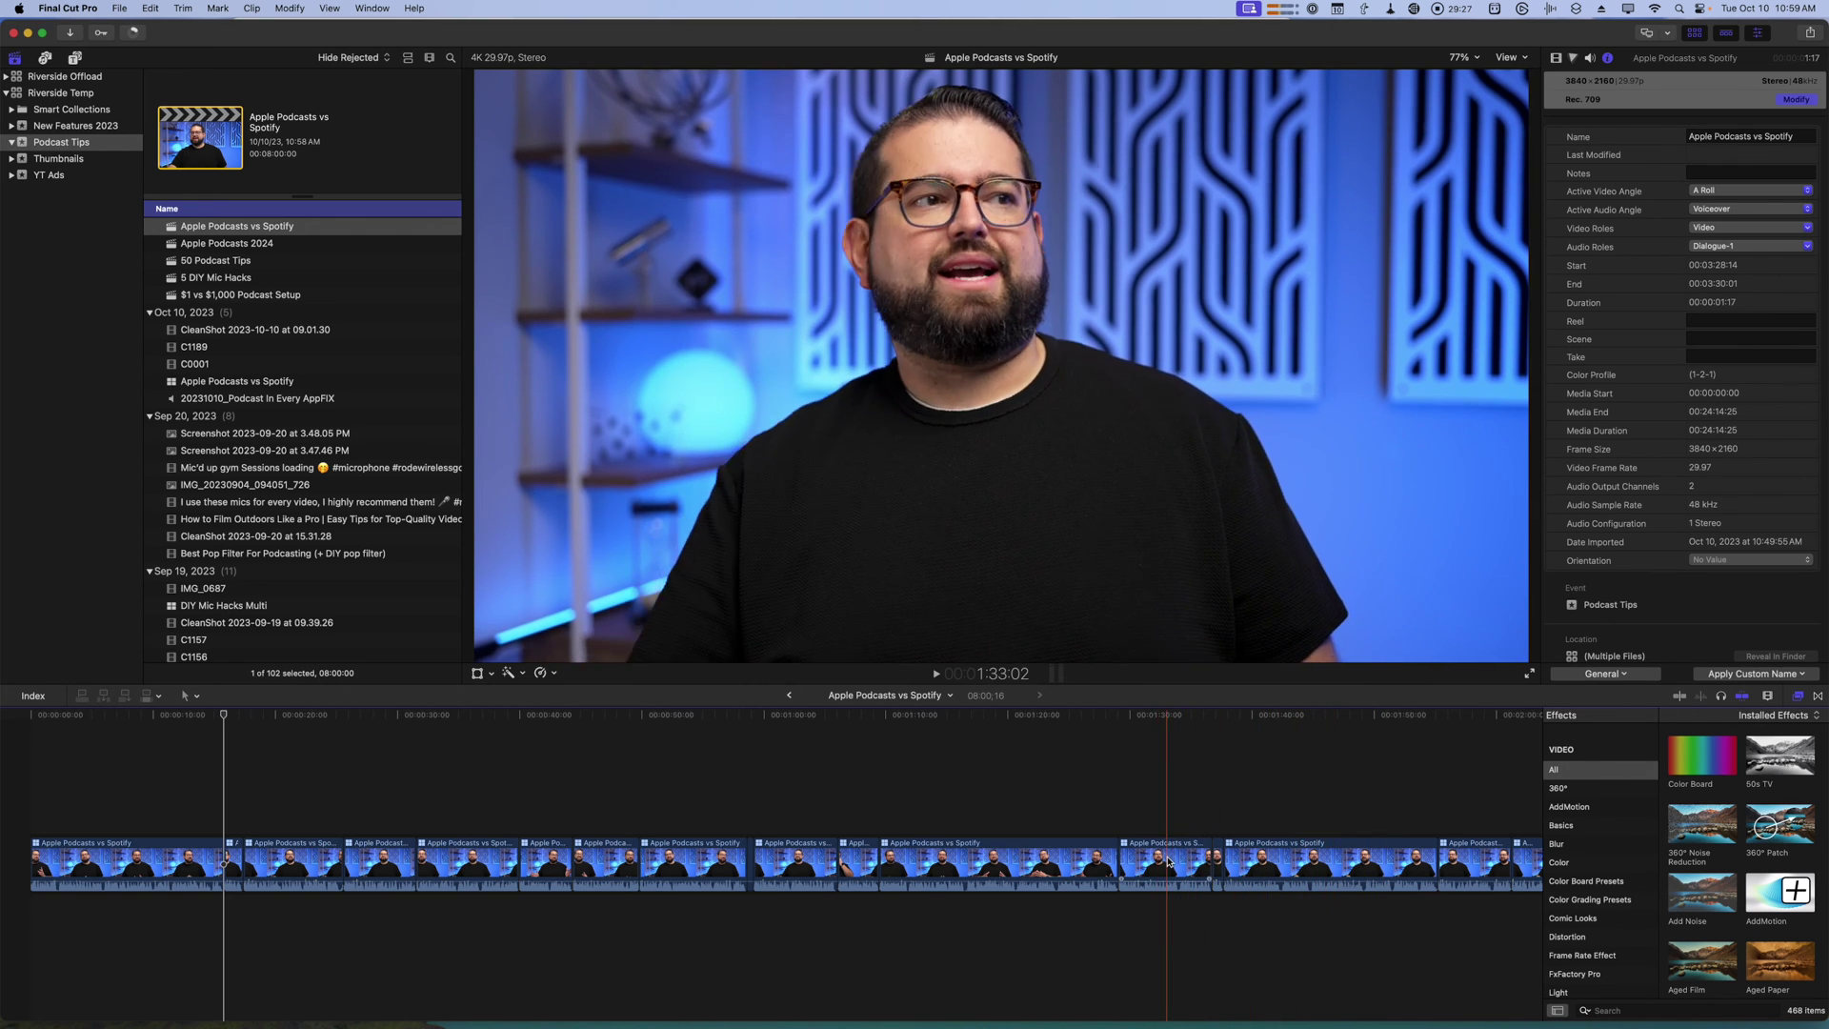
{"action": "scroll", "coordinate": [1169, 862], "scroll_direction": "right", "scroll_amount": 5}
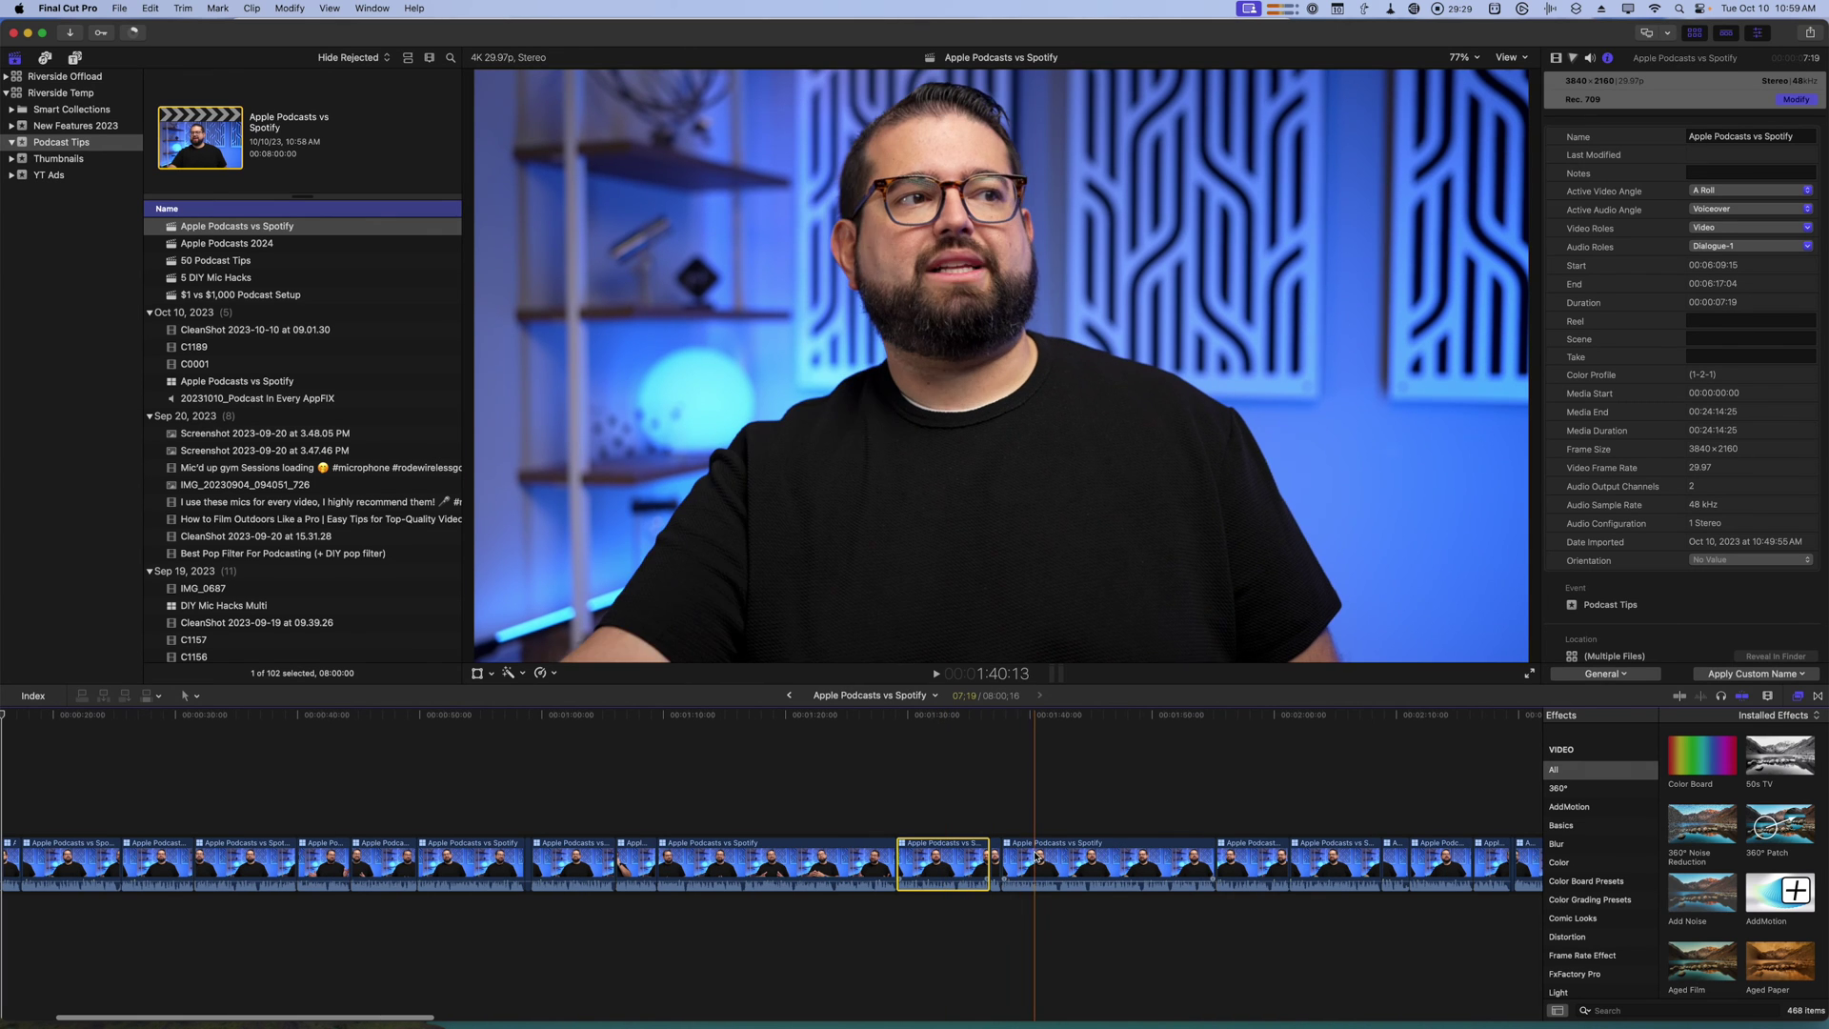
{"action": "scroll", "coordinate": [1445, 860], "scroll_direction": "right", "scroll_amount": 5}
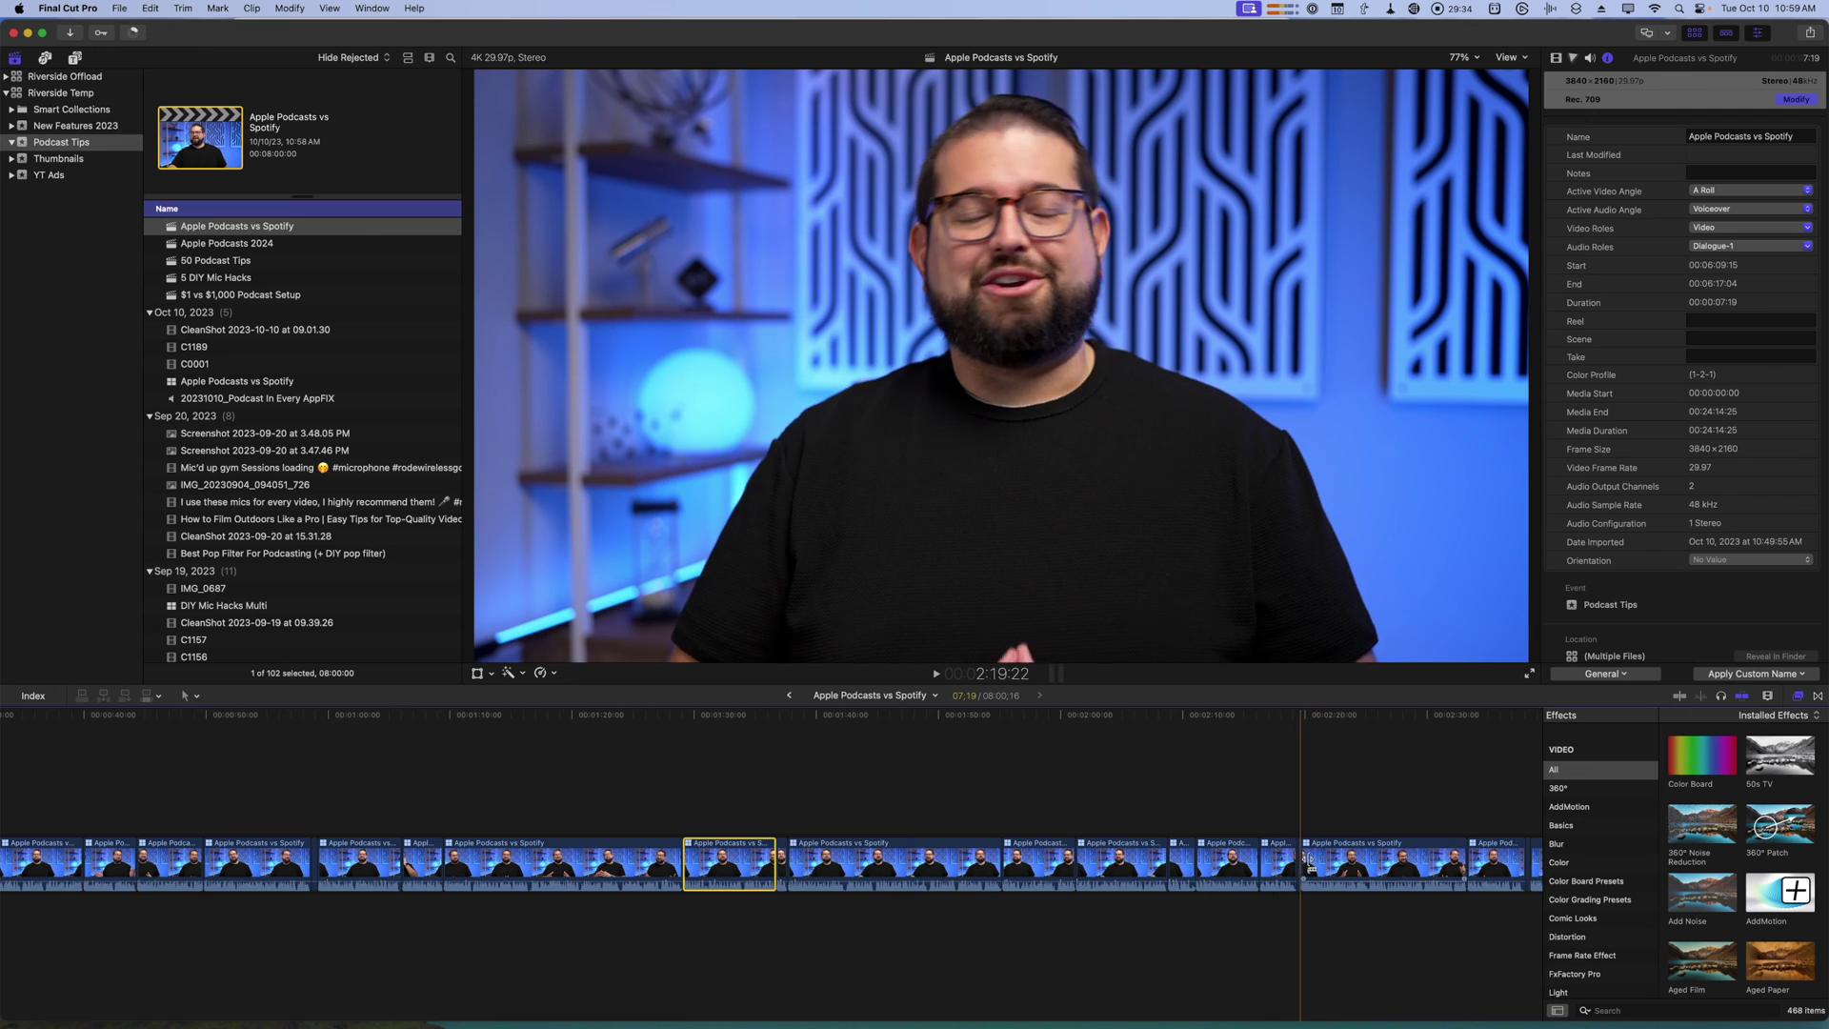
{"action": "left_click", "coordinate": [1285, 864], "text": "shift"}
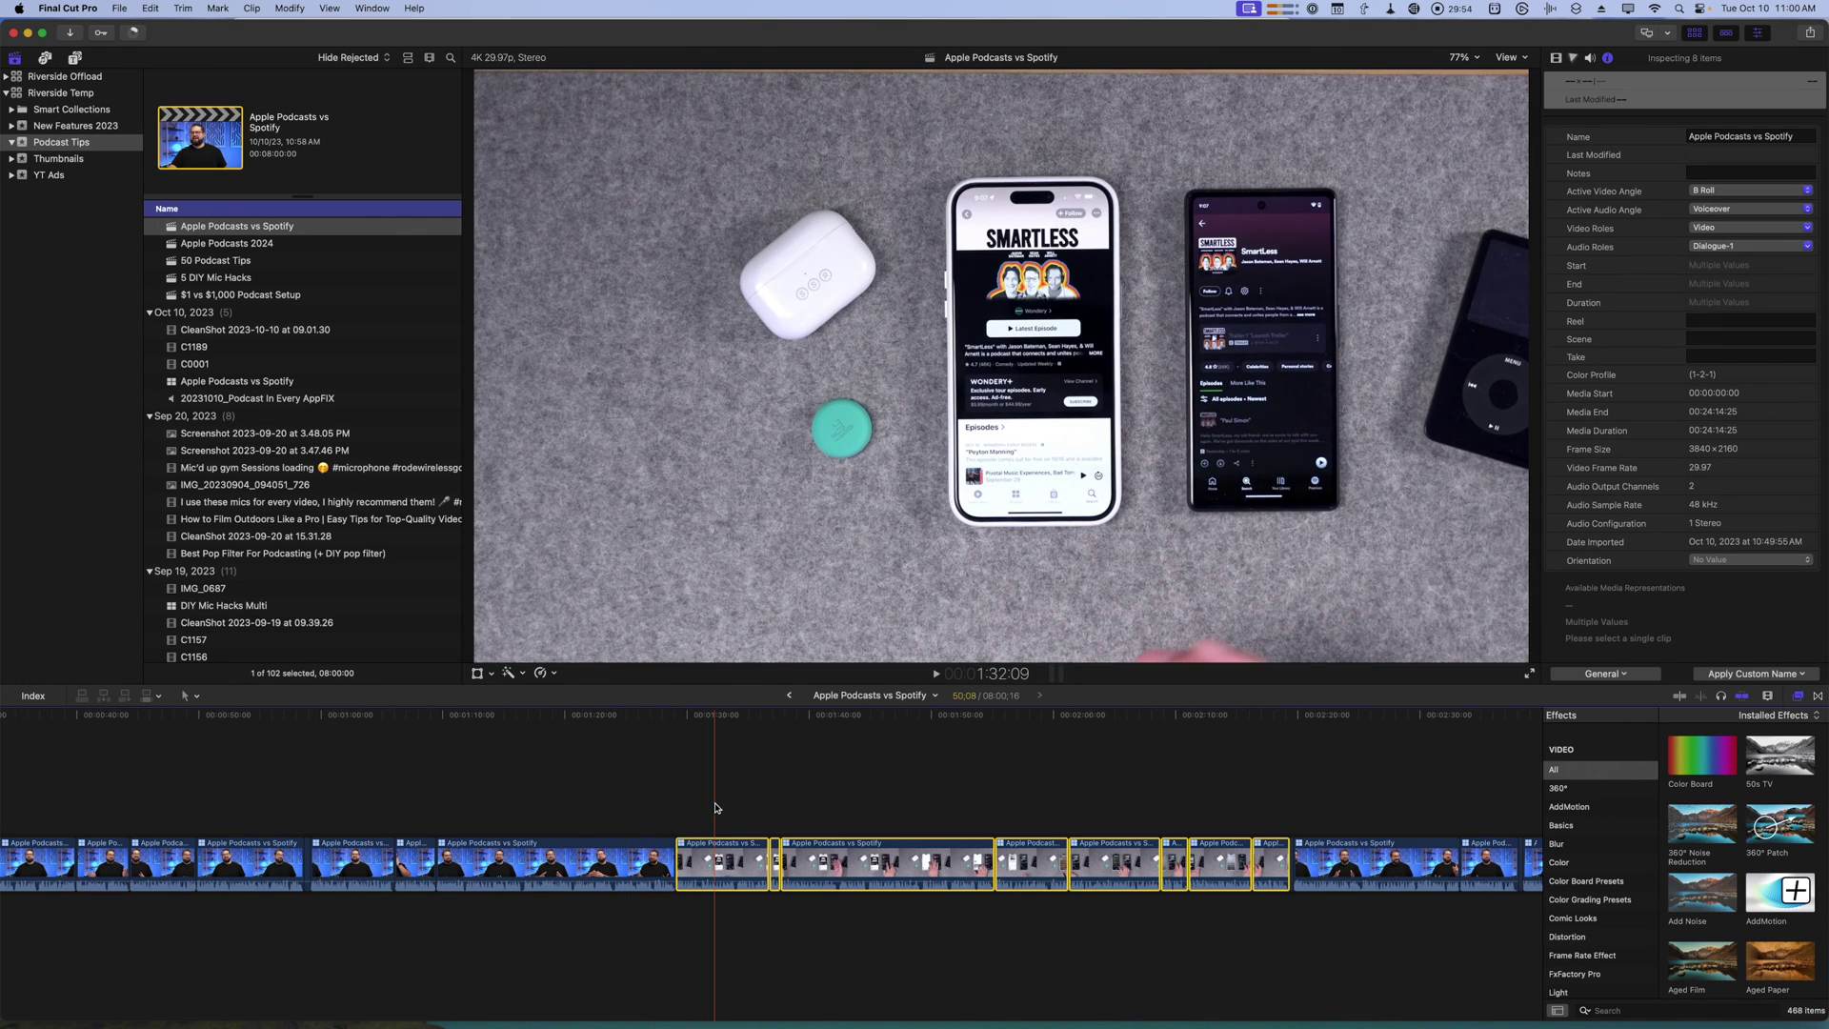
{"action": "left_click", "coordinate": [817, 809]}
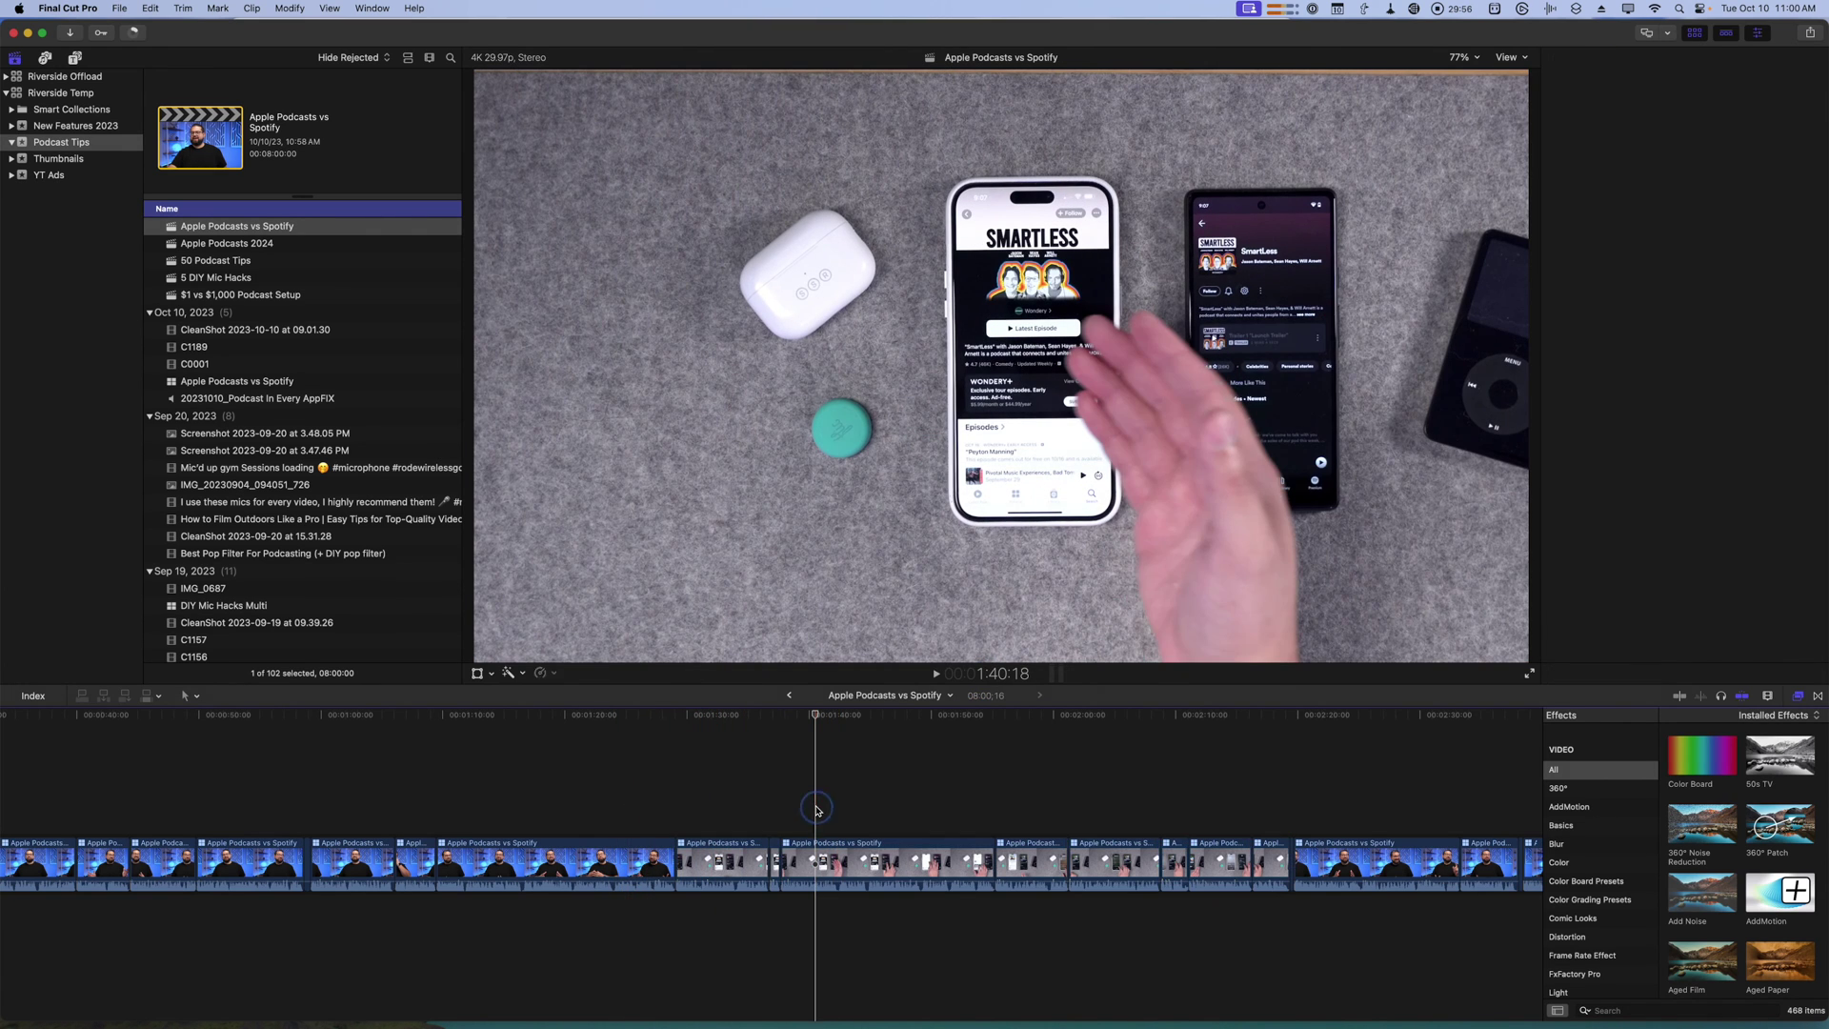
Open the multicam clip from the timeline, monitor its B Roll angle, and enlarge and reposition clip C0001 to frame the phones
{"action": "double_click", "coordinate": [838, 860]}
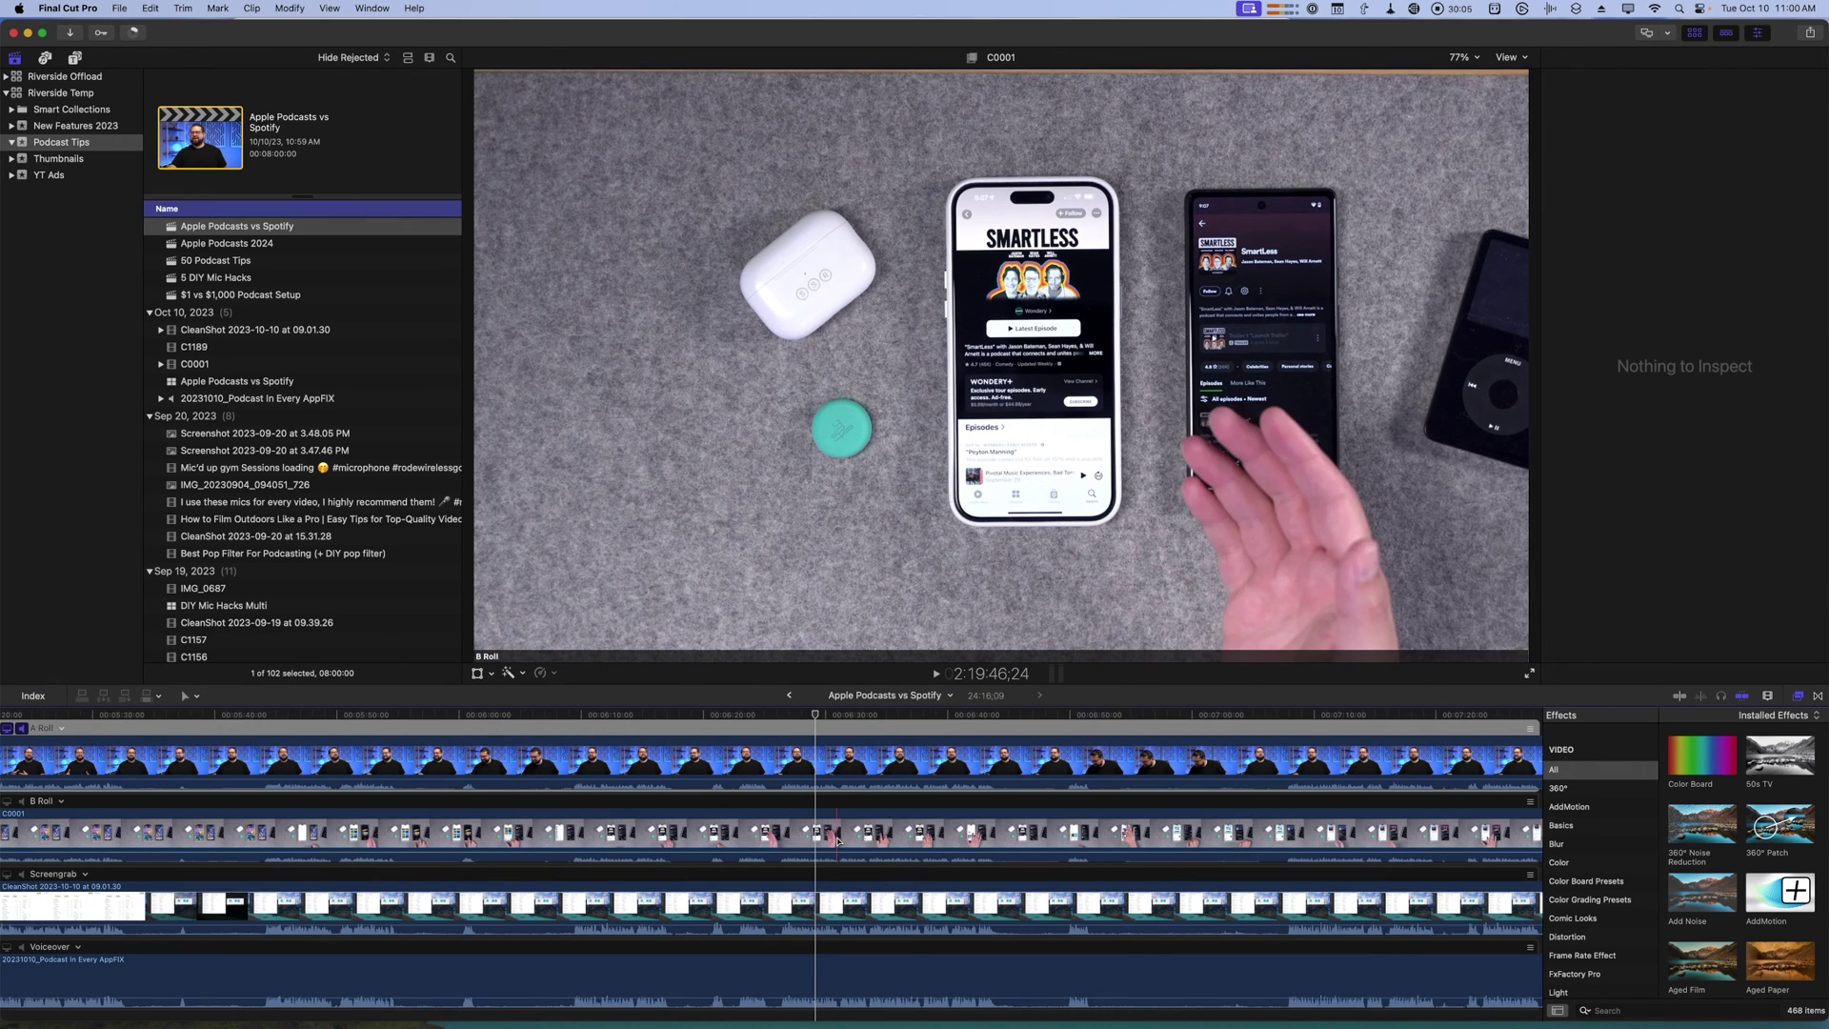
{"action": "left_click", "coordinate": [881, 842]}
{"action": "left_click", "coordinate": [874, 844]}
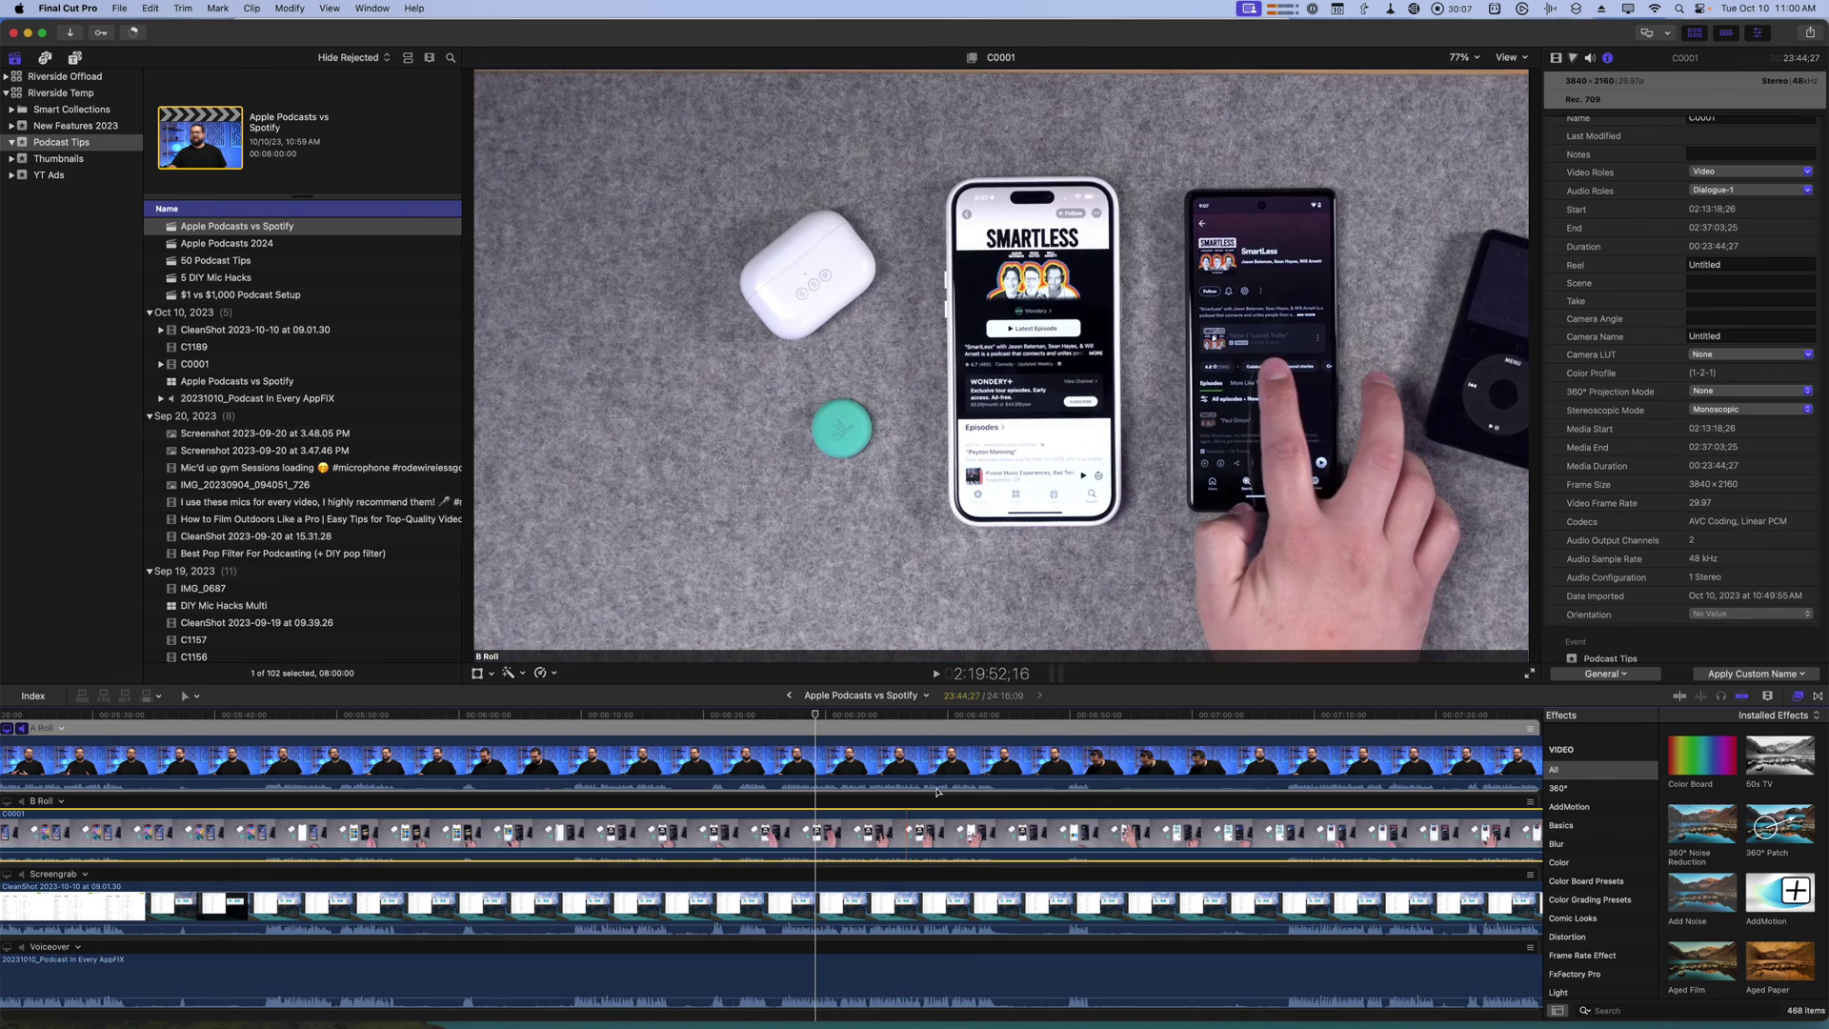
{"action": "left_click", "coordinate": [902, 799]}
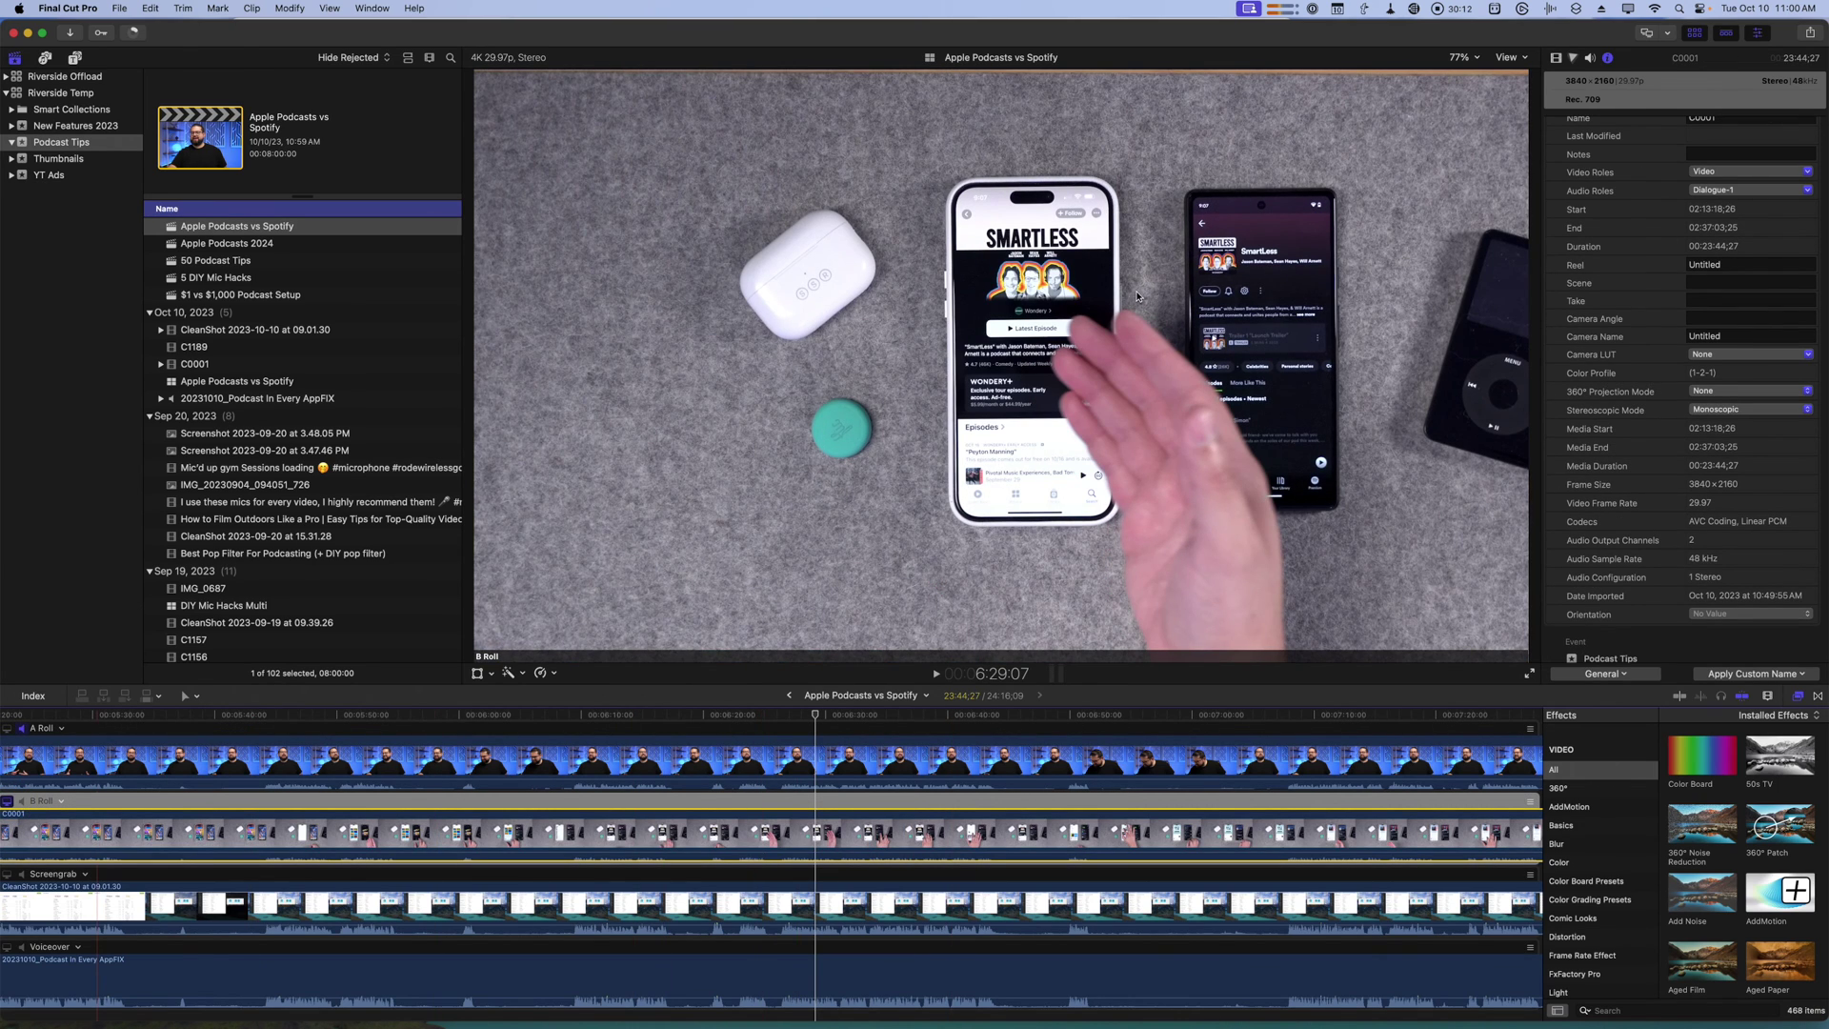
{"action": "key", "text": "ctrl+super+7"}
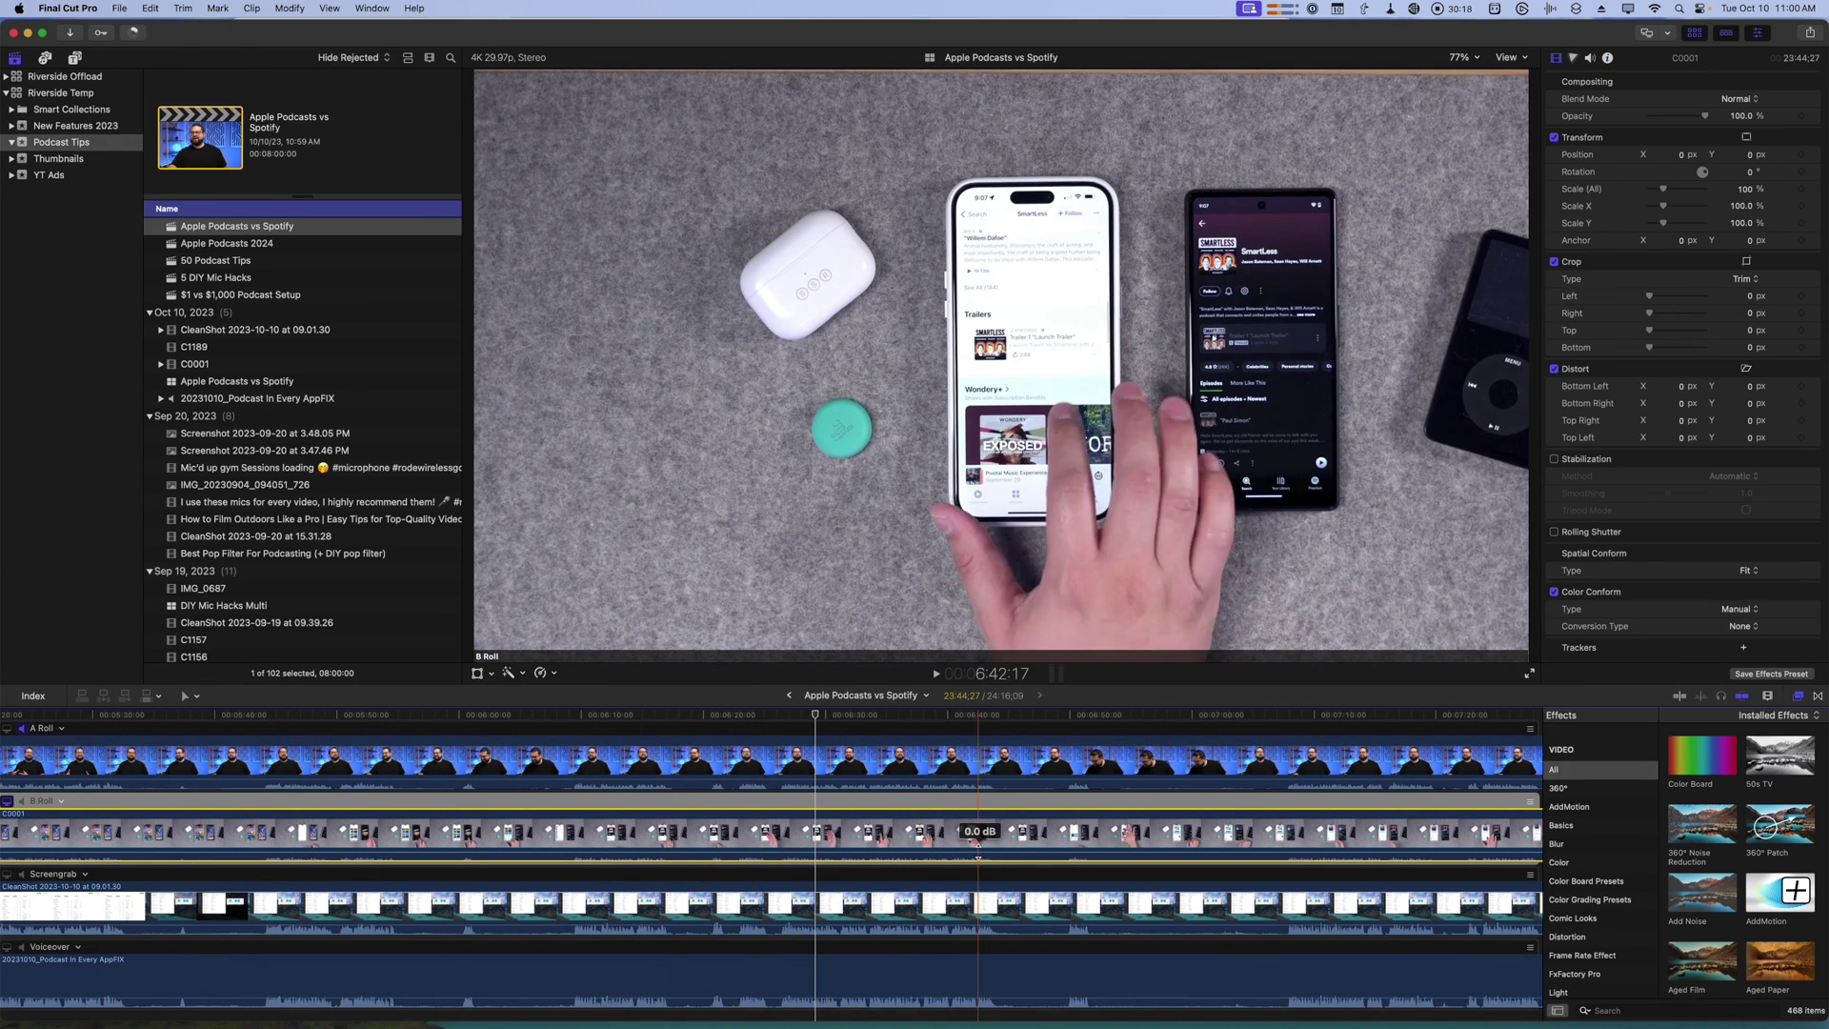
{"action": "left_click_drag", "start_coordinate": [1661, 191], "coordinate": [1751, 151]}
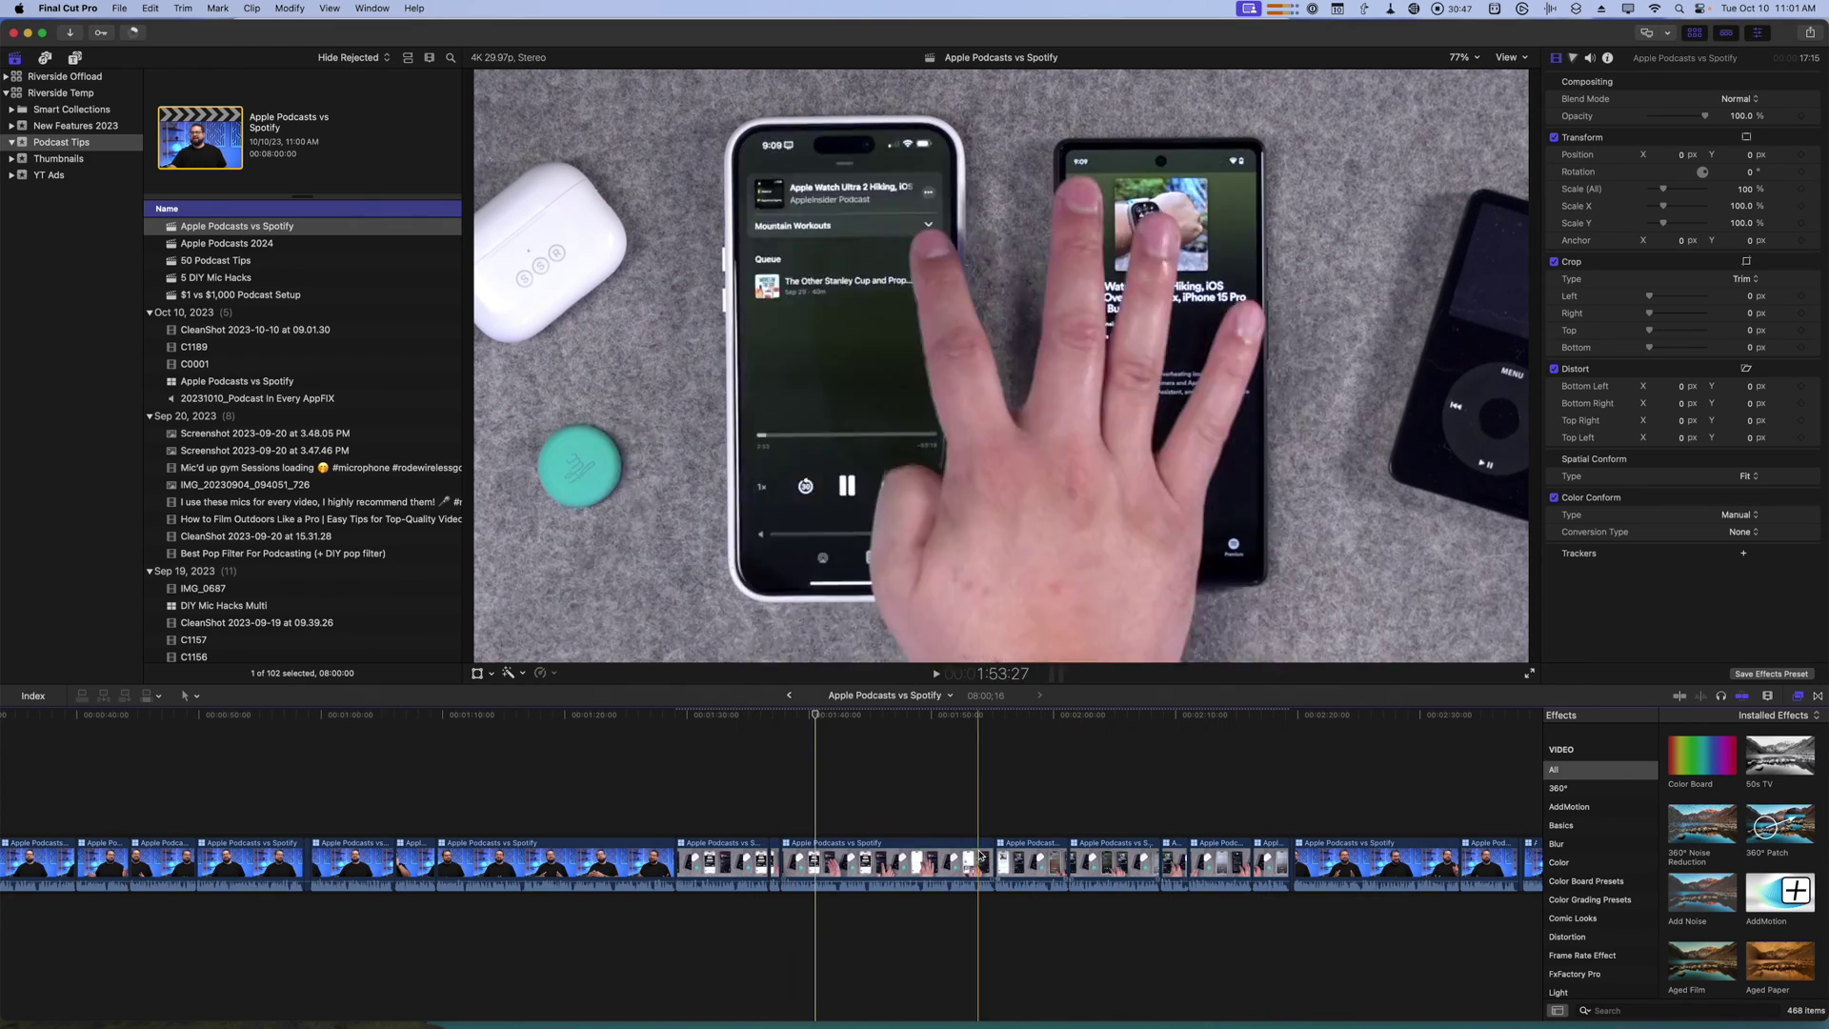
Copy the Original Release Date quote title from the Apple Podcasts 2024 project into Apple Podcasts vs Spotify at about 2:16 and preview it
{"action": "scroll", "coordinate": [1279, 862], "scroll_direction": "left", "scroll_amount": 2}
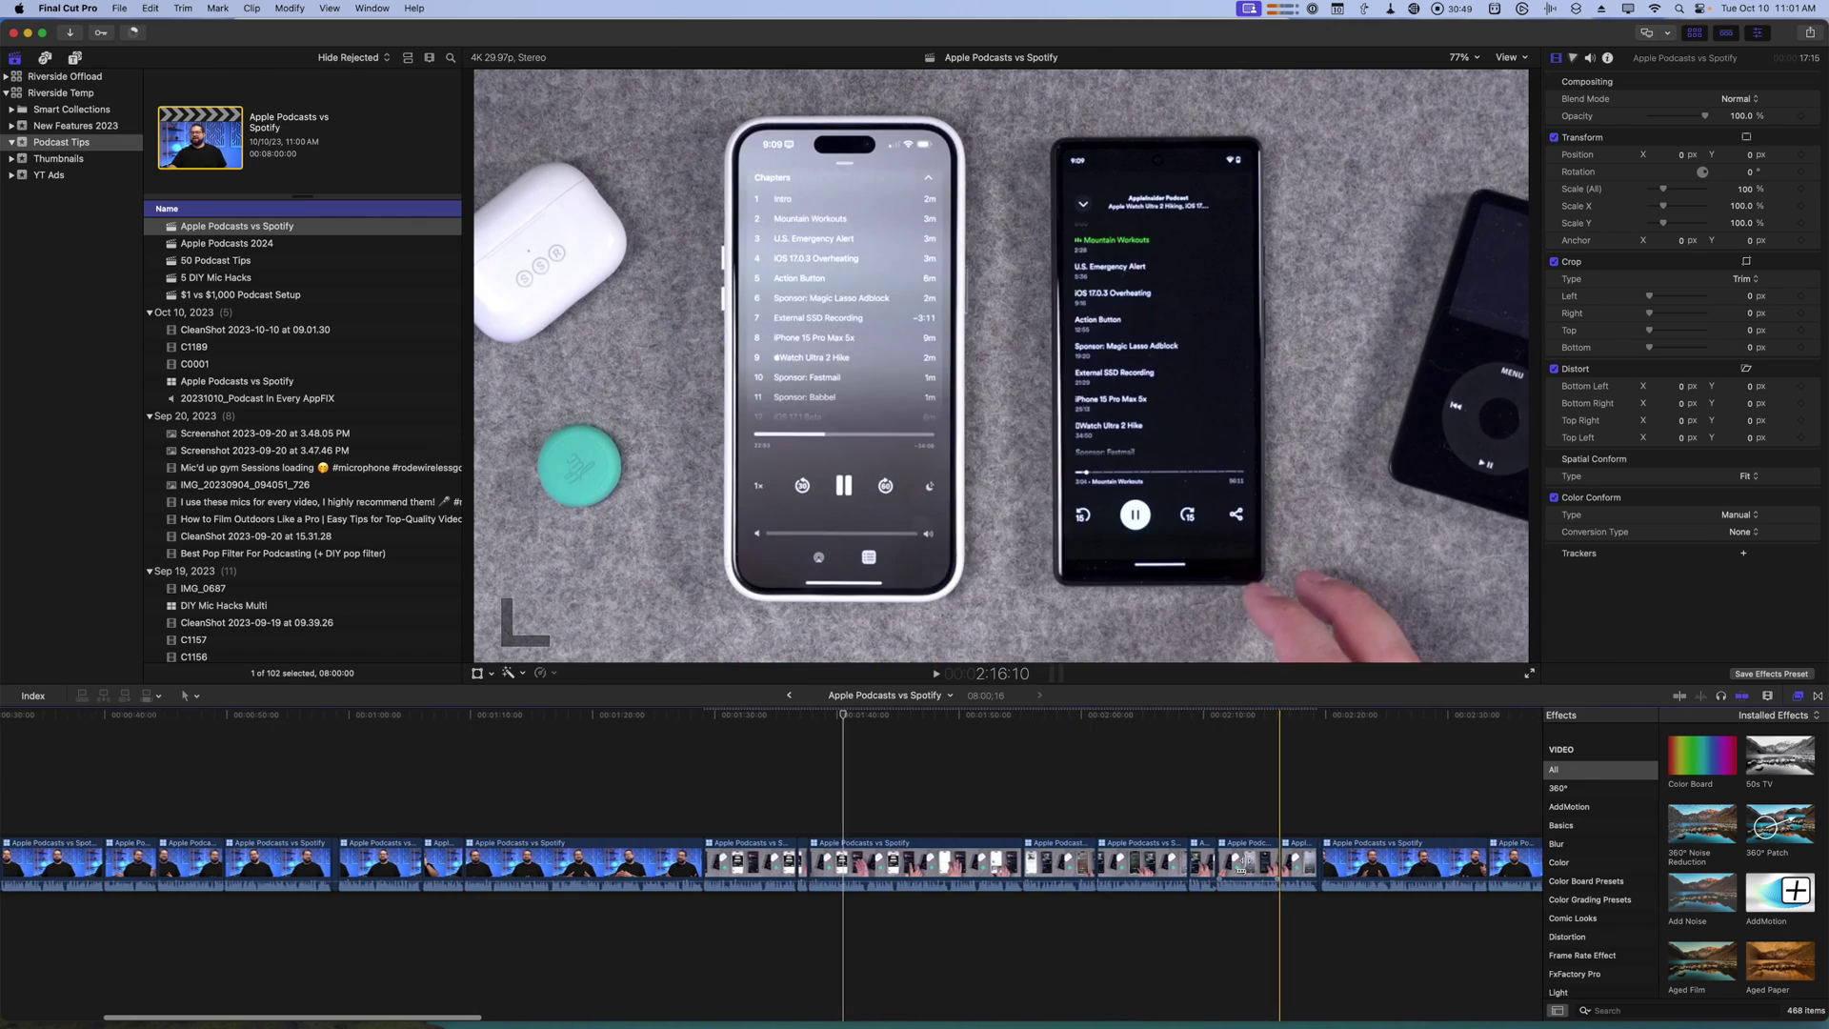
{"action": "key", "text": "super+minus"}
{"action": "key", "text": "super+minus"}
{"action": "key", "text": "super+minus"}
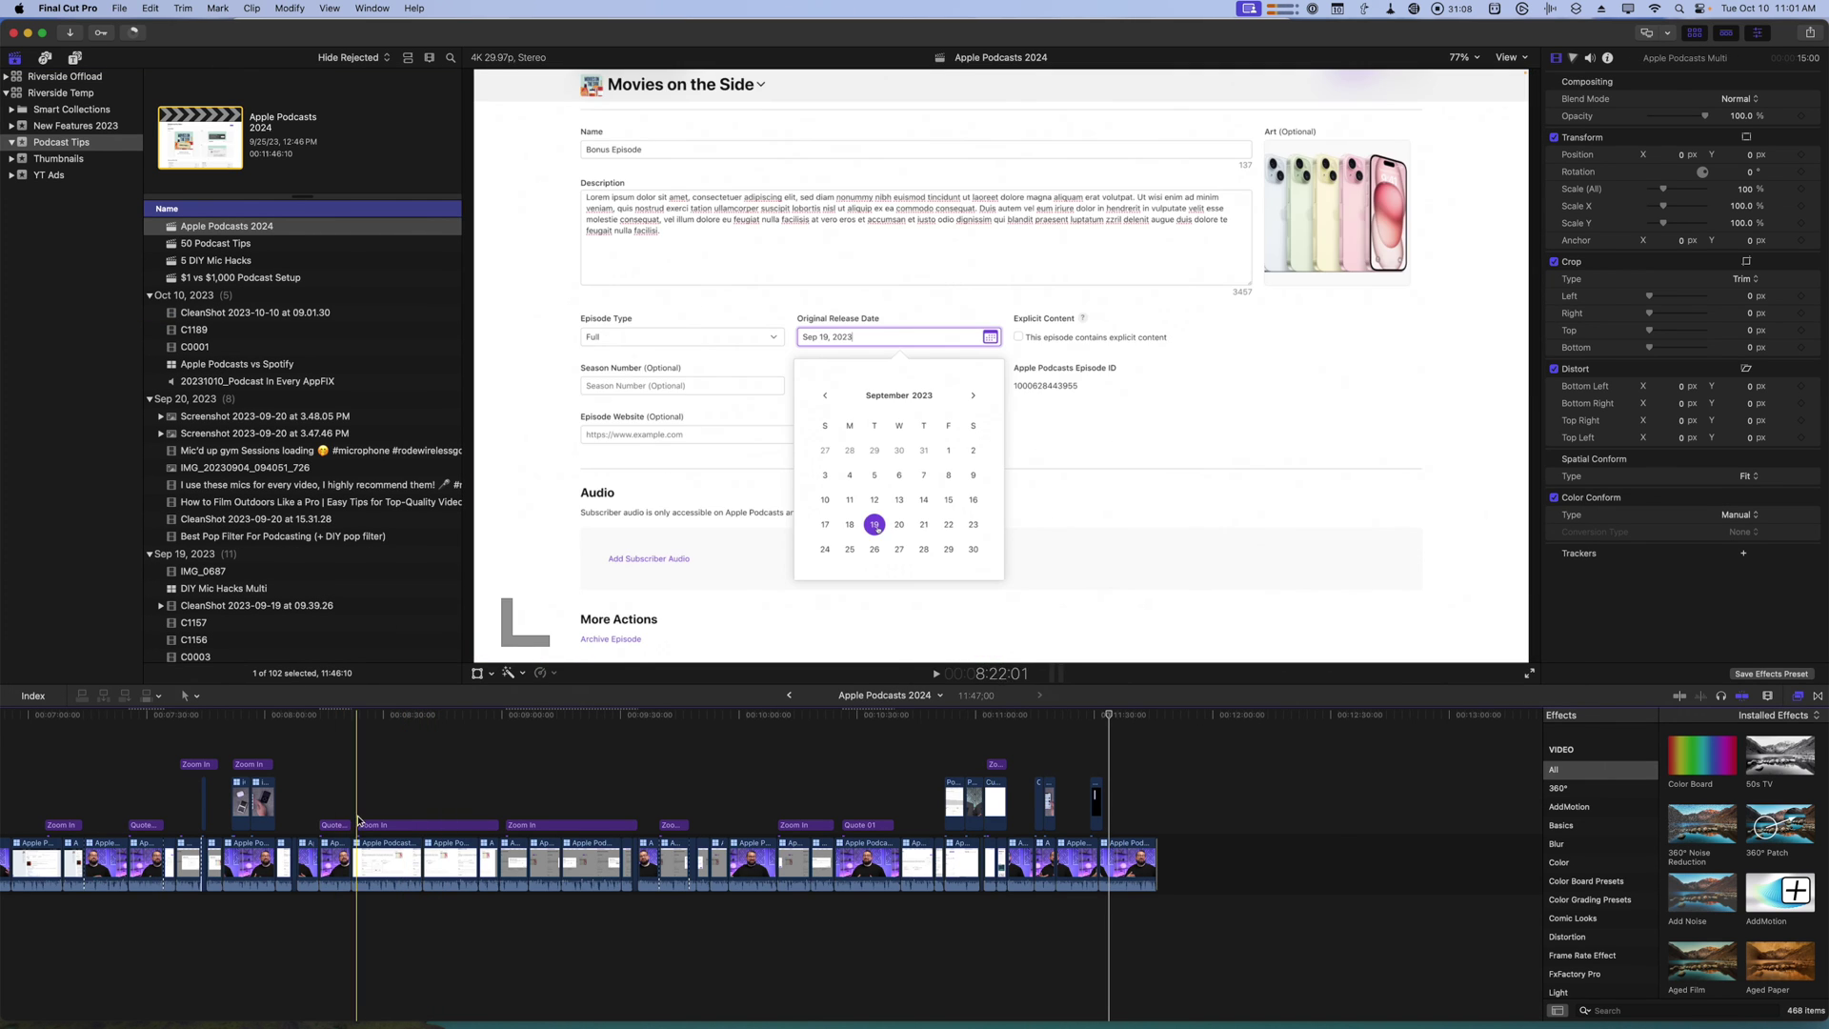
{"action": "left_click", "coordinate": [333, 825]}
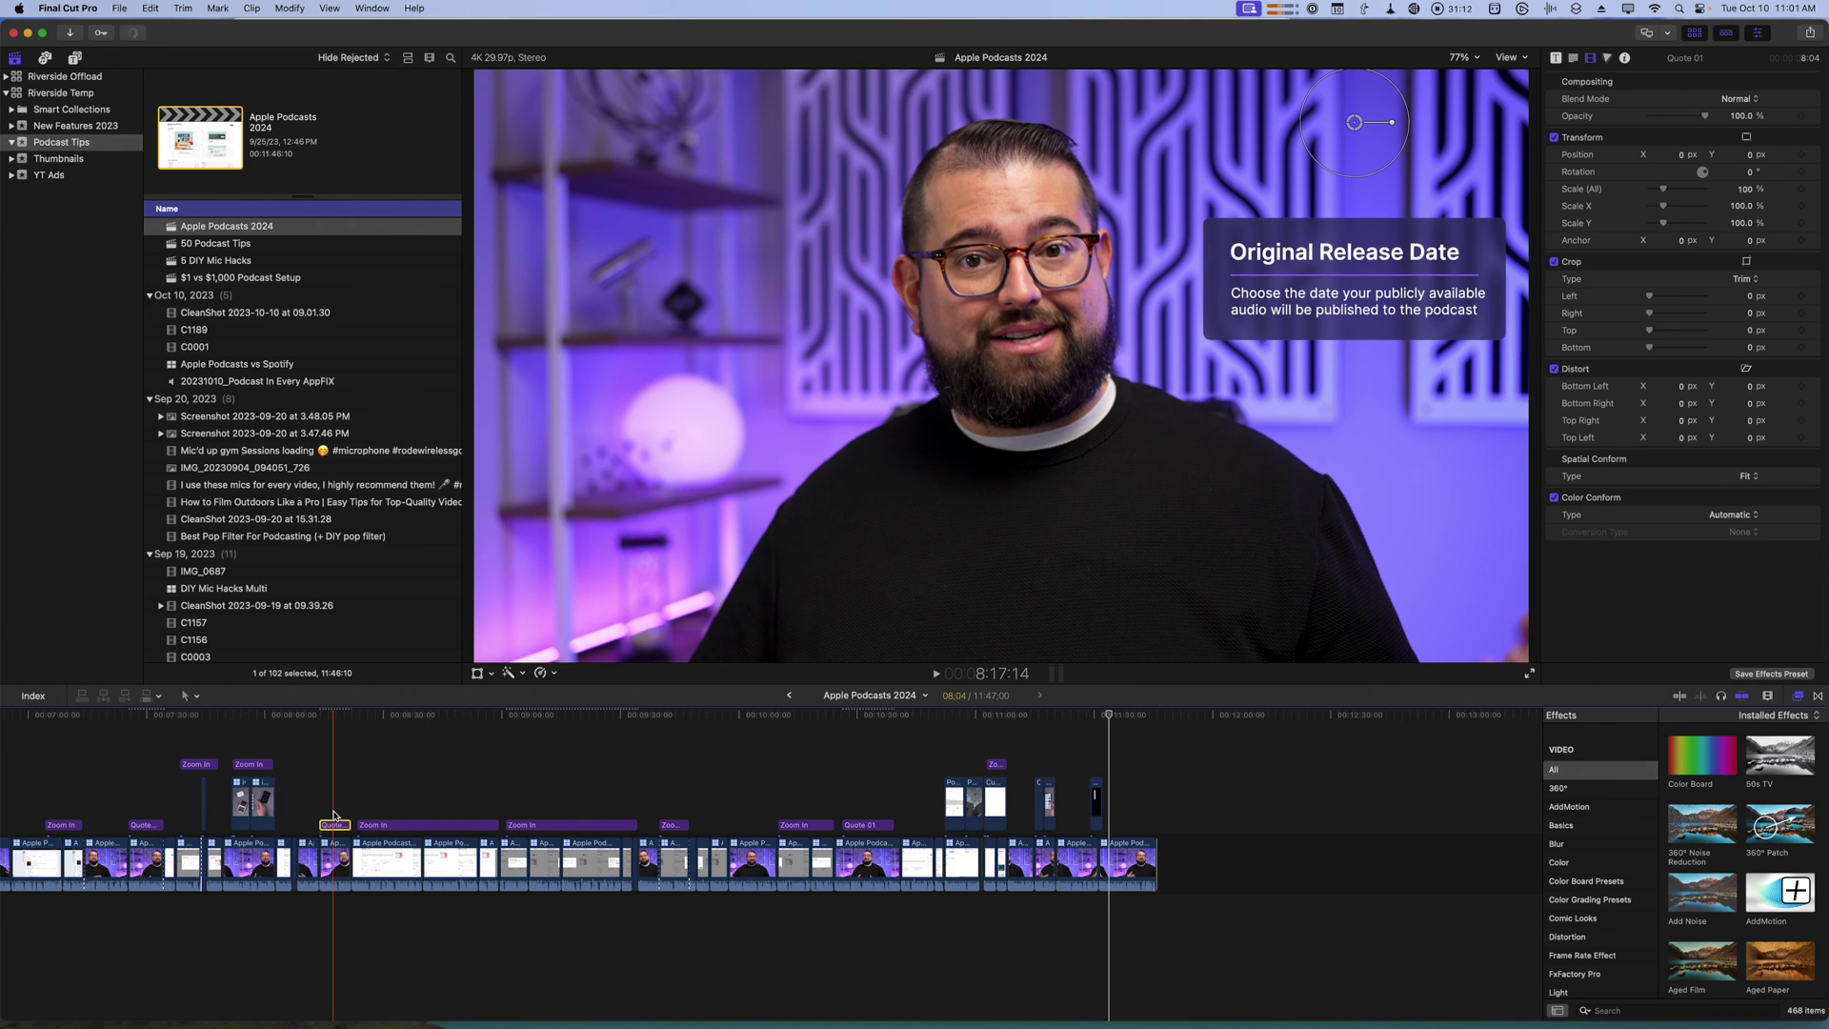
{"action": "key", "text": "super+c"}
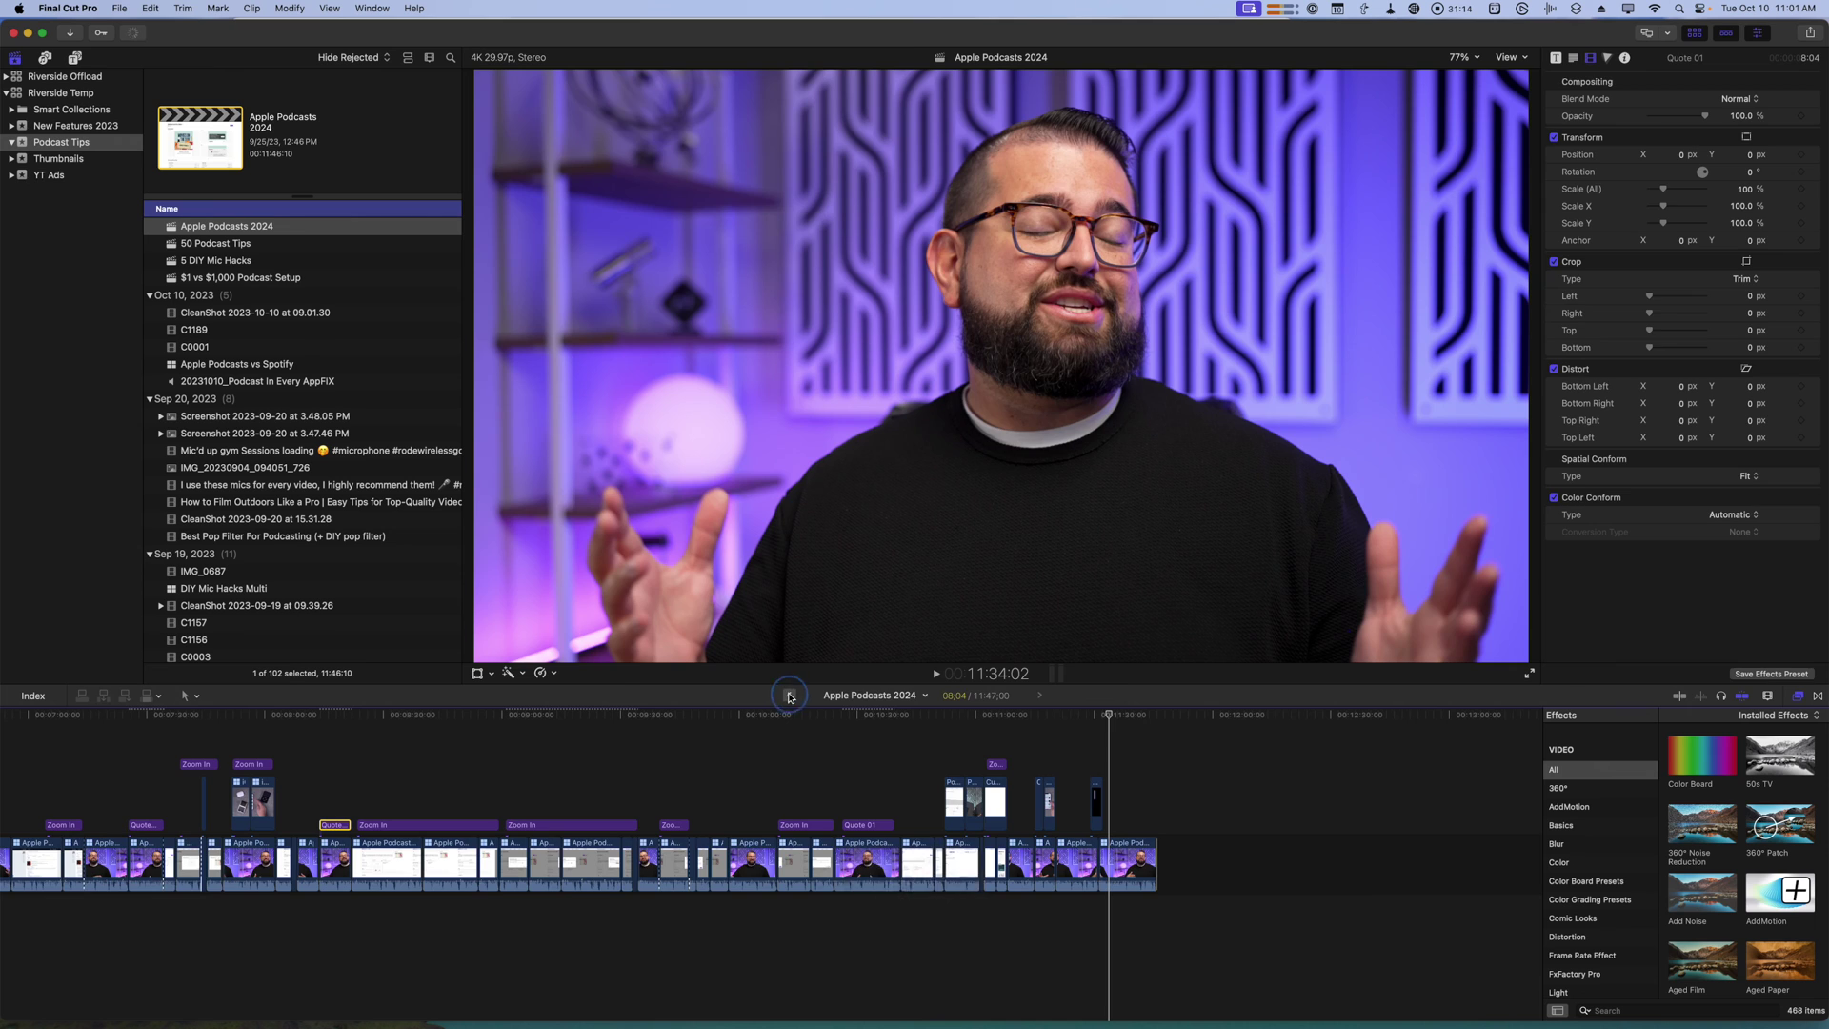
{"action": "left_click", "coordinate": [789, 696]}
{"action": "key", "text": "super+v"}
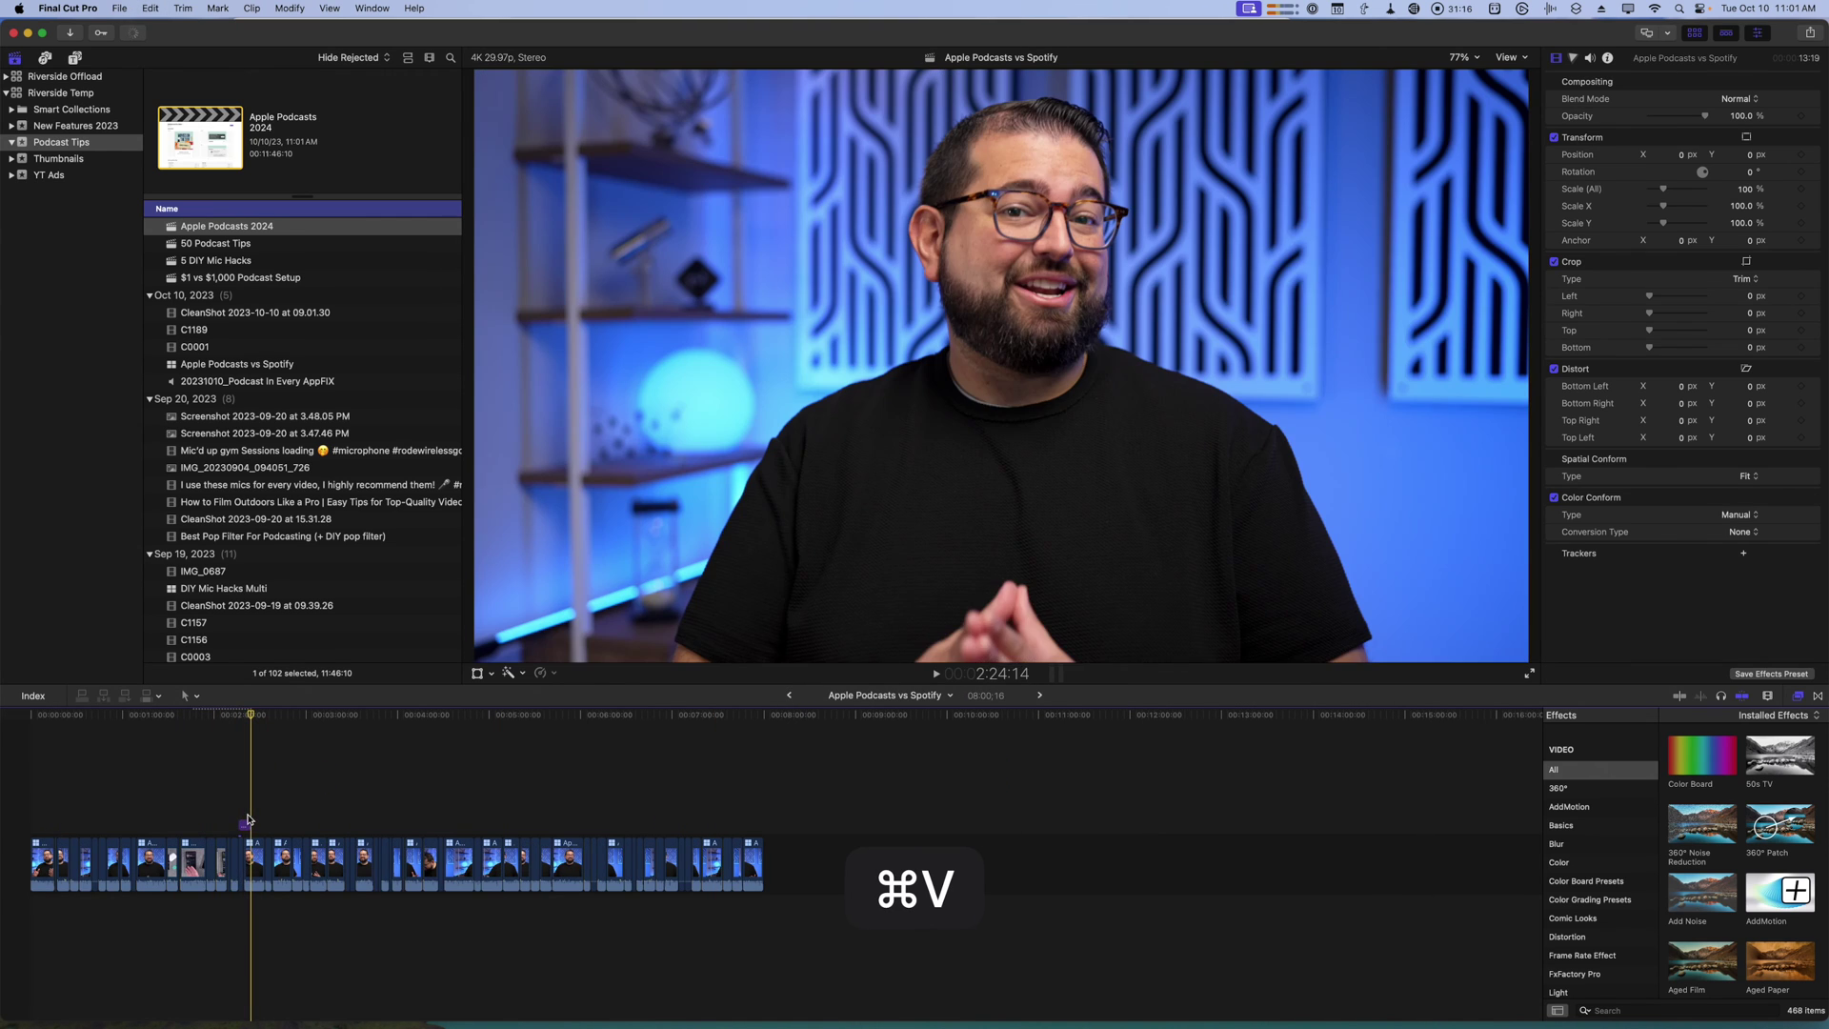
{"action": "left_click", "coordinate": [246, 820]}
{"action": "key", "text": "super+equal"}
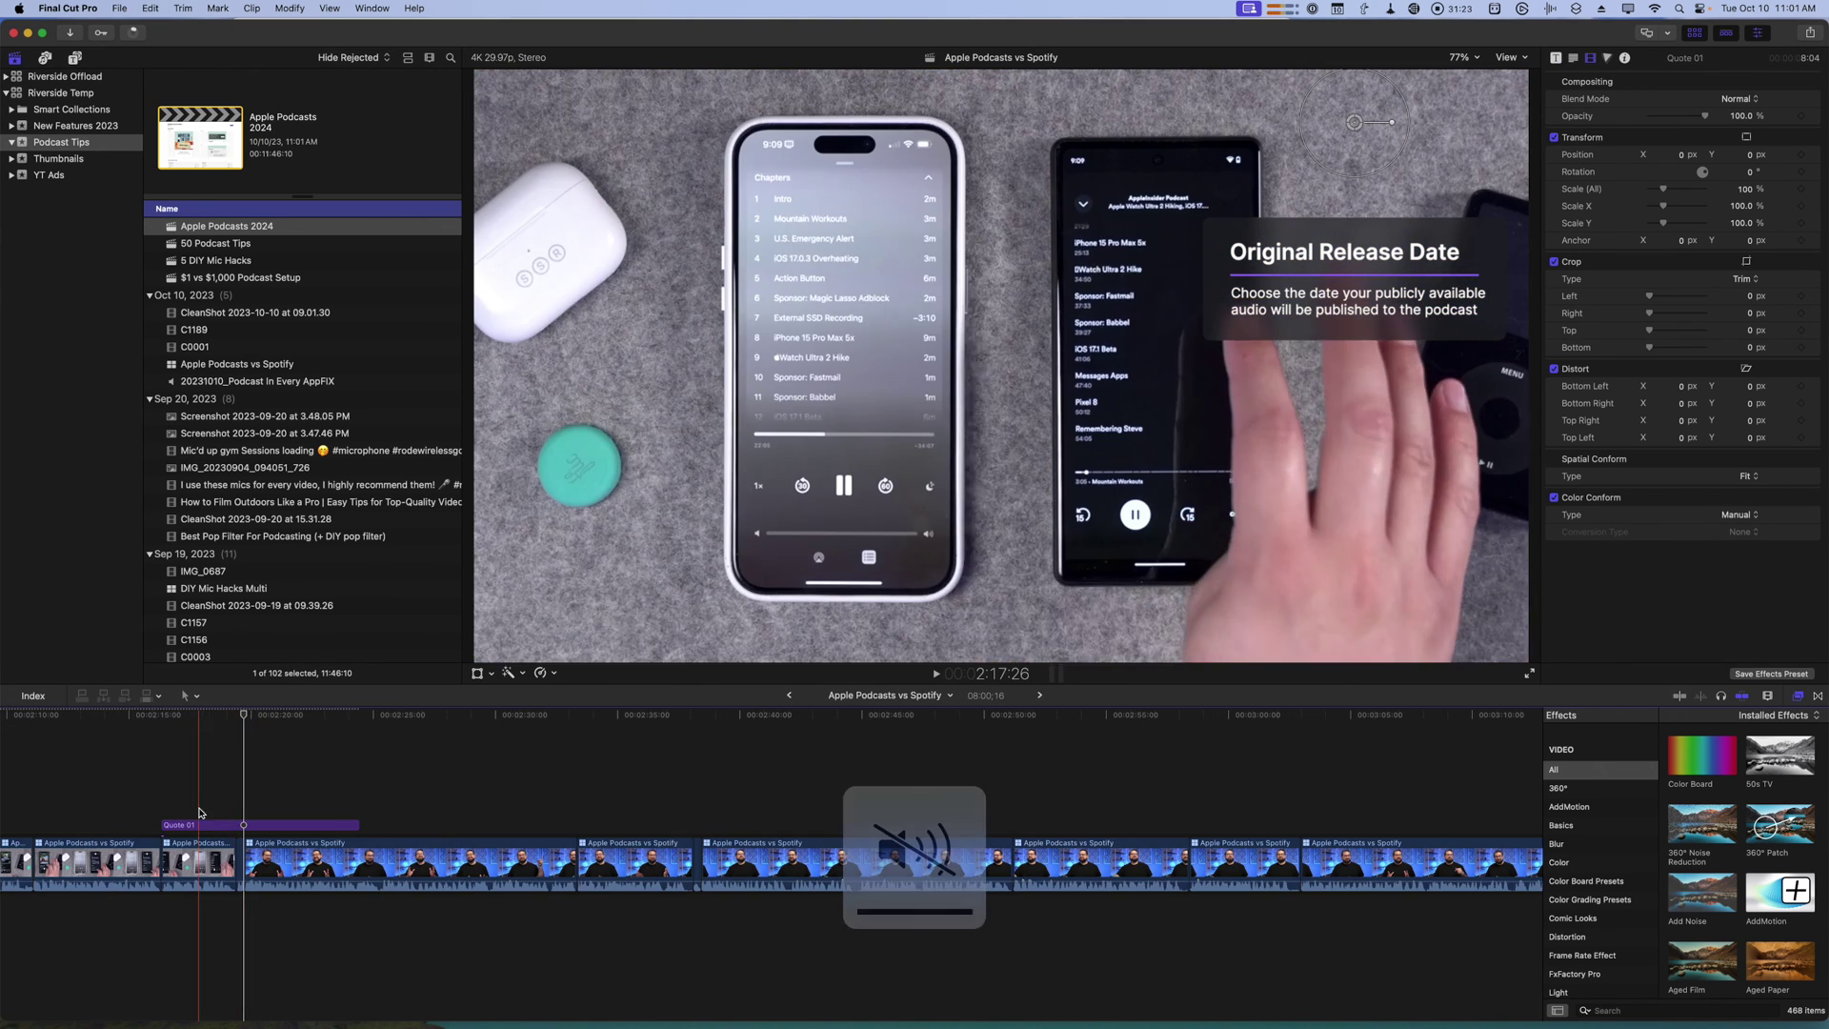
{"action": "key", "text": "space"}
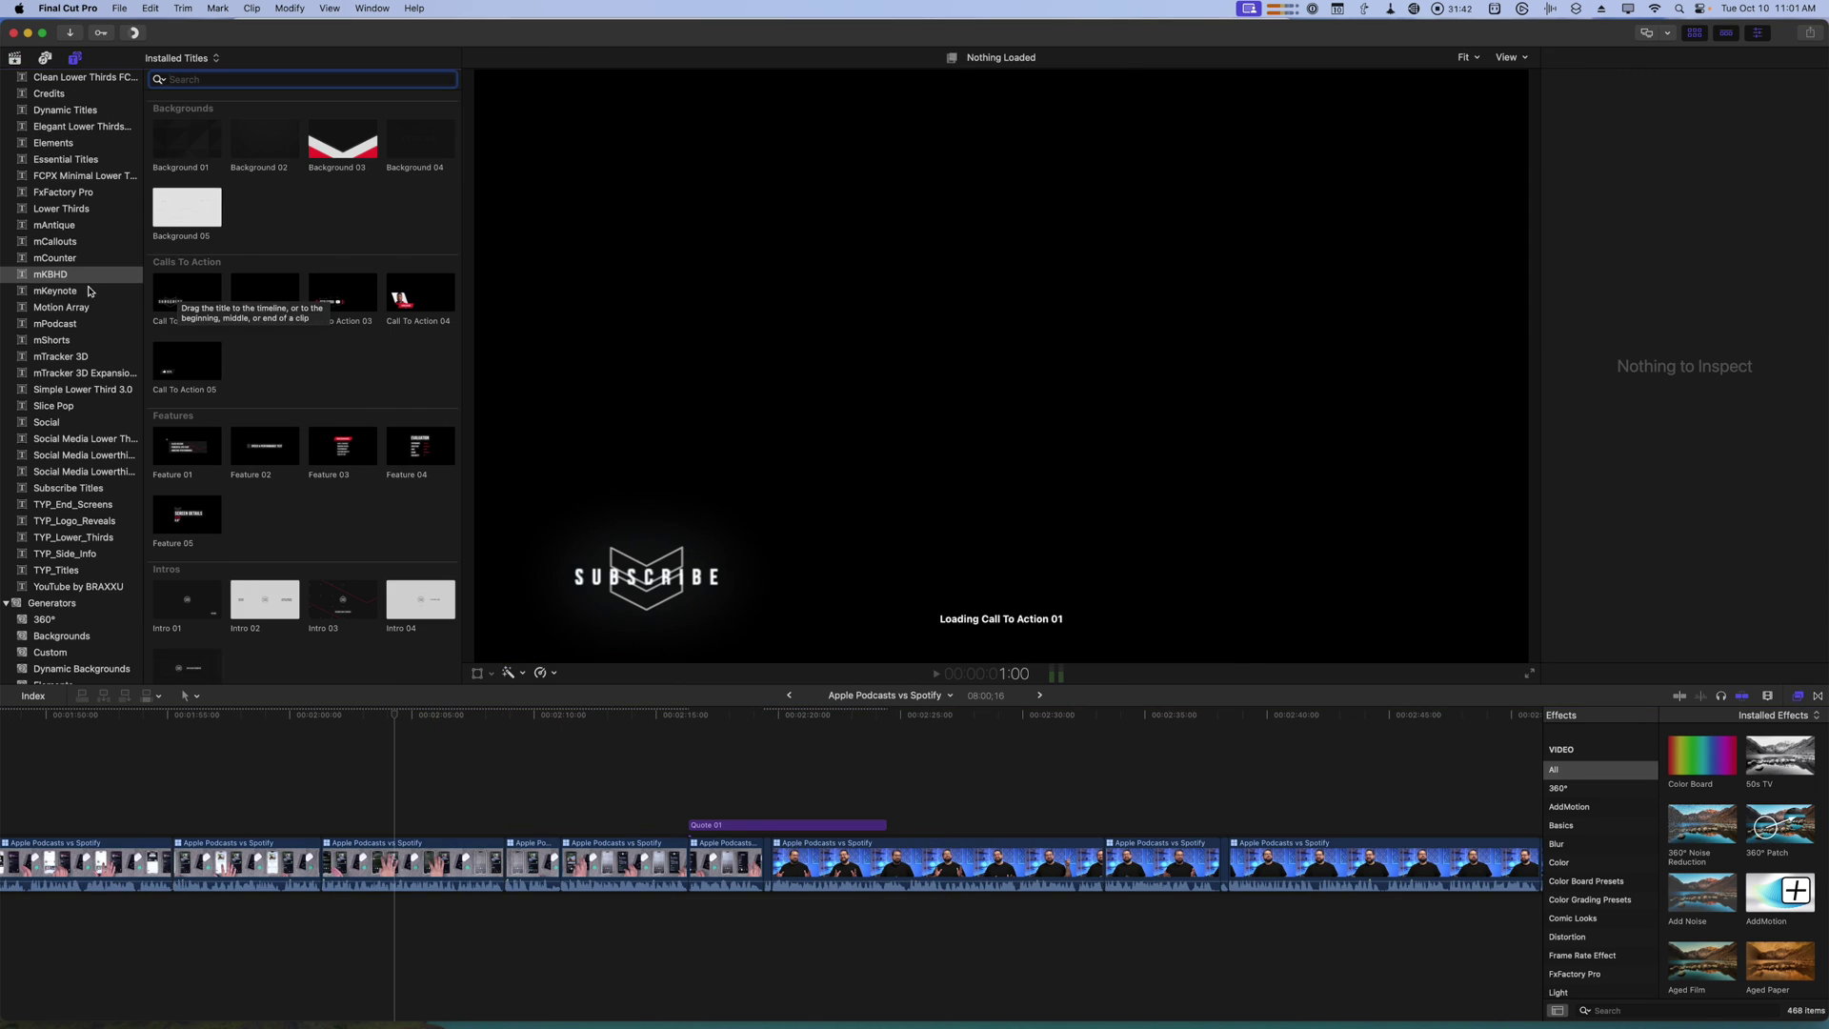
Add the mKBHD Zoom In title above the clips at about 2:03 and move its focus point to the top of the white phone
{"action": "scroll", "coordinate": [305, 477], "scroll_direction": "down", "scroll_amount": 10}
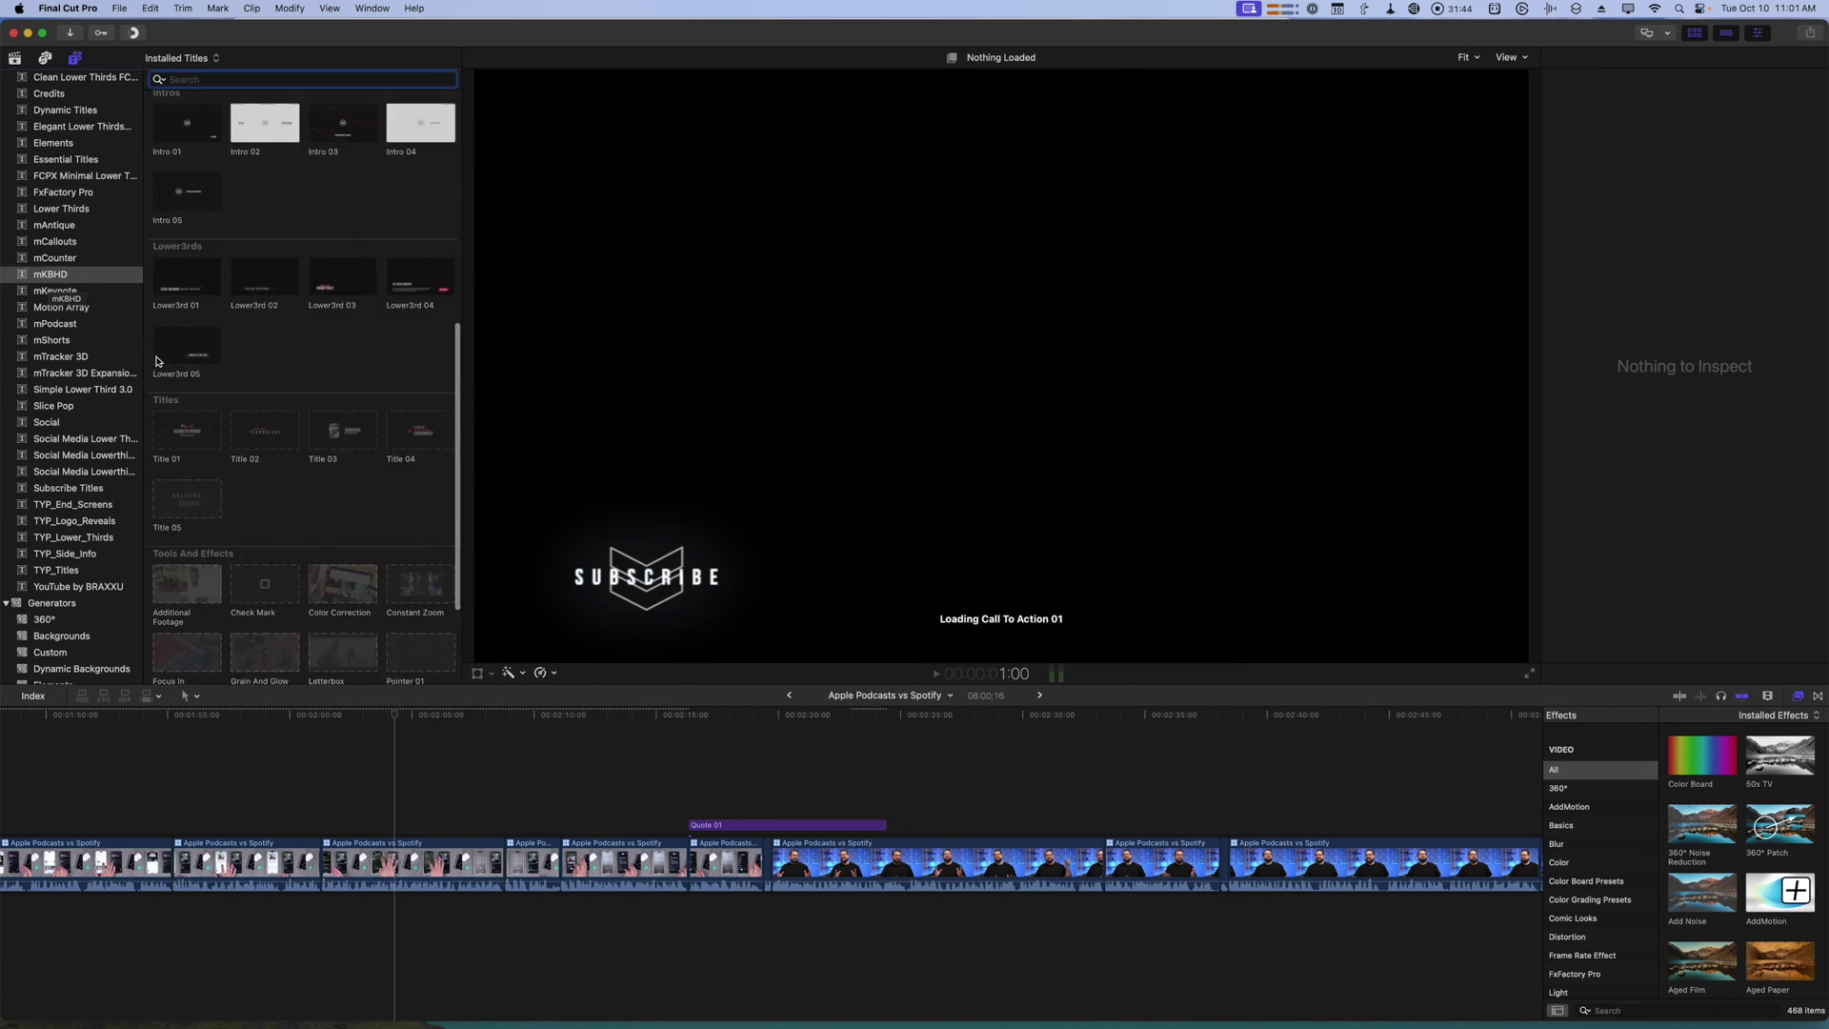
{"action": "left_click", "coordinate": [325, 649]}
{"action": "left_click_drag", "start_coordinate": [329, 648], "coordinate": [346, 810]}
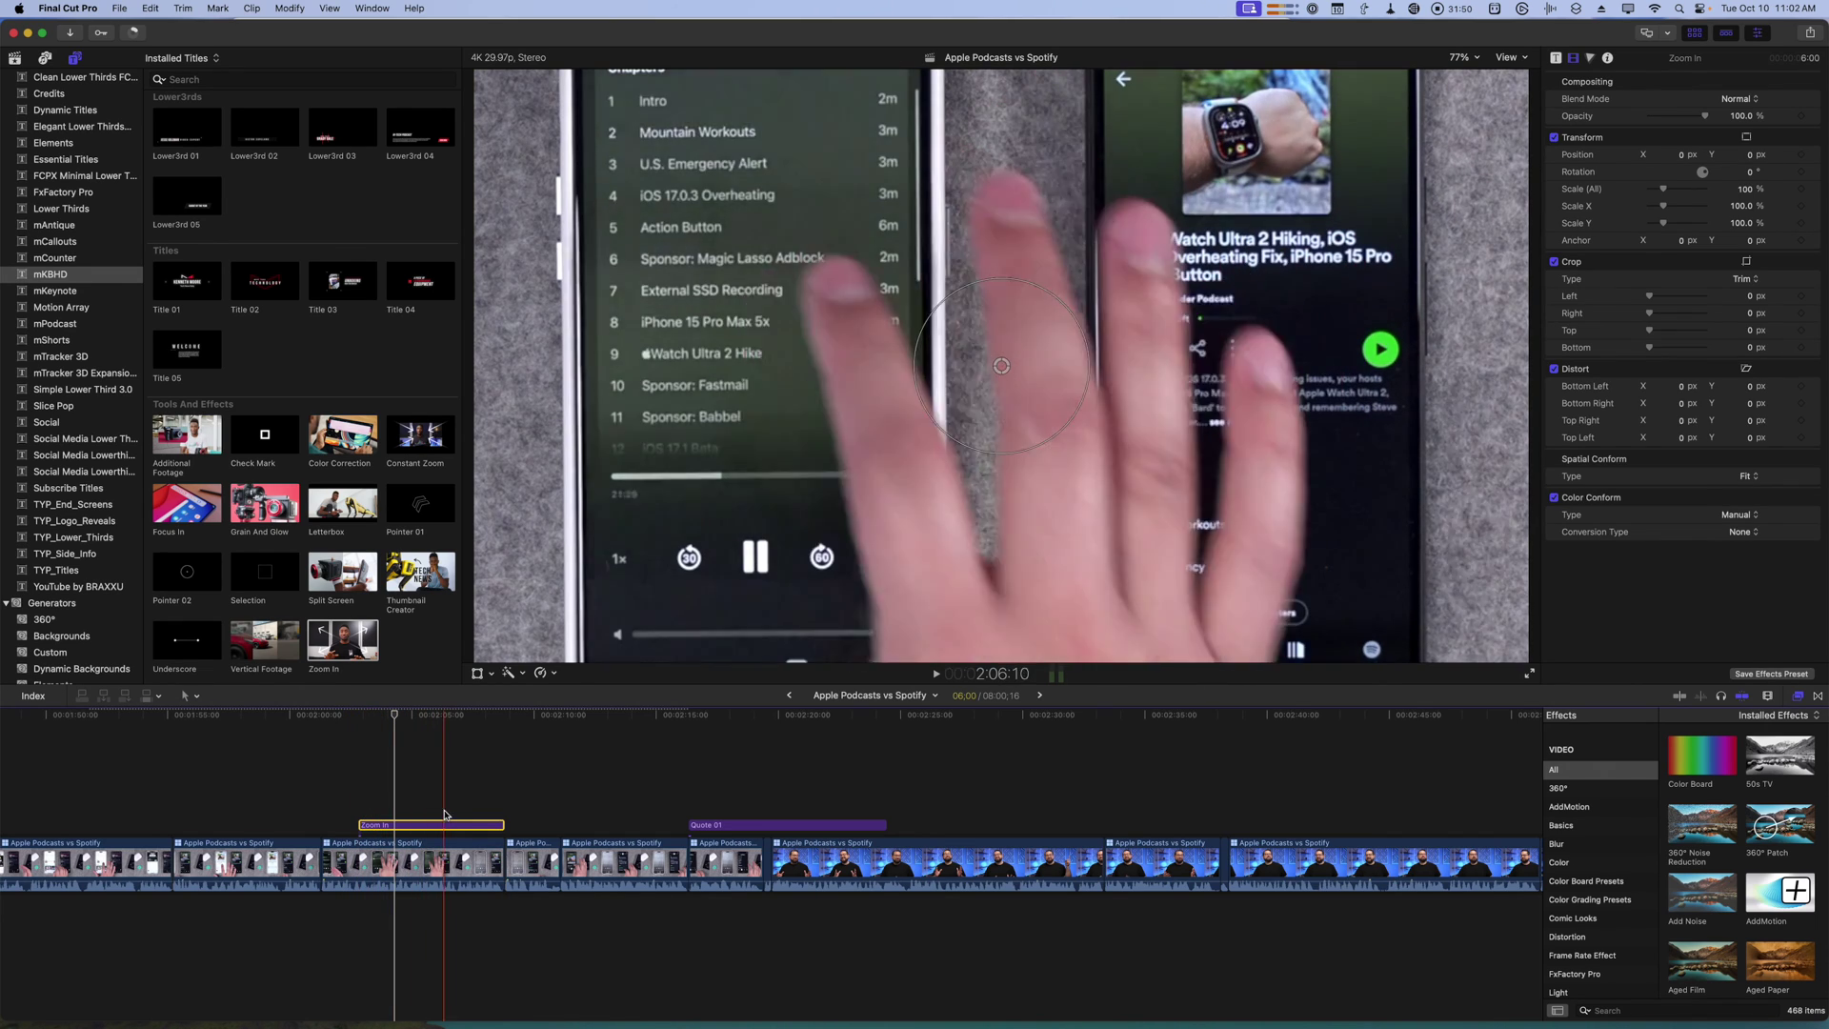
{"action": "key", "text": "space"}
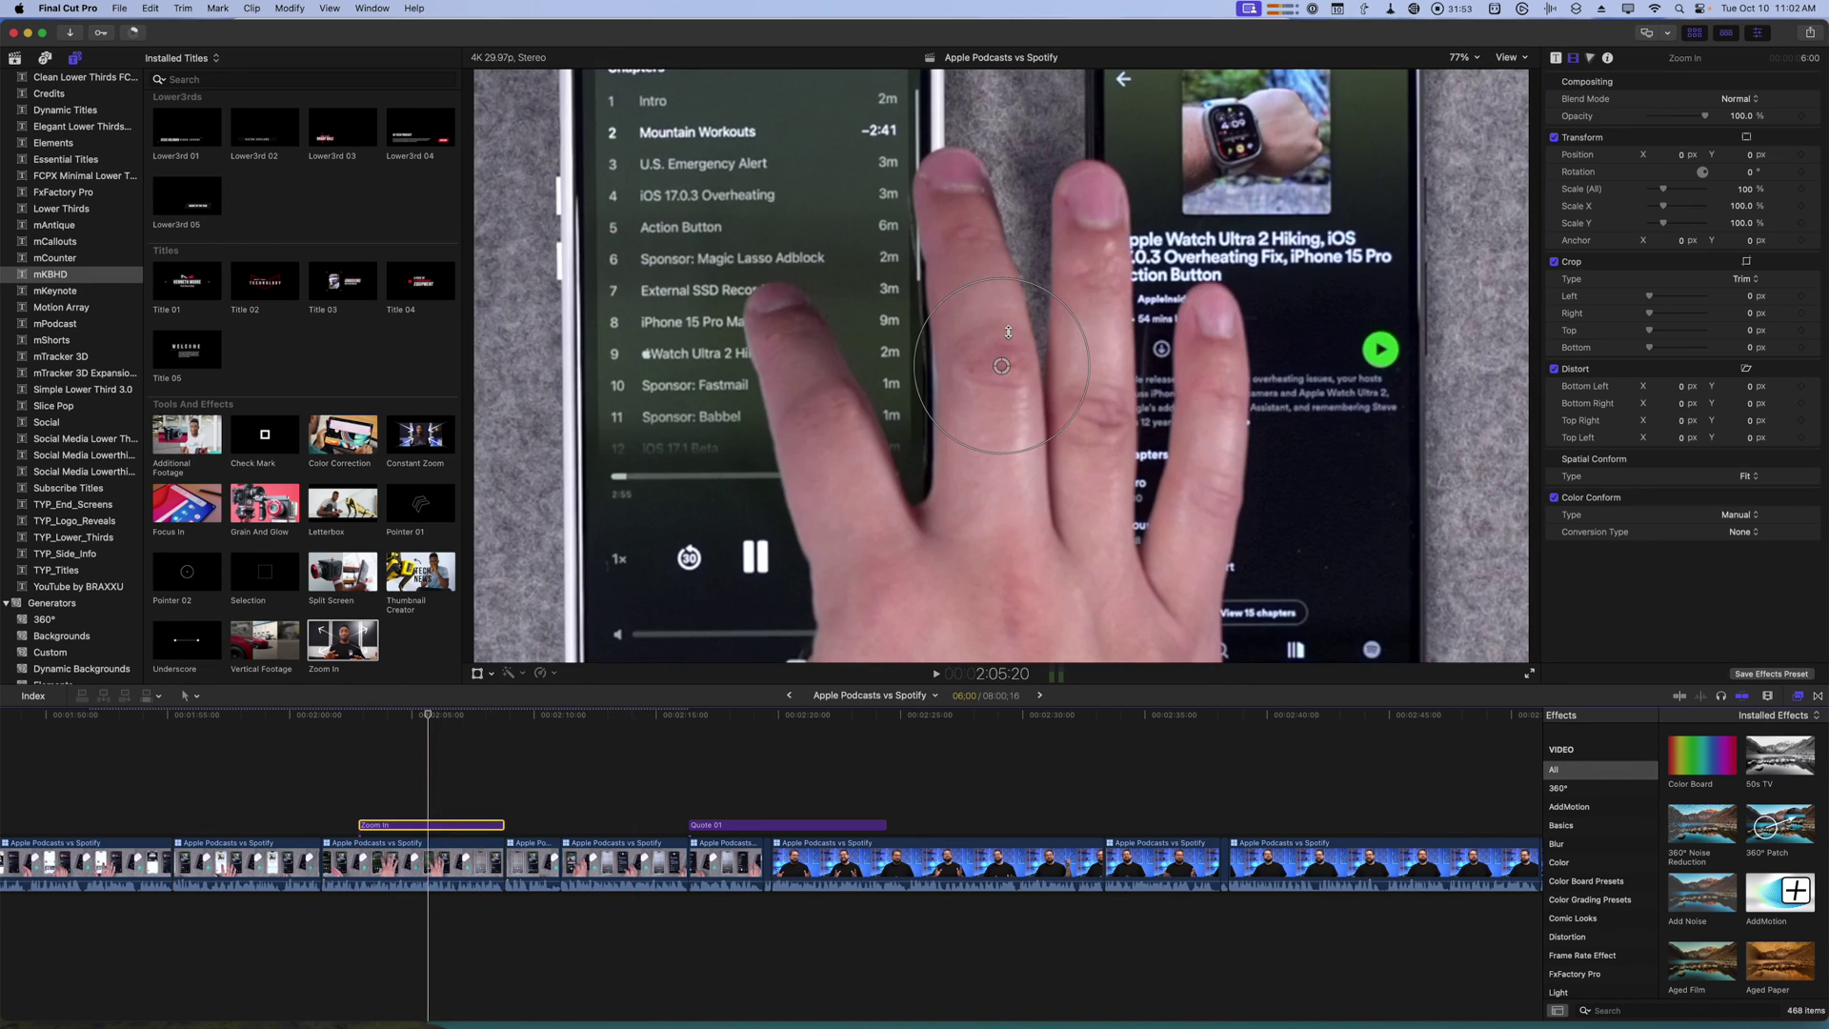
{"action": "left_click_drag", "start_coordinate": [1003, 369], "coordinate": [828, 143]}
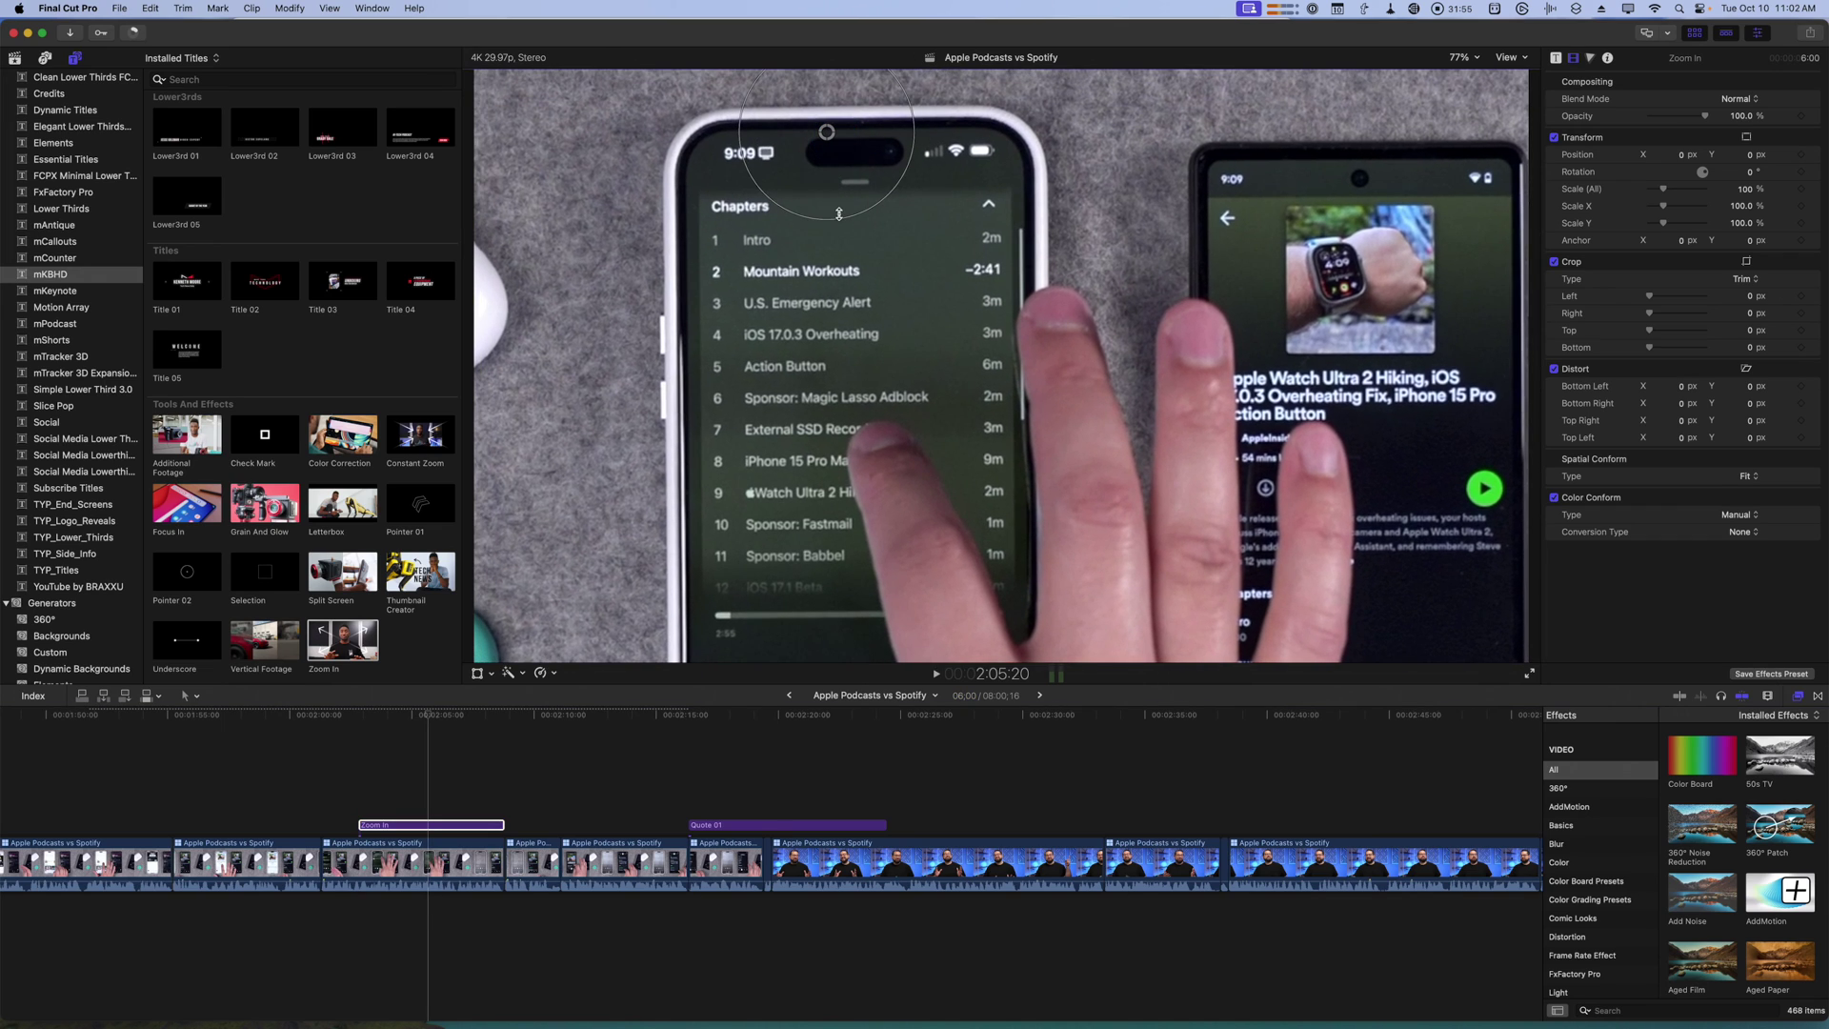
{"action": "key", "text": "space"}
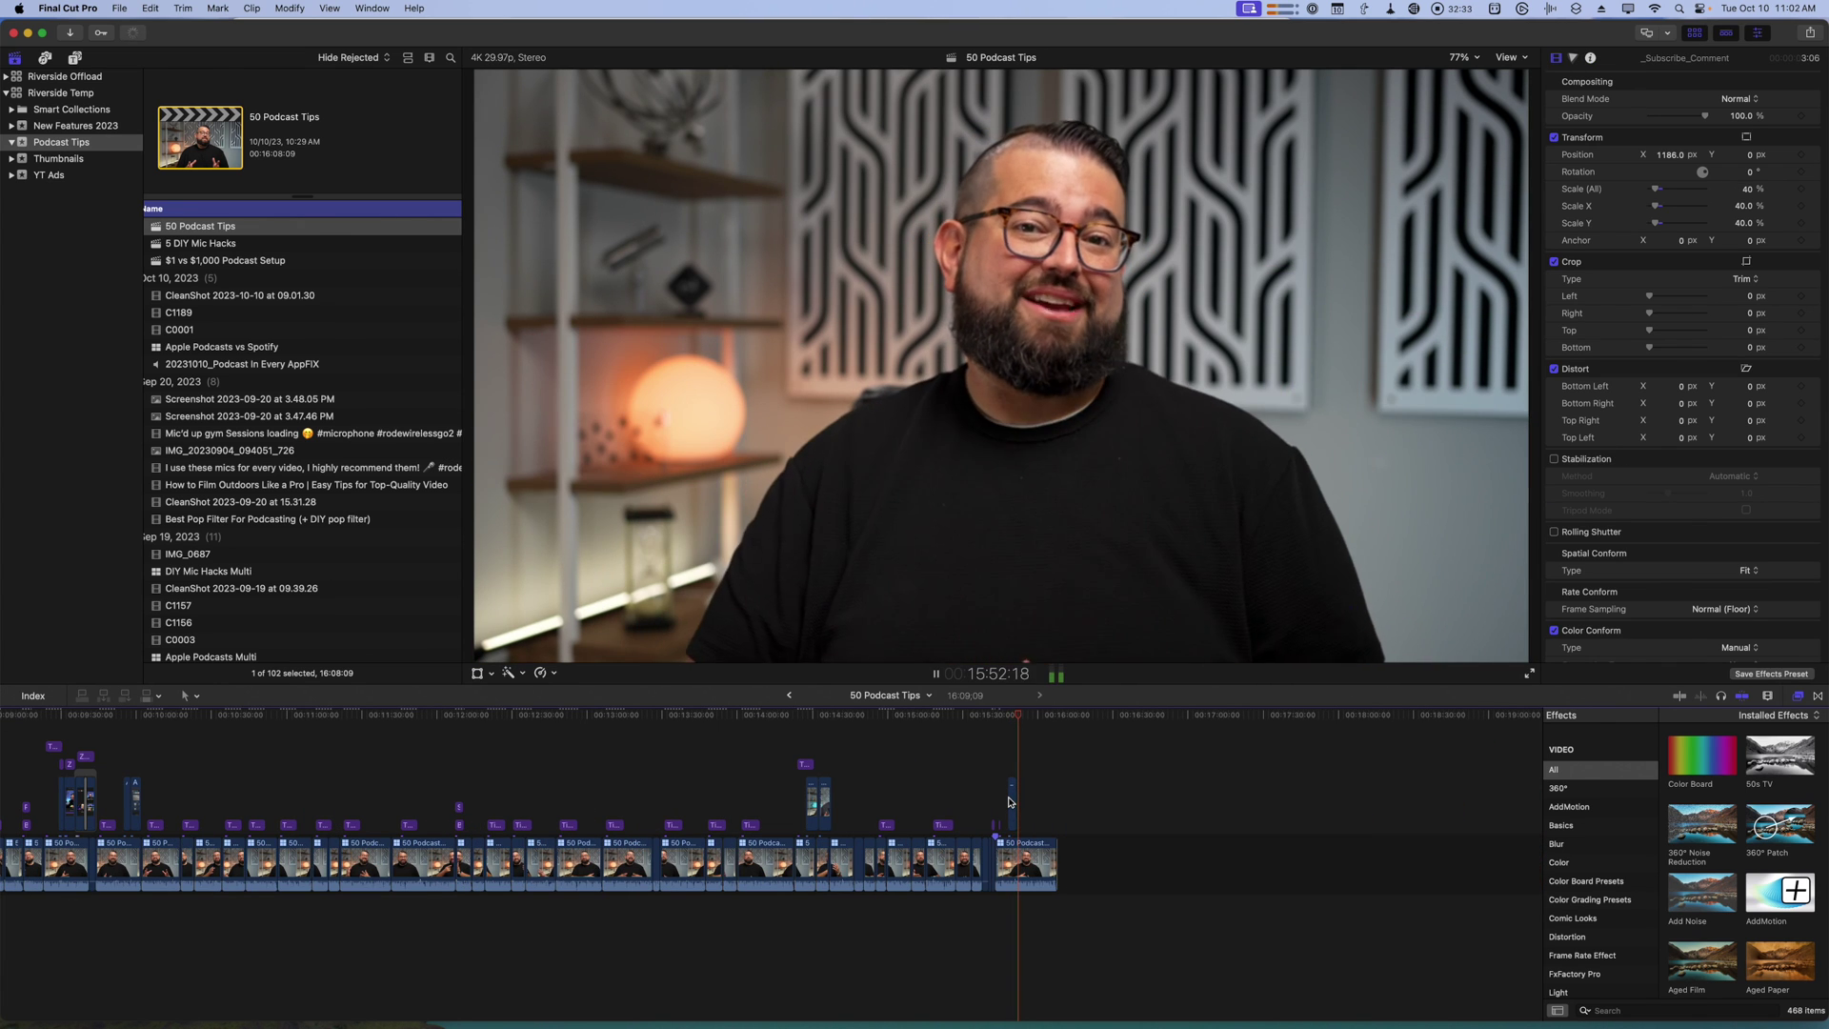
Send the 50 Podcast Tips project to Compressor
{"action": "left_click", "coordinate": [119, 8]}
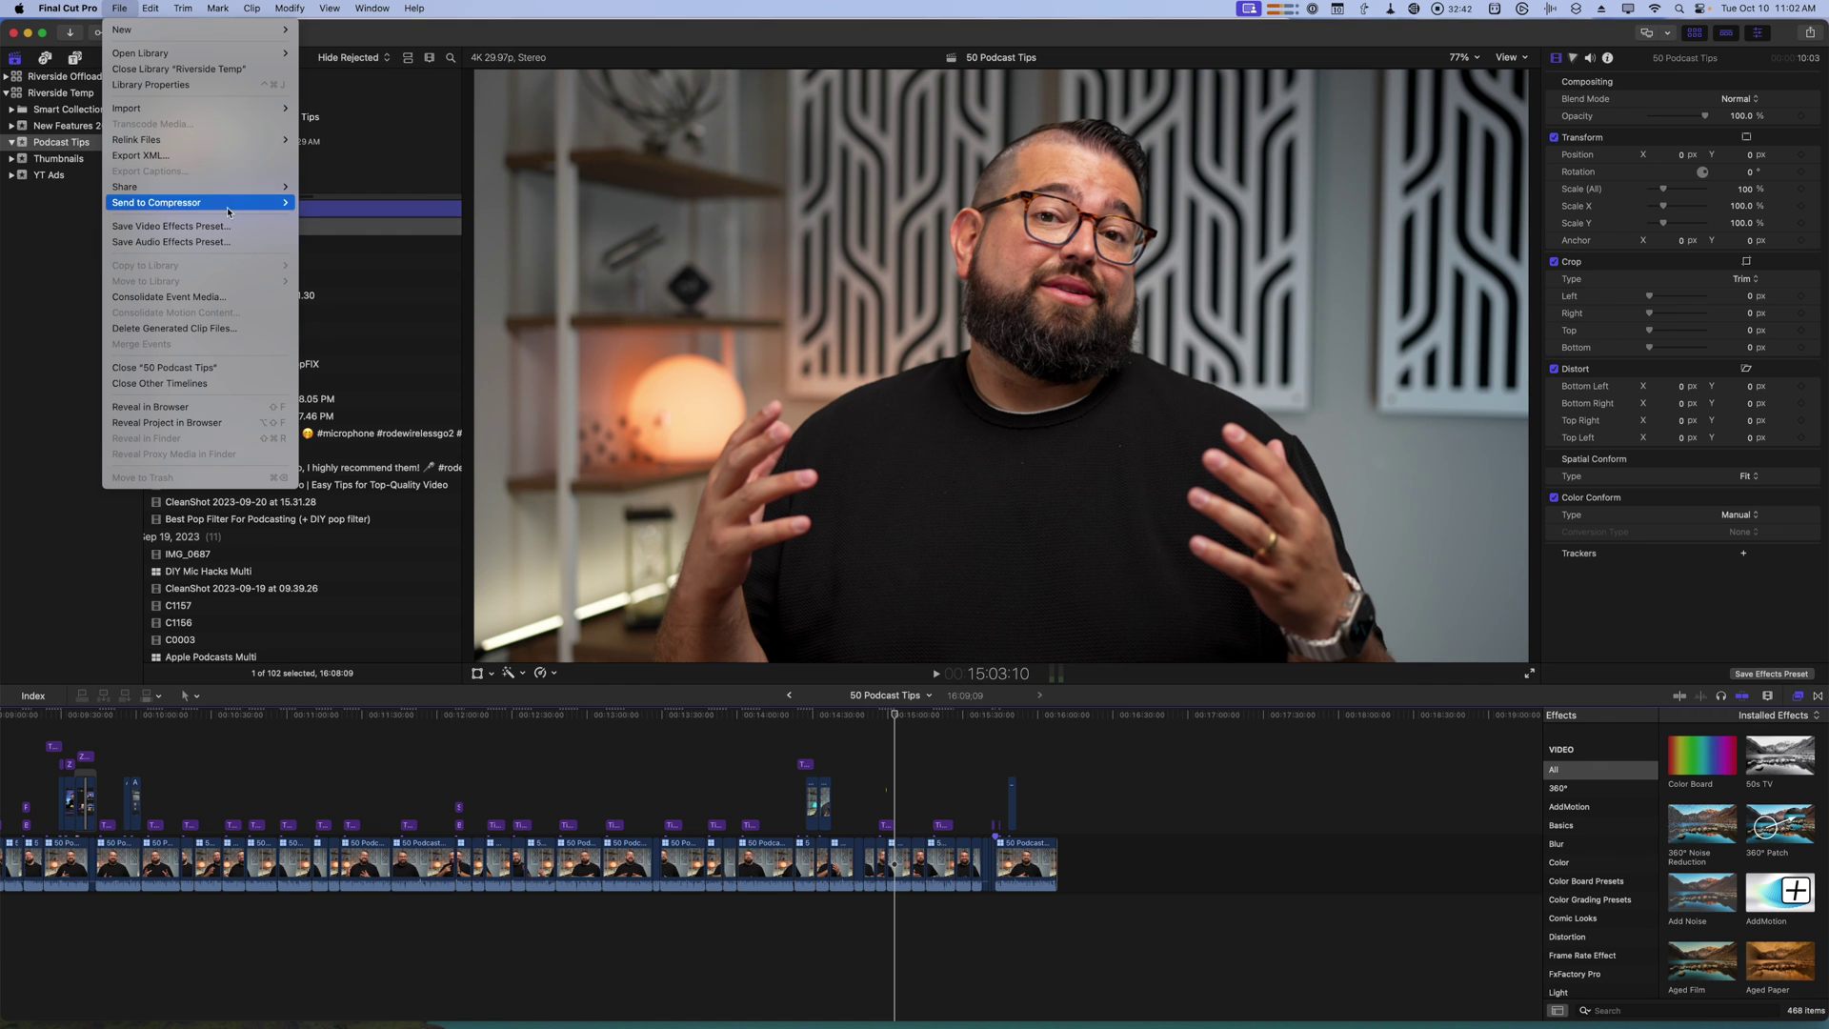